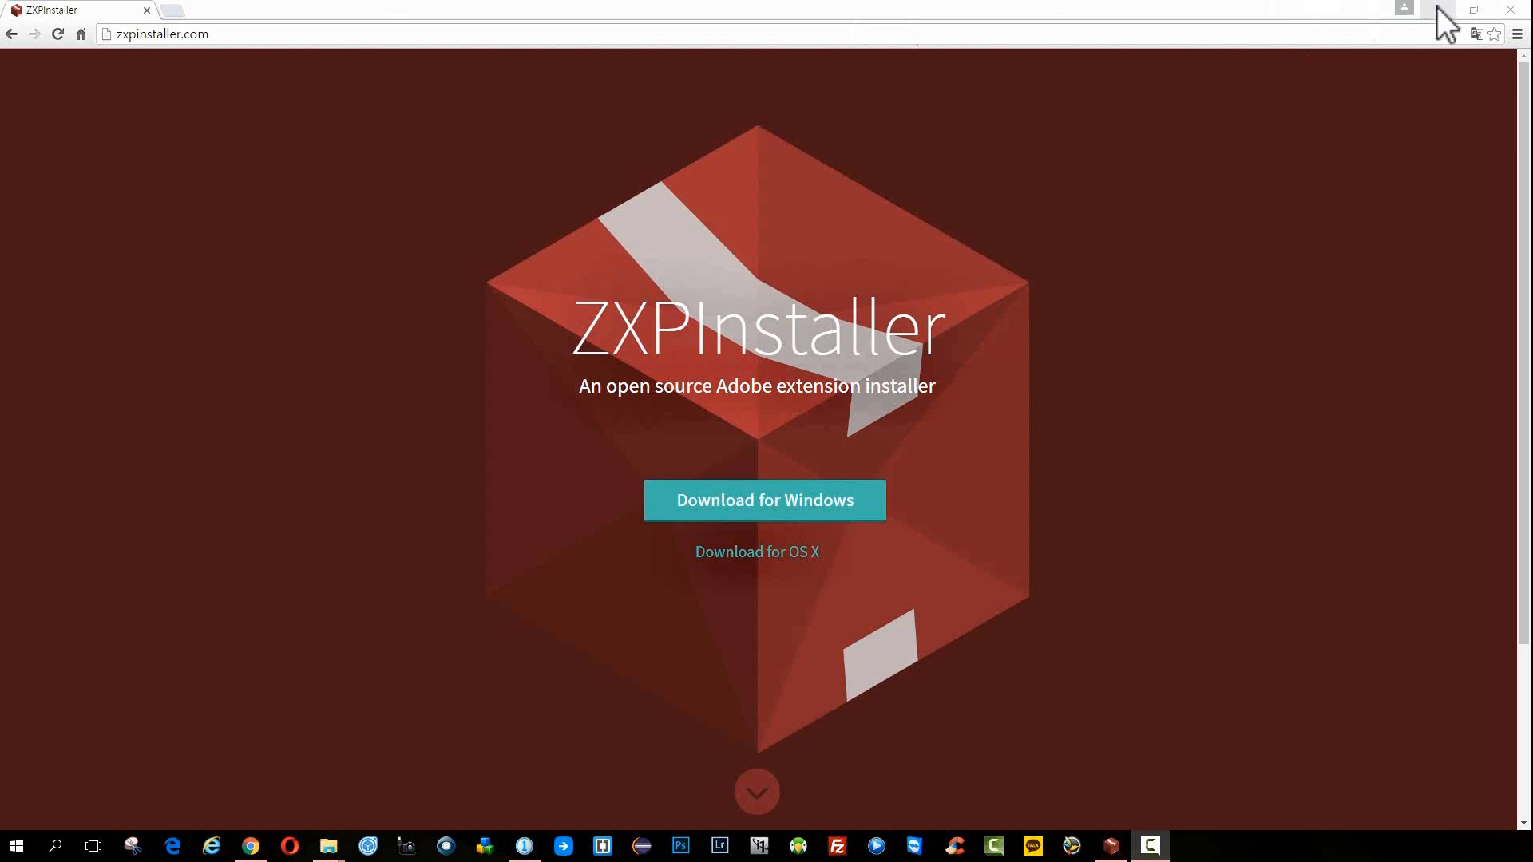
- Open the Launching V1.0.0 folder from the desktop and select the All that fotografikz MINTPAPER.zxp file beside the ZXPInstaller window
left_click(269, 24)
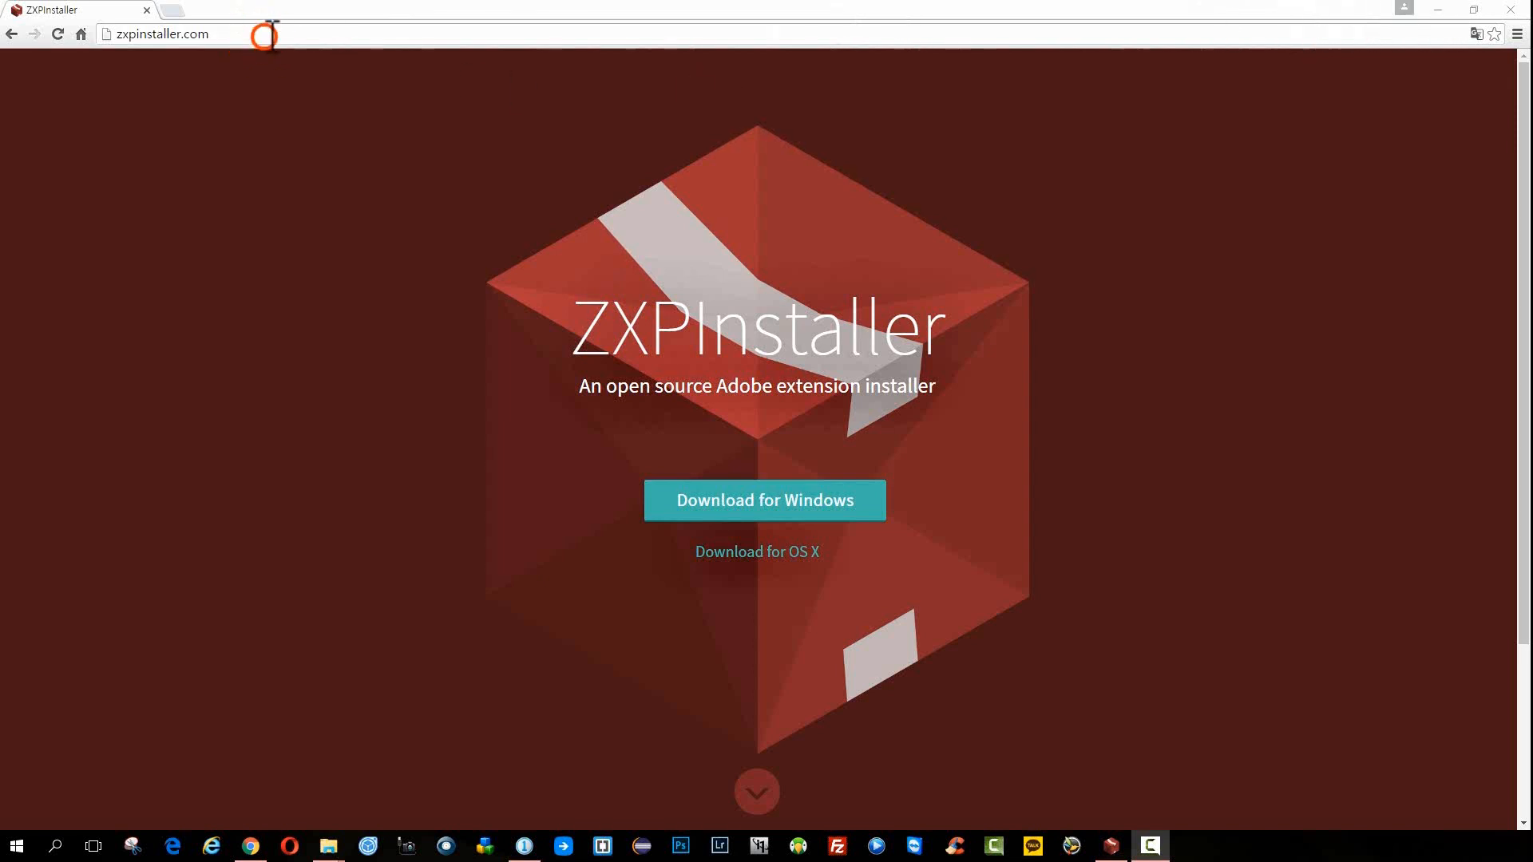
left_click(1452, 11)
double_click(434, 147)
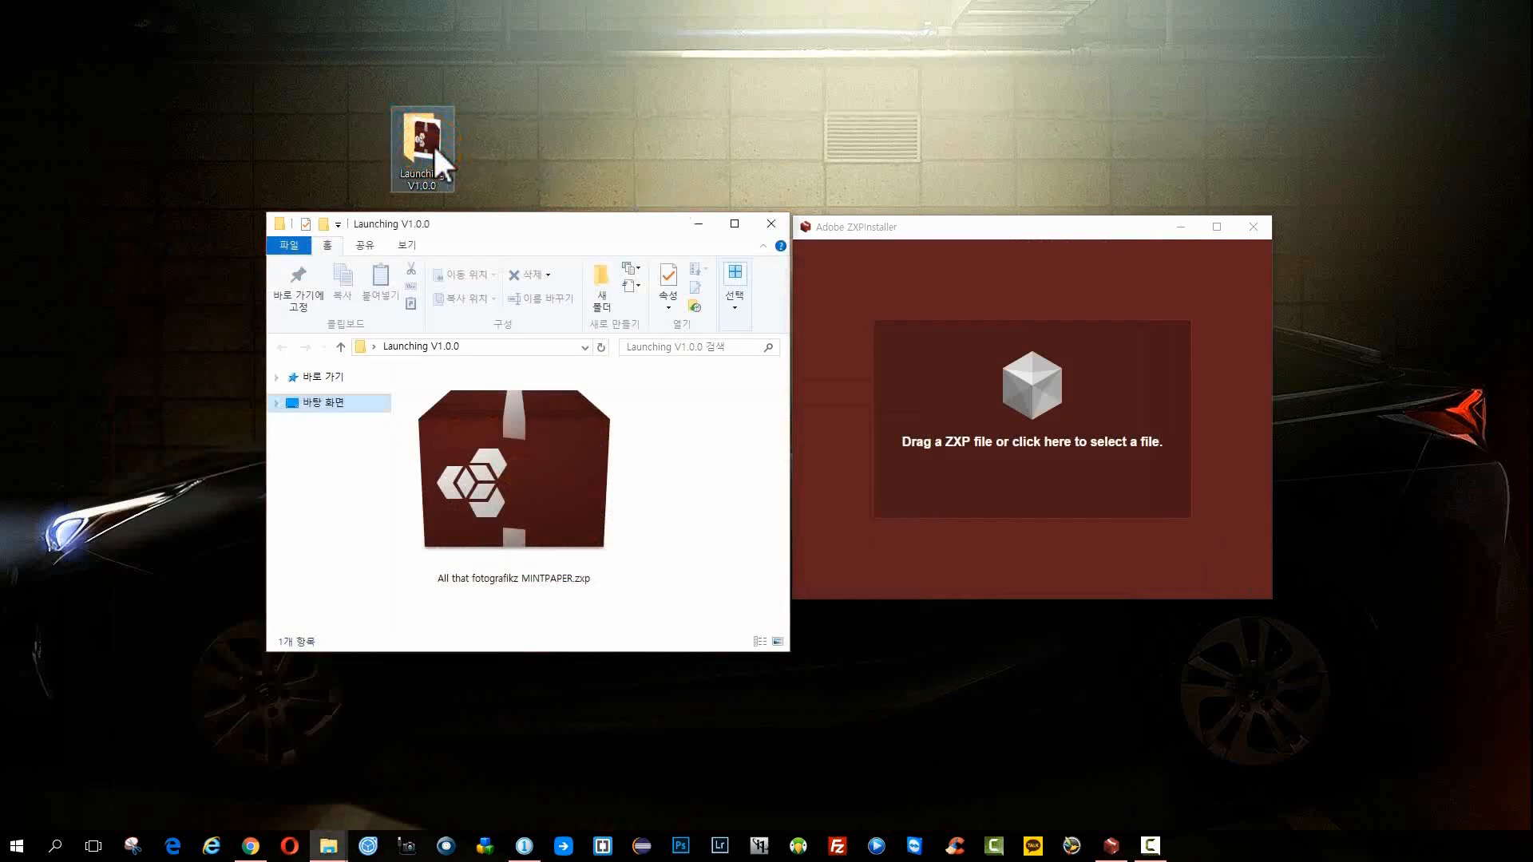
mouse_move(511, 471)
left_mouse_down()
mouse_move(490, 458)
mouse_move(959, 409)
mouse_move(514, 473)
left_mouse_up()
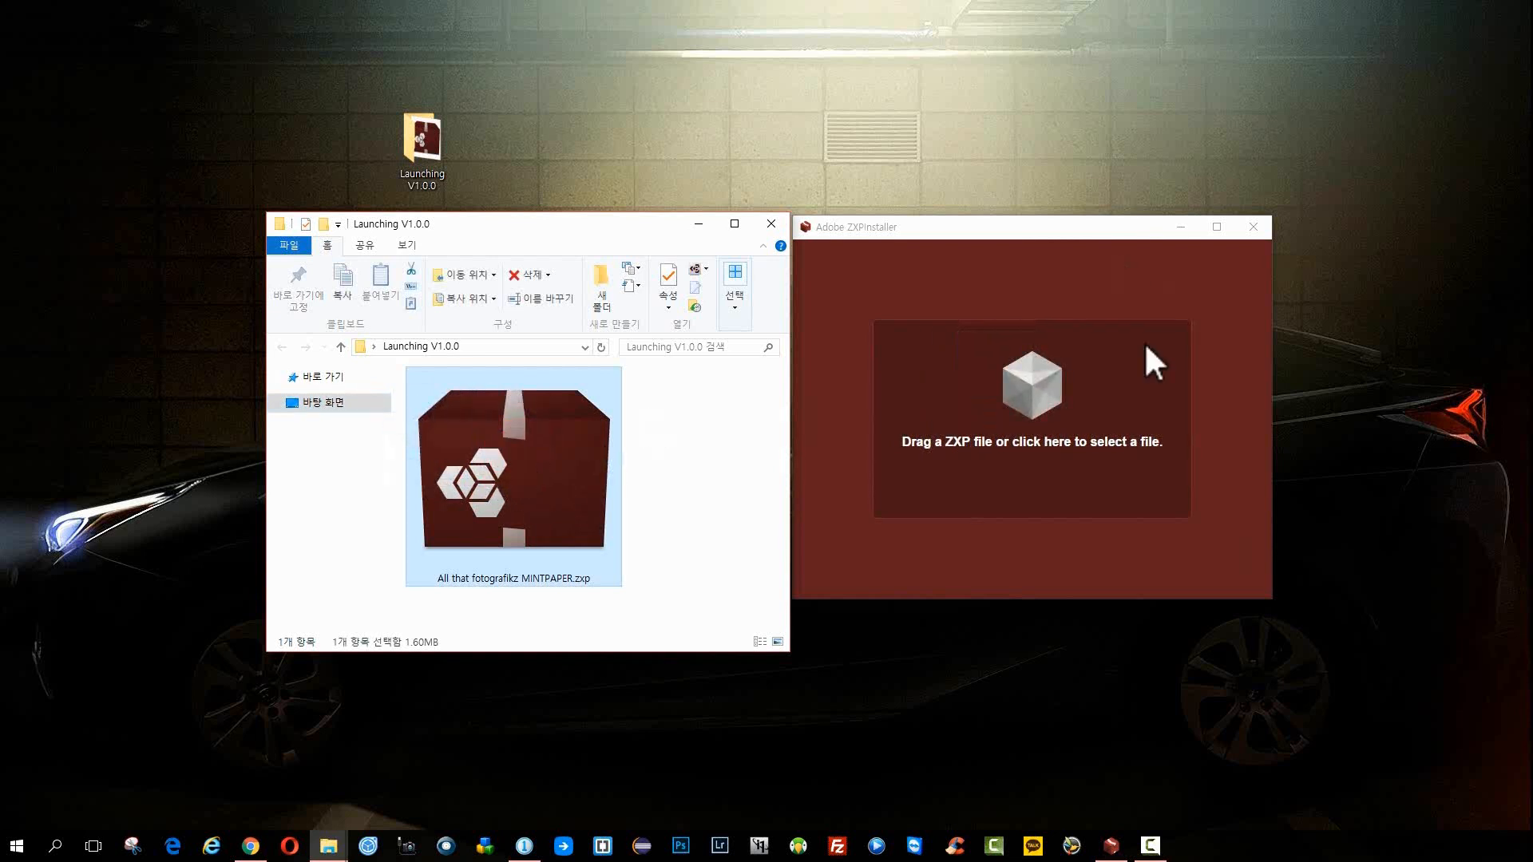
left_click(923, 231)
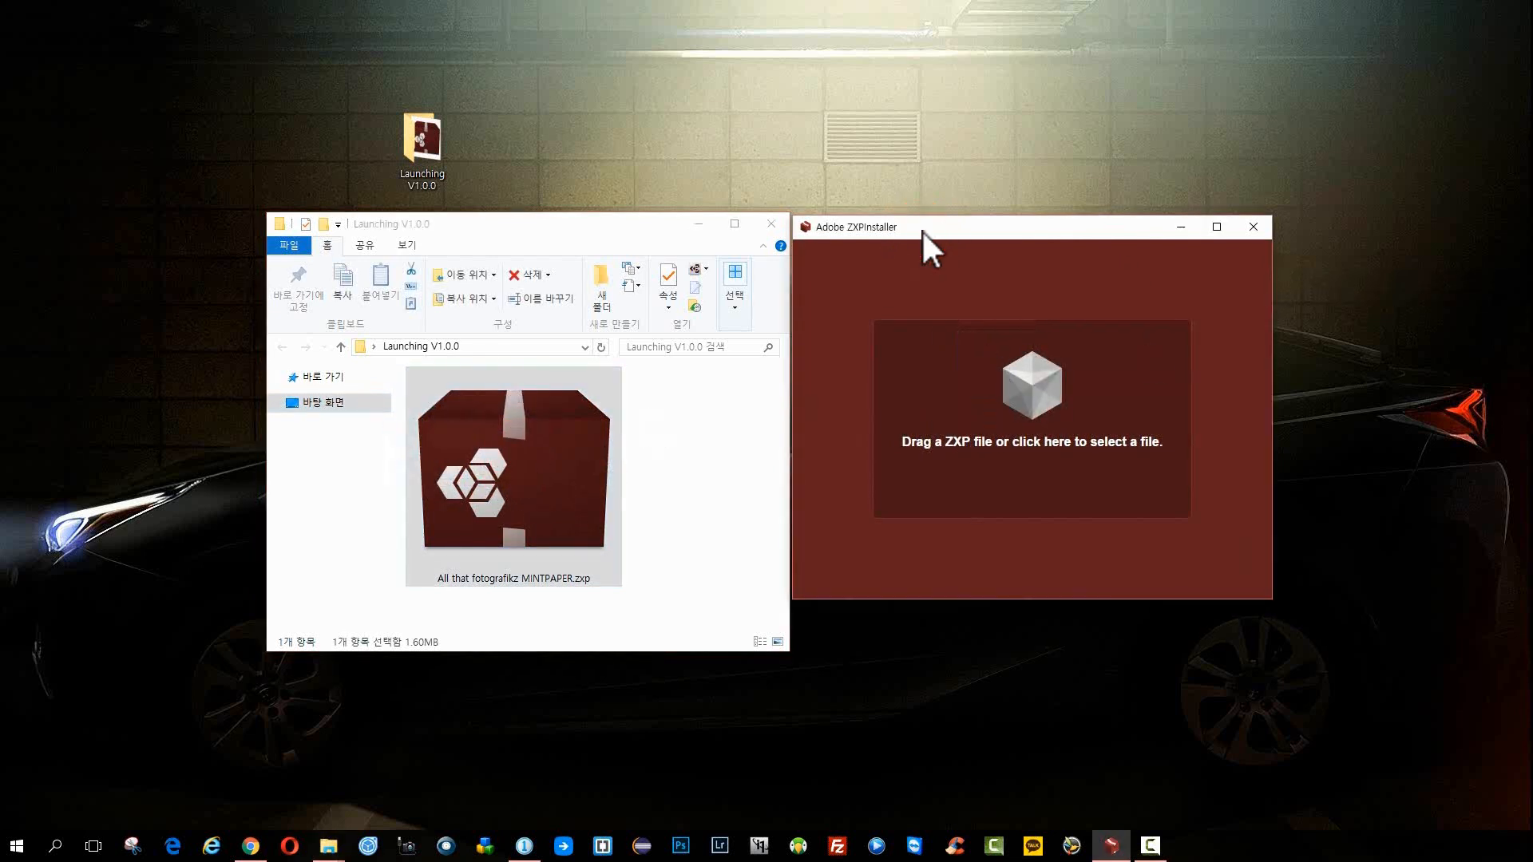
- Switch to the web browser and load zxpinstaller.com
left_click(251, 845)
left_click_drag(231, 36, 117, 35)
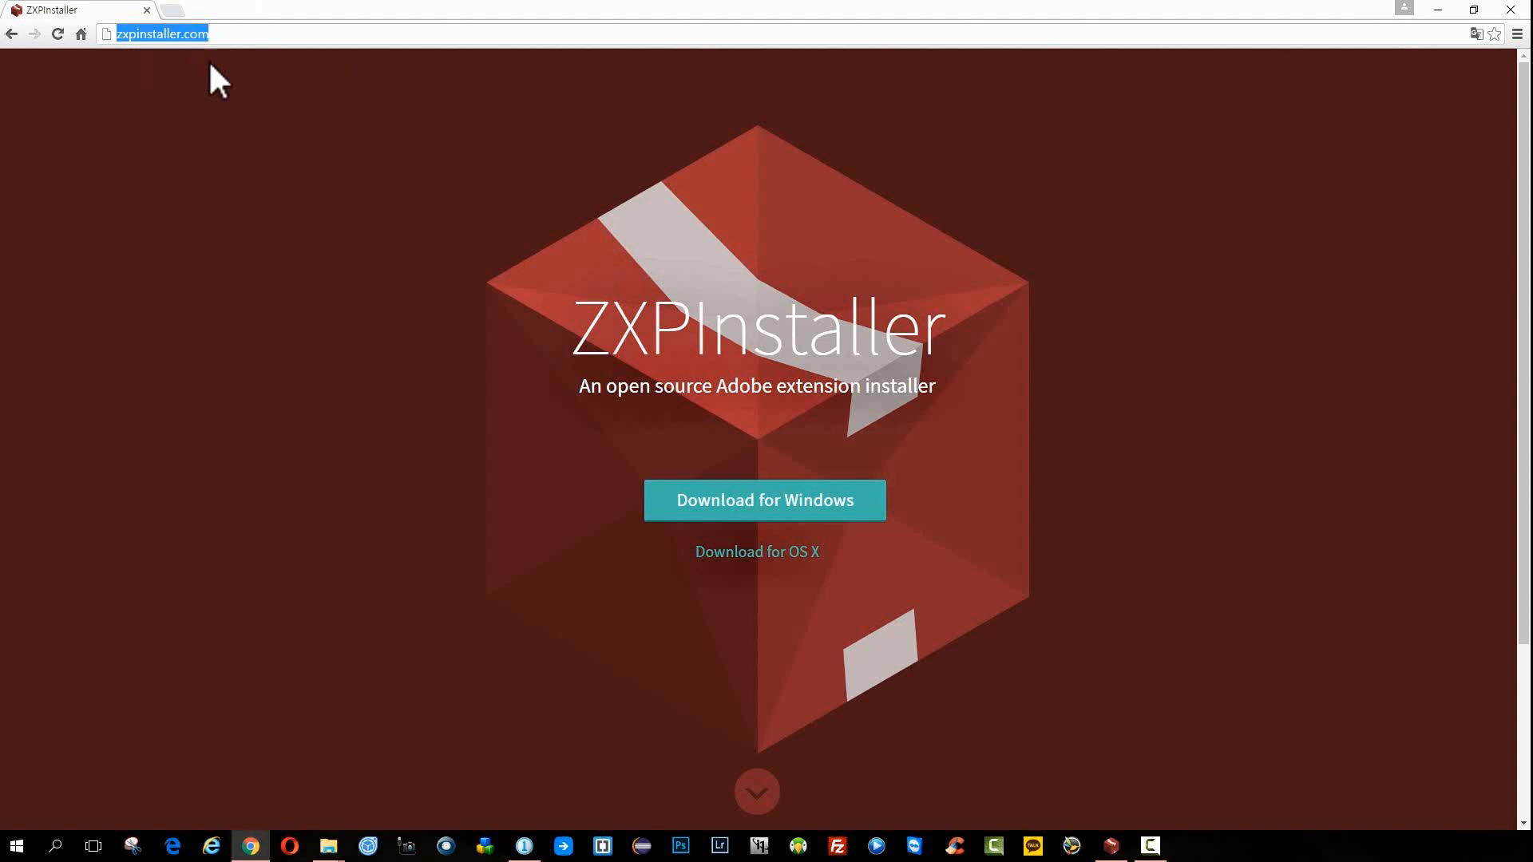
type("zxpi")
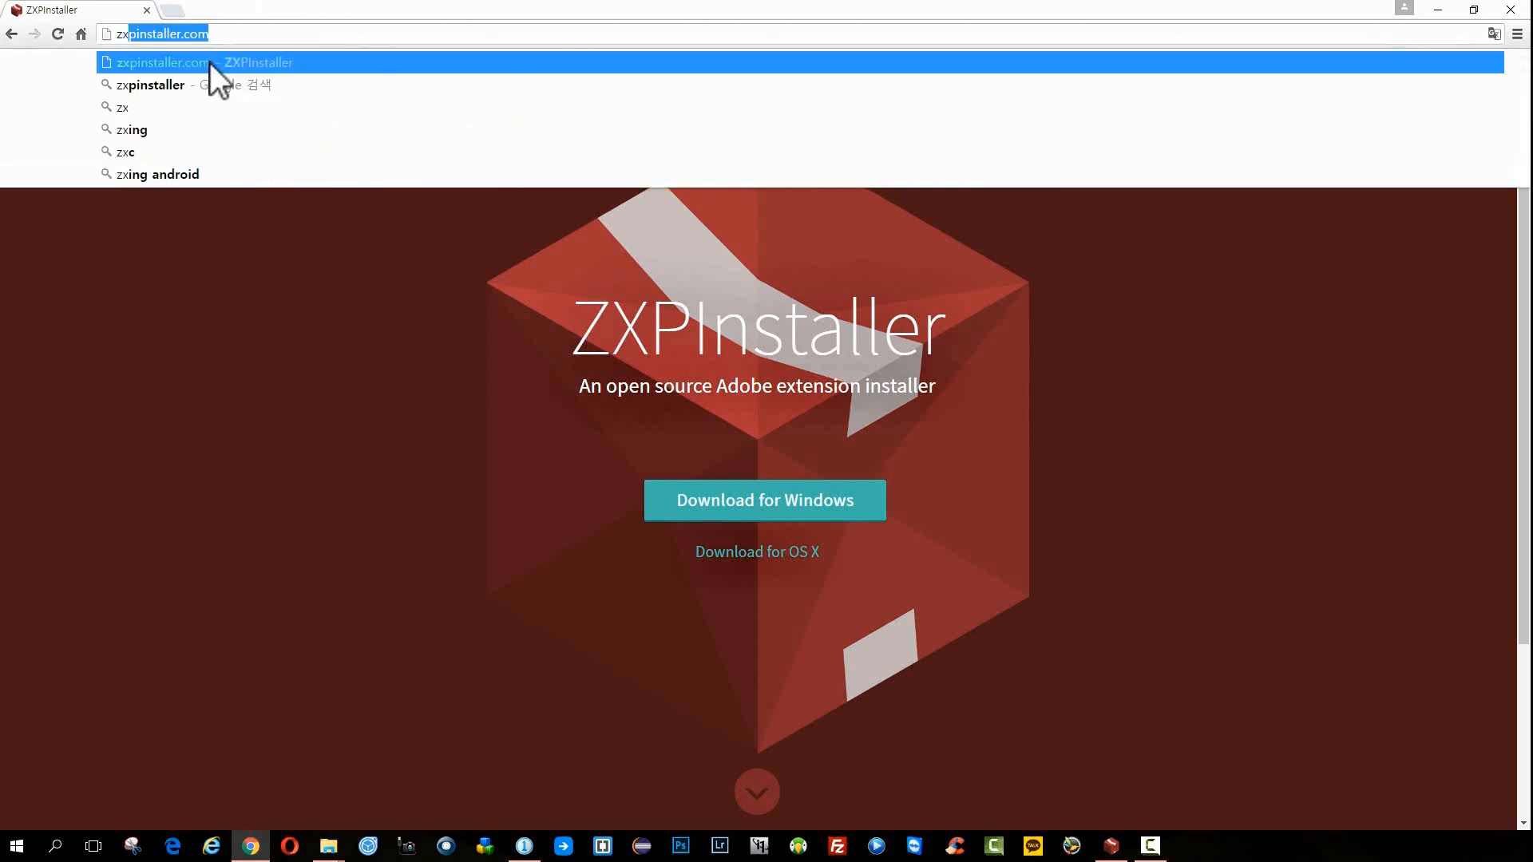
type("nstaller.com")
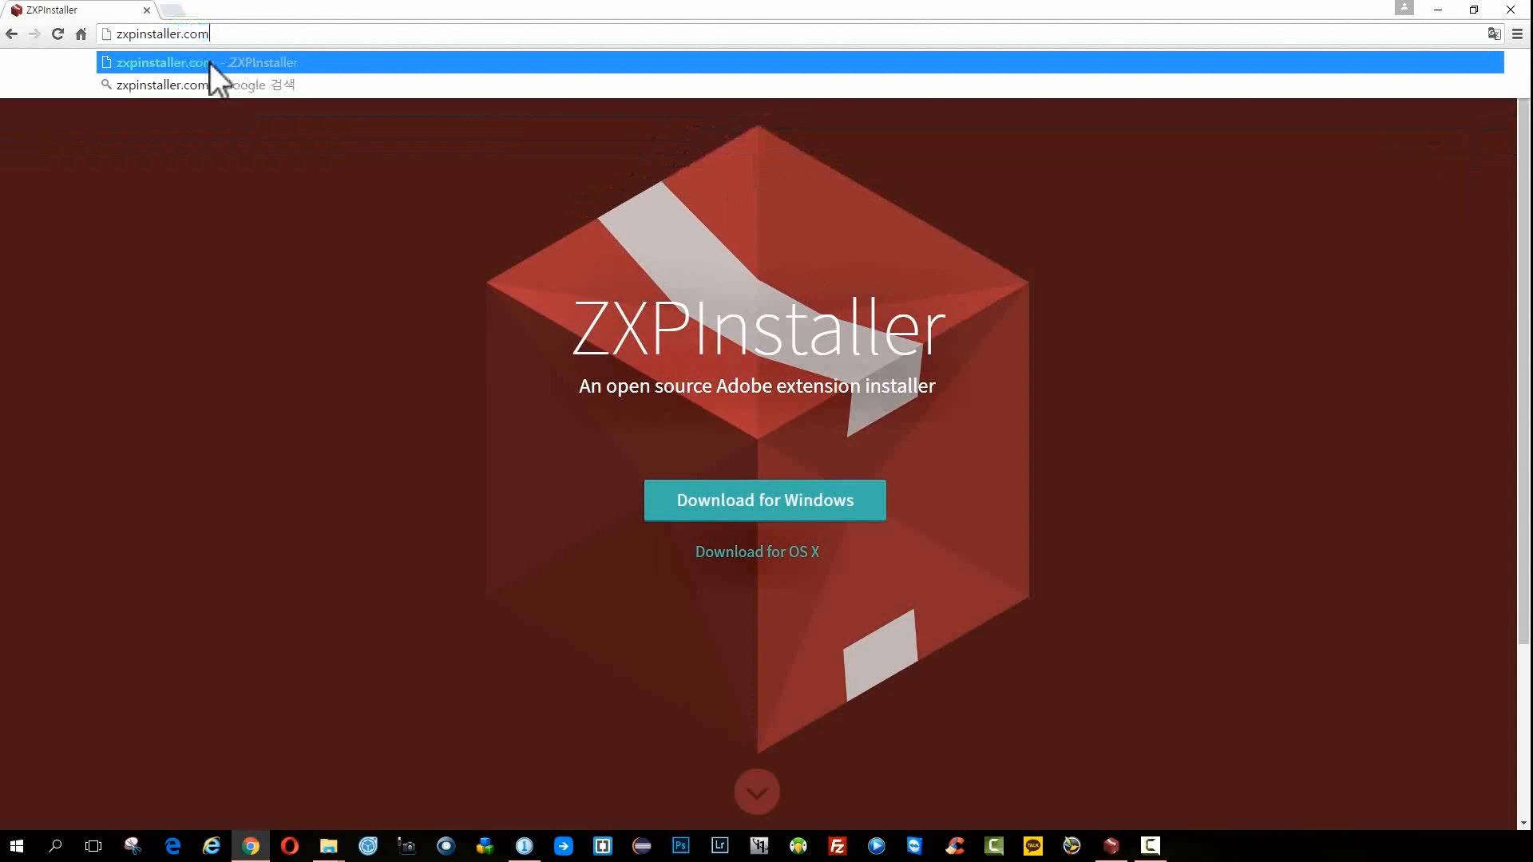
key("Return")
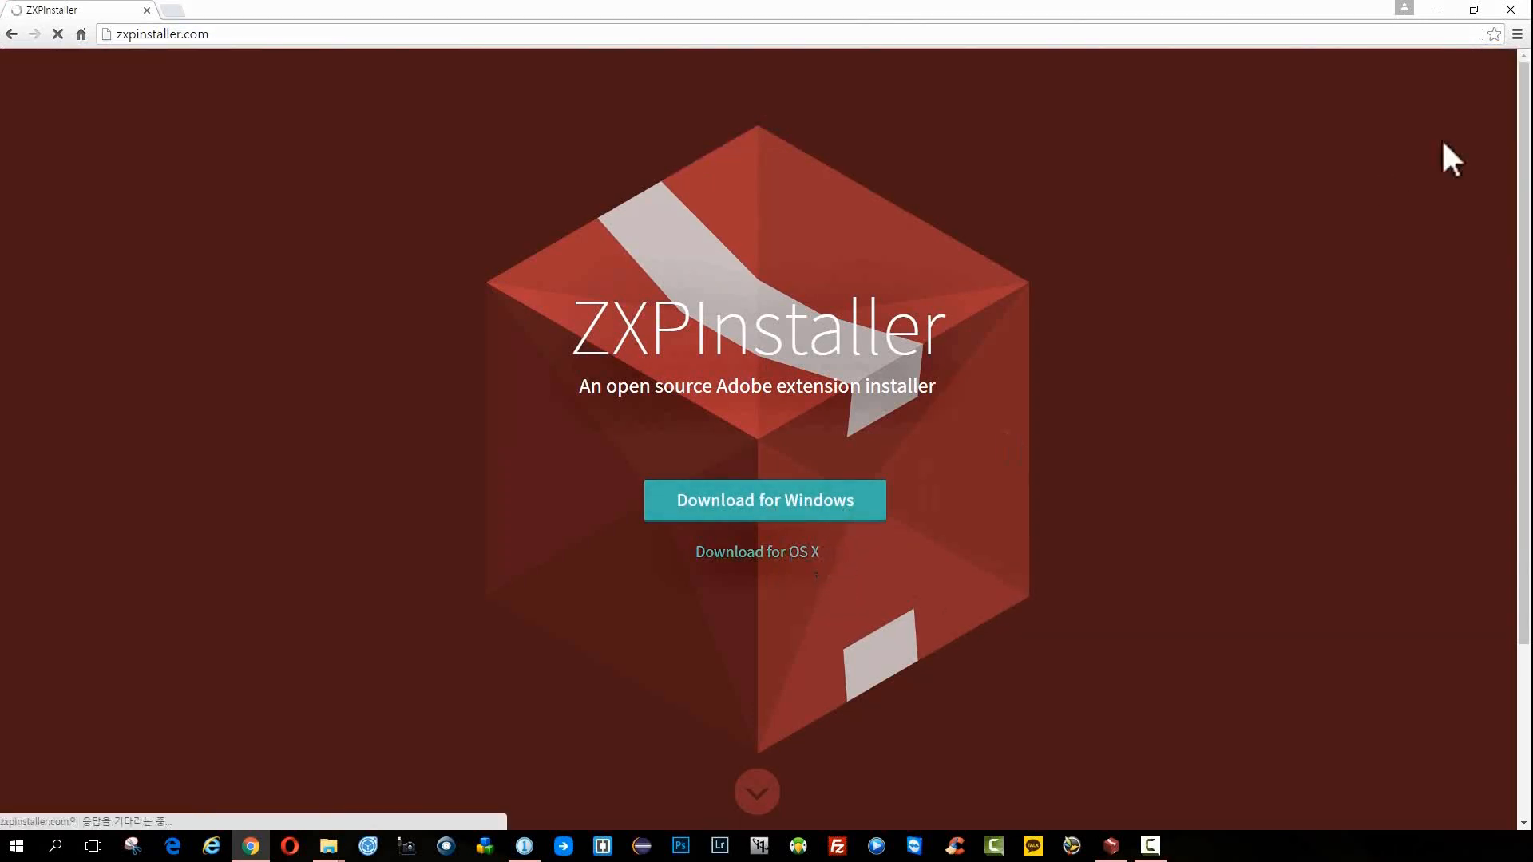
- Return to the desktop windows and install All that fotografikz MINTPAPER.zxp with ZXPInstaller
left_click(1437, 8)
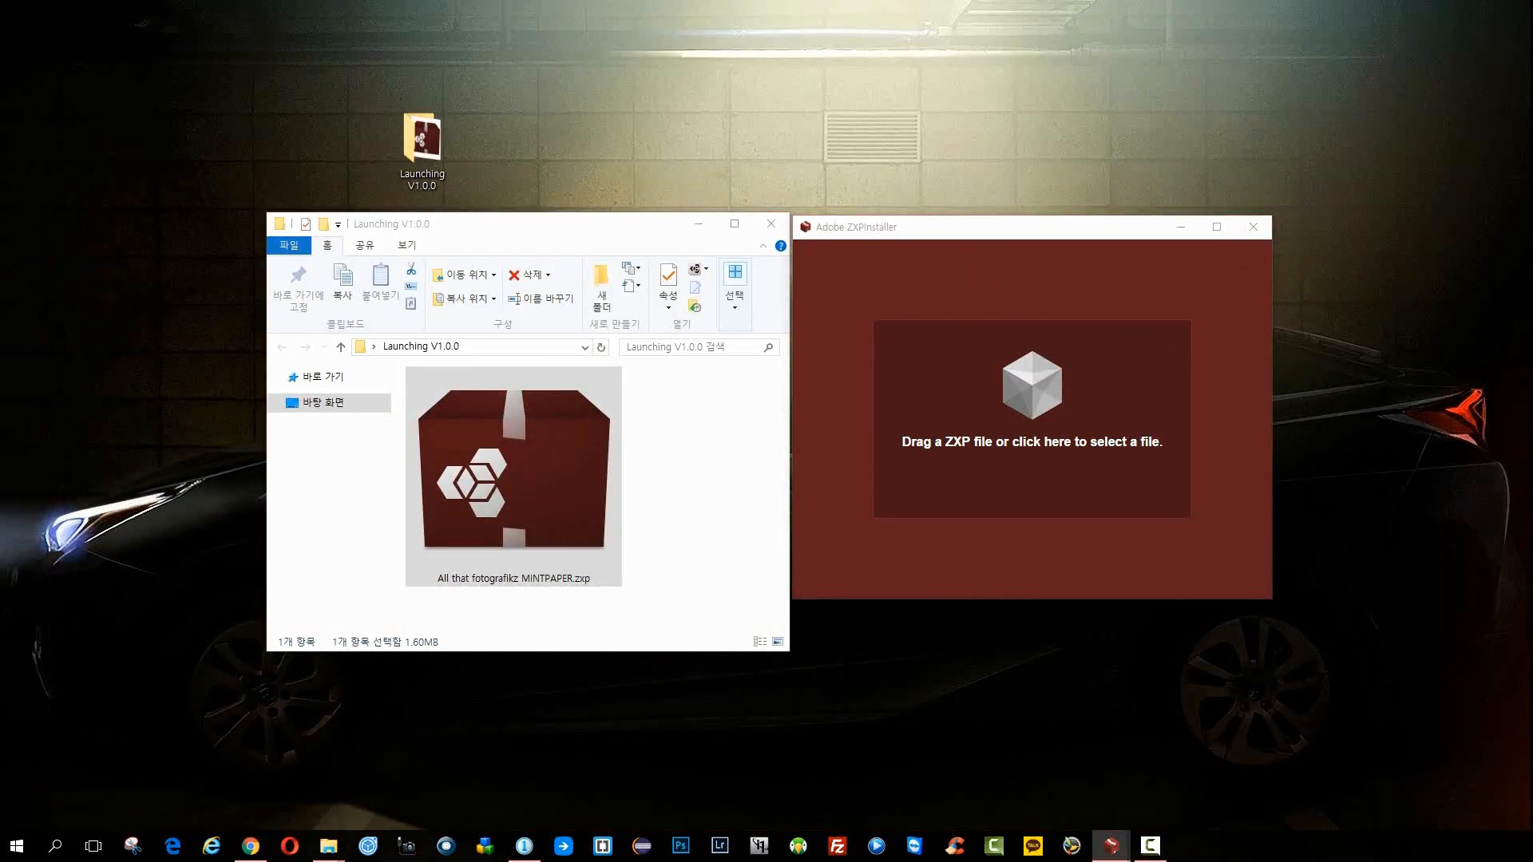
left_click_drag(487, 455, 1039, 402)
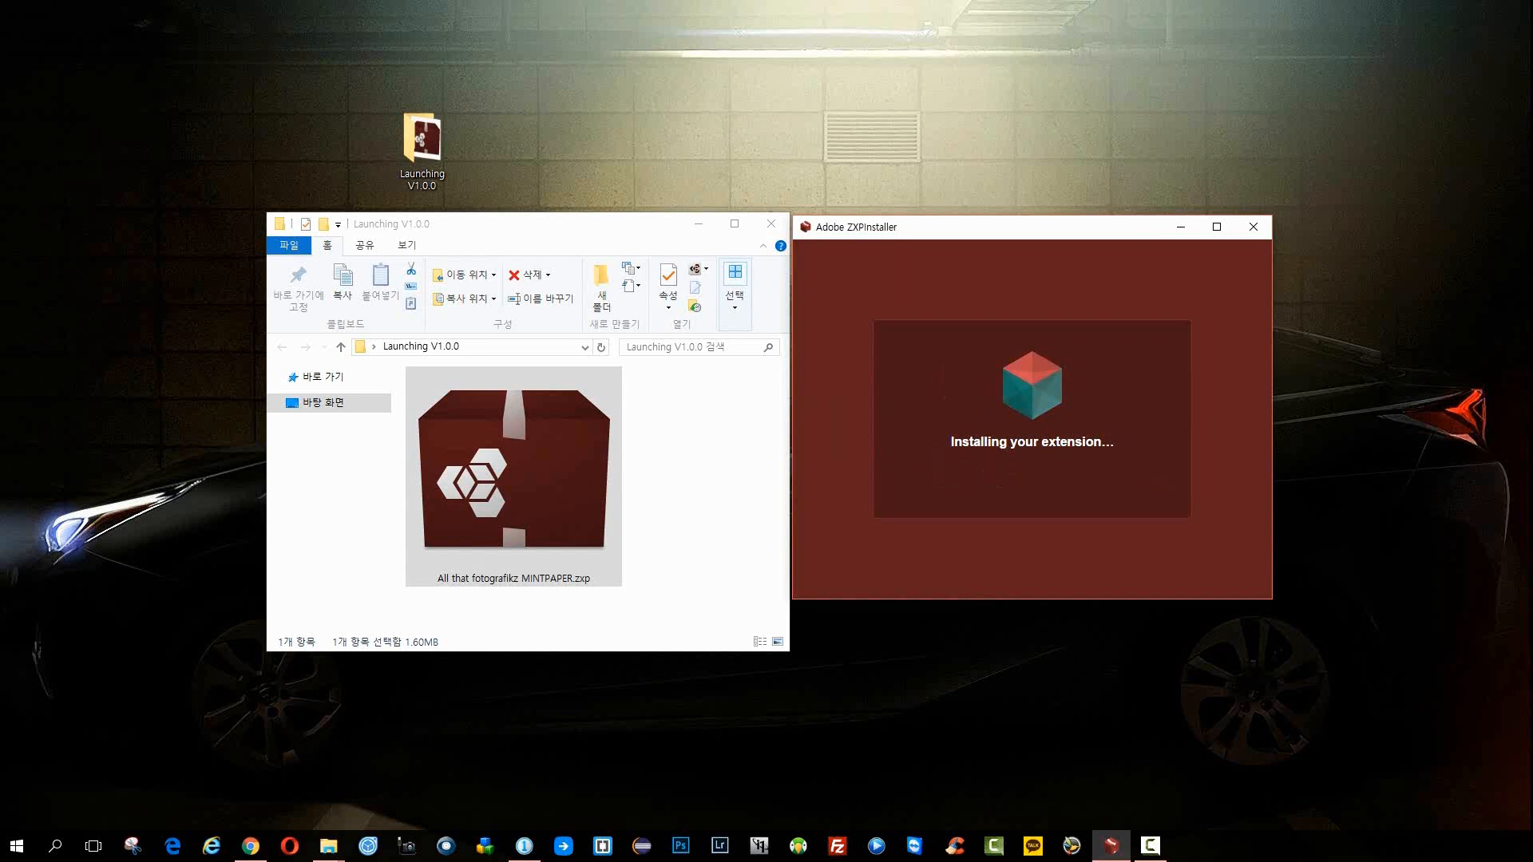
- Switch to Photoshop and open the portrait image 1.tif
left_click(693, 851)
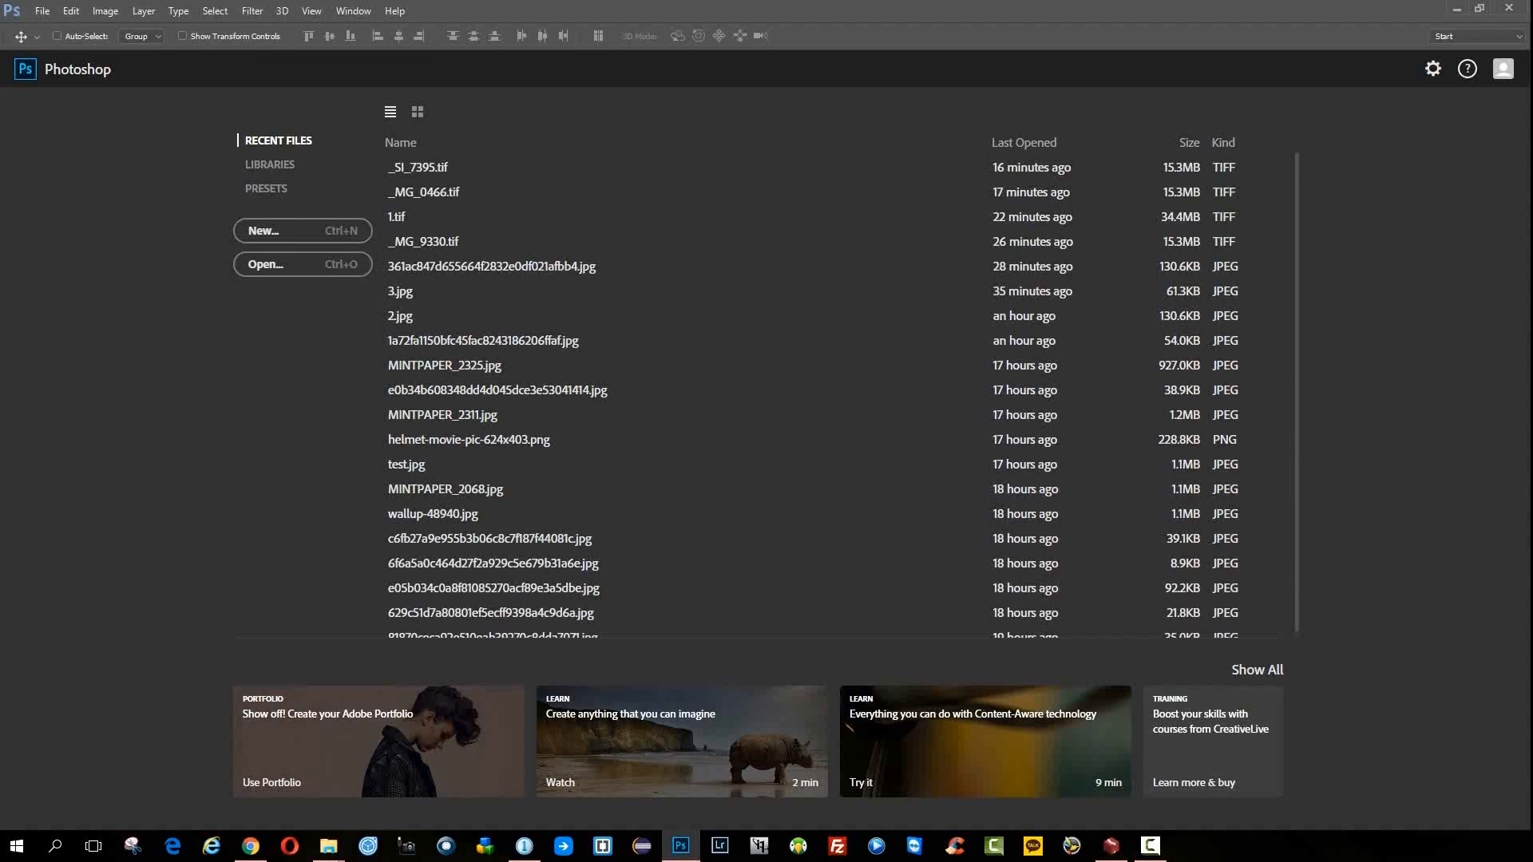
left_click_drag(1158, 53, 301, 288)
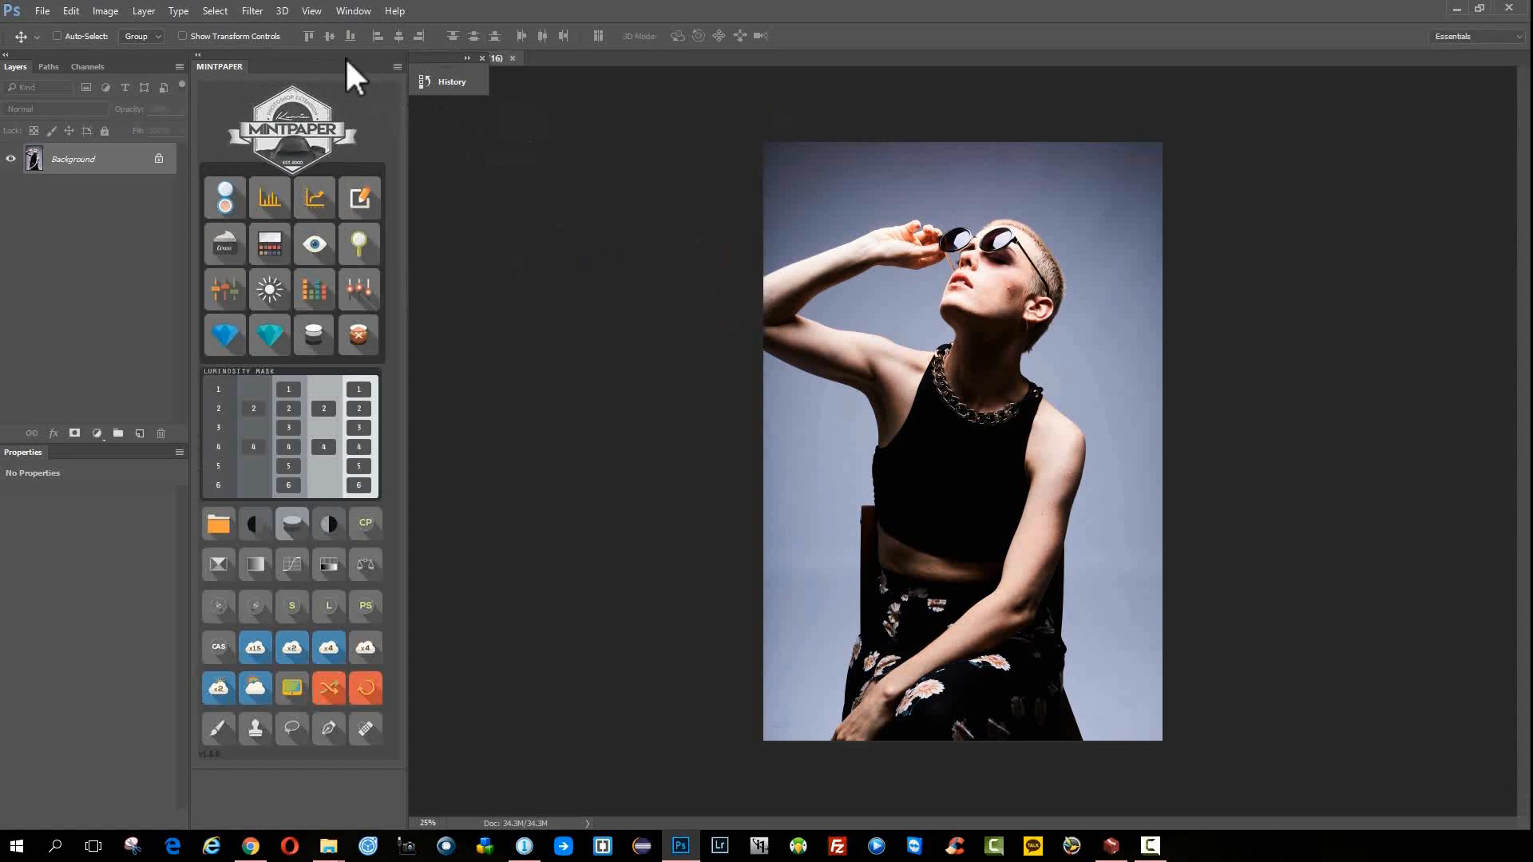
- Close the MINTPAPER panel and reopen it from the installed extensions
left_click(396, 64)
left_click(427, 66)
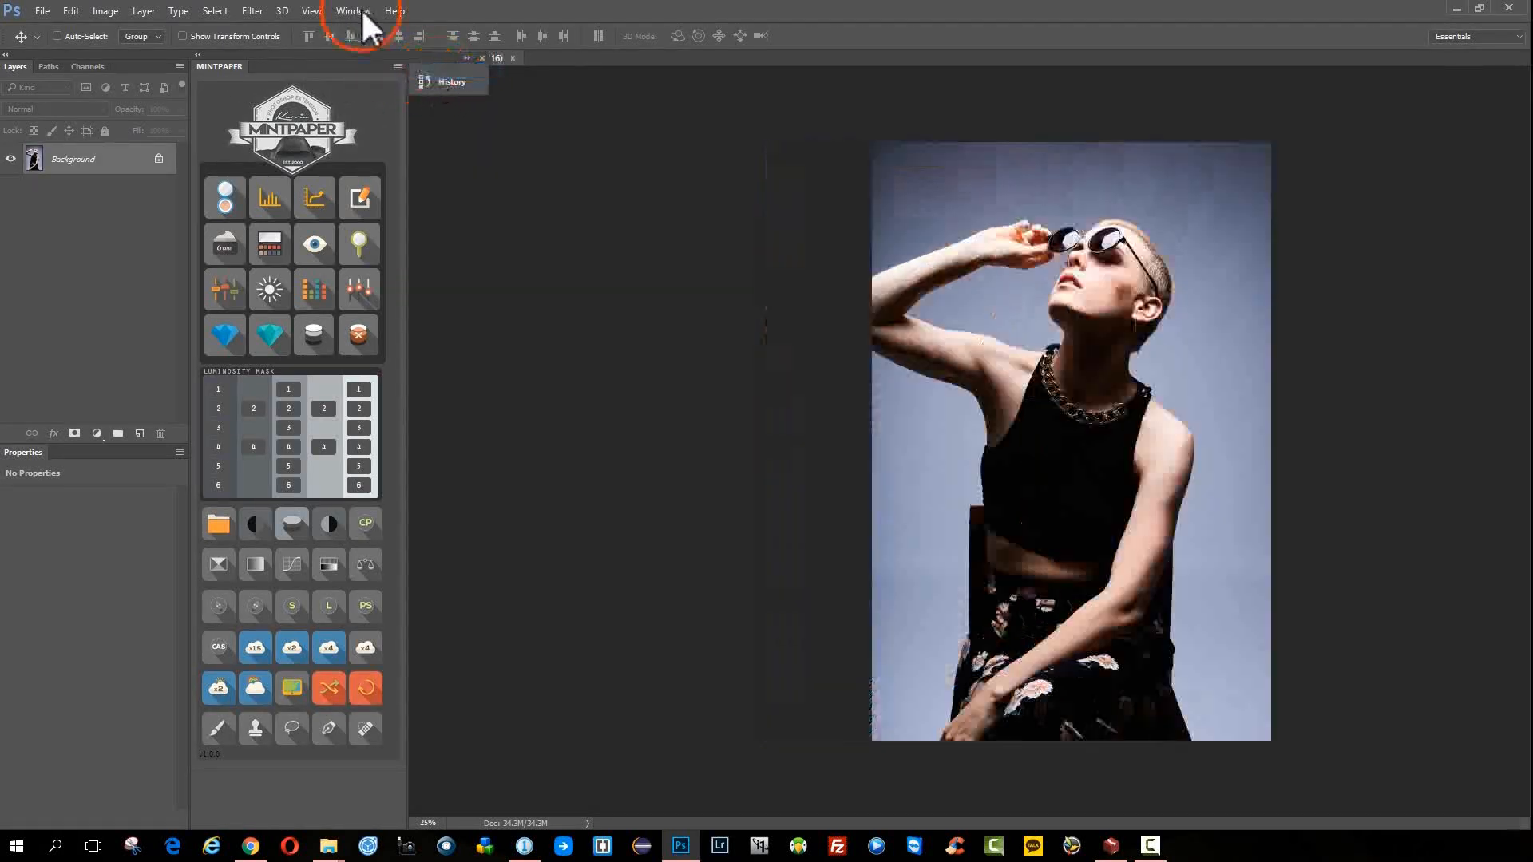
left_click(364, 11)
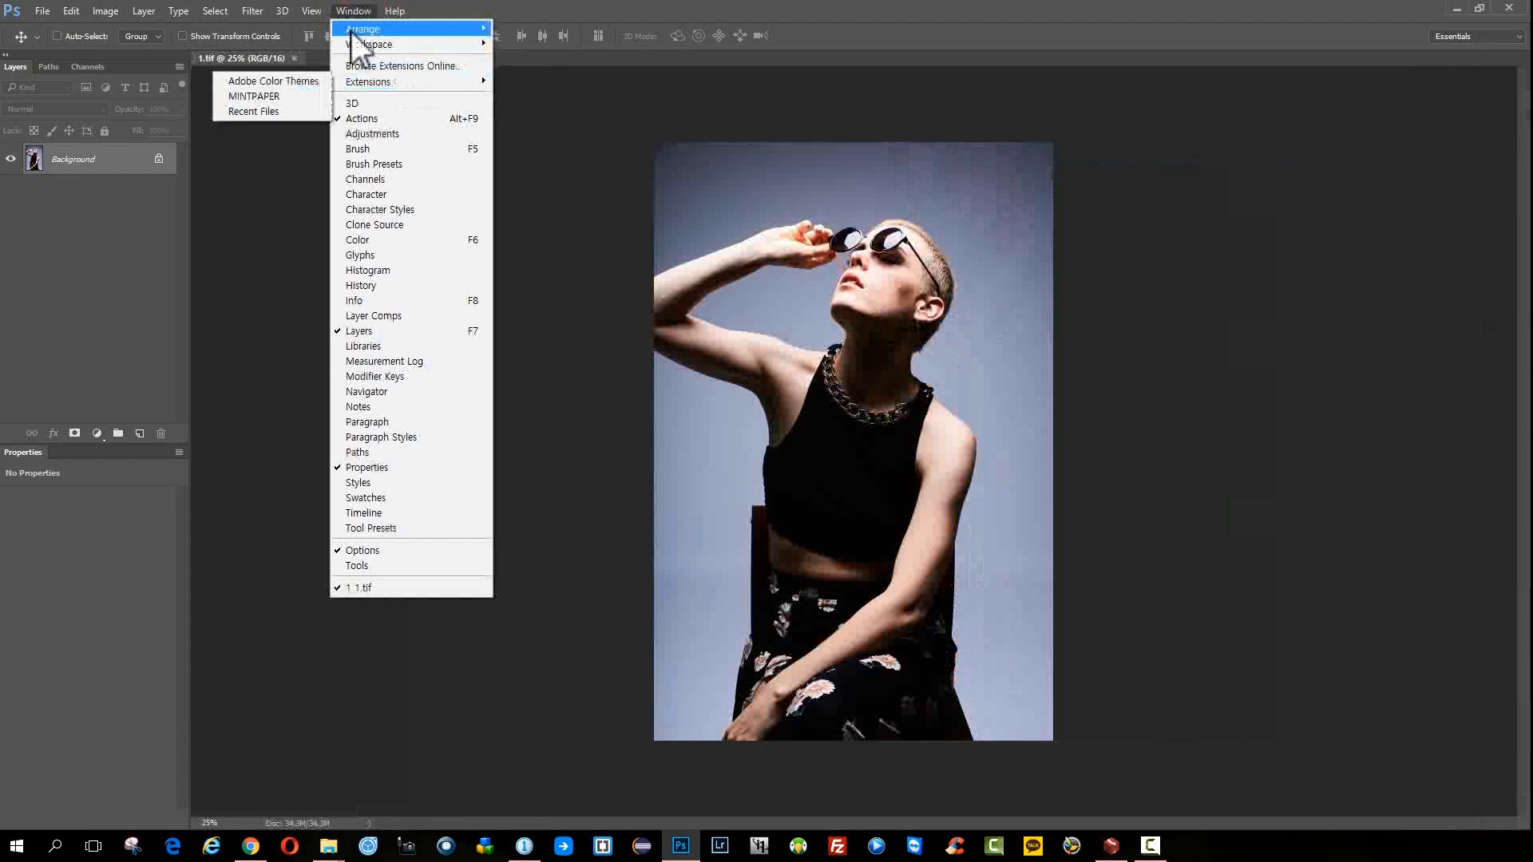
mouse_move(377, 80)
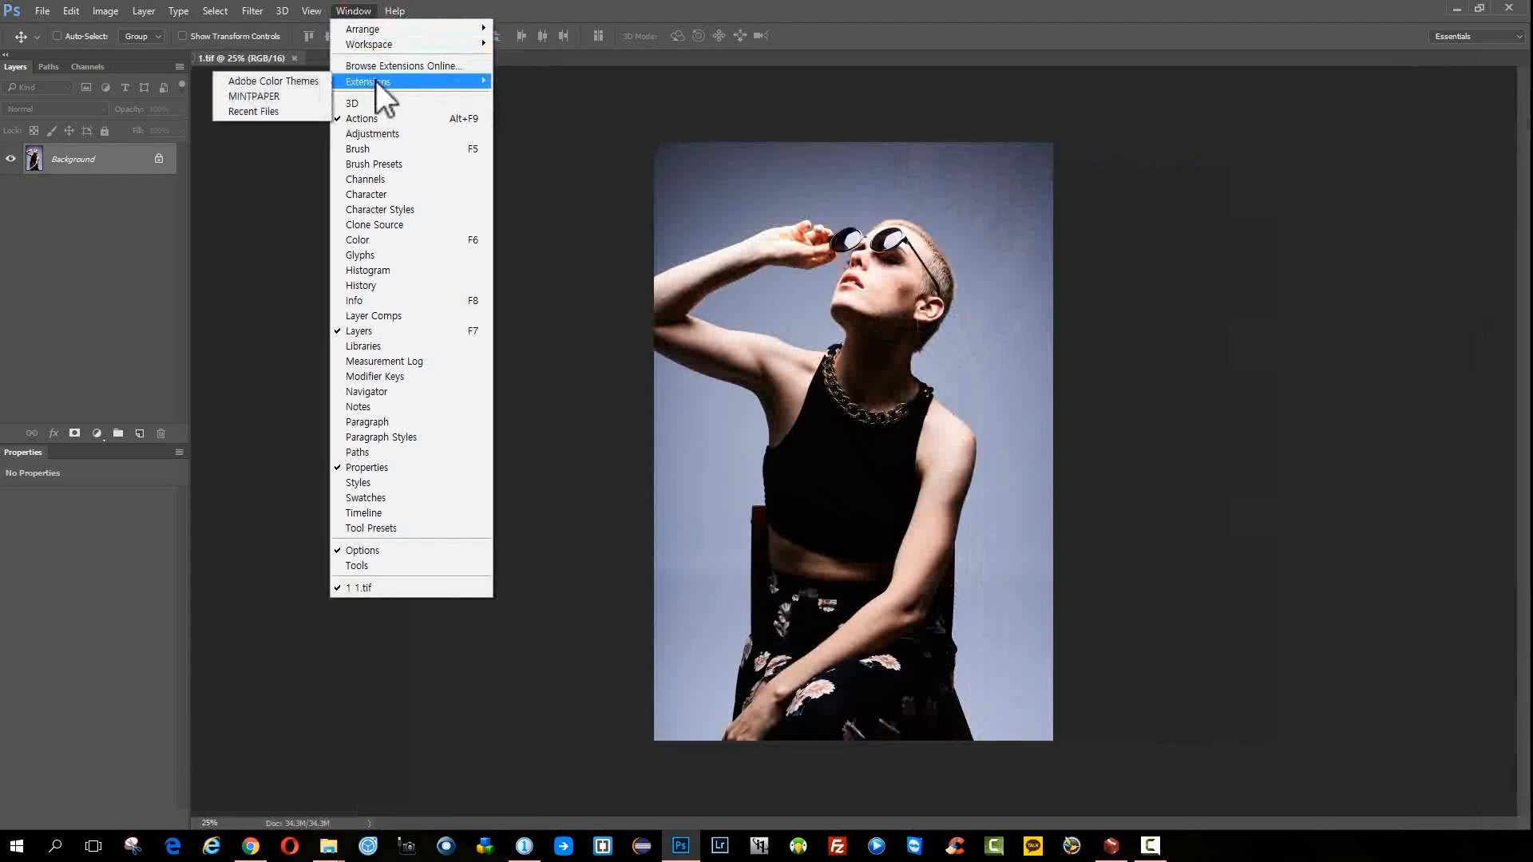
left_click(281, 96)
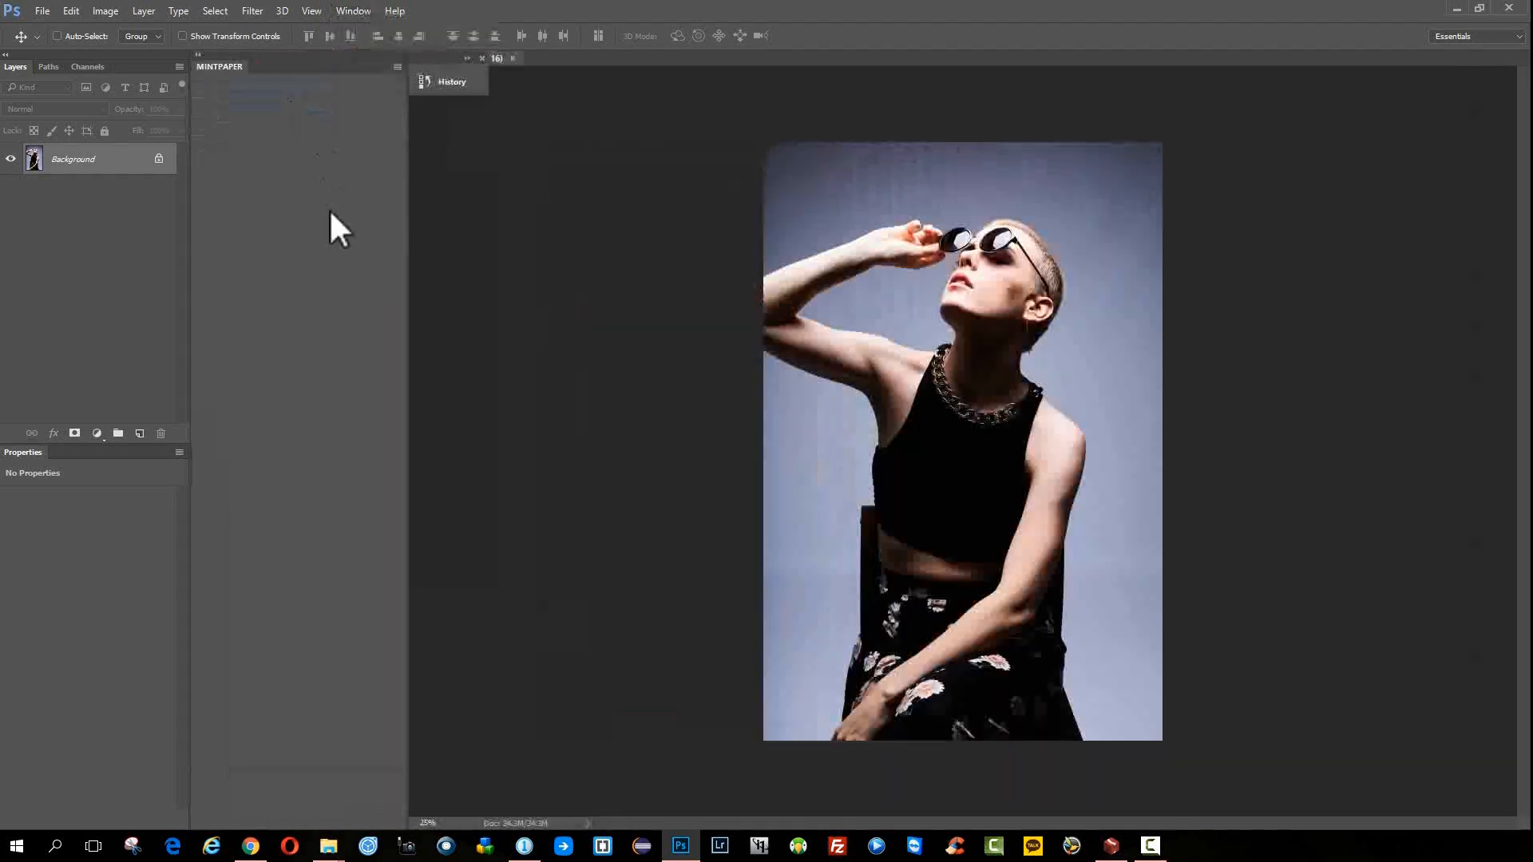
- Run the MINTPAPER skin toning function on the portrait, accept continuing, and expand the generated layer group
left_click(1030, 240)
left_click_drag(1037, 242, 1074, 271)
left_click_drag(1069, 300, 986, 268)
left_click_drag(870, 333, 936, 332)
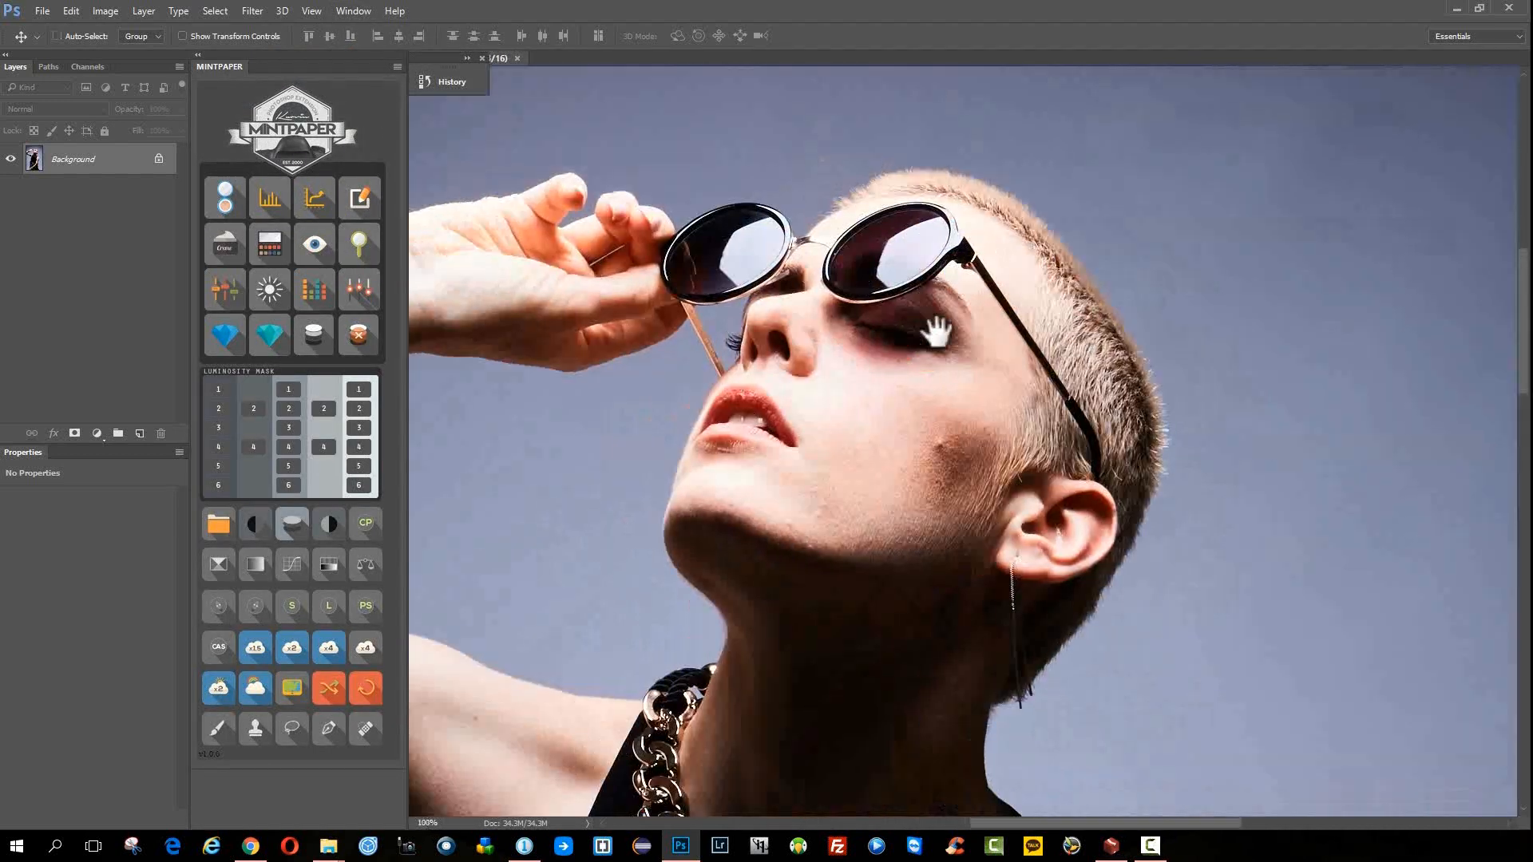
left_click(225, 198)
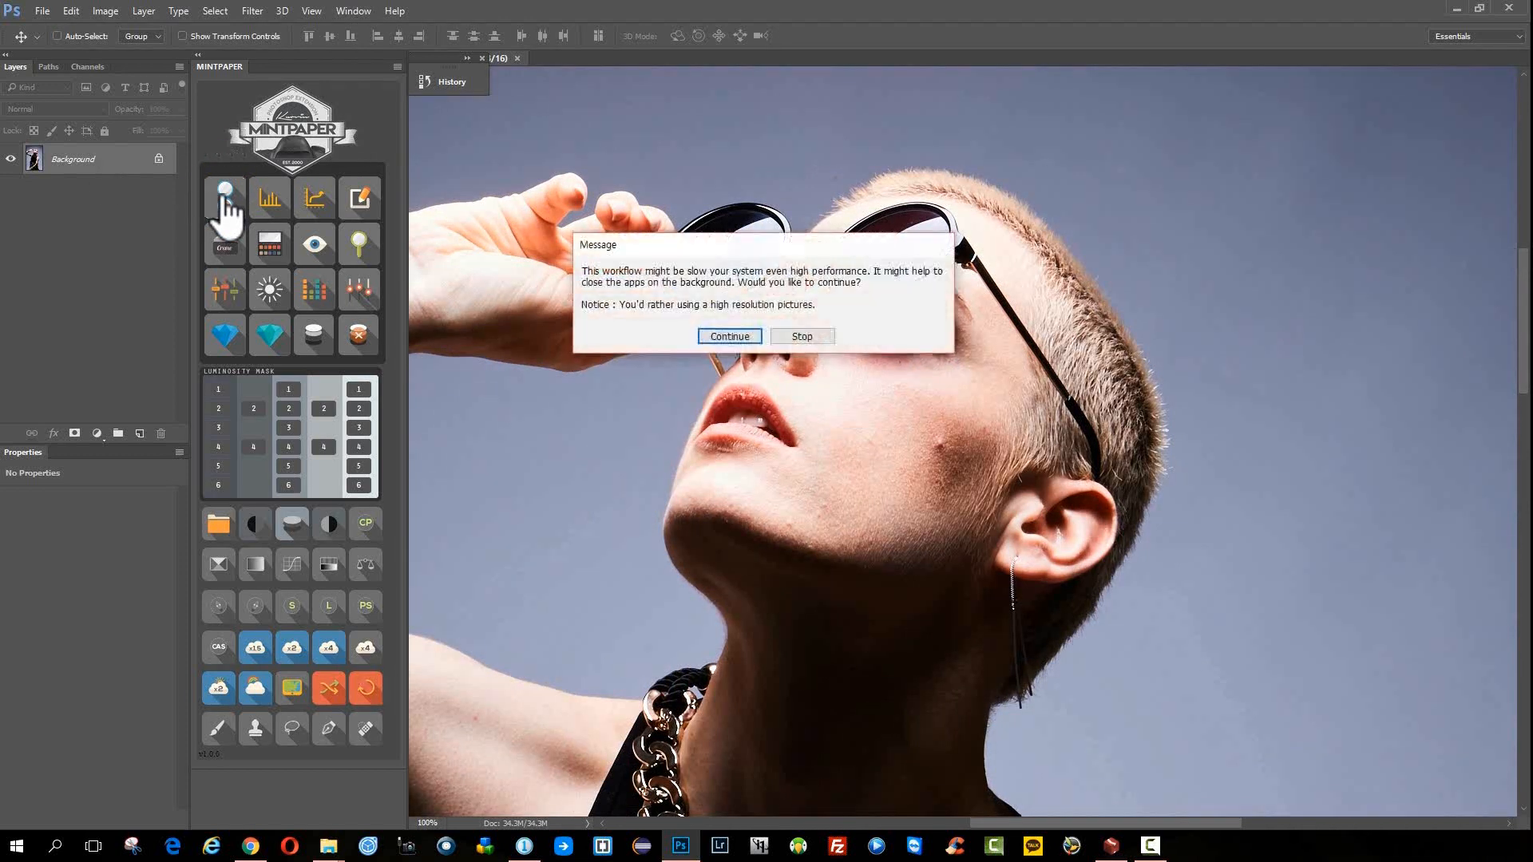
left_click(732, 334)
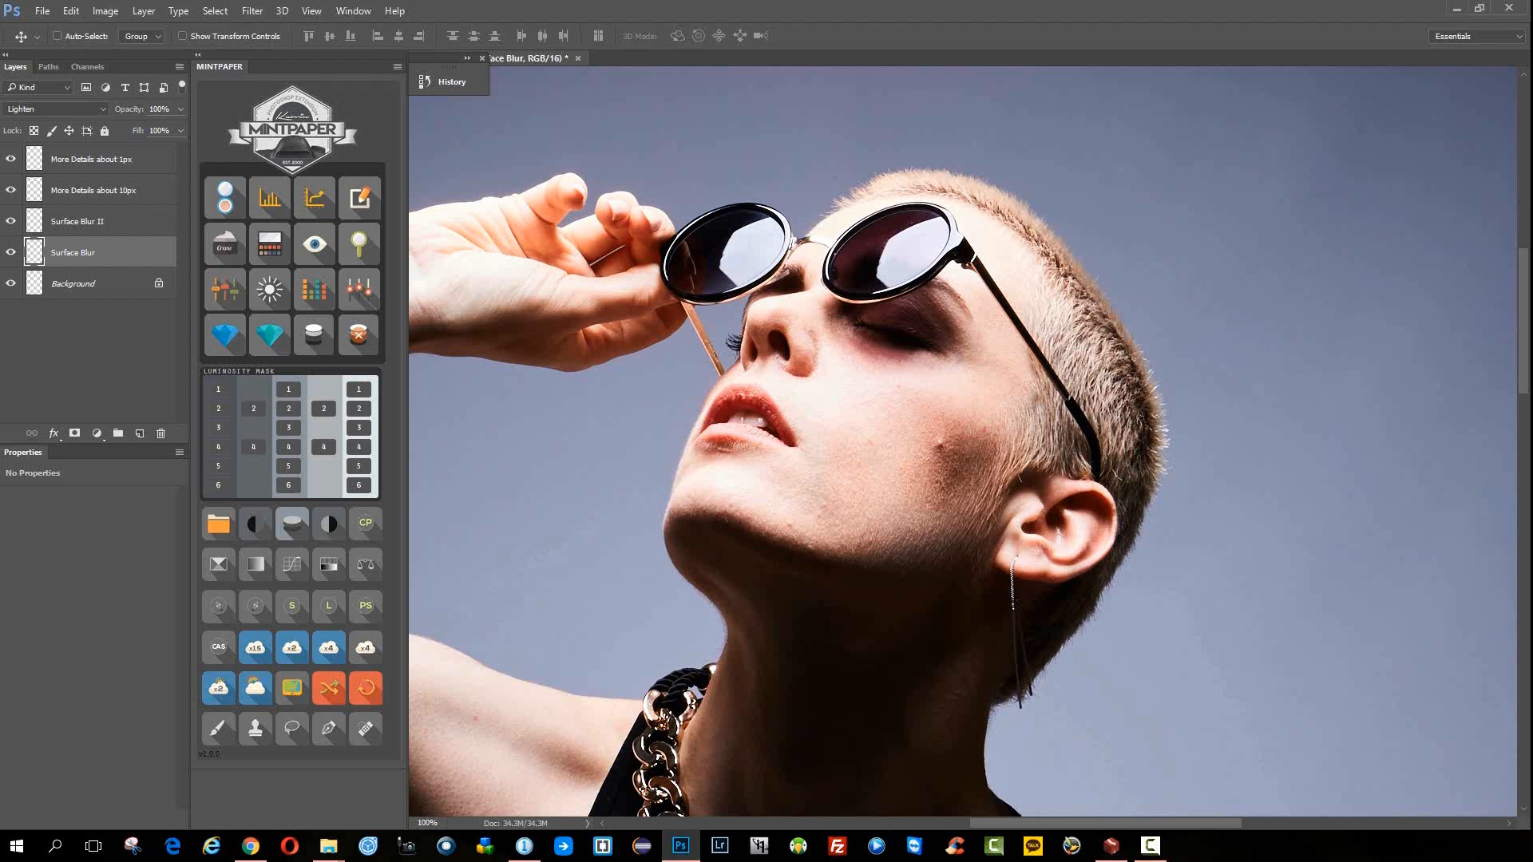
left_click(76, 221)
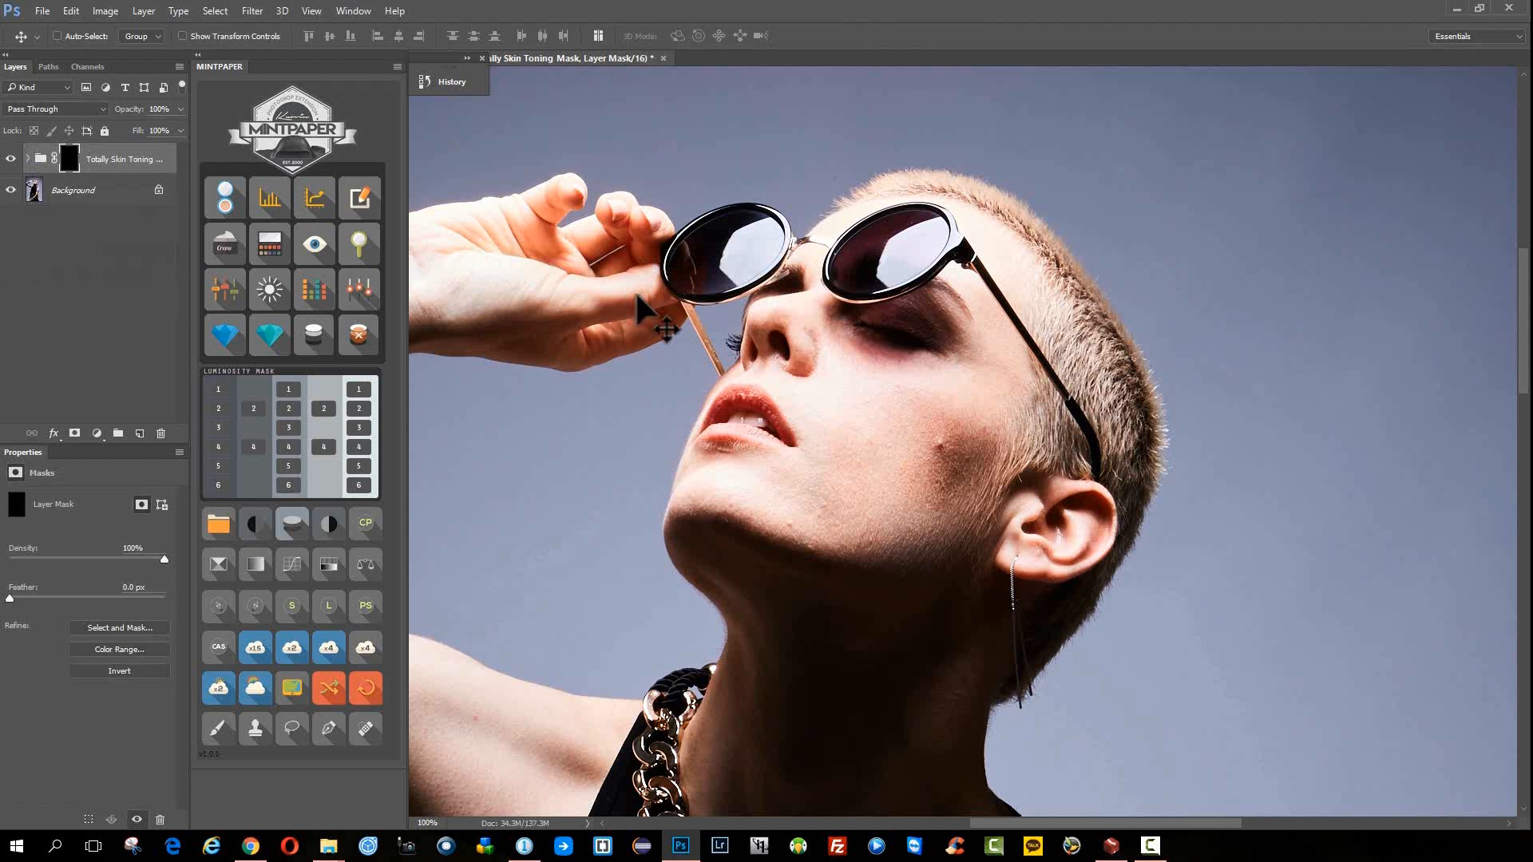
left_click(29, 159)
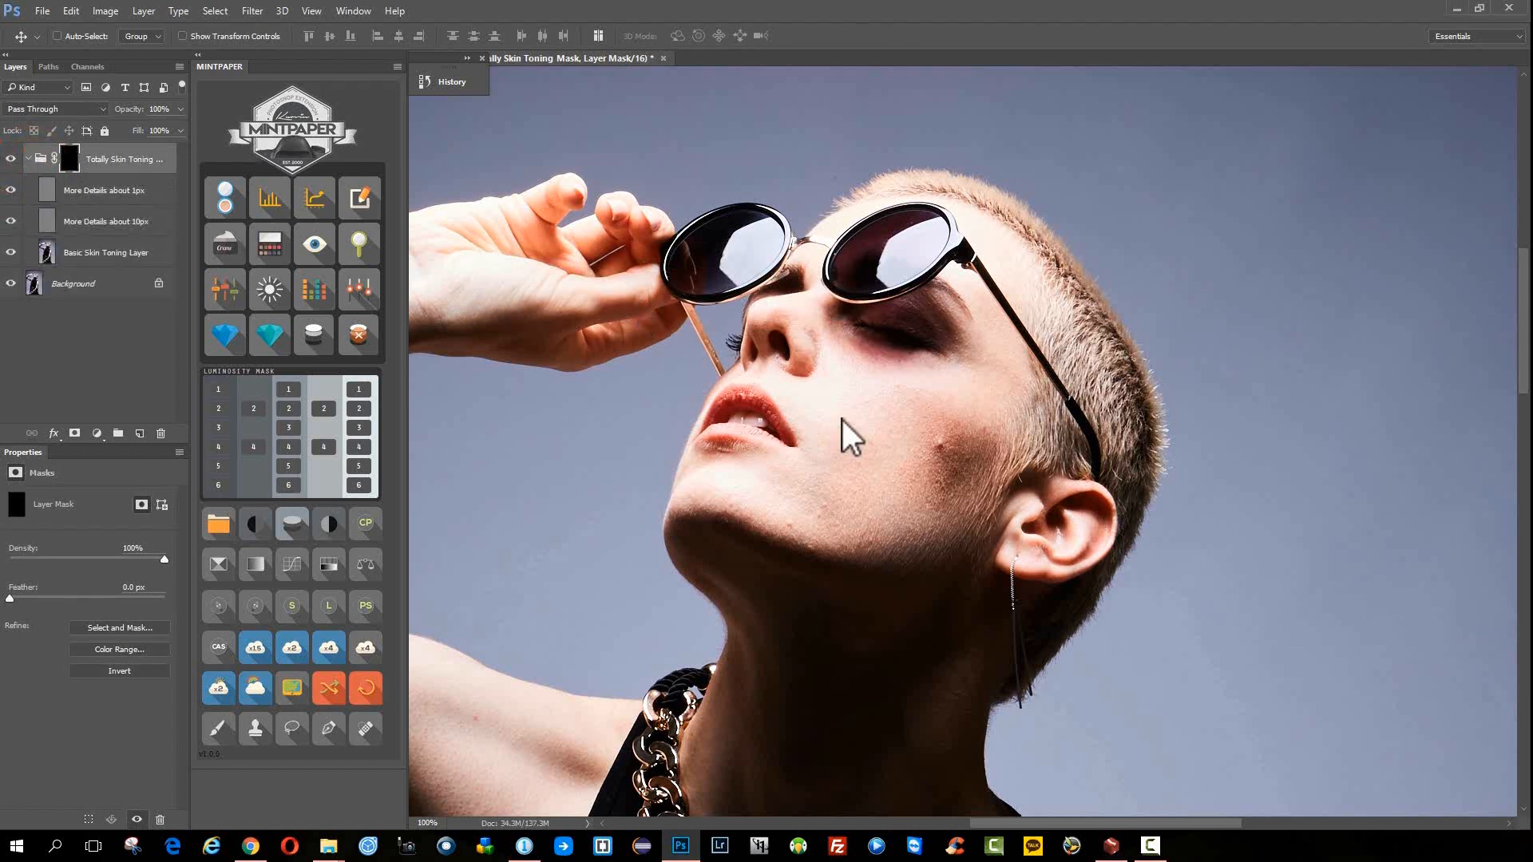
- Paint the skin toning group's mask over the cheek and chin with a 150 px brush at 50% opacity
key("b")
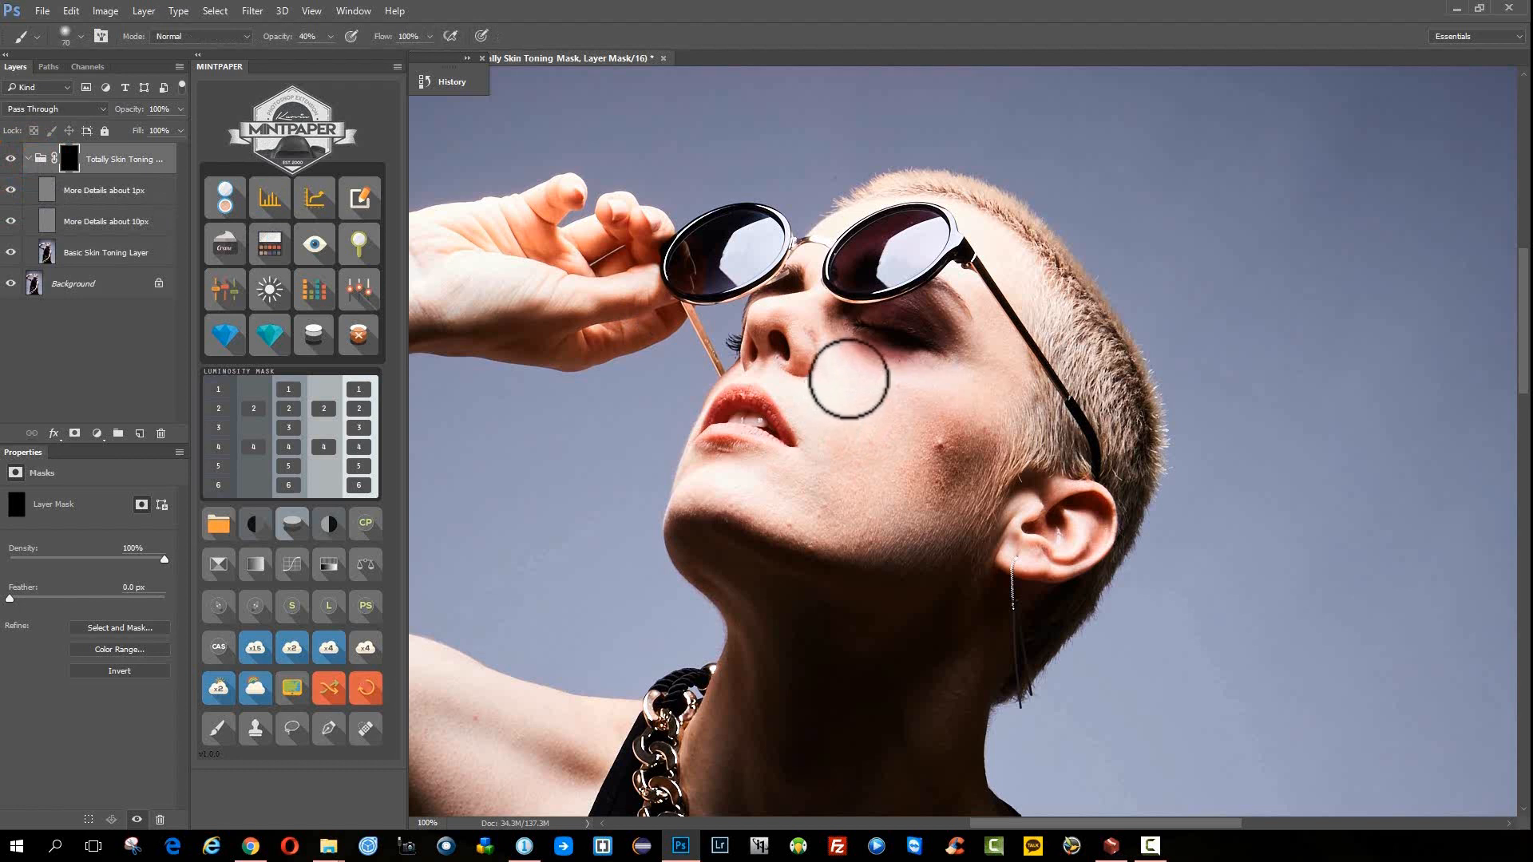
left_click(216, 728)
left_click(847, 375)
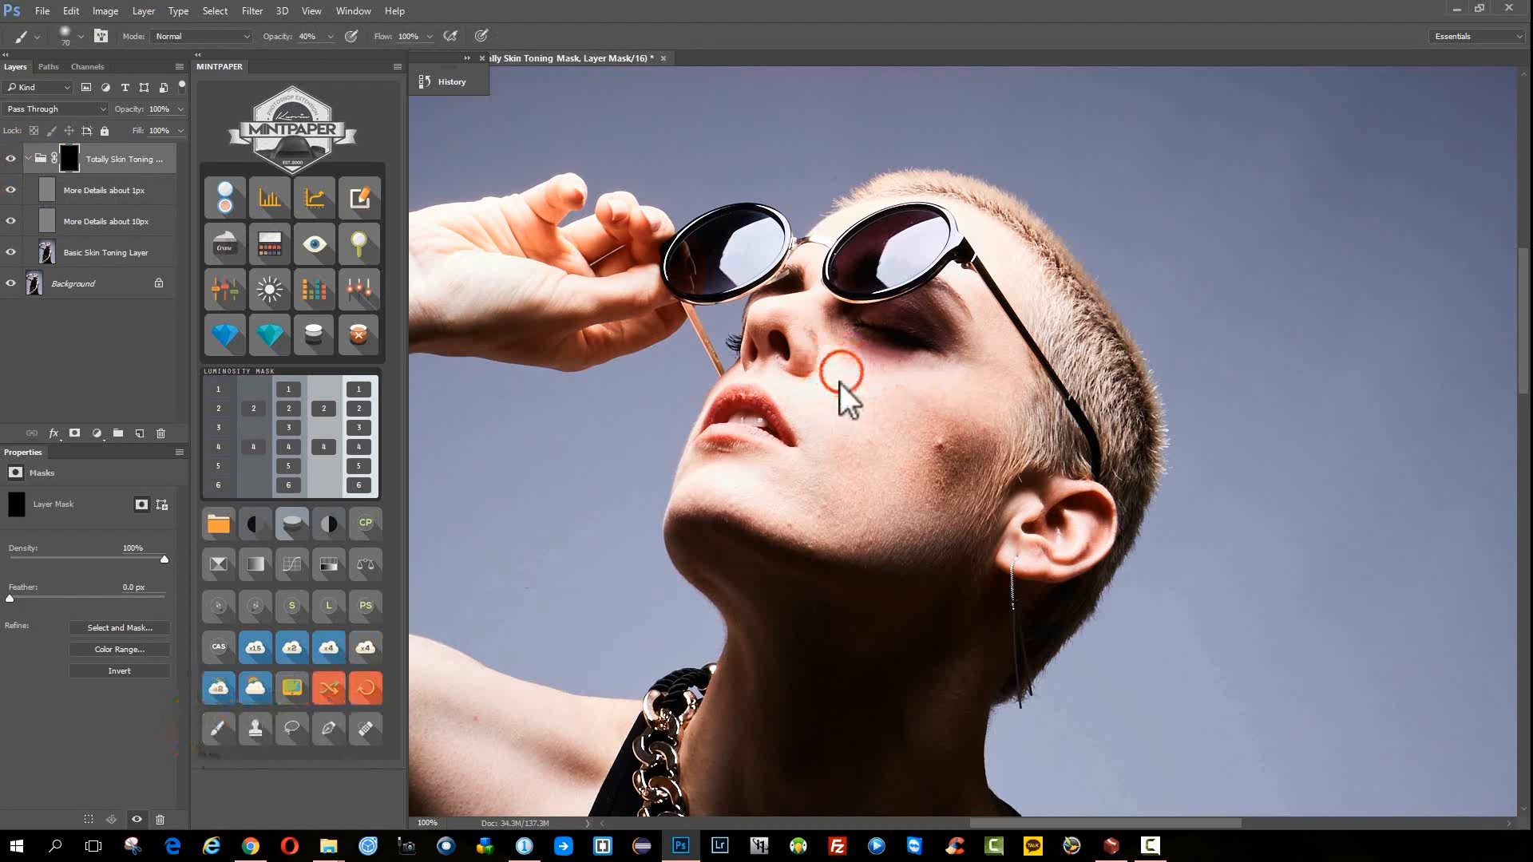
left_click(308, 36)
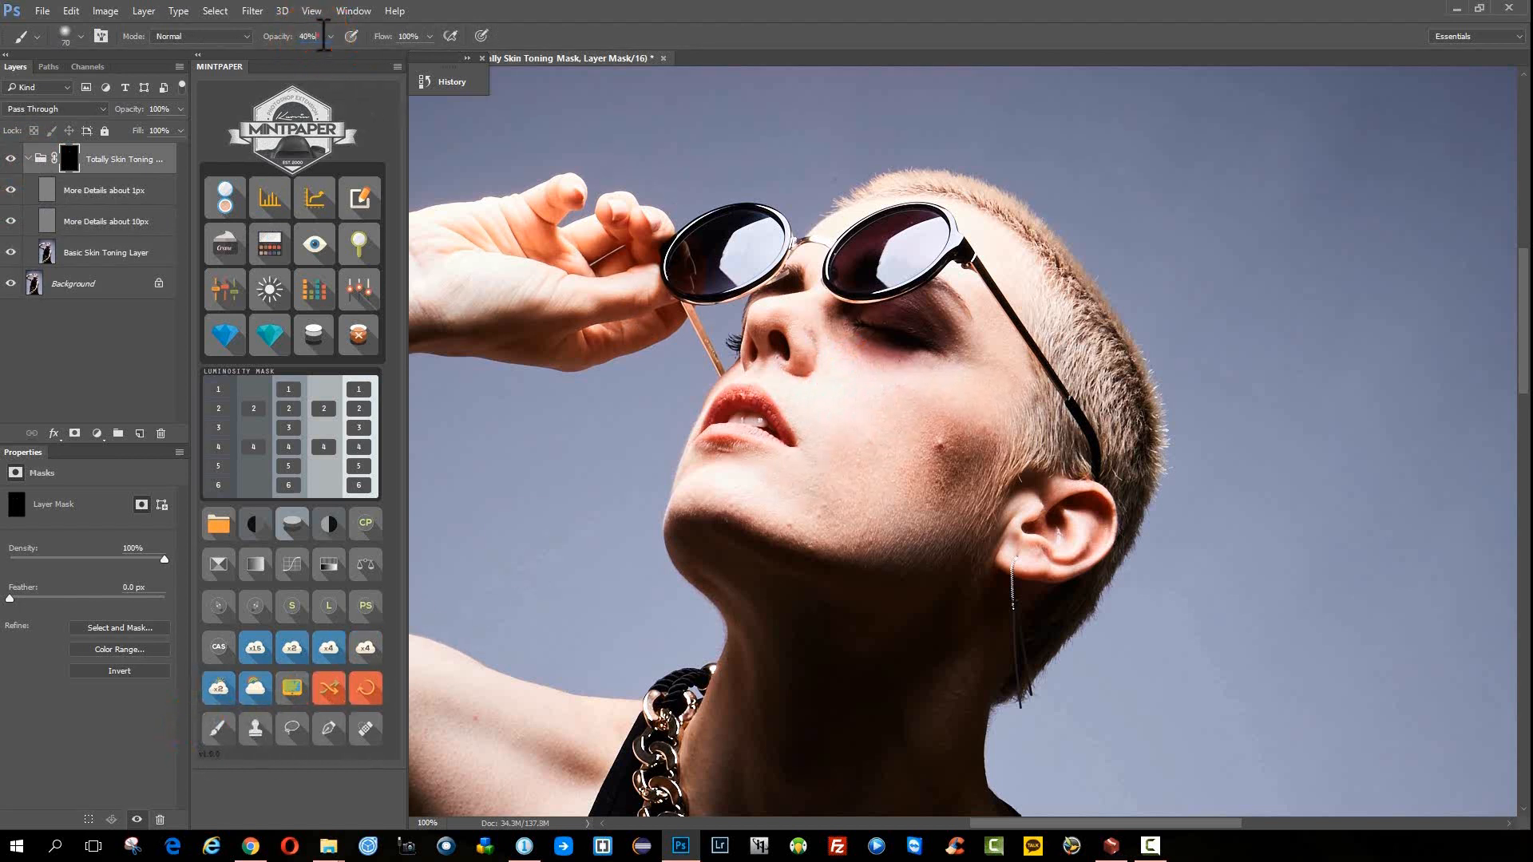
type("50")
key("Return")
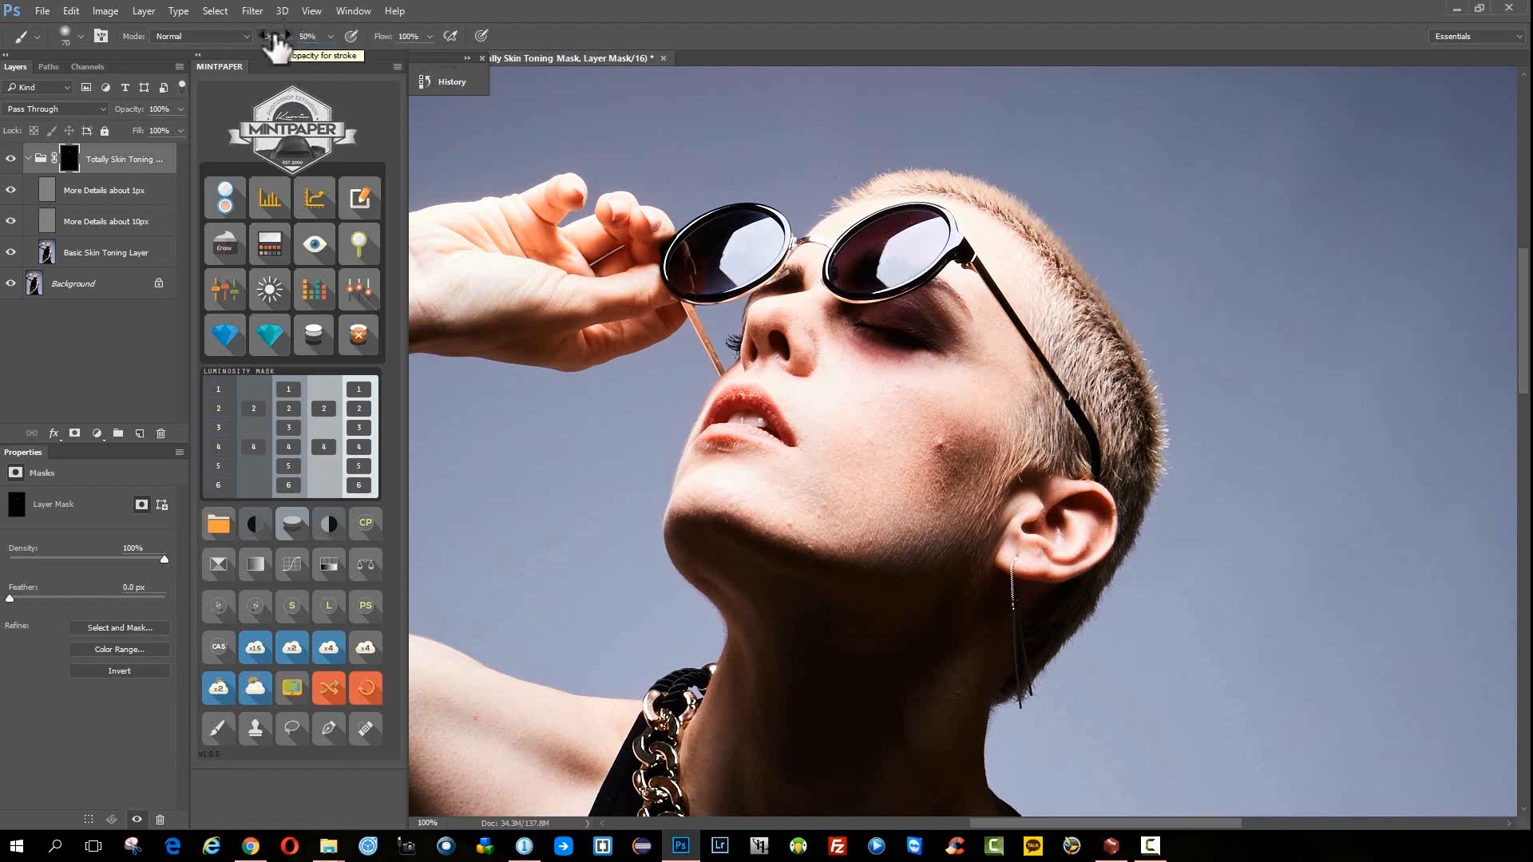
key("bracketright")
key("bracketright")
key("bracketright")
key("bracketright")
key("bracketright")
mouse_move(854, 397)
left_mouse_down()
mouse_move(916, 424)
mouse_move(760, 483)
mouse_move(938, 447)
mouse_move(968, 400)
mouse_move(818, 503)
left_mouse_up()
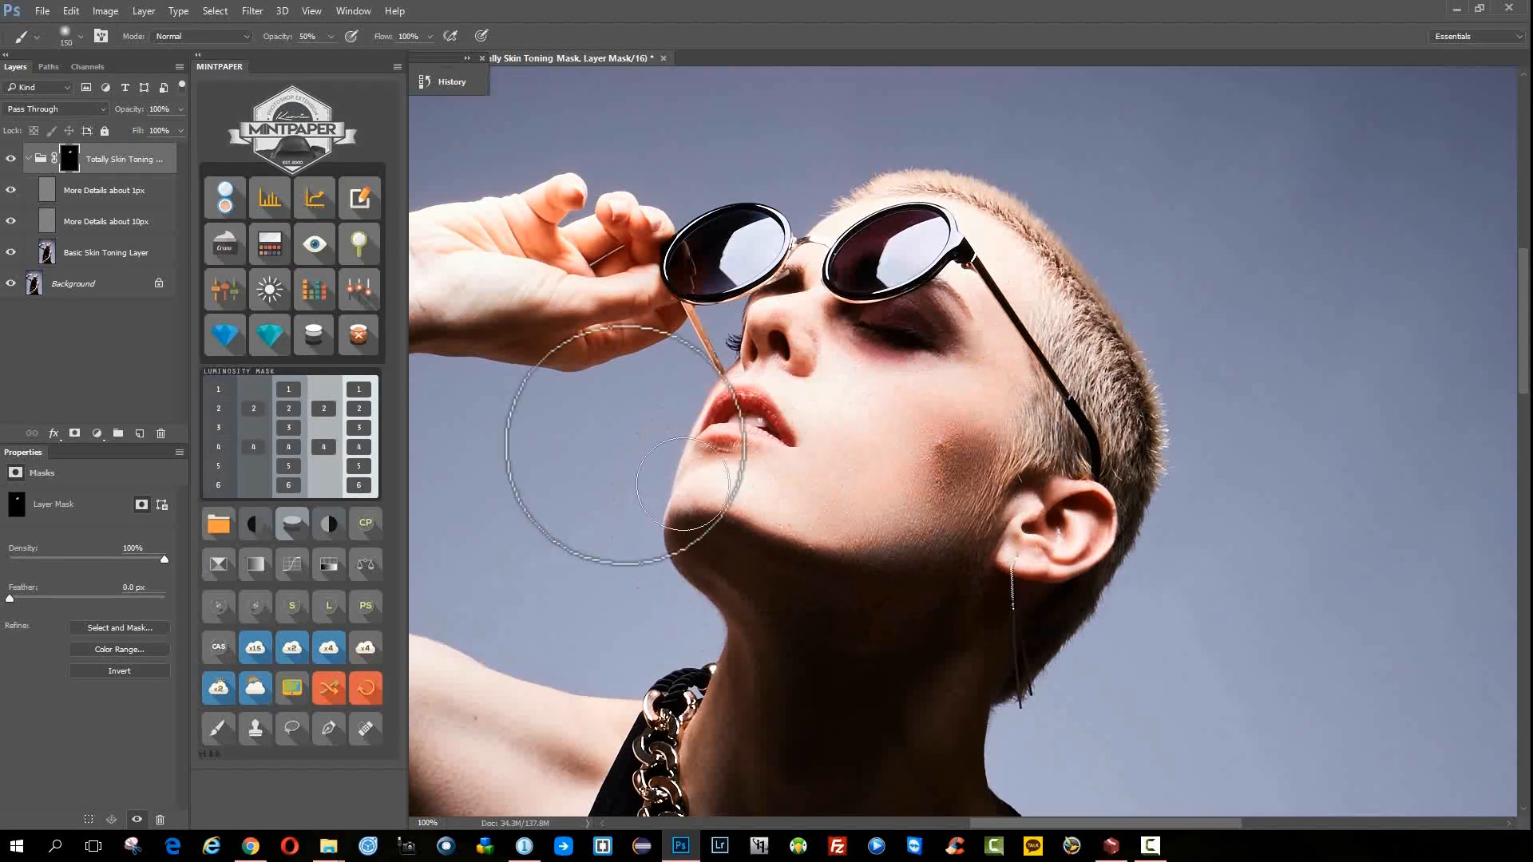
- Toggle the skin toning group's visibility off and on to compare the face before and after
left_click(11, 158)
left_click(10, 159)
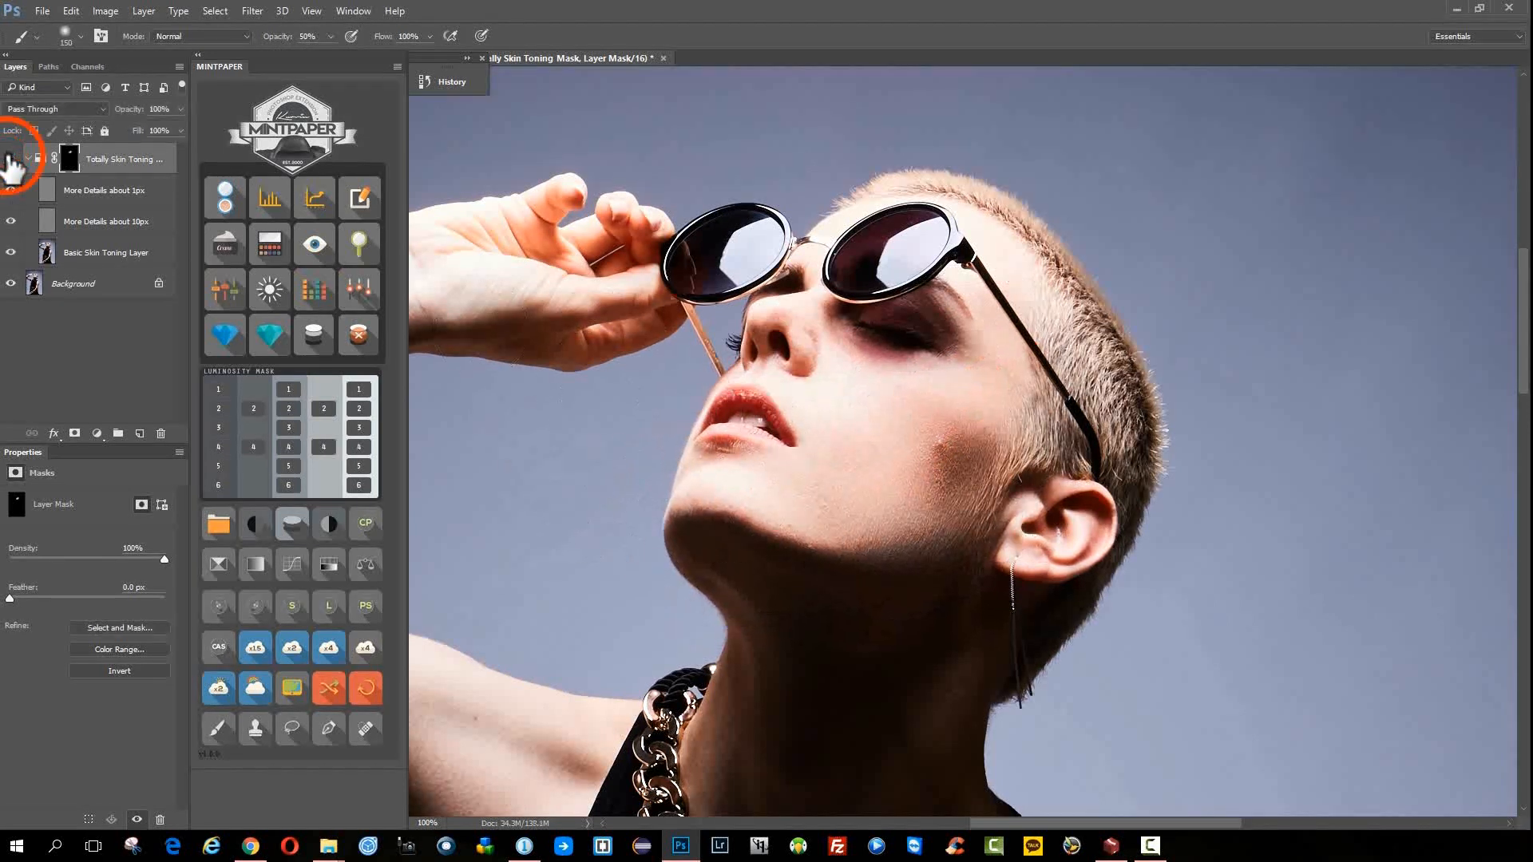
left_click_drag(868, 442, 911, 479)
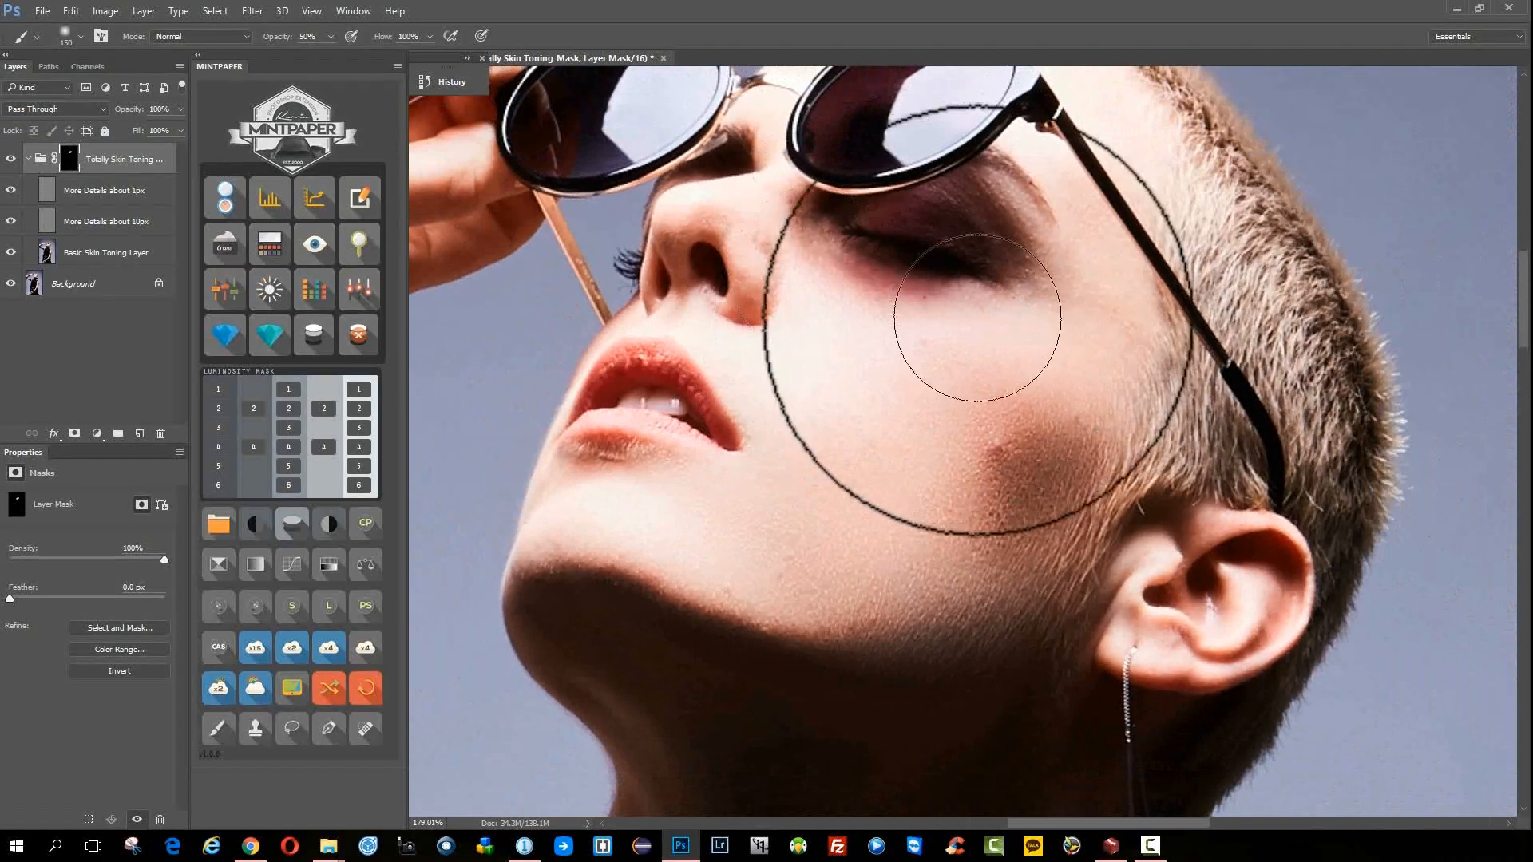
- Merge the visible layers into the background and generate the MINTPAPER low-frequency masking layers
key("ctrl+shift+e")
left_click(285, 195)
left_click(682, 322)
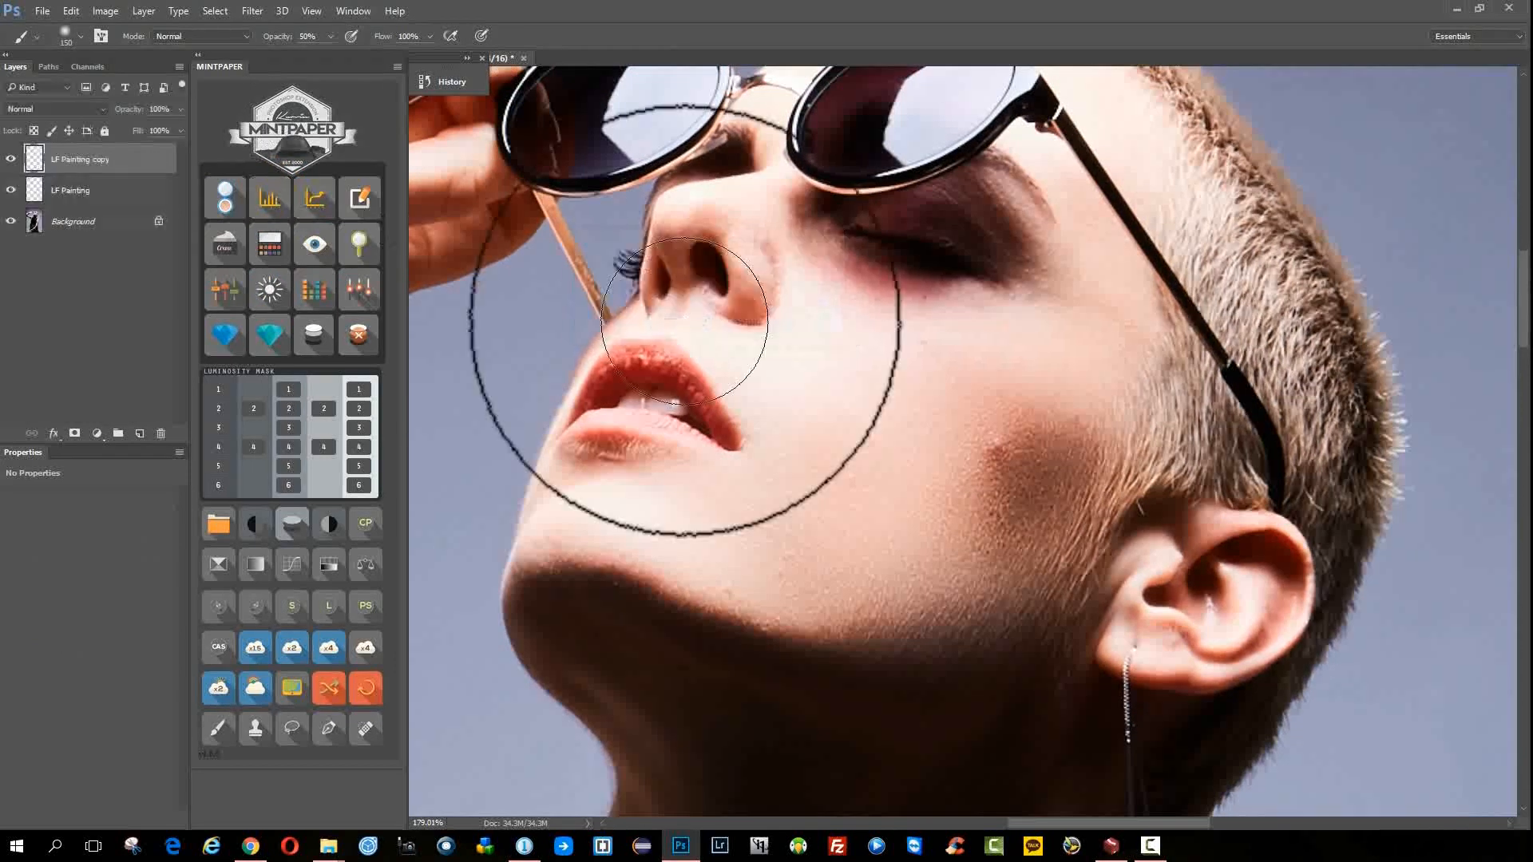
left_click_drag(964, 424, 1000, 437)
left_click_drag(811, 415, 1005, 407)
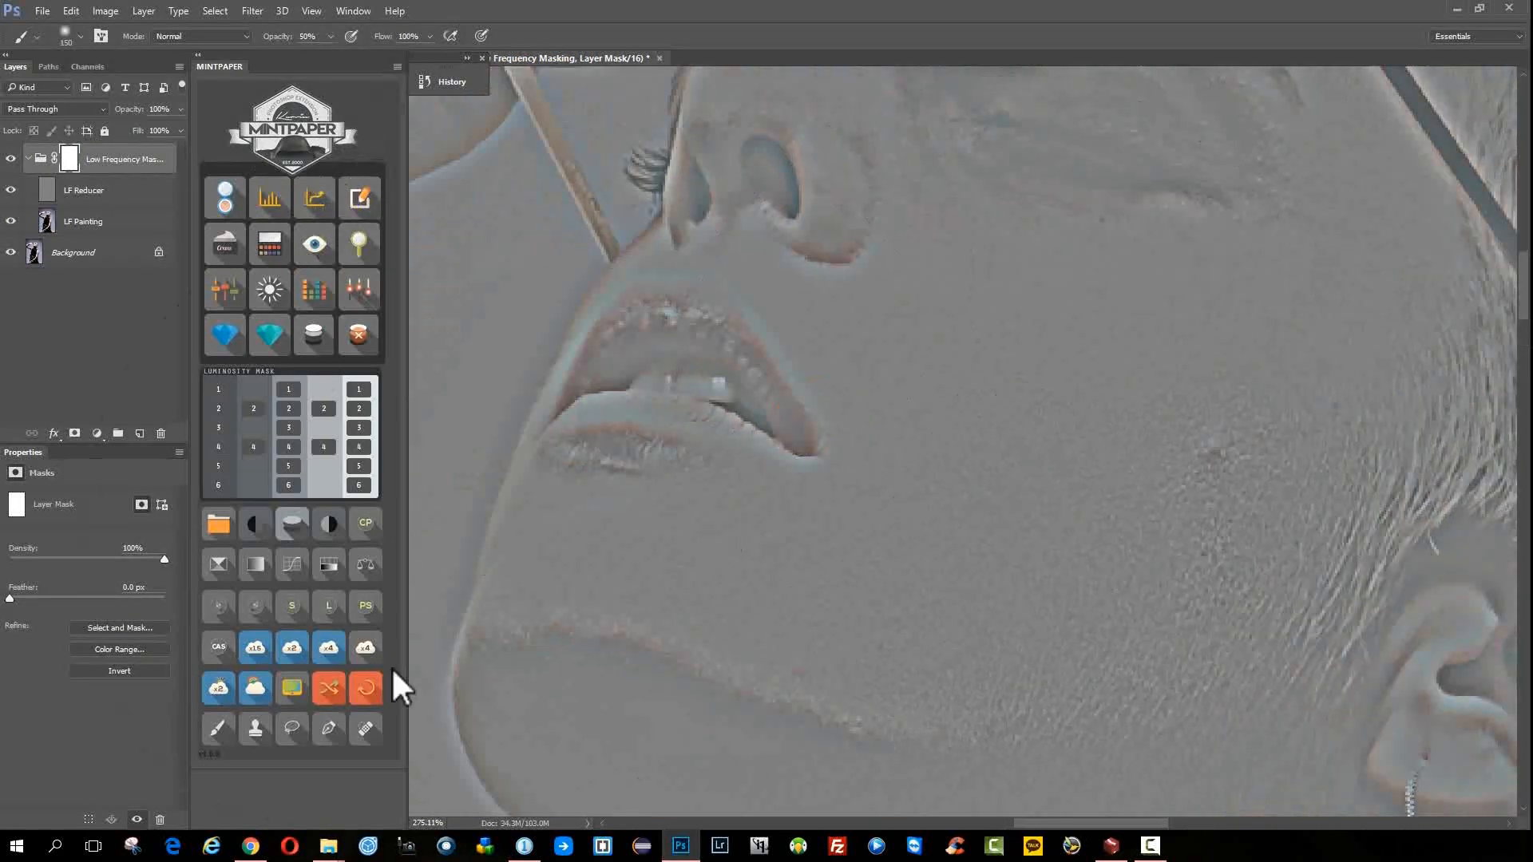
- Activate the Spot Healing Brush and add the solarize check layers inside the low-frequency group
left_click(365, 732)
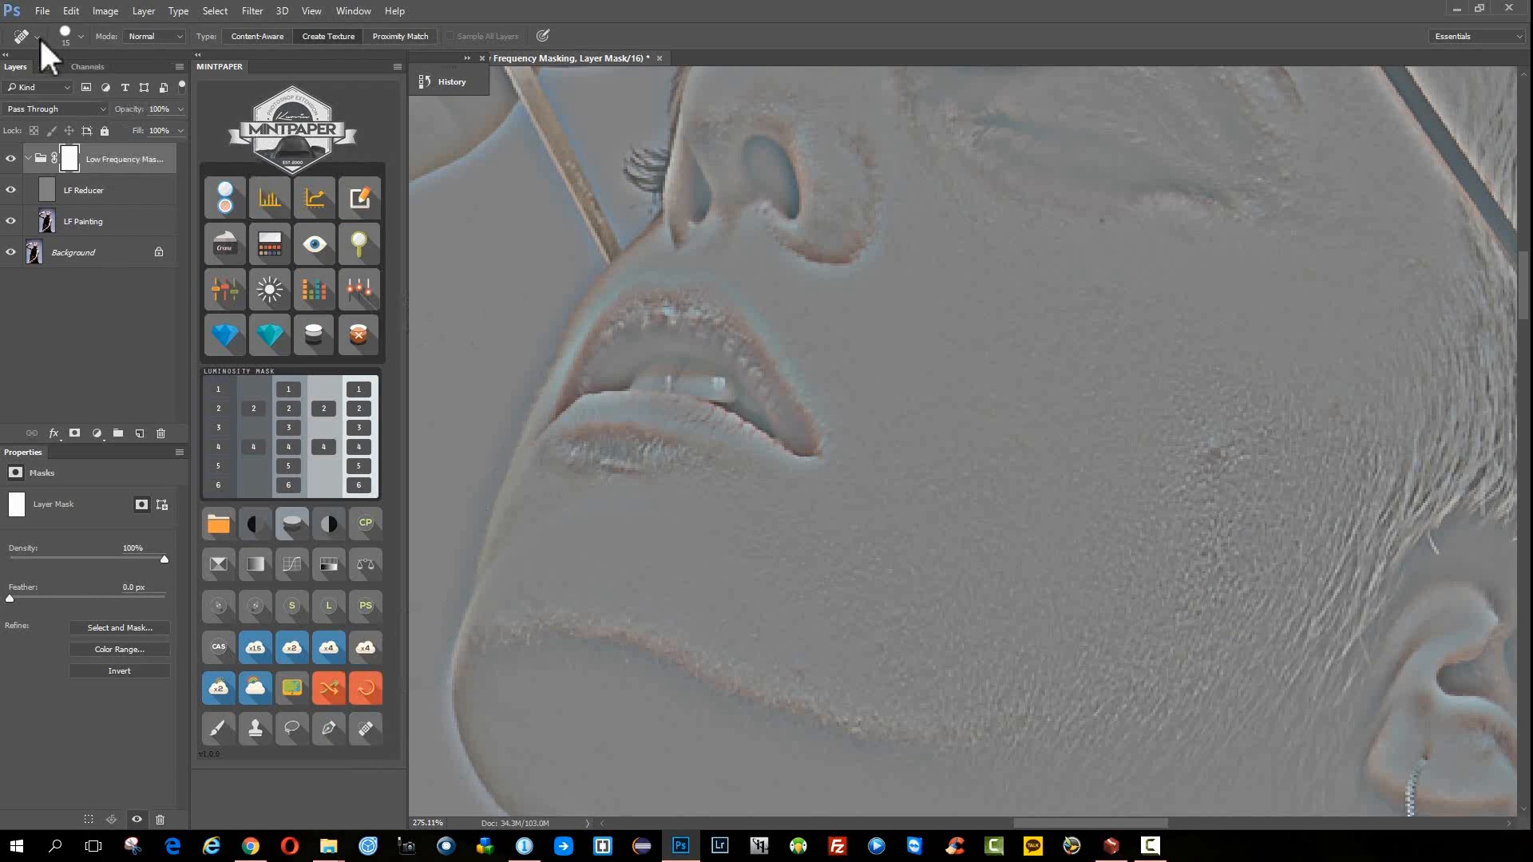
left_click(359, 198)
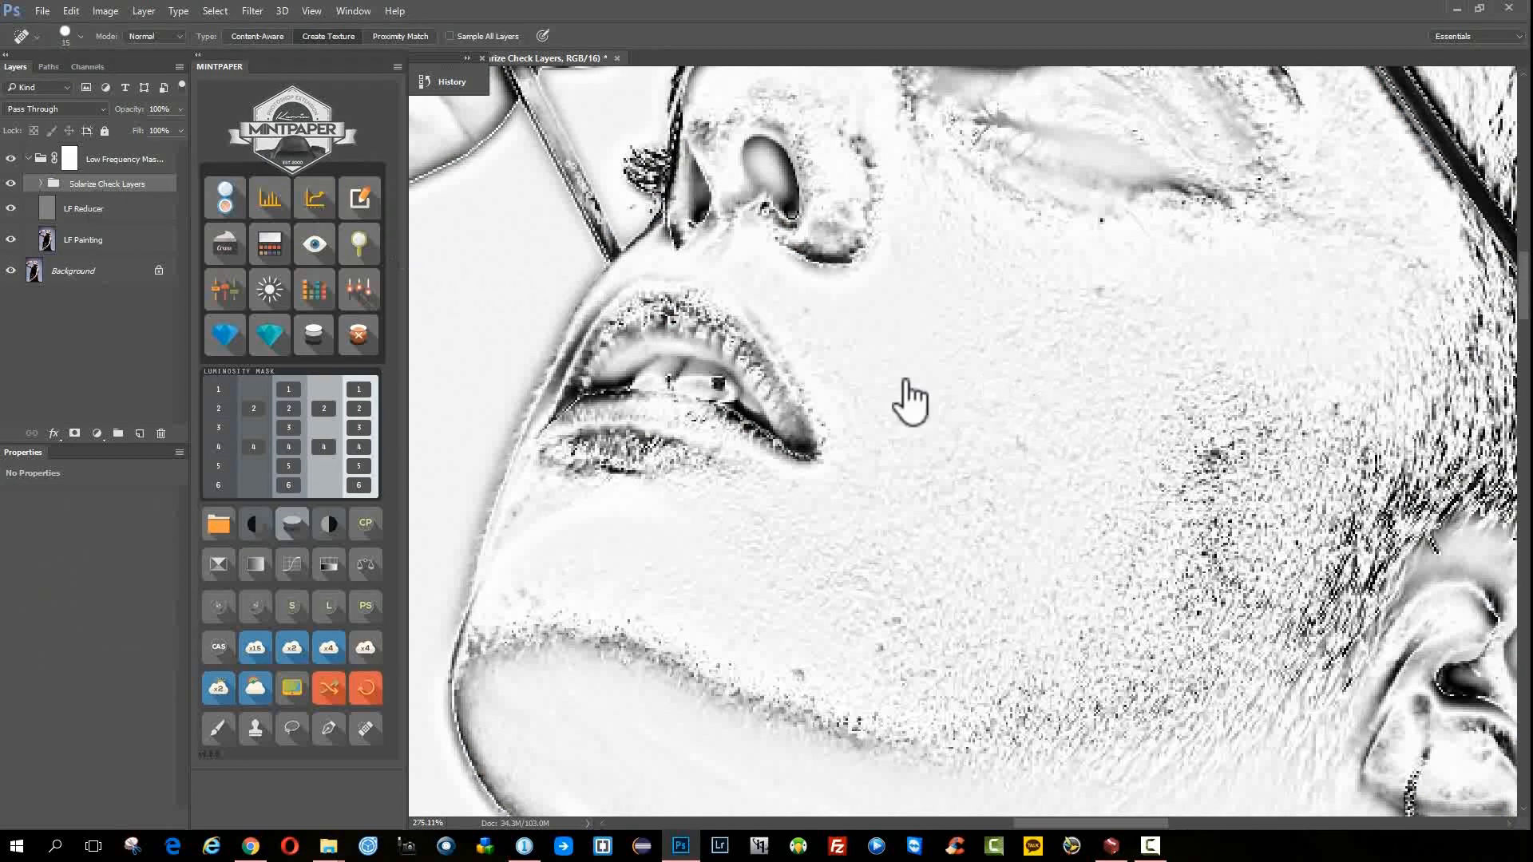
- Heal the dark specks on the cheek and jaw on the LF Reducer layer with a smaller brush
left_click(52, 206)
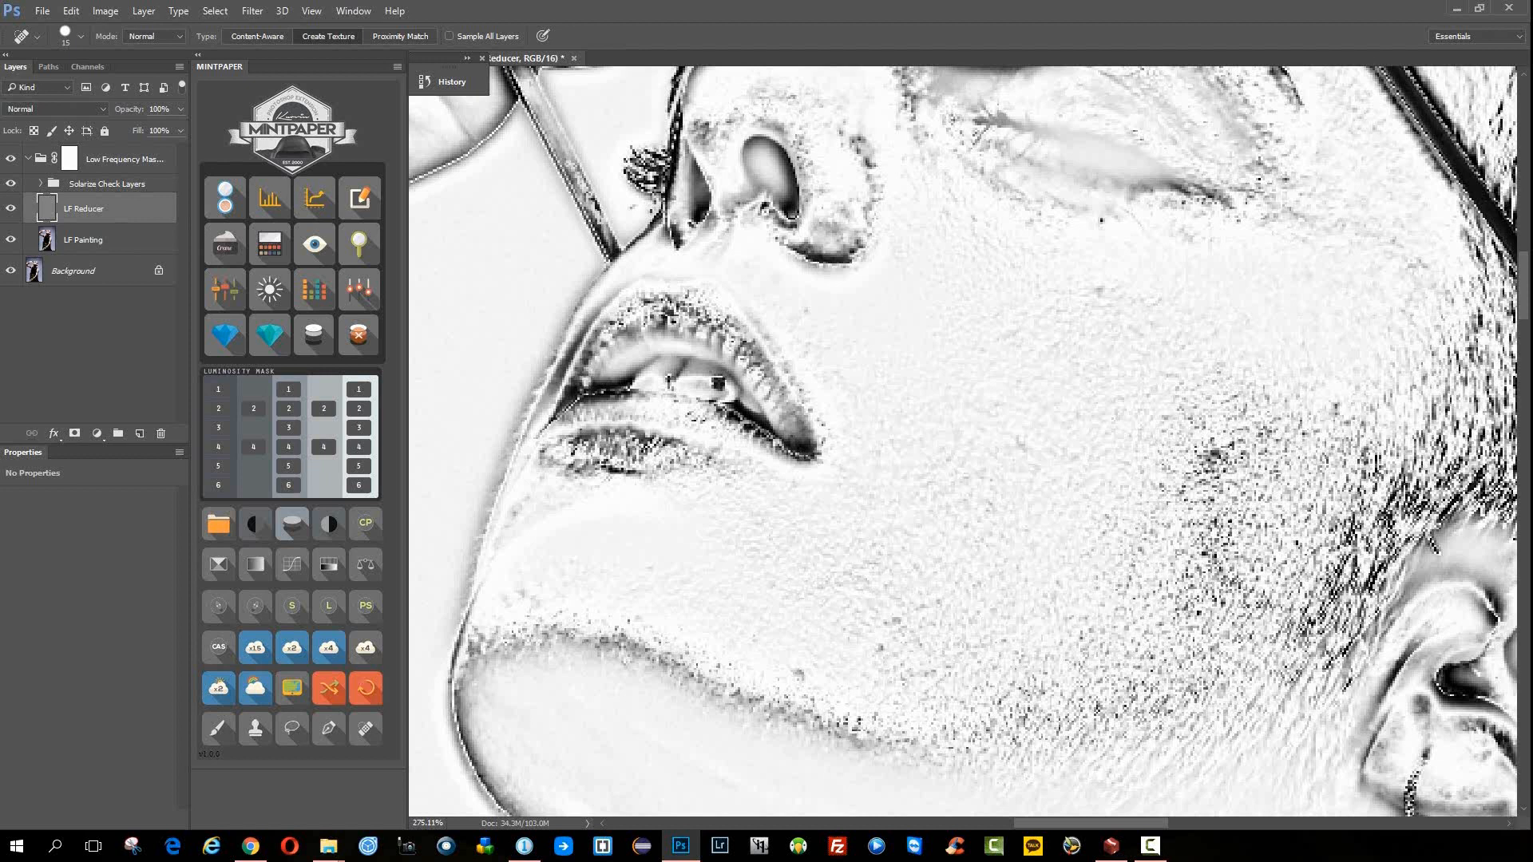
key("bracketleft")
key("bracketleft")
left_click(1216, 453)
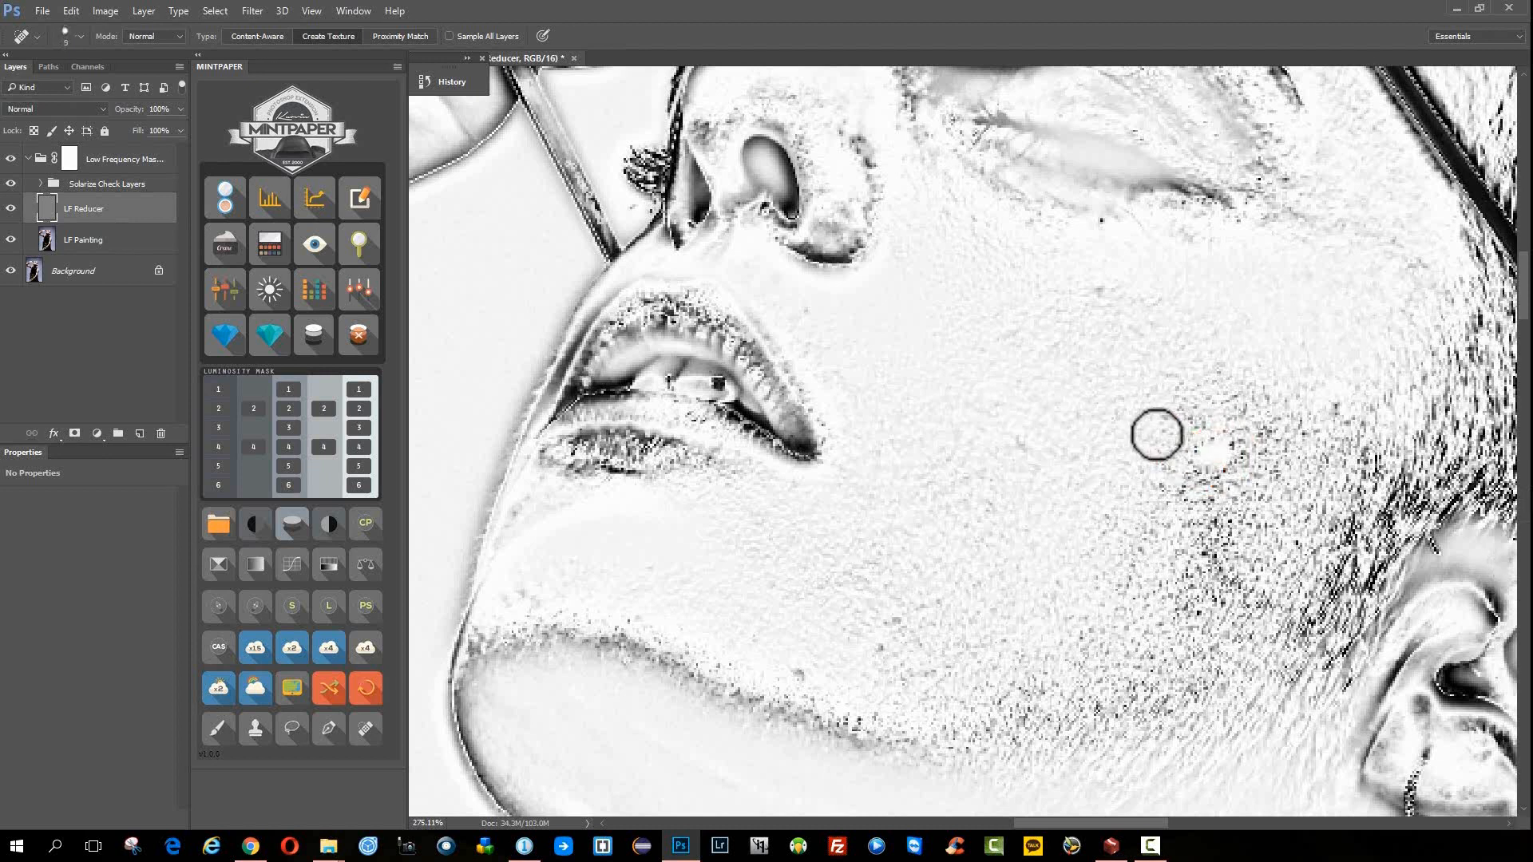
left_click(797, 673)
left_click(876, 647)
left_click(879, 648)
left_click(883, 622)
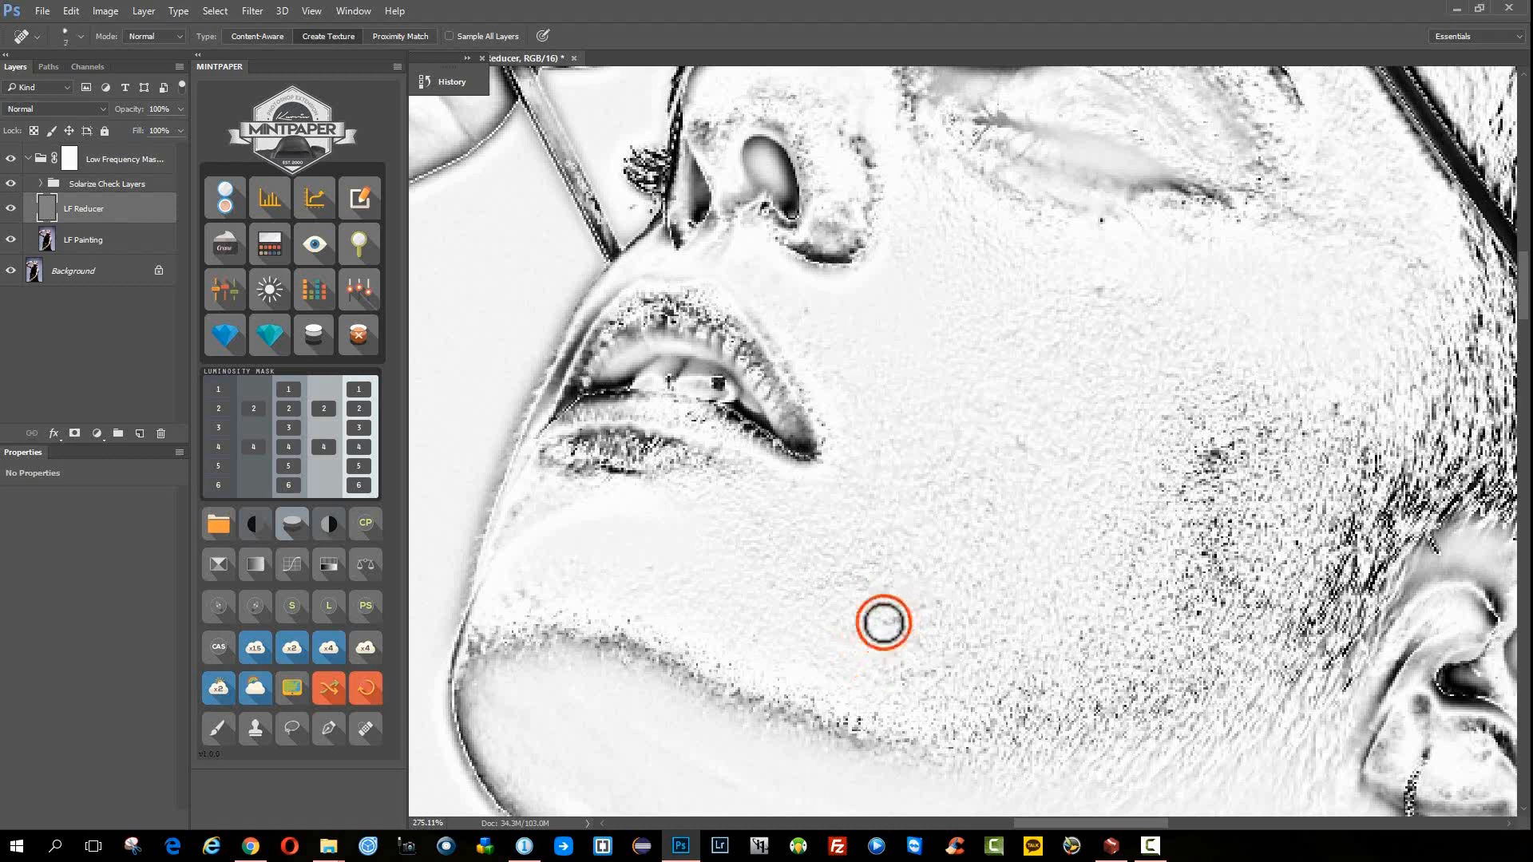
- Heal the remaining specks on the chin, beneath the eye and on the cheek near the ear
left_click(521, 591)
left_click(532, 596)
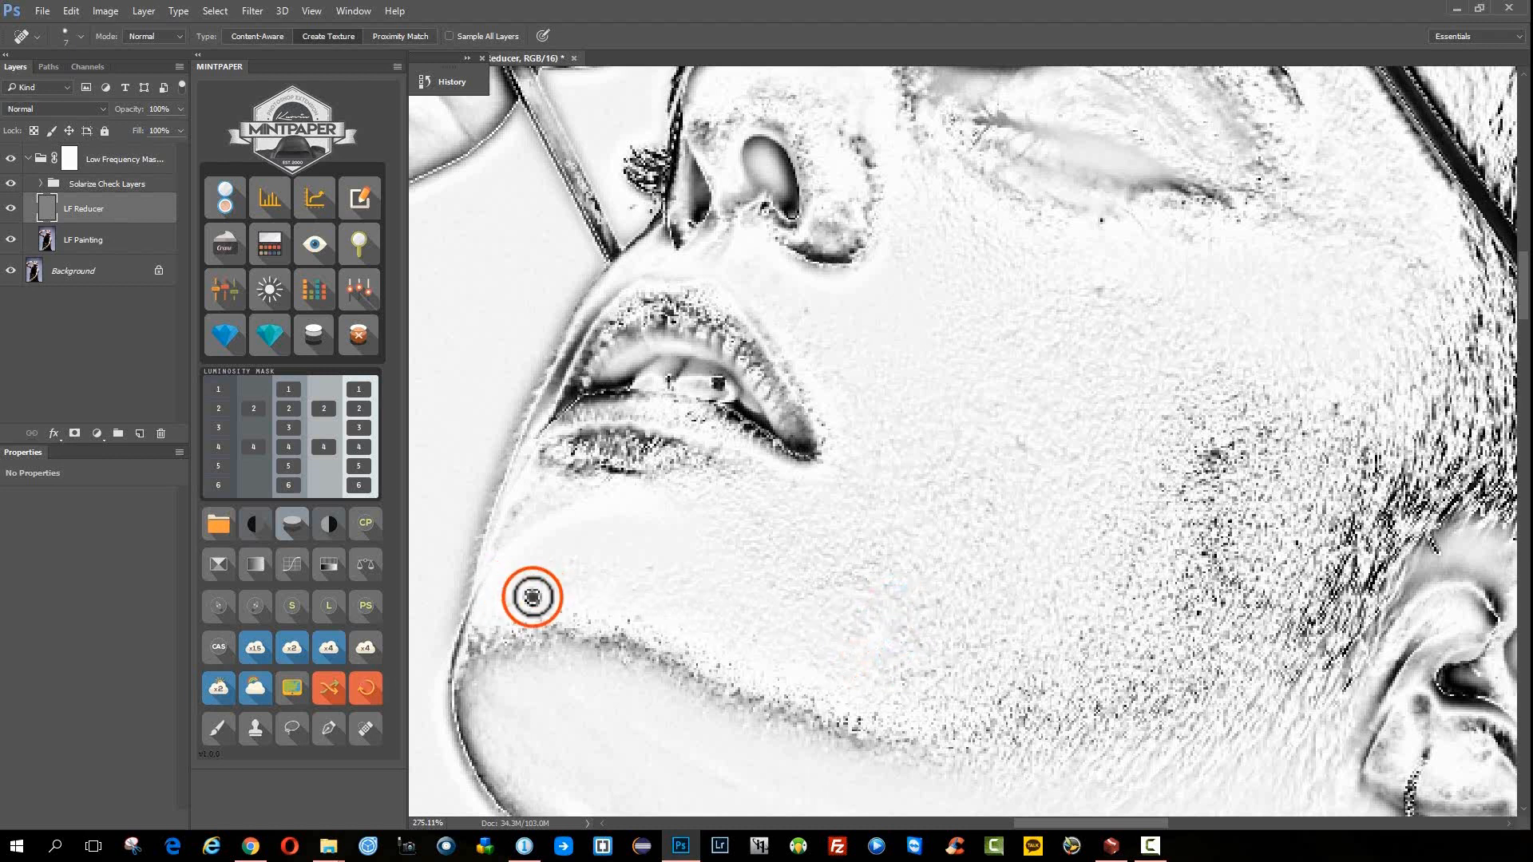
left_click(1101, 292)
left_click(1102, 220)
left_click(1336, 403)
left_click(1345, 424)
left_click(1333, 397)
- Add a new layer above LF Reducer and hide the Solarize Check Layers group
left_click_drag(1221, 444, 1319, 551)
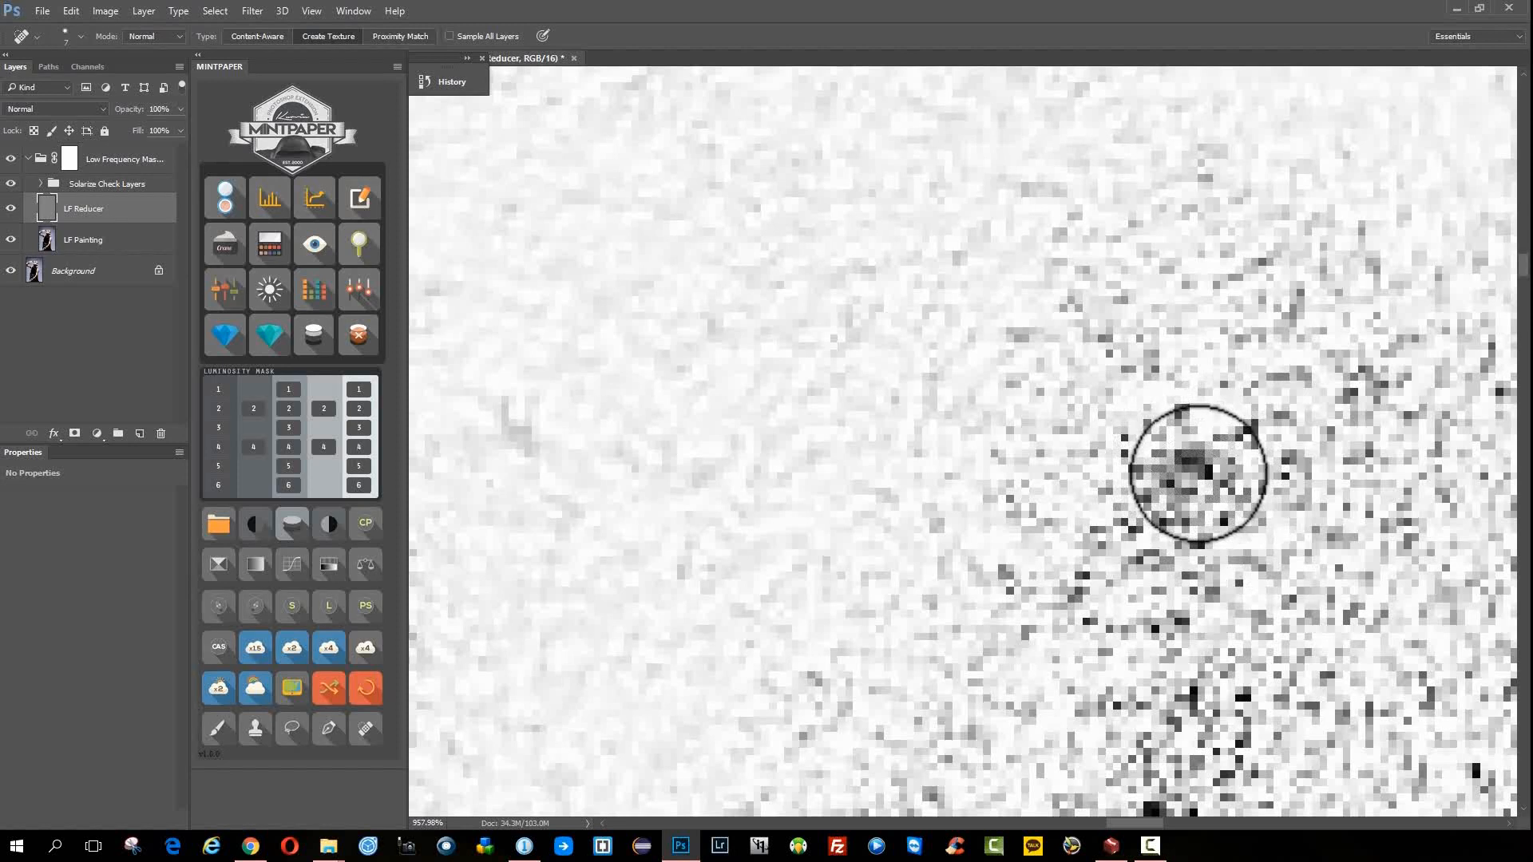
key("ctrl+shift+alt+n")
mouse_move(1295, 439)
left_mouse_down()
mouse_move(1261, 552)
mouse_move(1205, 595)
left_mouse_up()
key("bracketleft")
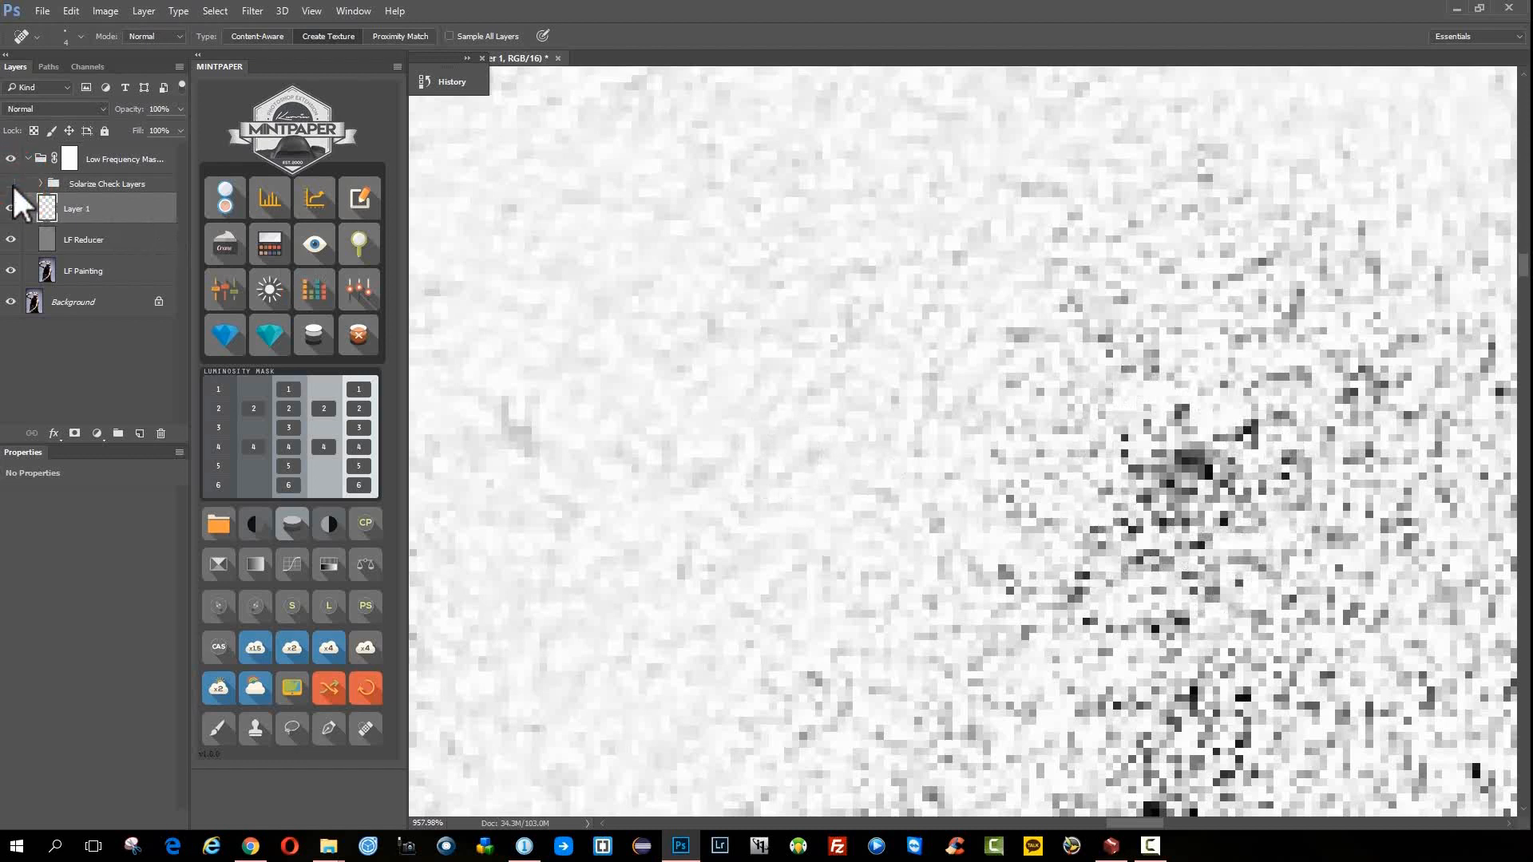
left_click(11, 184)
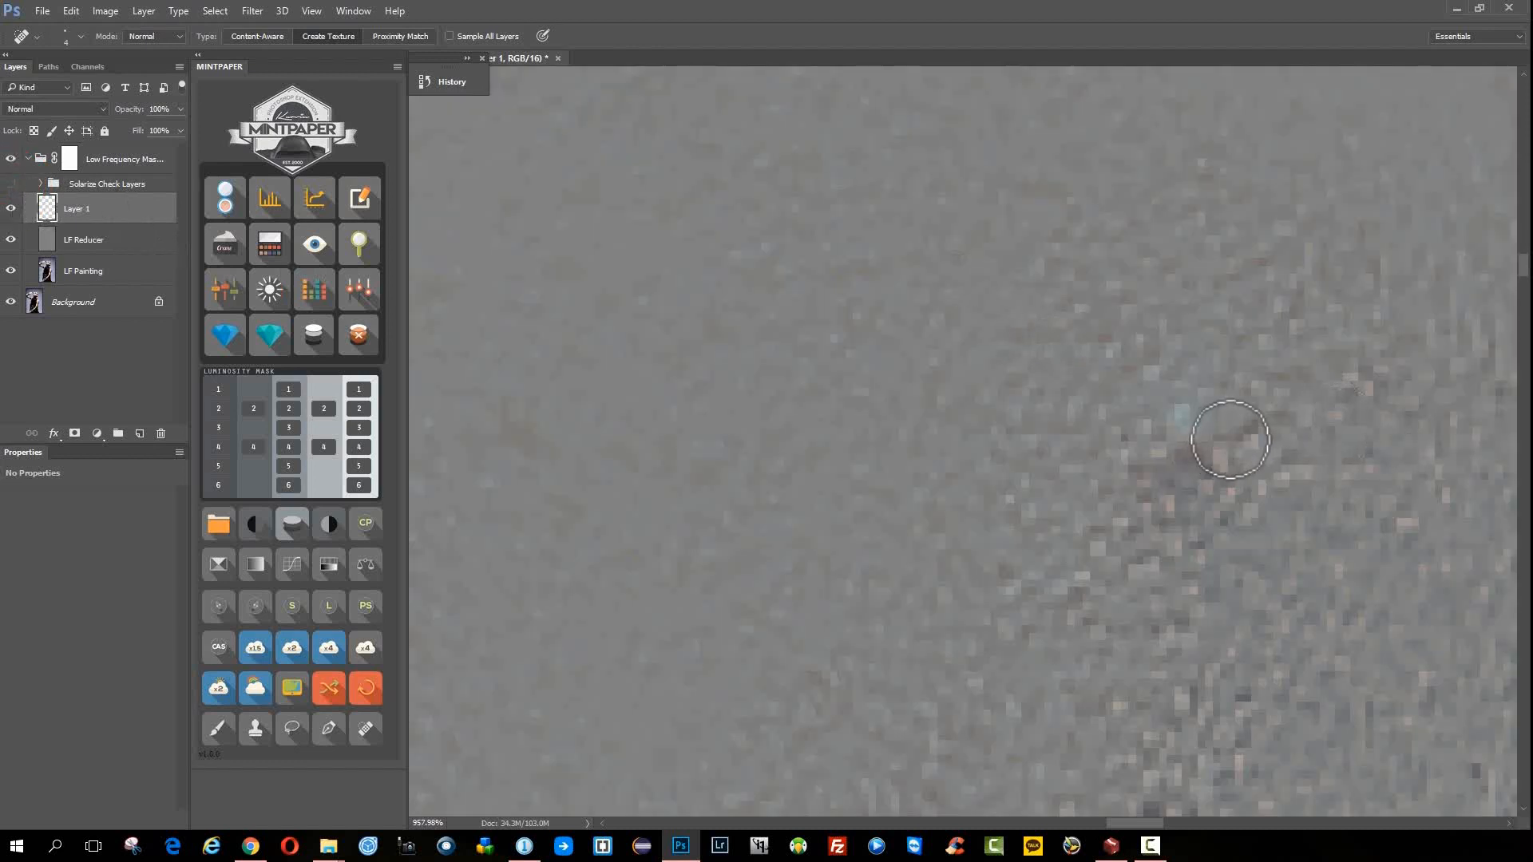
- Mark the blotchy cheek spot and its surroundings with green 50% opacity brush strokes on the new layer, and delete that layer
key("b")
key("bracketleft")
key("bracketleft")
key("bracketleft")
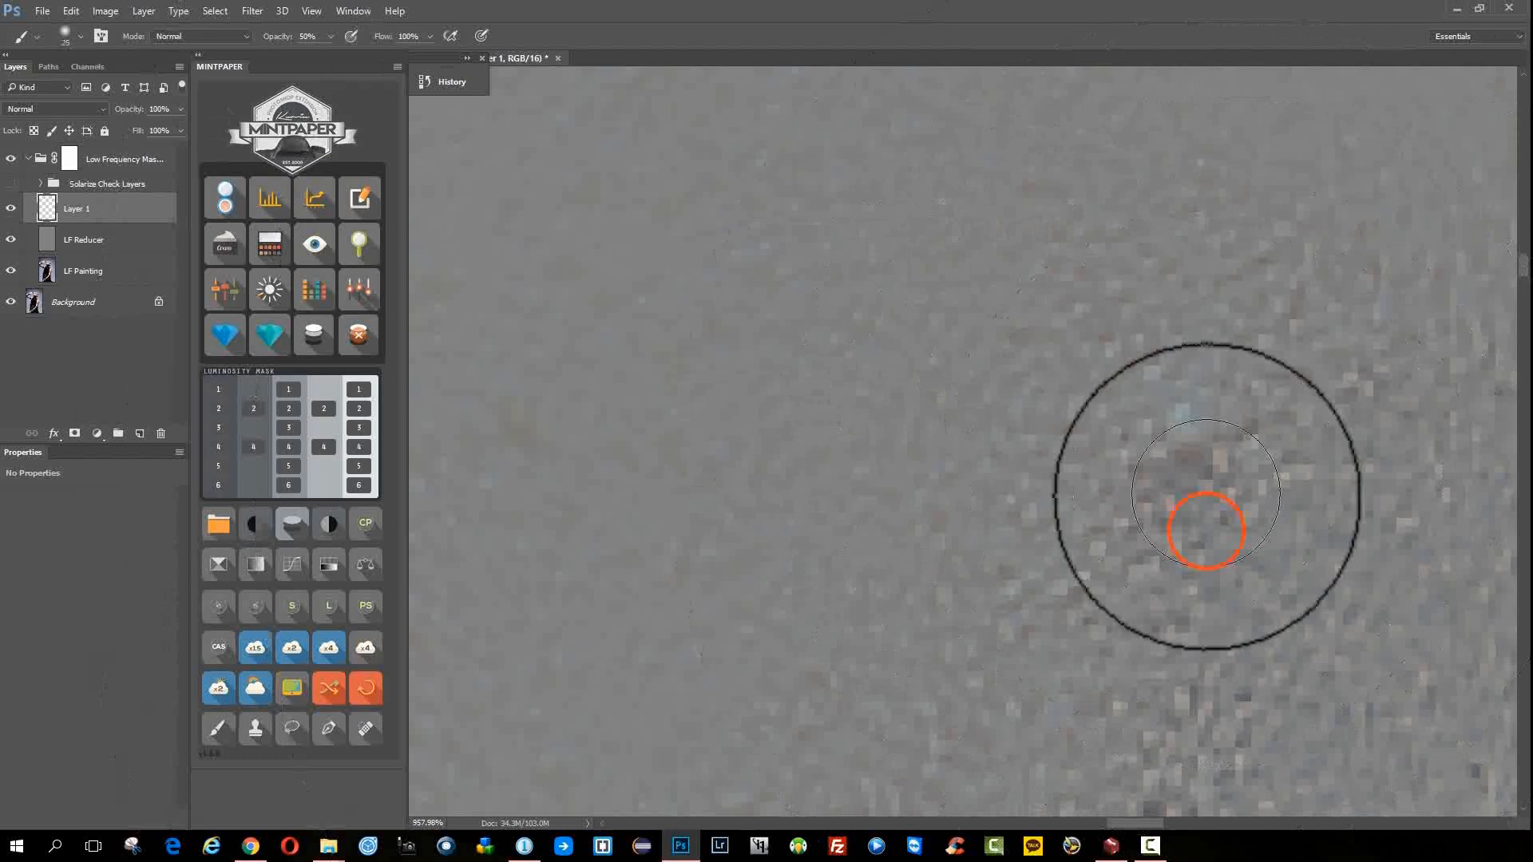
left_click(1165, 455, "alt")
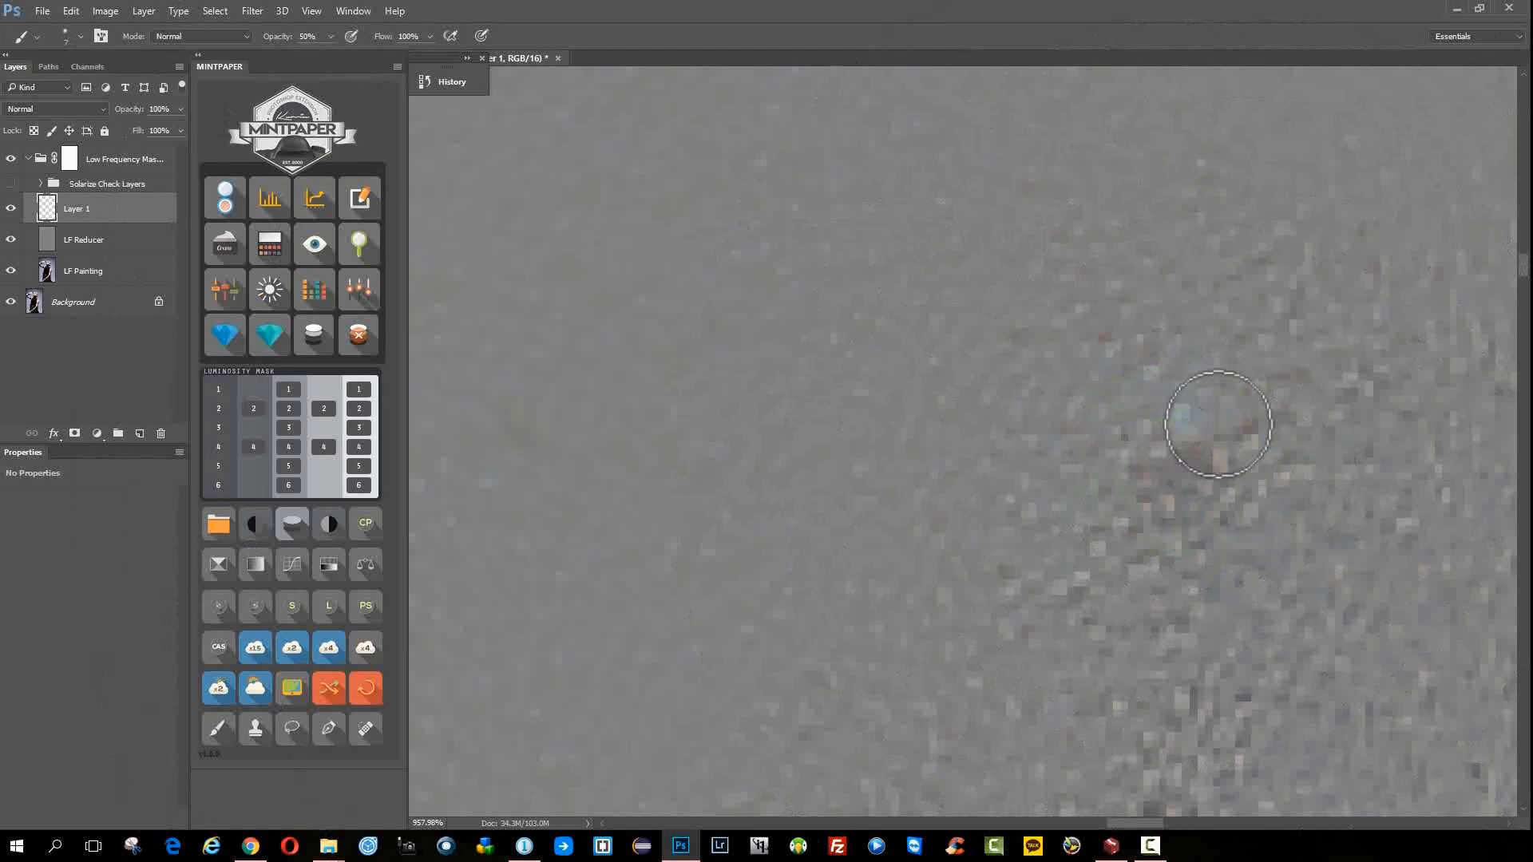
mouse_move(1129, 404)
left_mouse_down()
mouse_move(1208, 493)
mouse_move(1142, 421)
left_mouse_up()
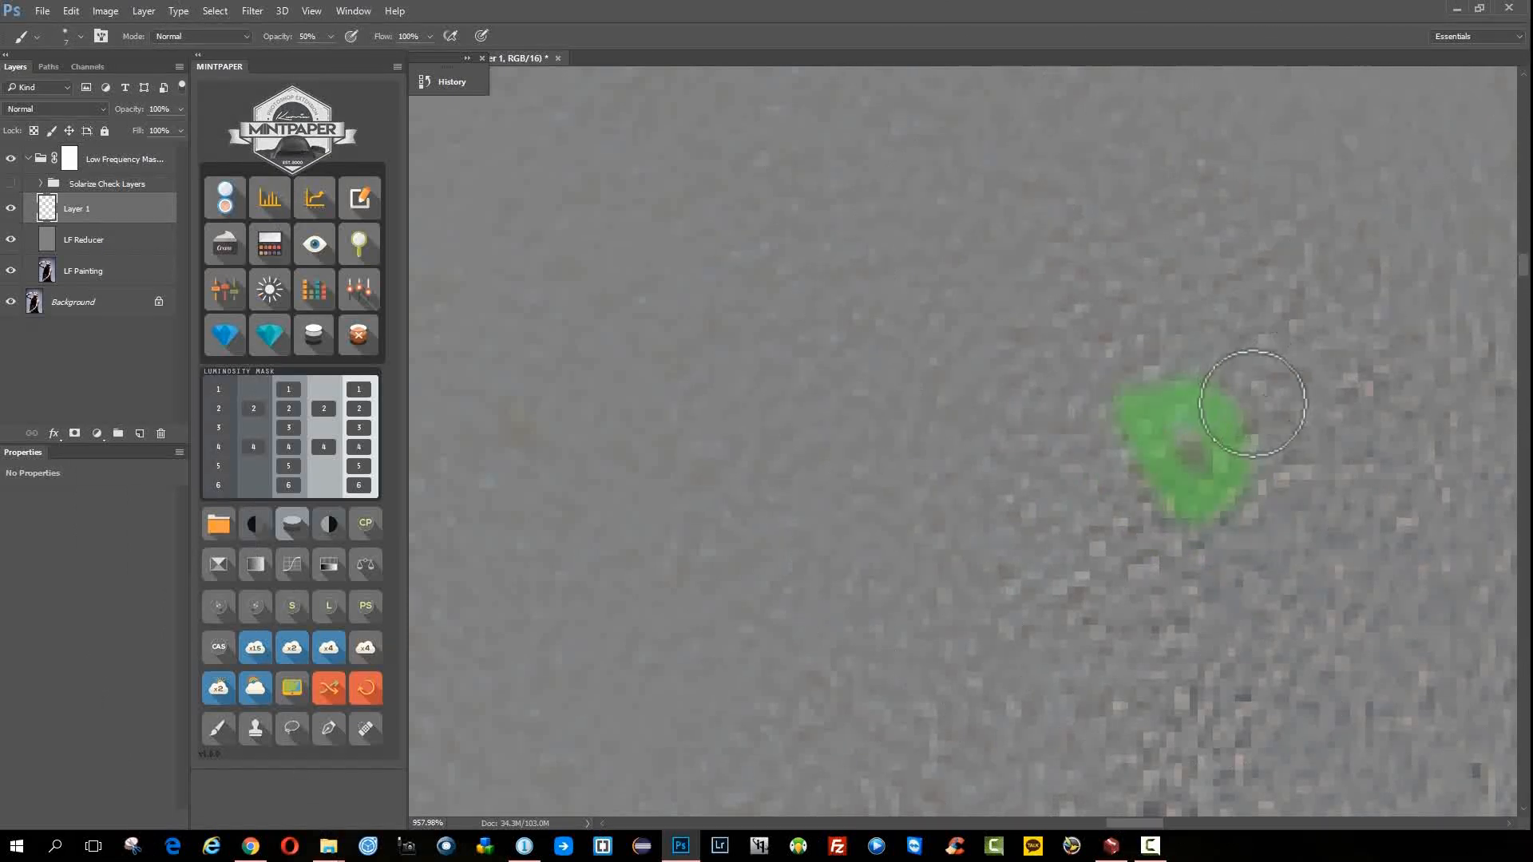
mouse_move(1253, 342)
left_mouse_down()
mouse_move(1299, 436)
mouse_move(1373, 350)
mouse_move(1331, 307)
mouse_move(1252, 305)
left_mouse_up()
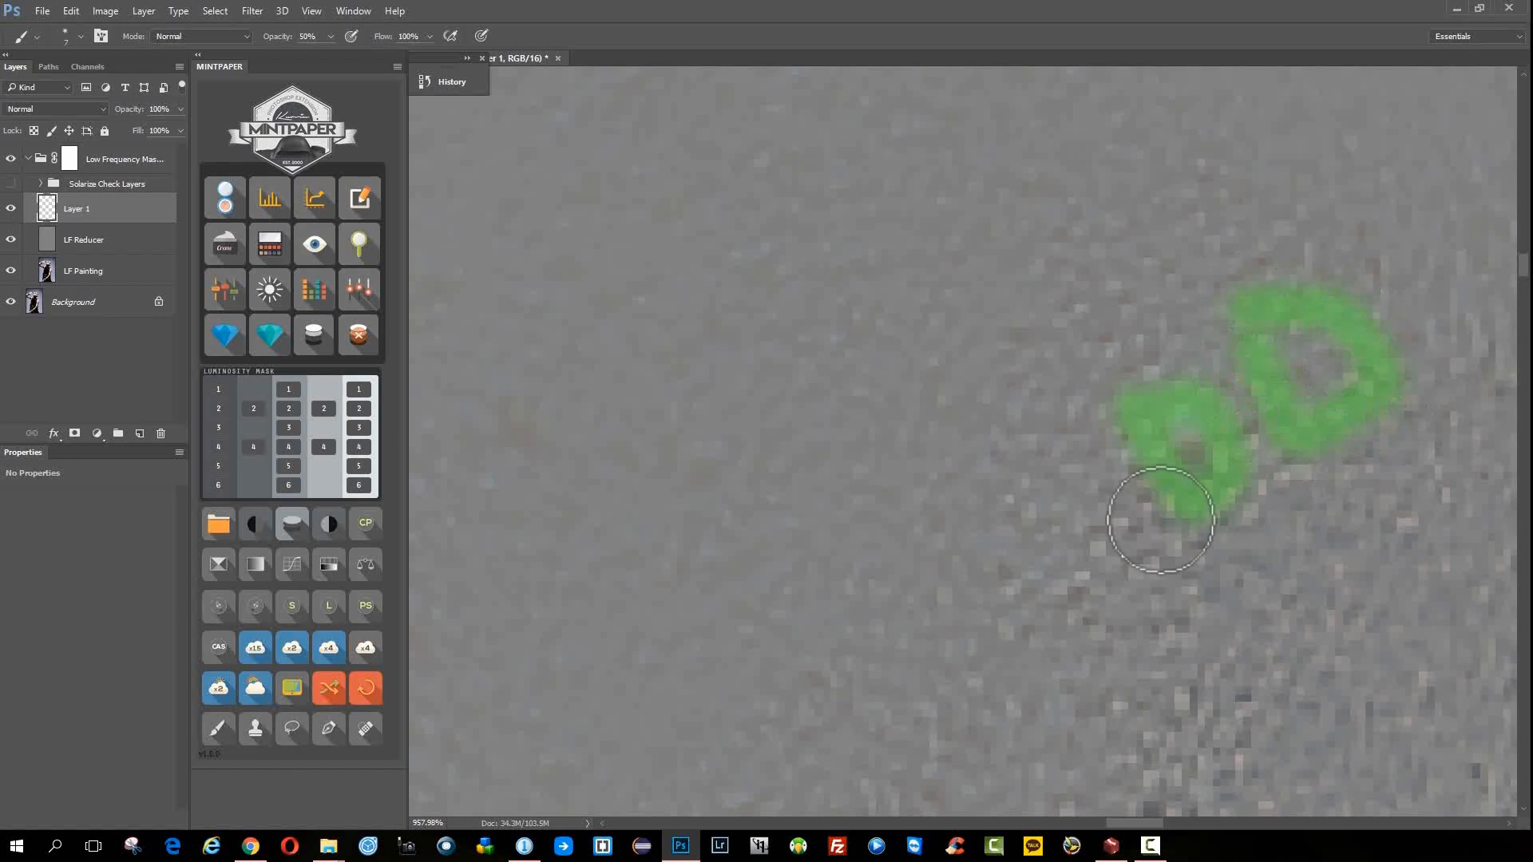
mouse_move(998, 472)
left_mouse_down()
mouse_move(1129, 537)
mouse_move(1068, 489)
left_mouse_up()
mouse_move(1015, 427)
left_mouse_down()
mouse_move(1054, 339)
mouse_move(1105, 348)
mouse_move(1090, 319)
mouse_move(1125, 361)
mouse_move(1226, 304)
mouse_move(1156, 315)
mouse_move(1157, 260)
mouse_move(1135, 317)
mouse_move(1191, 338)
mouse_move(1175, 347)
mouse_move(1066, 278)
mouse_move(1118, 333)
mouse_move(1075, 384)
mouse_move(1133, 394)
mouse_move(1124, 321)
mouse_move(1182, 406)
mouse_move(1167, 420)
mouse_move(1191, 471)
left_mouse_up()
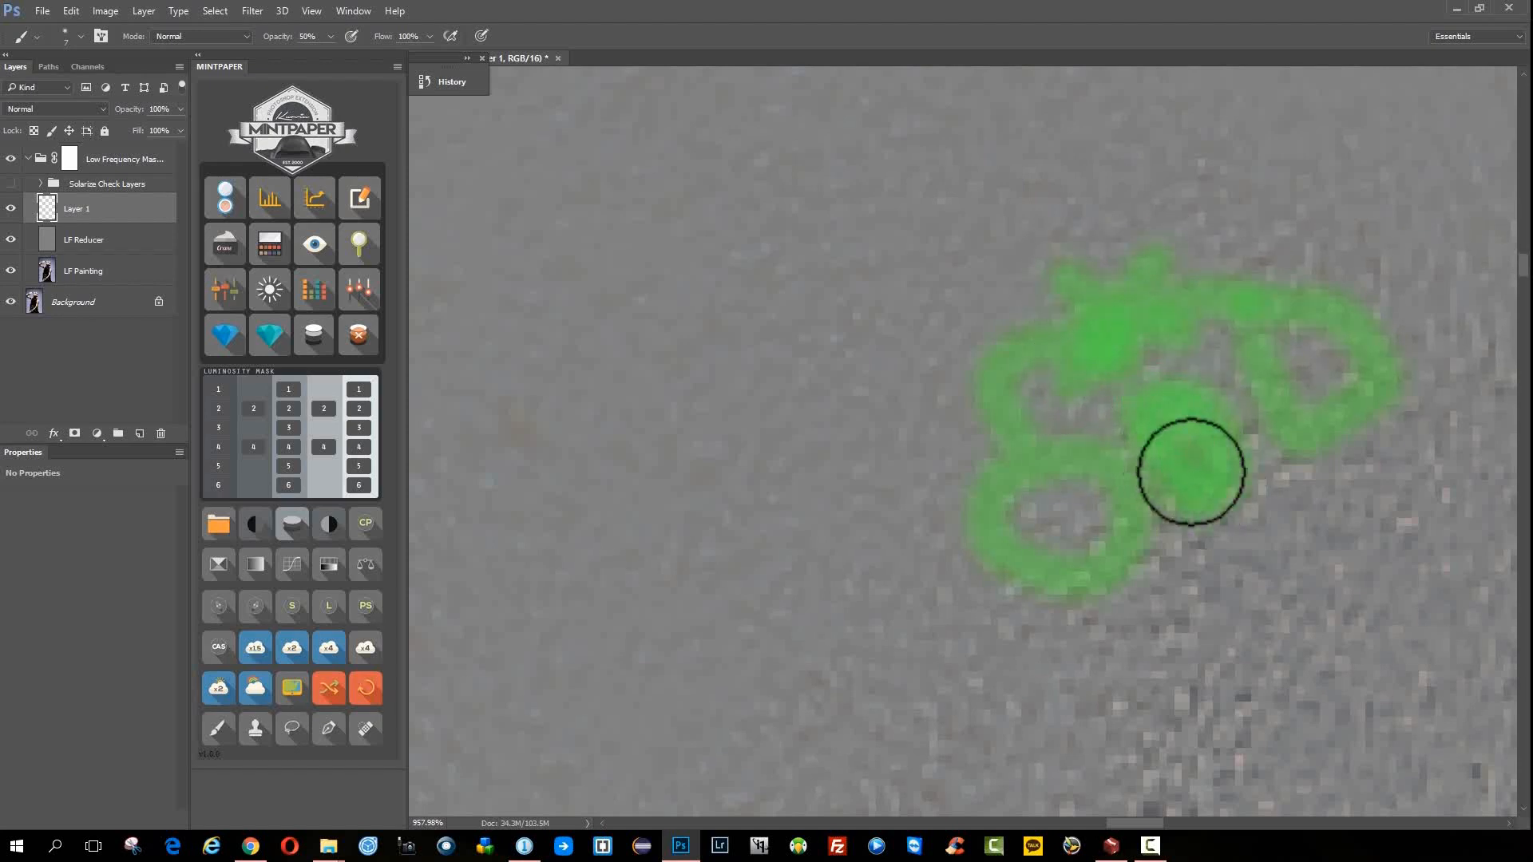
left_click(223, 217)
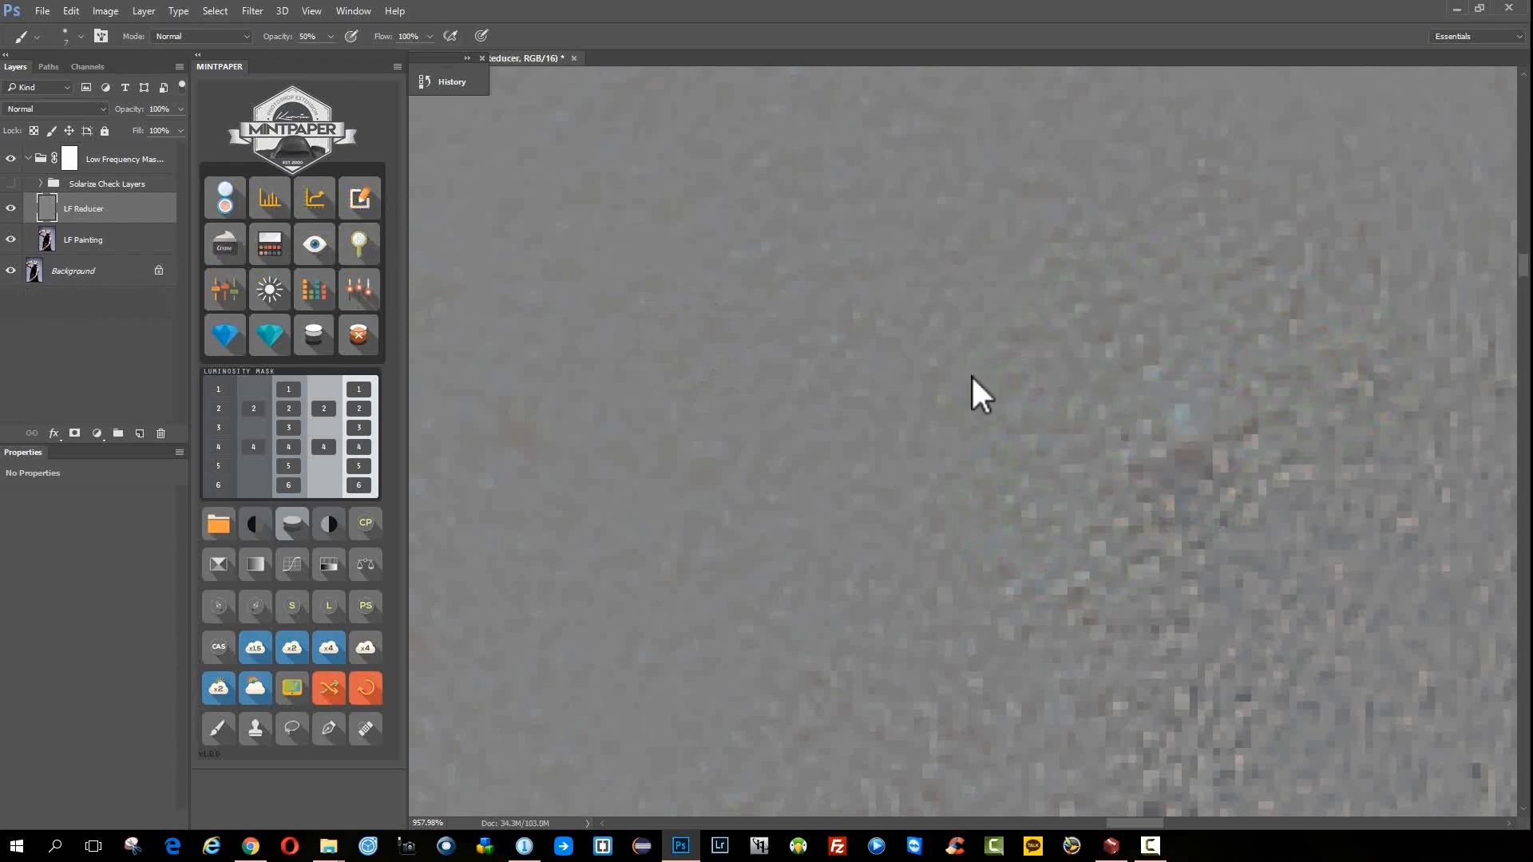
- Clone clean skin texture over the discoloured cheek spot on the LF Reducer layer, using the Clone Stamp at 80% opacity
left_click(252, 723)
key("bracketright")
key("bracketright")
key("bracketright")
key("bracketright")
key("bracketright")
left_click(1081, 504, "alt")
left_click(1140, 466)
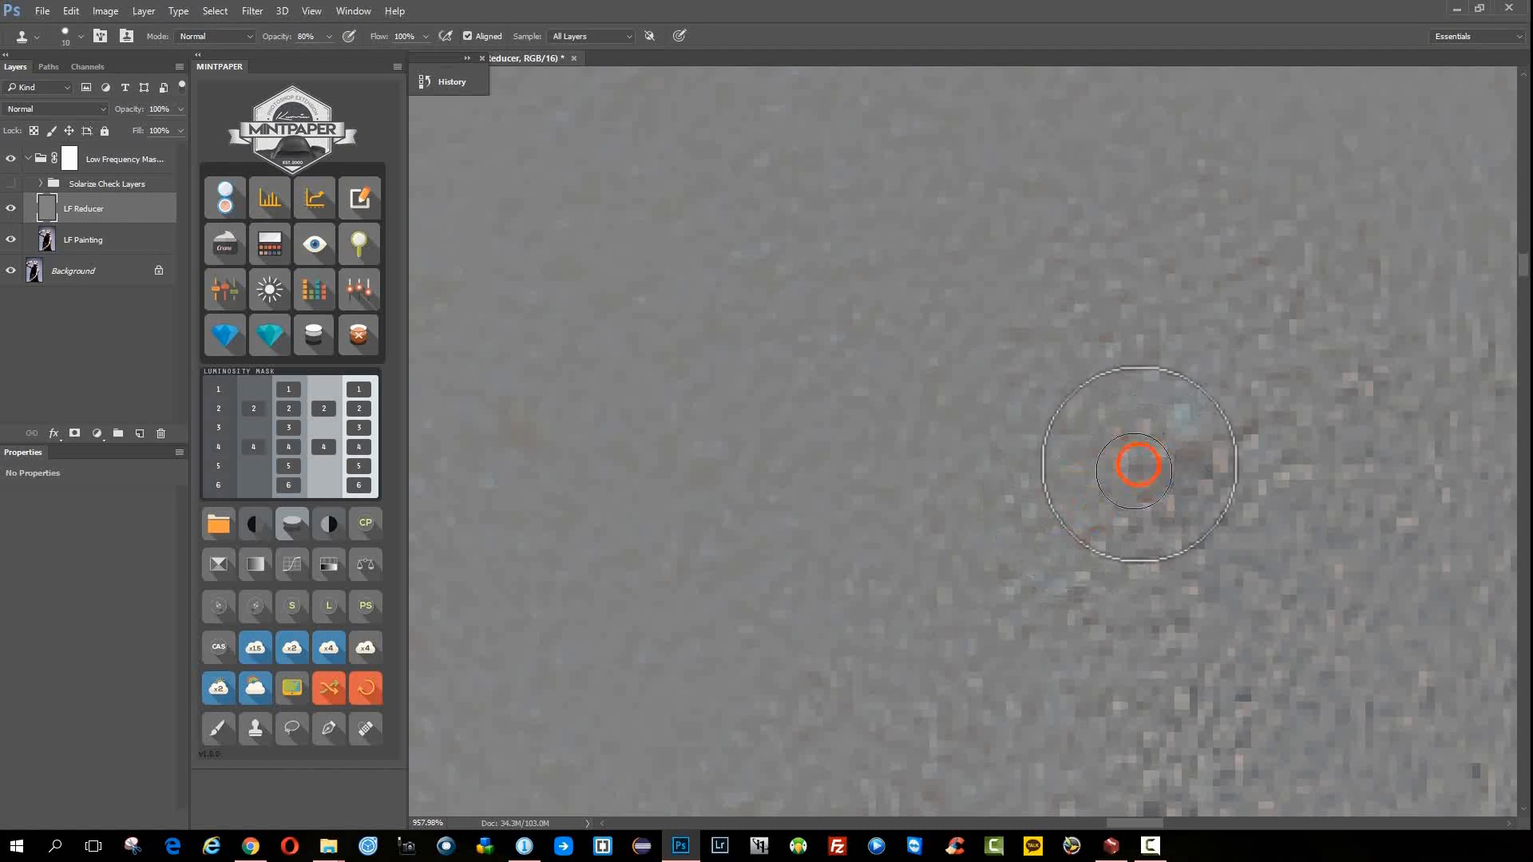
left_click(1295, 363, "alt")
left_click(1200, 423)
left_click(1102, 545, "alt")
left_click(1171, 489)
left_click(1212, 455)
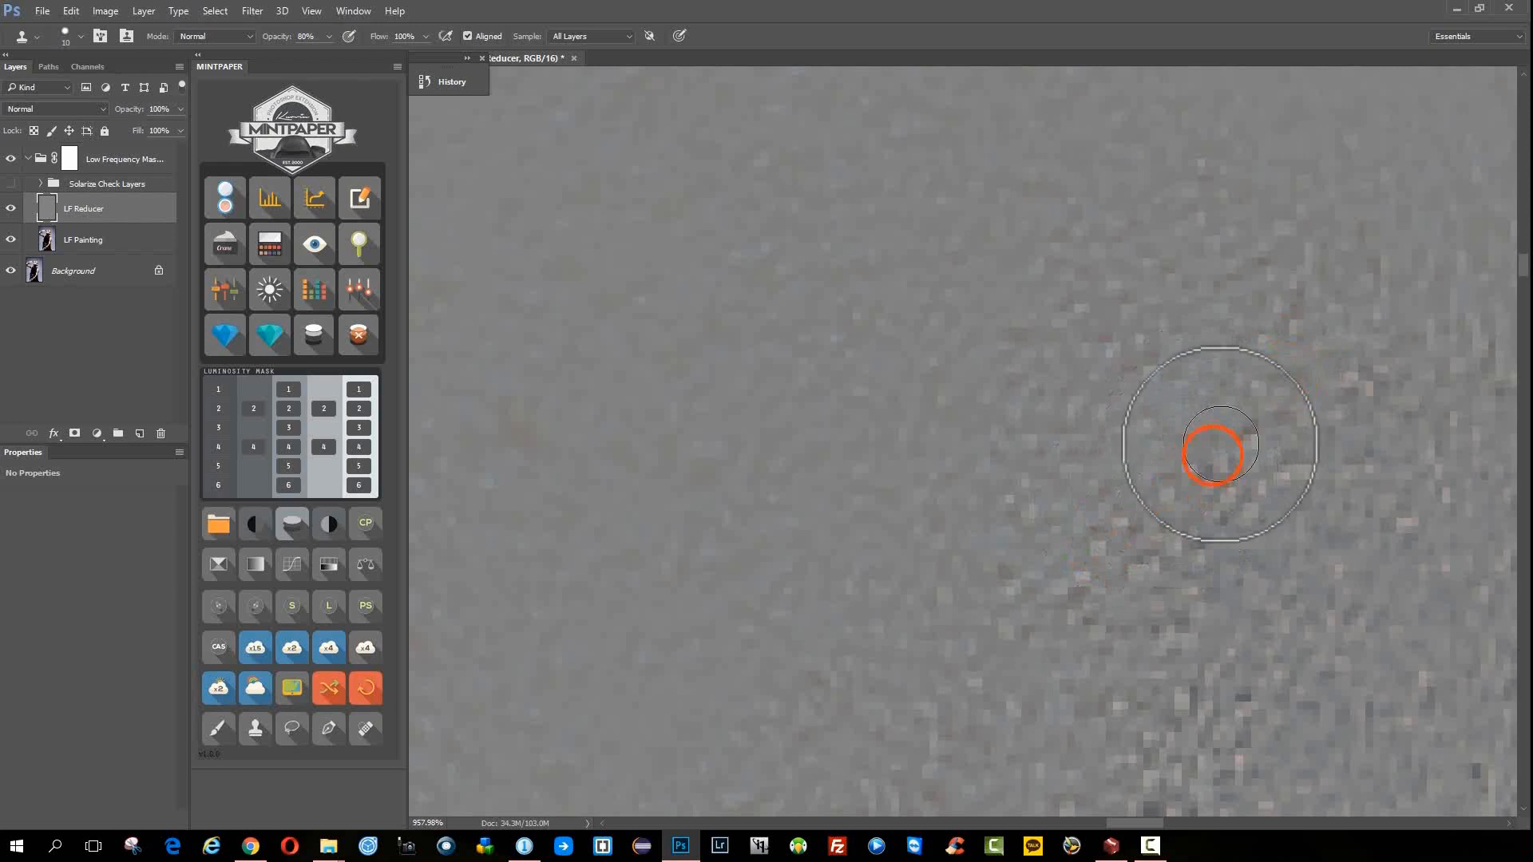
- Clone over the remaining uneven texture around and below the cheek spot
left_click(1086, 475)
left_click(1116, 513)
left_click(1139, 435)
left_click(1160, 485)
left_click(1092, 591)
left_click(1089, 549)
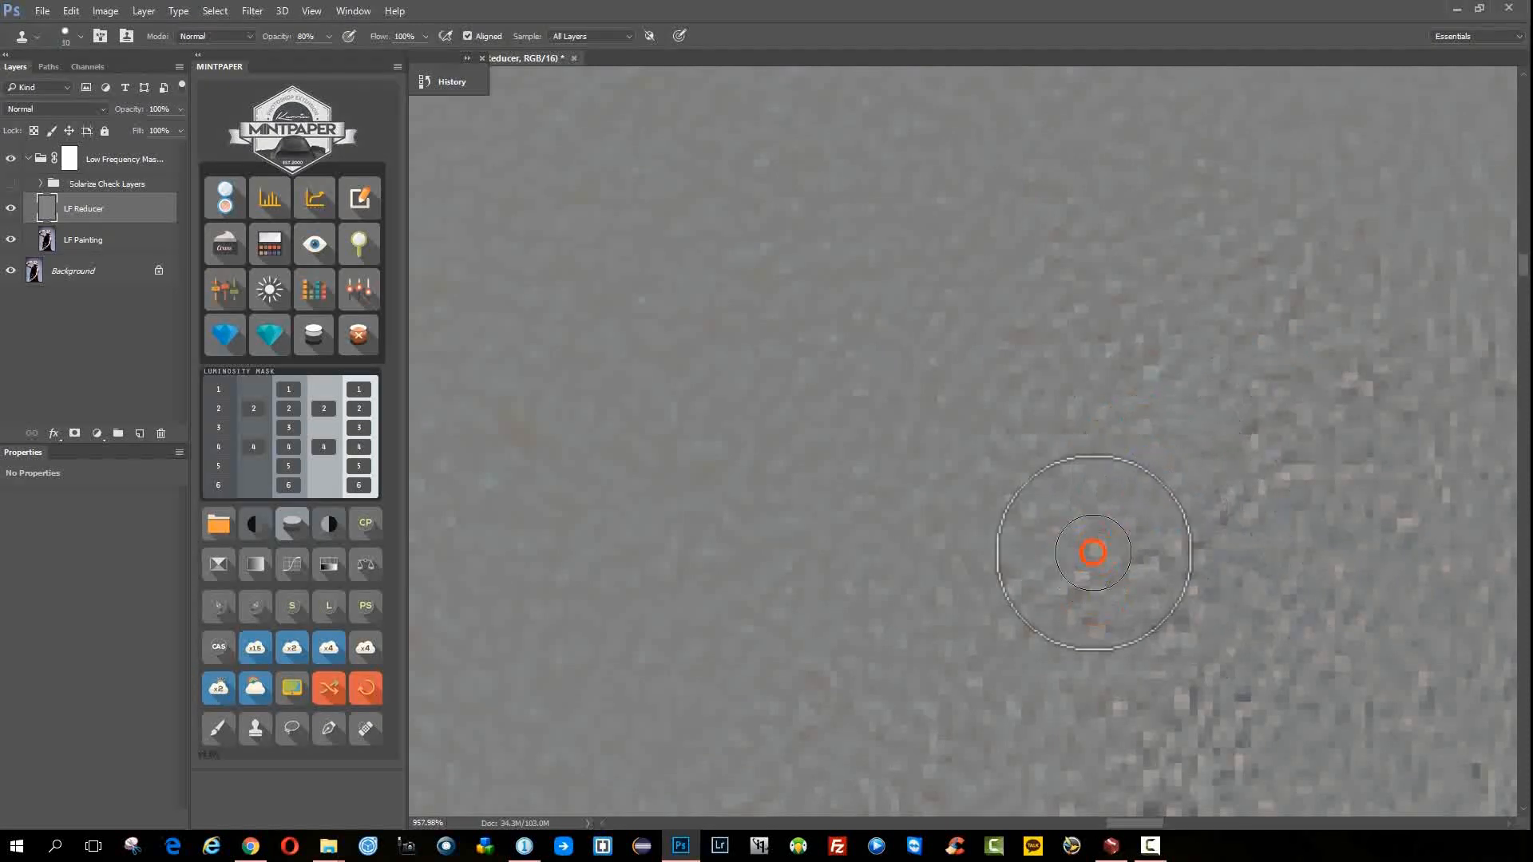
left_click(1100, 599)
left_click(1171, 514)
left_click(1243, 543)
left_click(1242, 455)
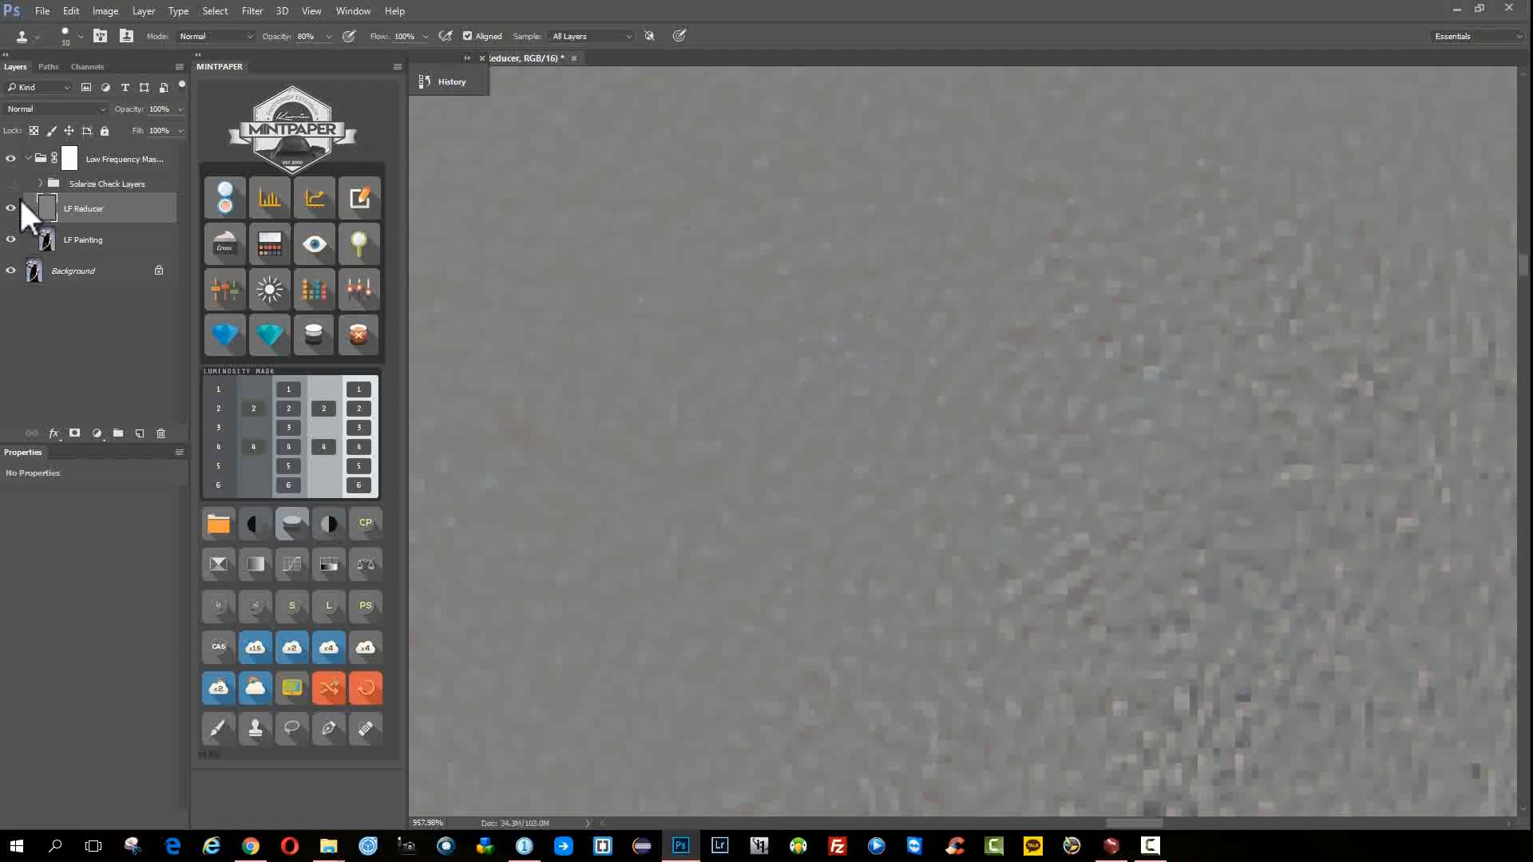
- Set the LF Reducer layer to Linear Light and compare the face with the low-frequency group hidden and shown
left_click(328, 649)
left_click_drag(1260, 531, 1091, 417)
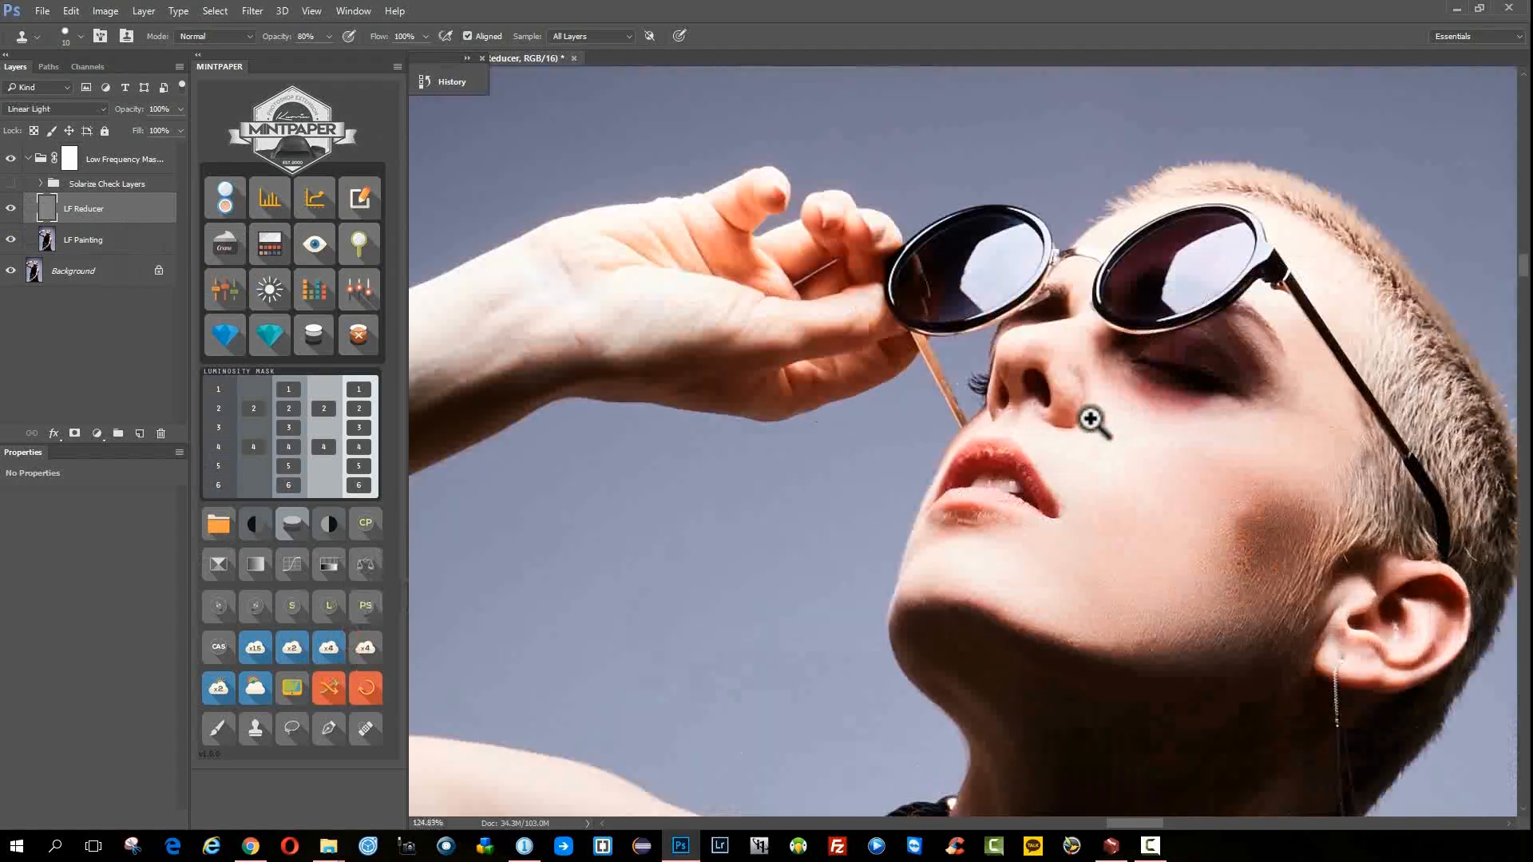
left_click(9, 157)
- Reduce the layer stack to the Background layer alone and add the solarize check layers above it
left_click(112, 155)
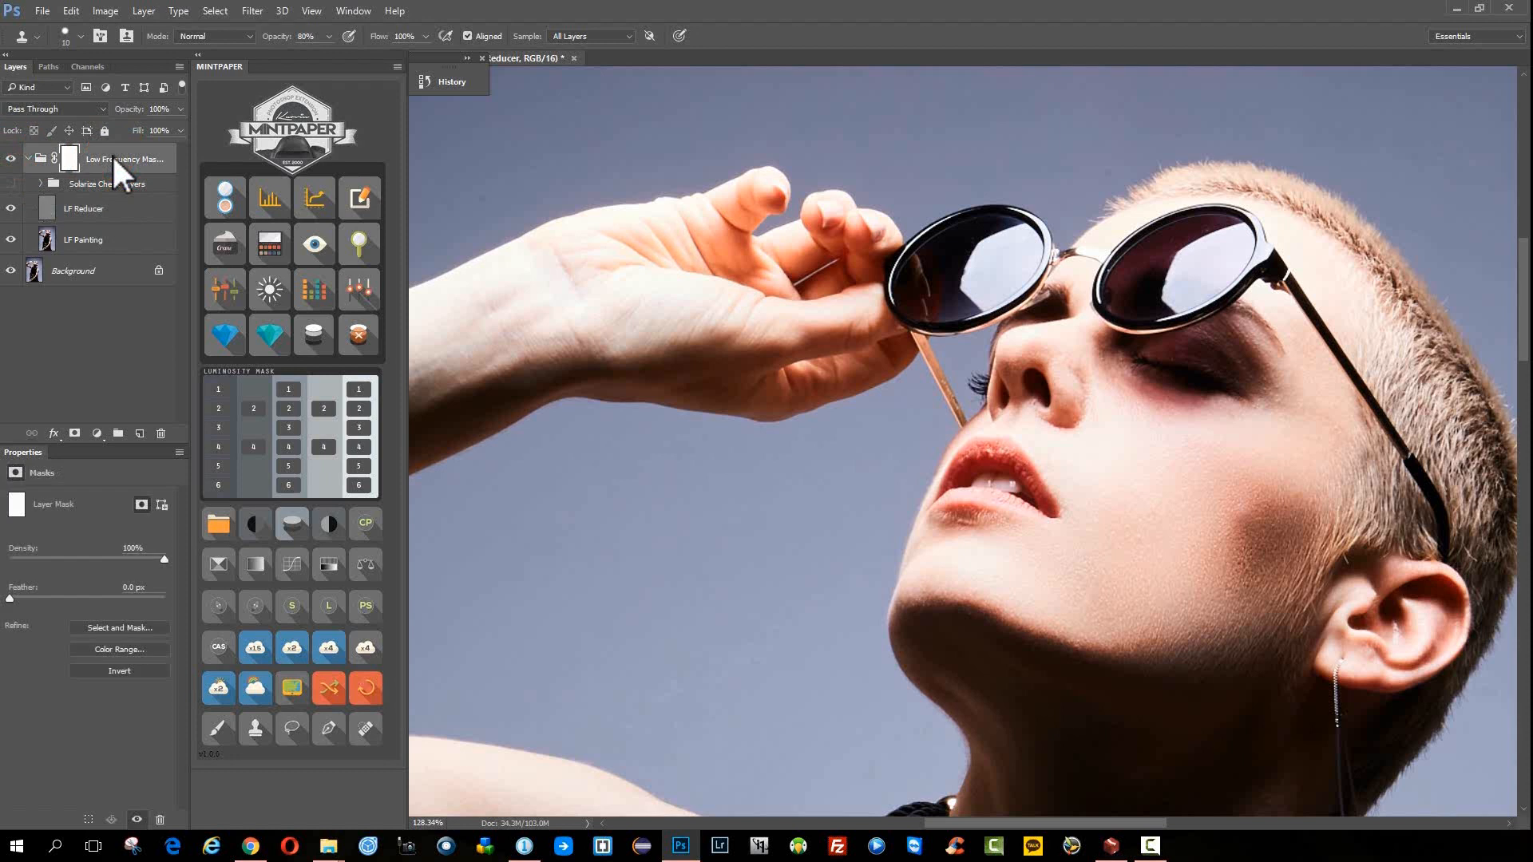
key("ctrl+z")
left_click(111, 162)
left_click(359, 198)
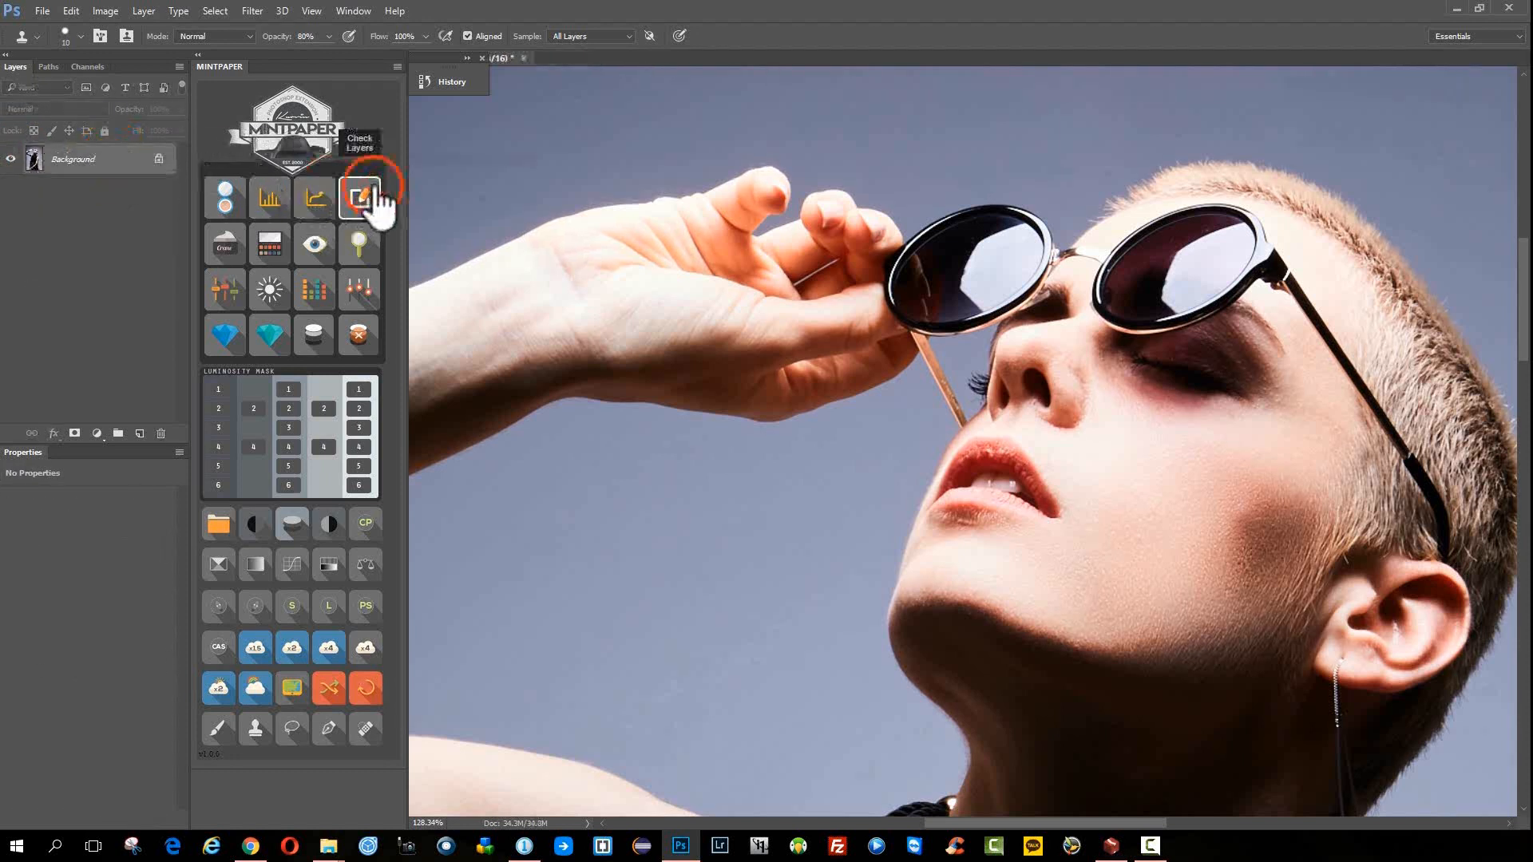
- Expand the Solarize Check Layers group and hide its Invert and Black & White adjustments
left_click(27, 153)
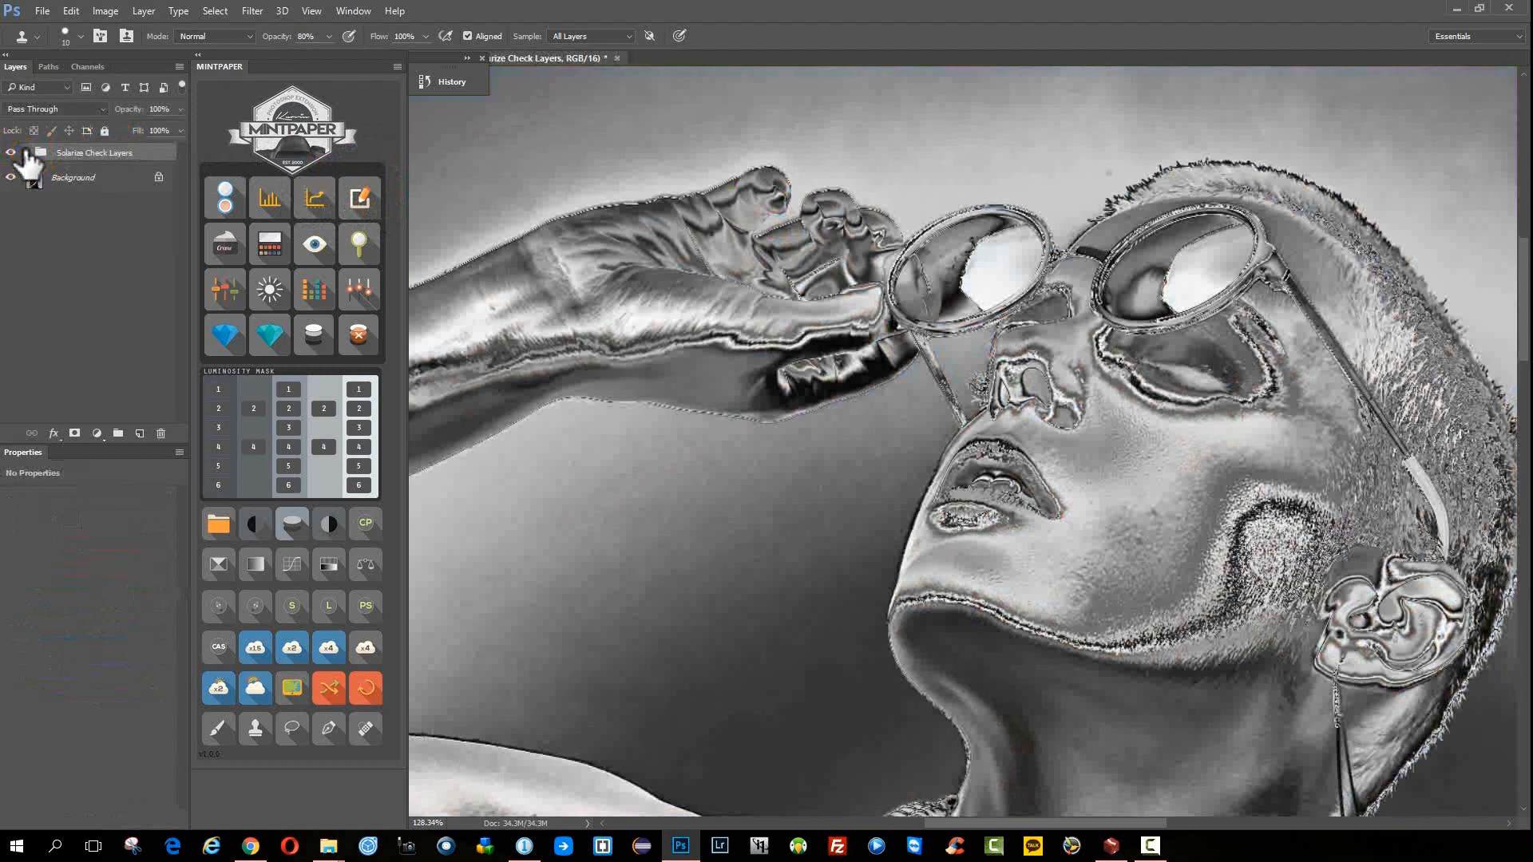
key("ctrl+0")
left_click(30, 150)
left_click_drag(11, 178, 18, 209)
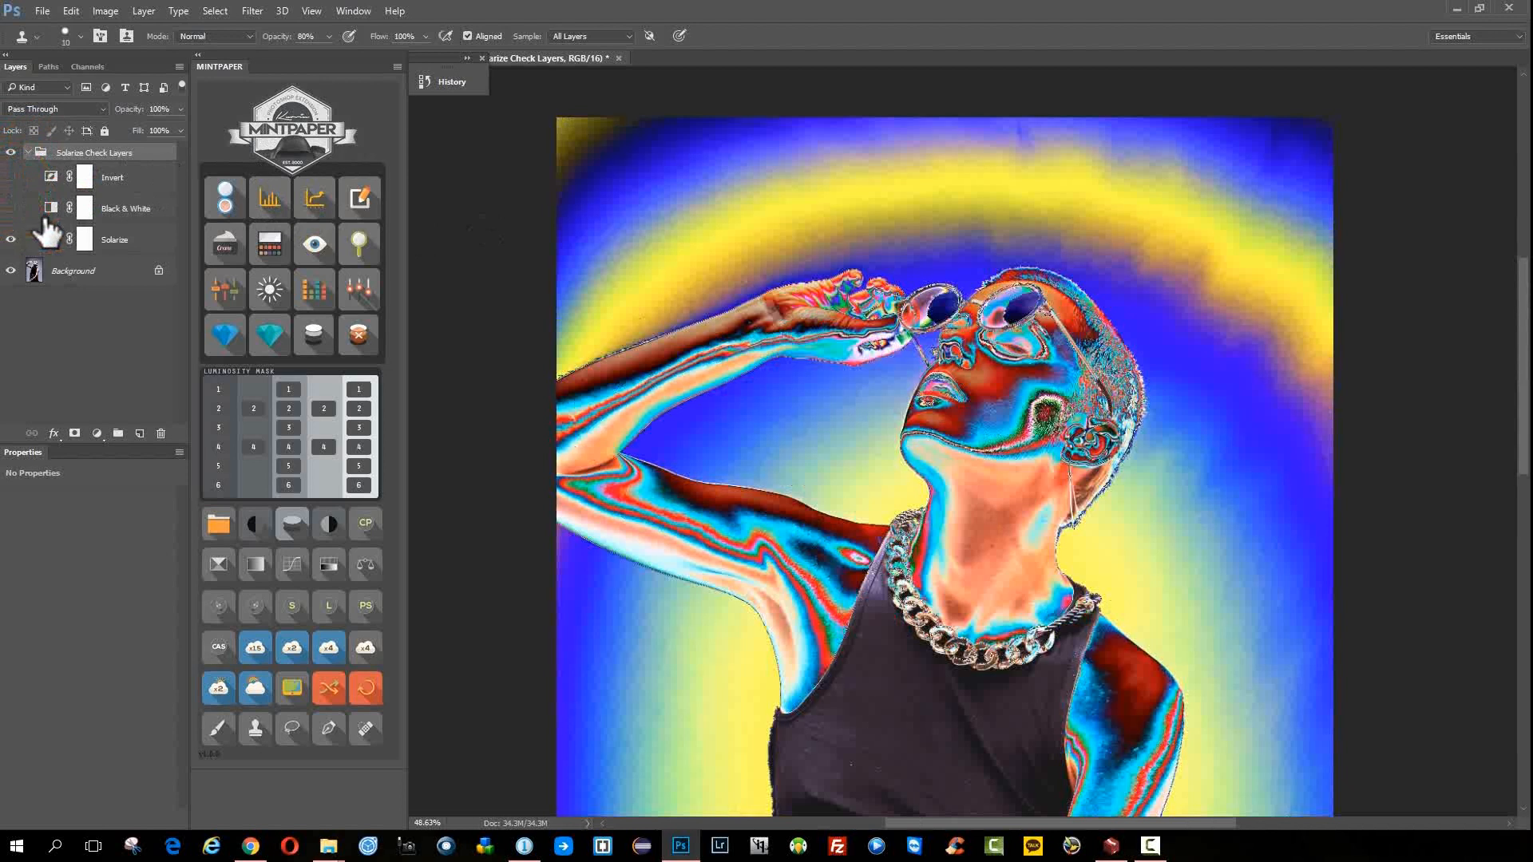
- Heal the blue dust marks on the backdrop near its outer edge, using the Healing Dust brush on the Background layer
scroll(1038, 479, "down", 2)
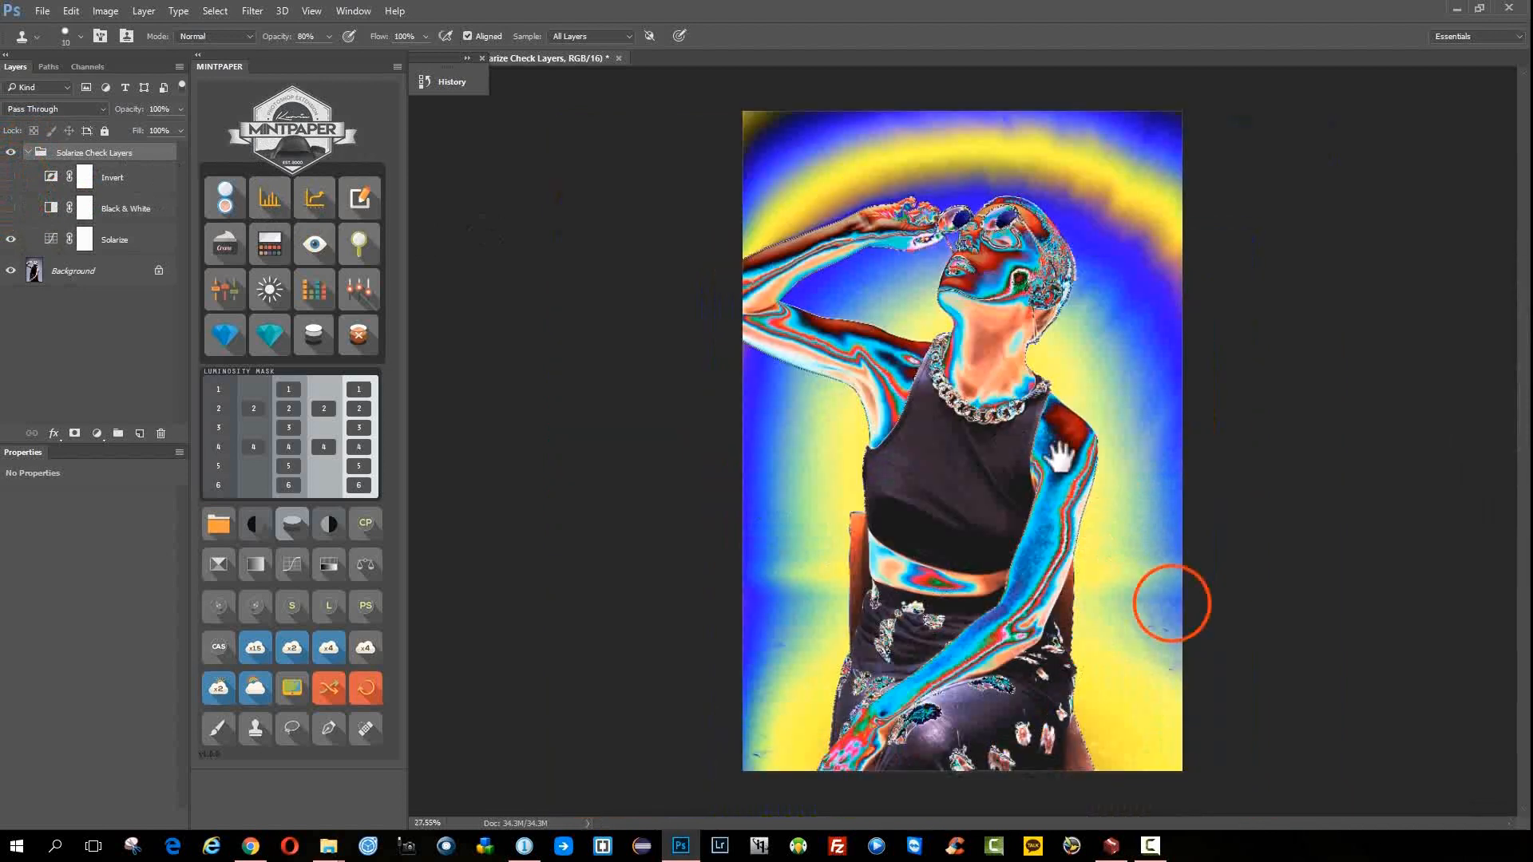
scroll(1198, 631, "up", 3)
left_click_drag(1246, 679, 1421, 679)
left_click_drag(1421, 678, 1122, 496)
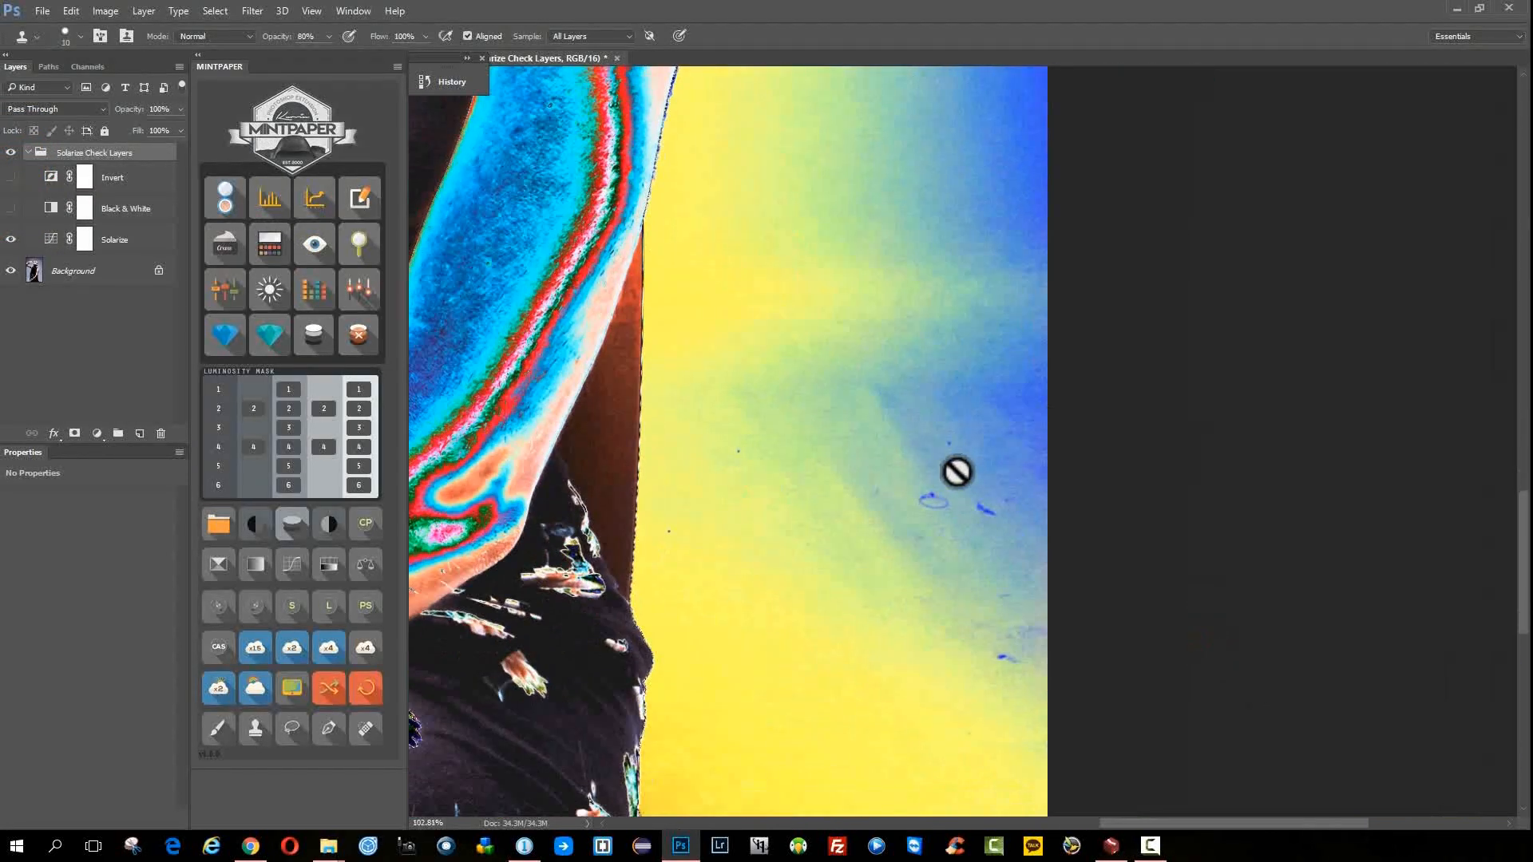
left_click(89, 271)
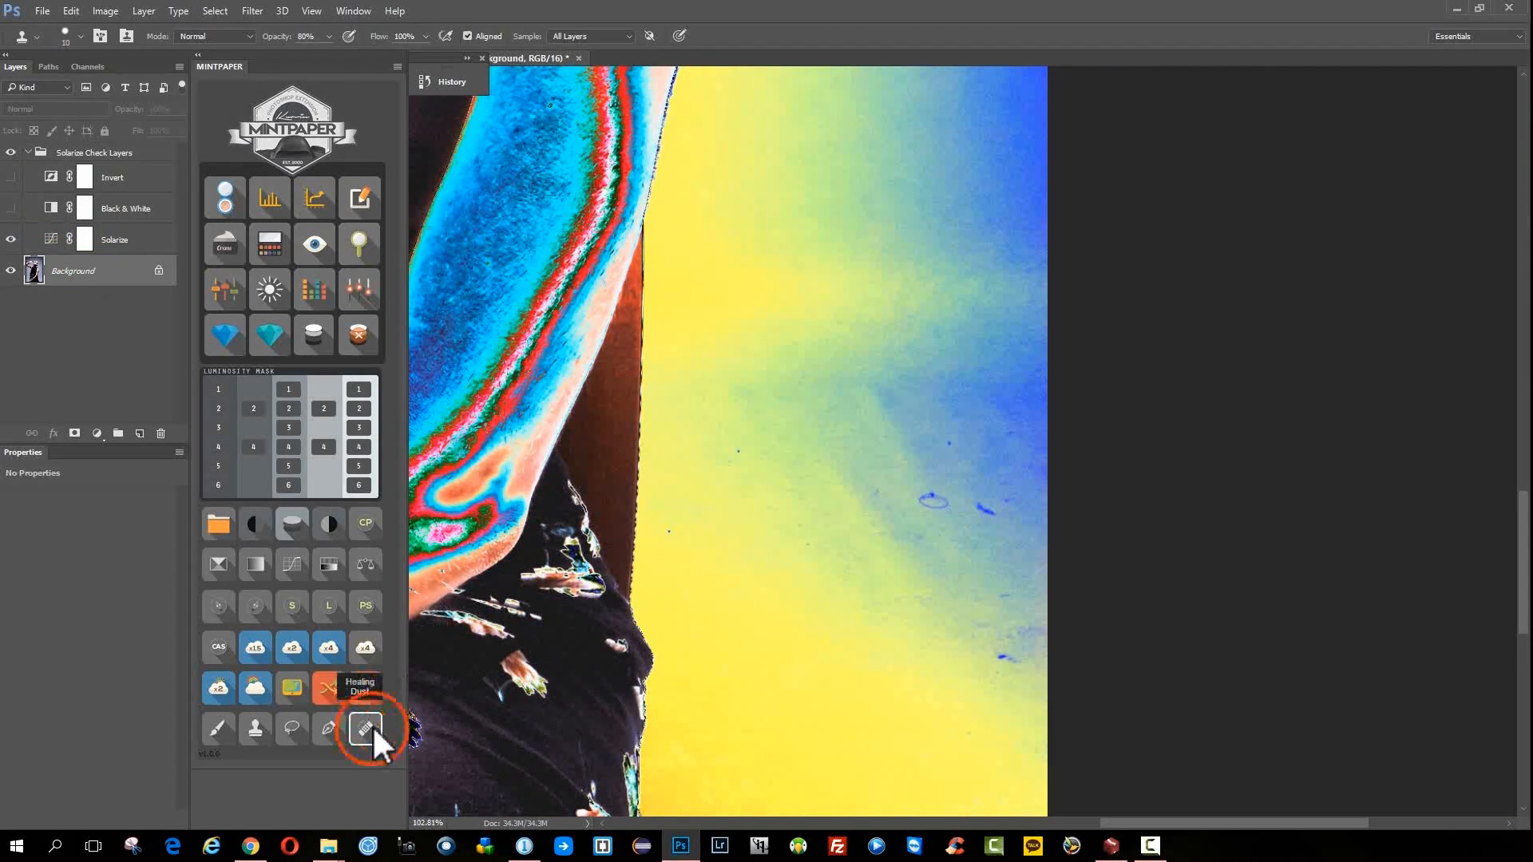
left_click(369, 727)
key("bracketright")
key("bracketright")
key("bracketright")
left_click(931, 504)
left_click(943, 434)
left_click(996, 511)
left_click(942, 432)
key("bracketright")
left_click(1005, 661)
left_click(999, 589)
- Try to heal the two small dark dots on the backdrop beside the elbow
left_click(741, 454)
left_click(681, 522)
left_click(726, 445)
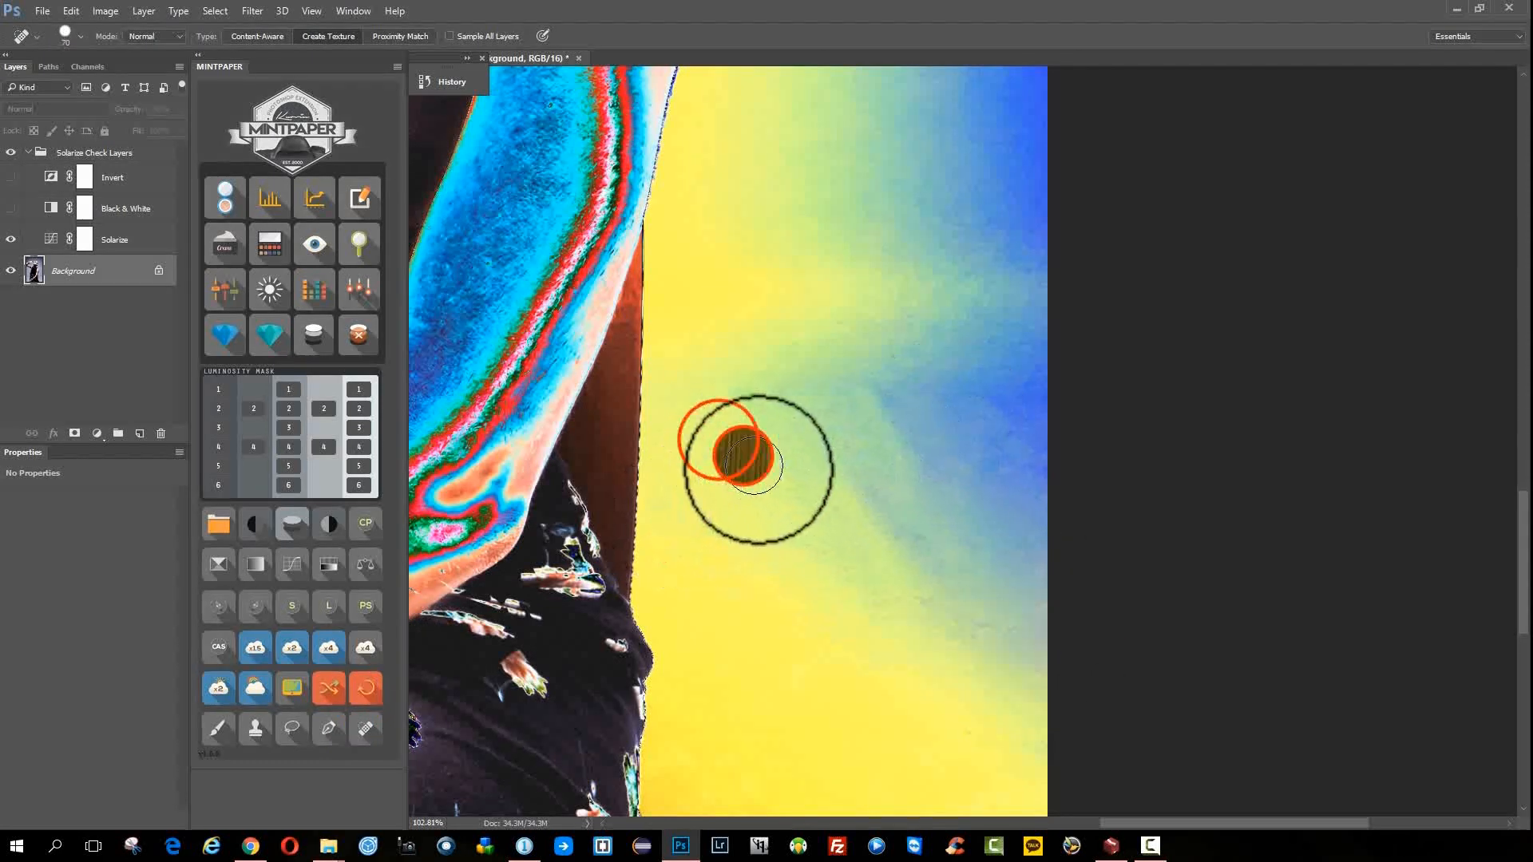
mouse_move(763, 481)
left_mouse_down()
mouse_move(770, 496)
mouse_move(746, 490)
left_mouse_up()
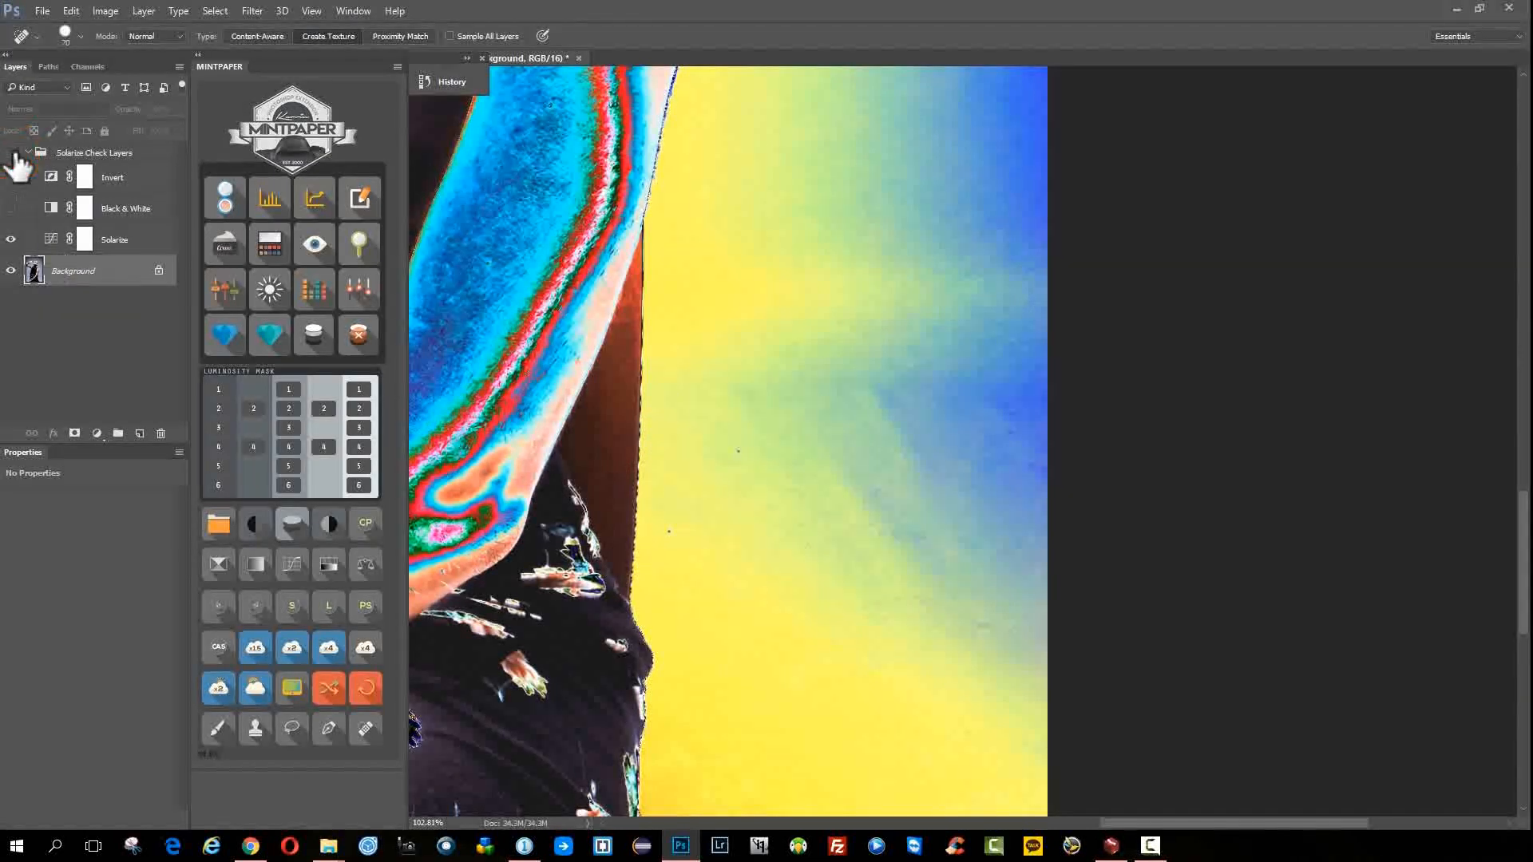
- Hide the check layers and clone clean backdrop over the small dots beside the elbow with a 50 px Clone Stamp
left_click(12, 153)
key("s")
left_click(748, 486, "alt")
key("bracketright")
key("bracketright")
key("bracketright")
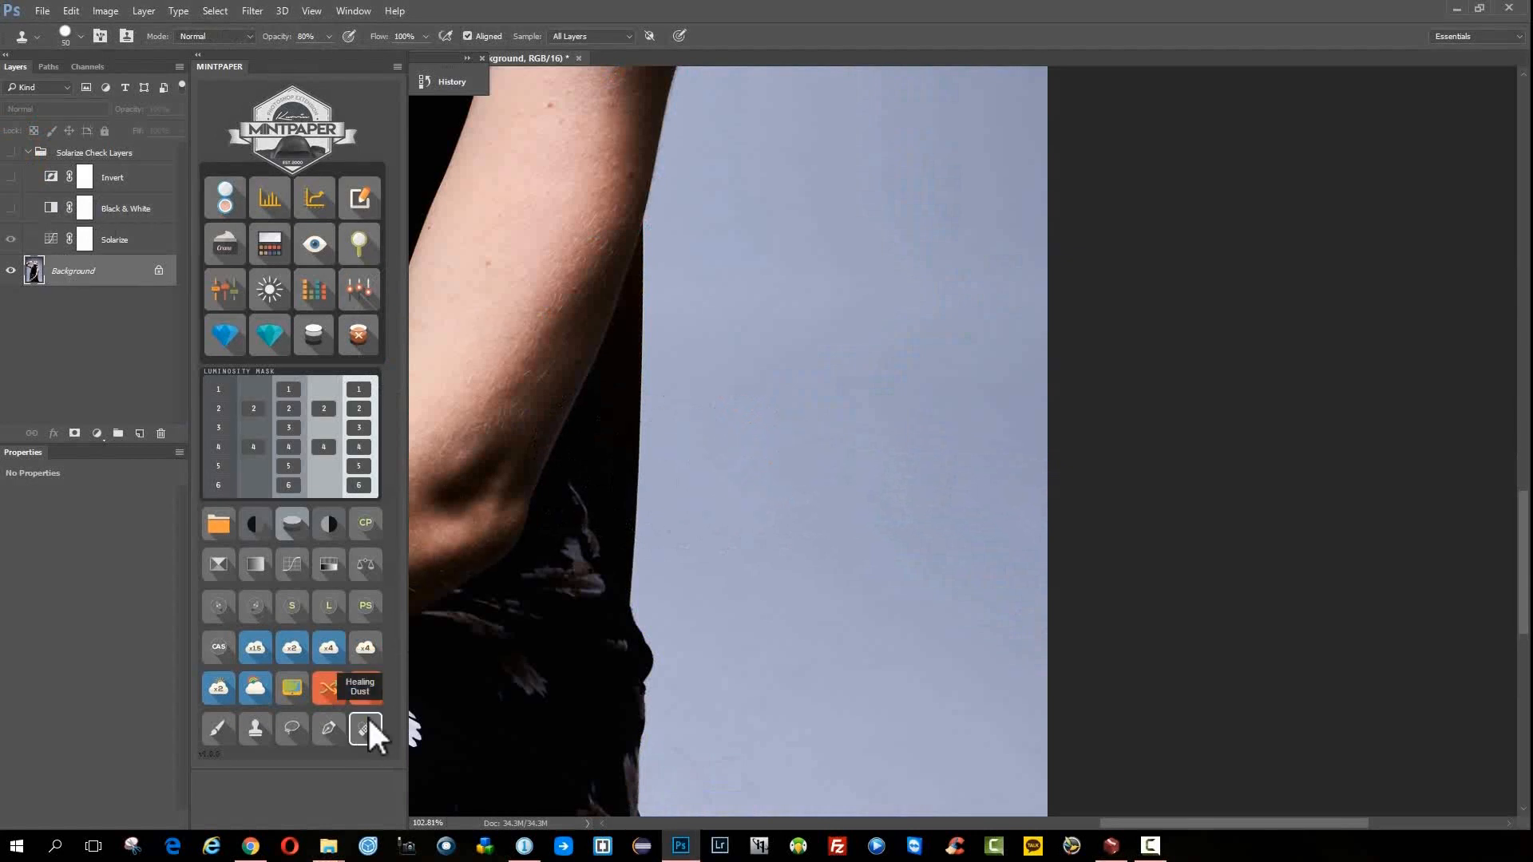
left_click(667, 521)
- Compare the backdrop with the solarize check group shown and hidden, and clone over the remaining uneven patch
left_click(12, 153)
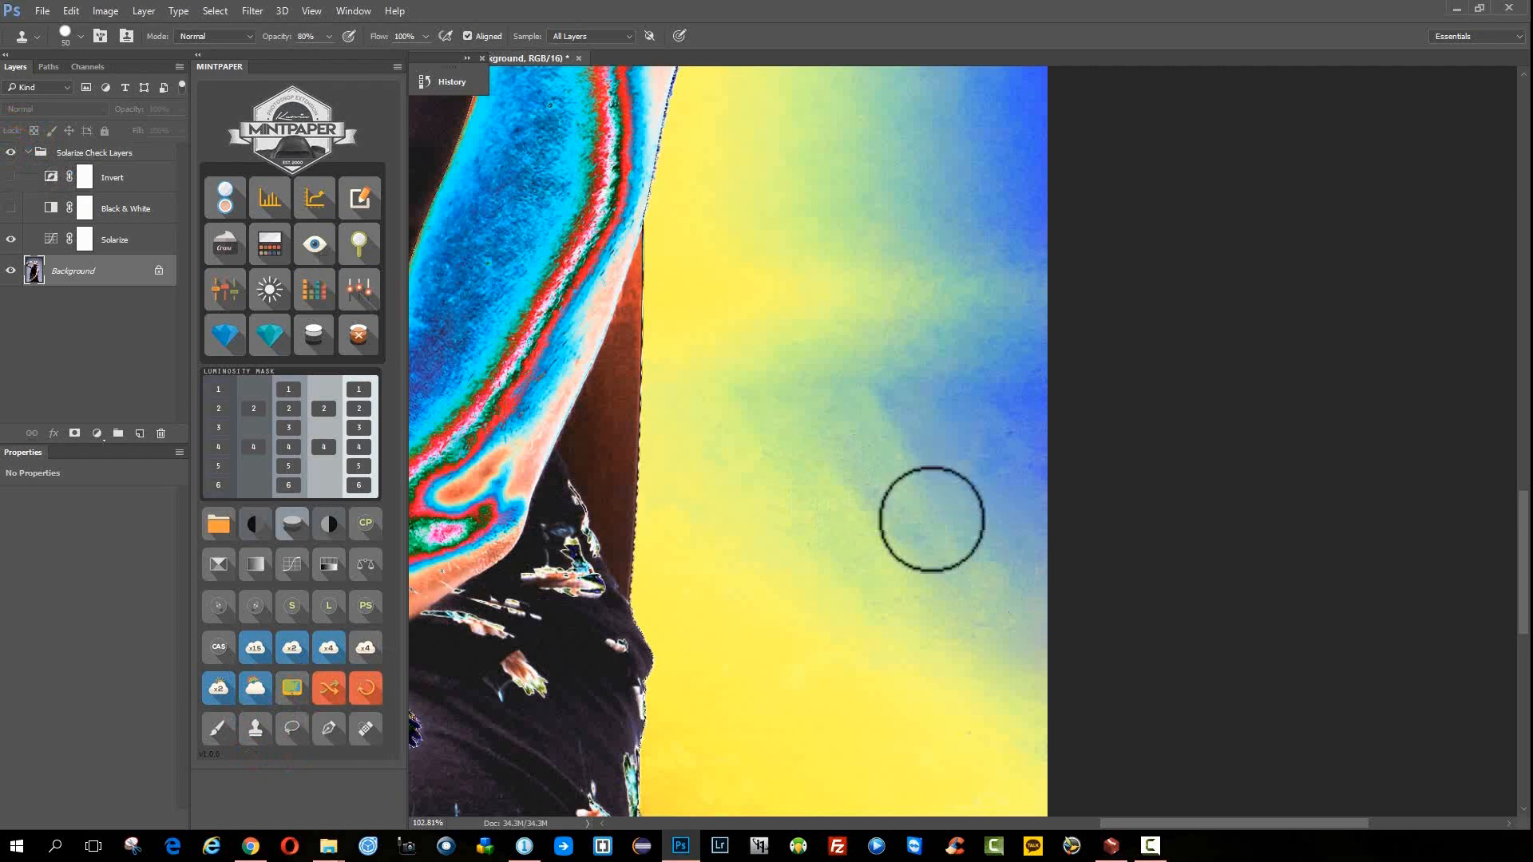
left_click(12, 154)
left_click(12, 154)
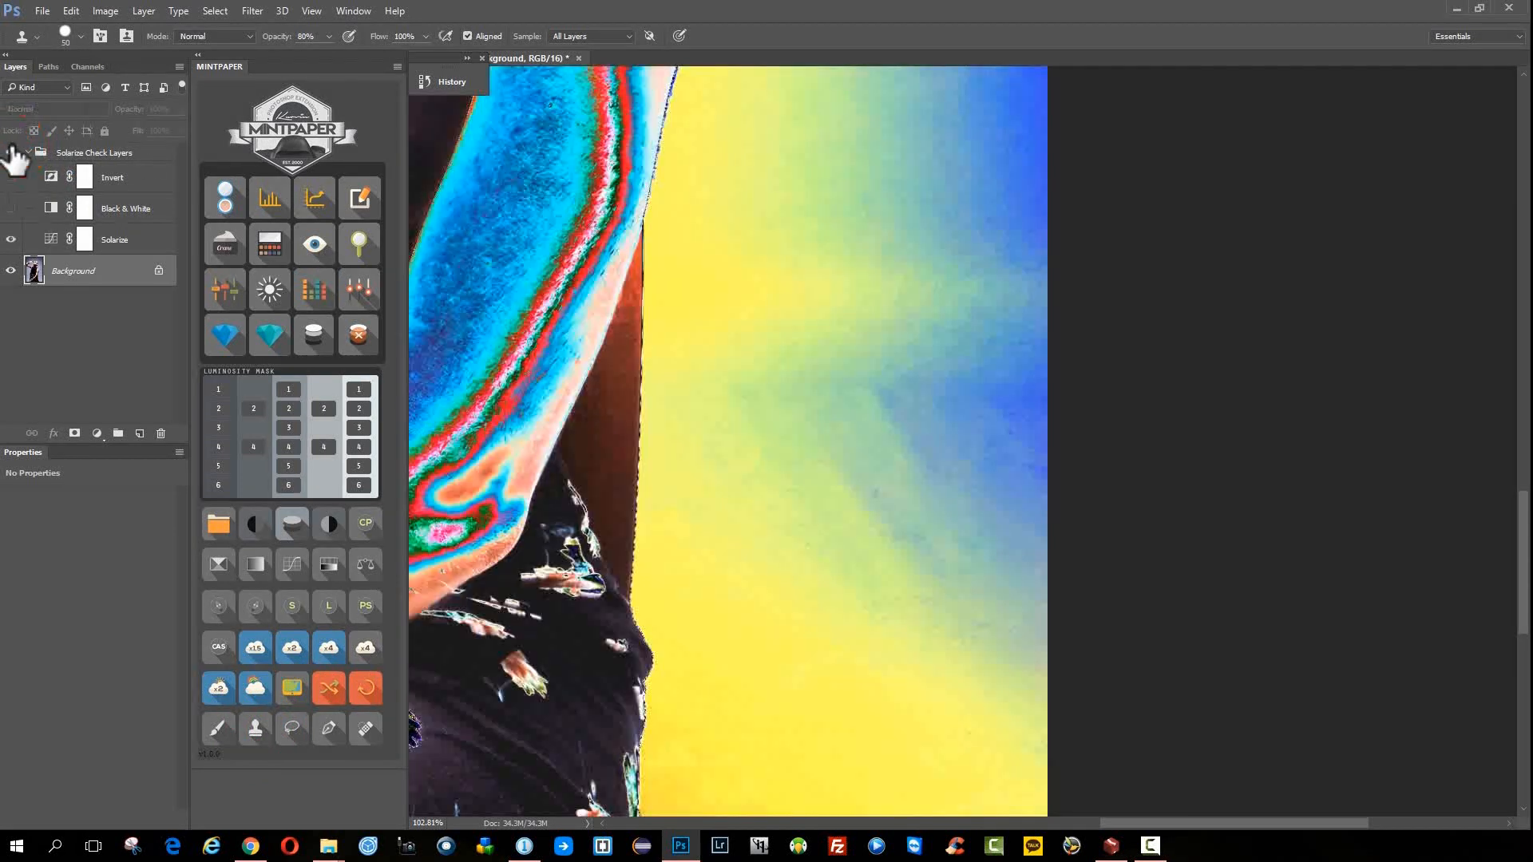
left_click(923, 532)
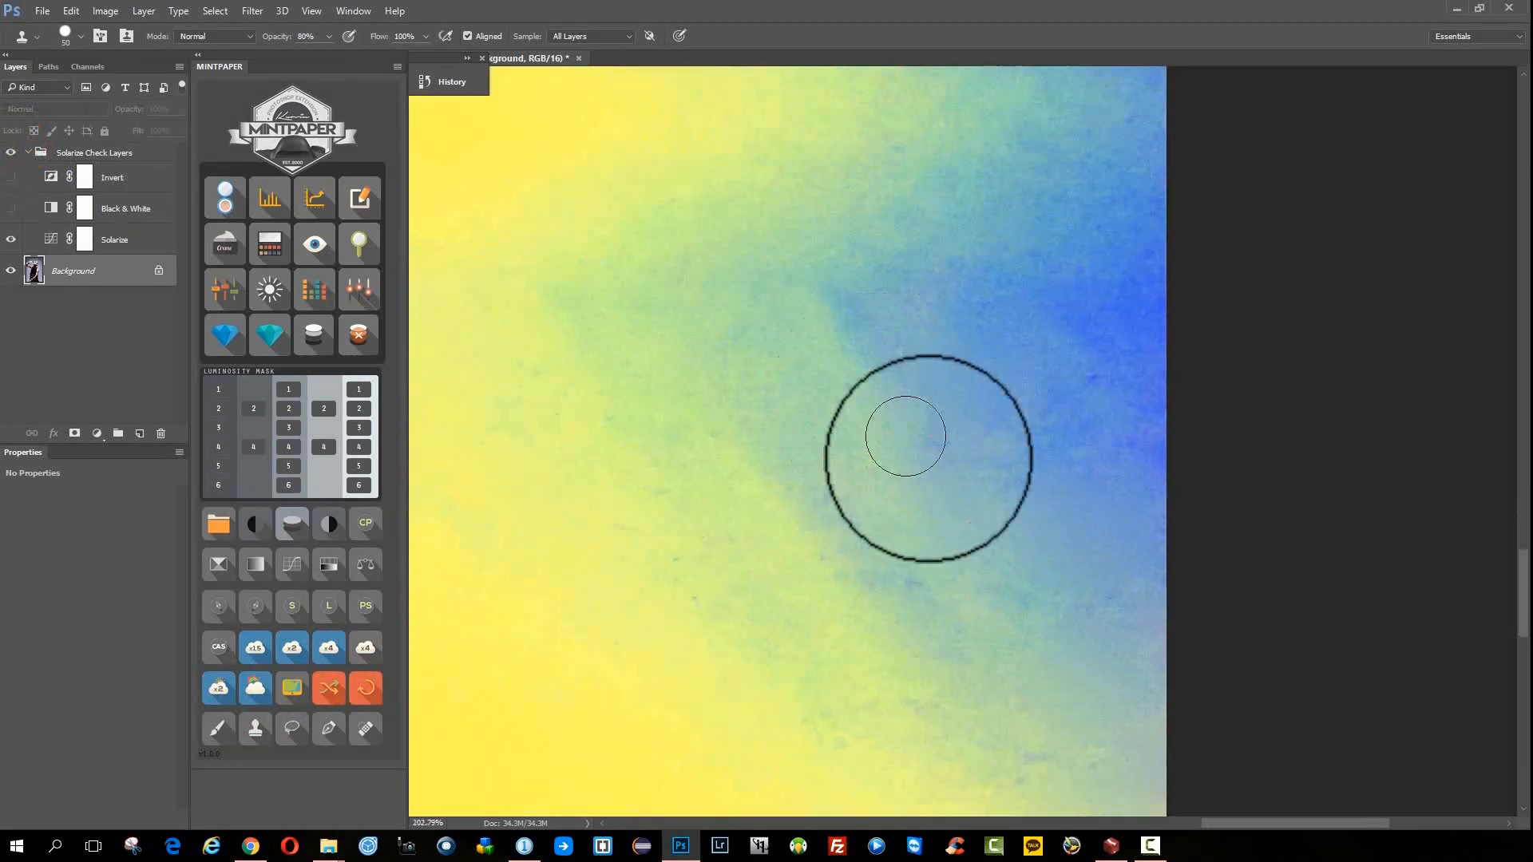
key("ctrl+minus")
- Delete the Solarize Check Layers group and add an Adaptive Contrast Mask above the Background layer
left_click(102, 153)
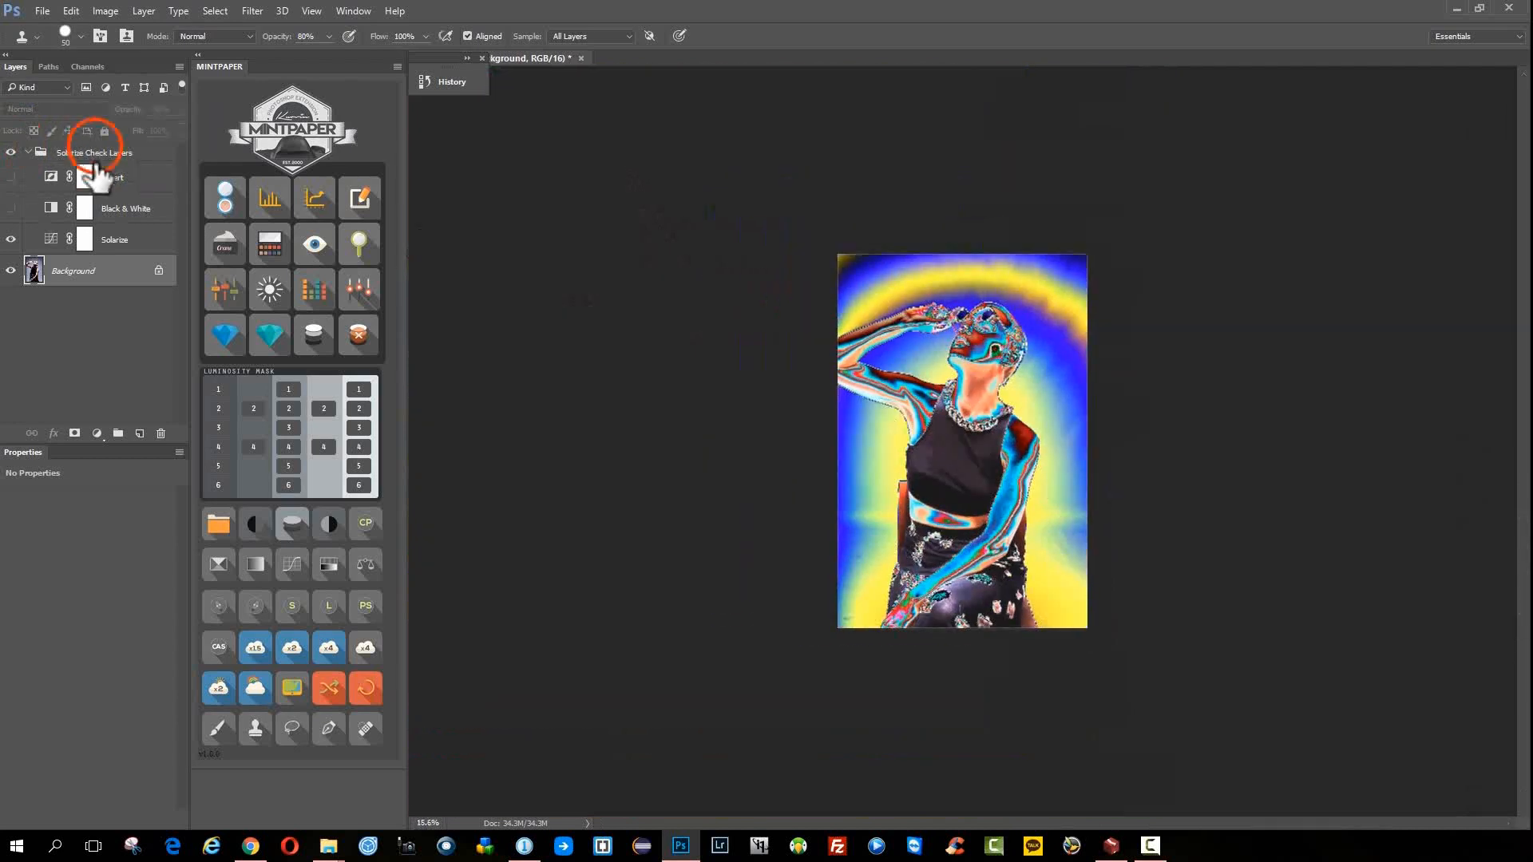
key("Delete")
left_click(359, 195)
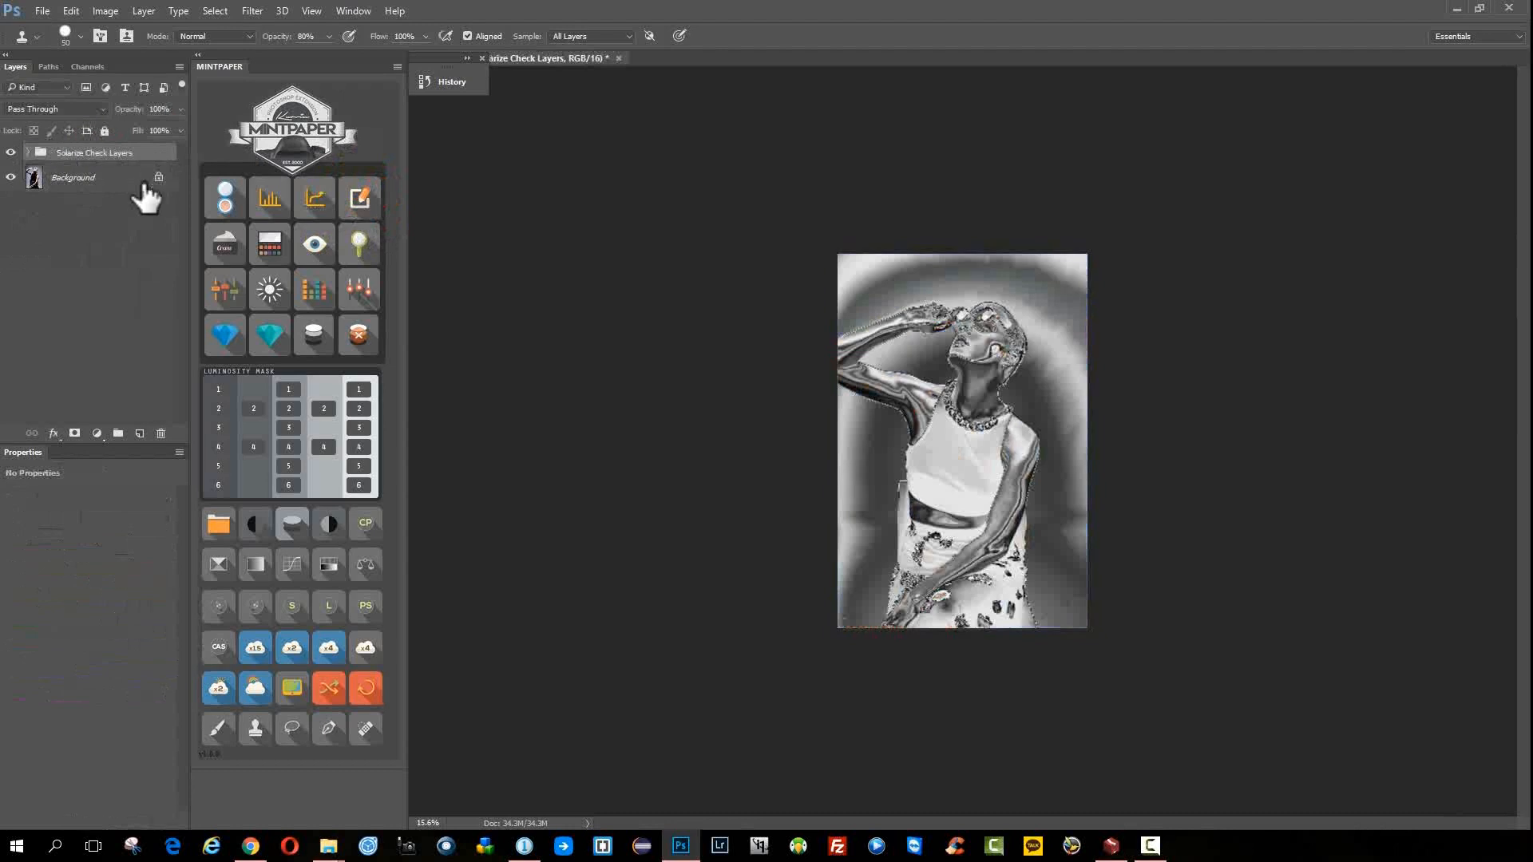
key("Delete")
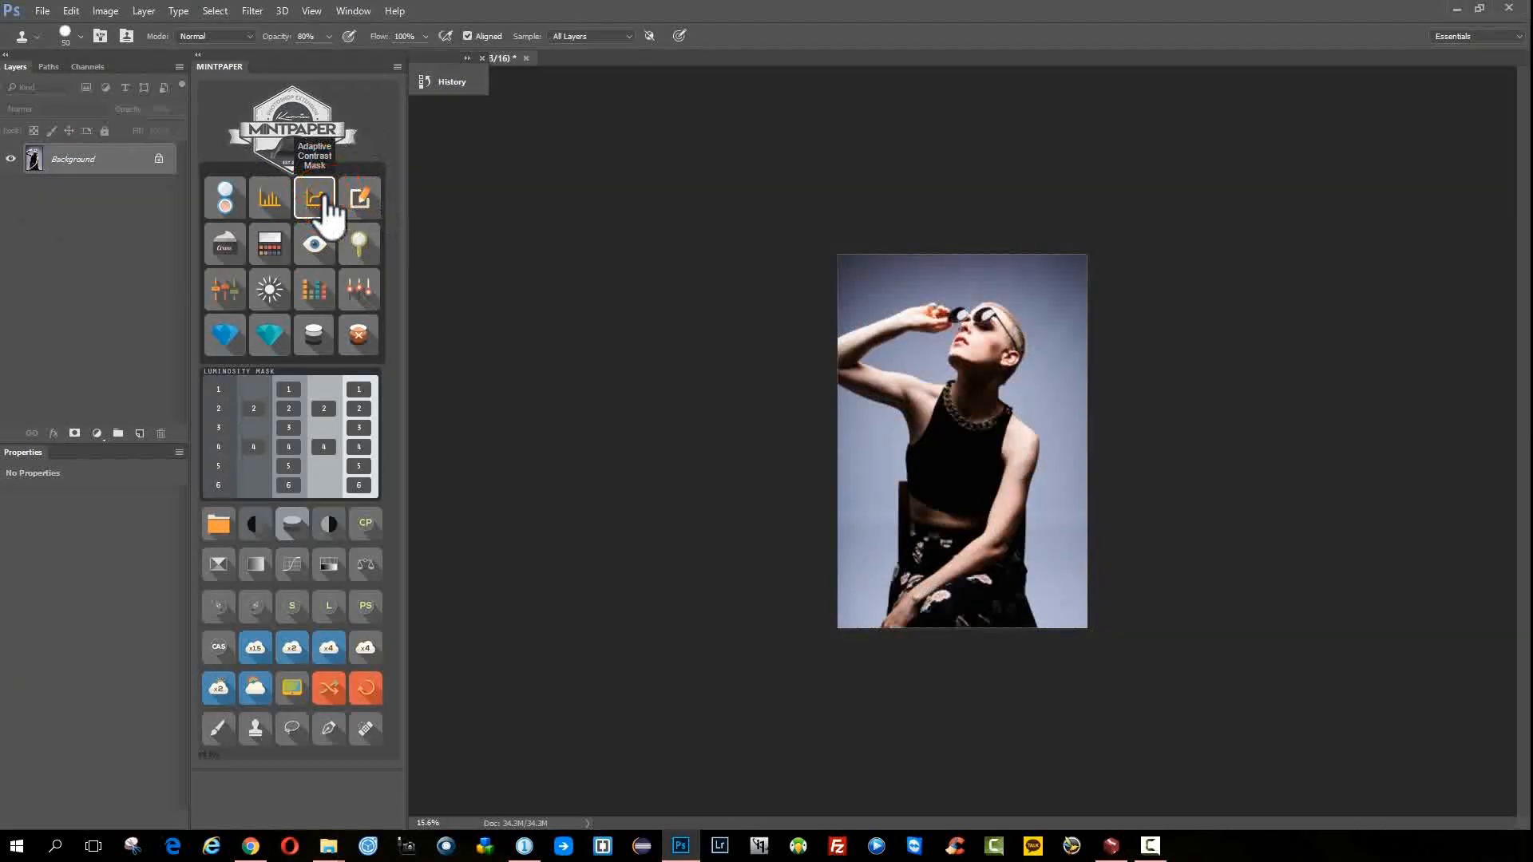
left_click(326, 204)
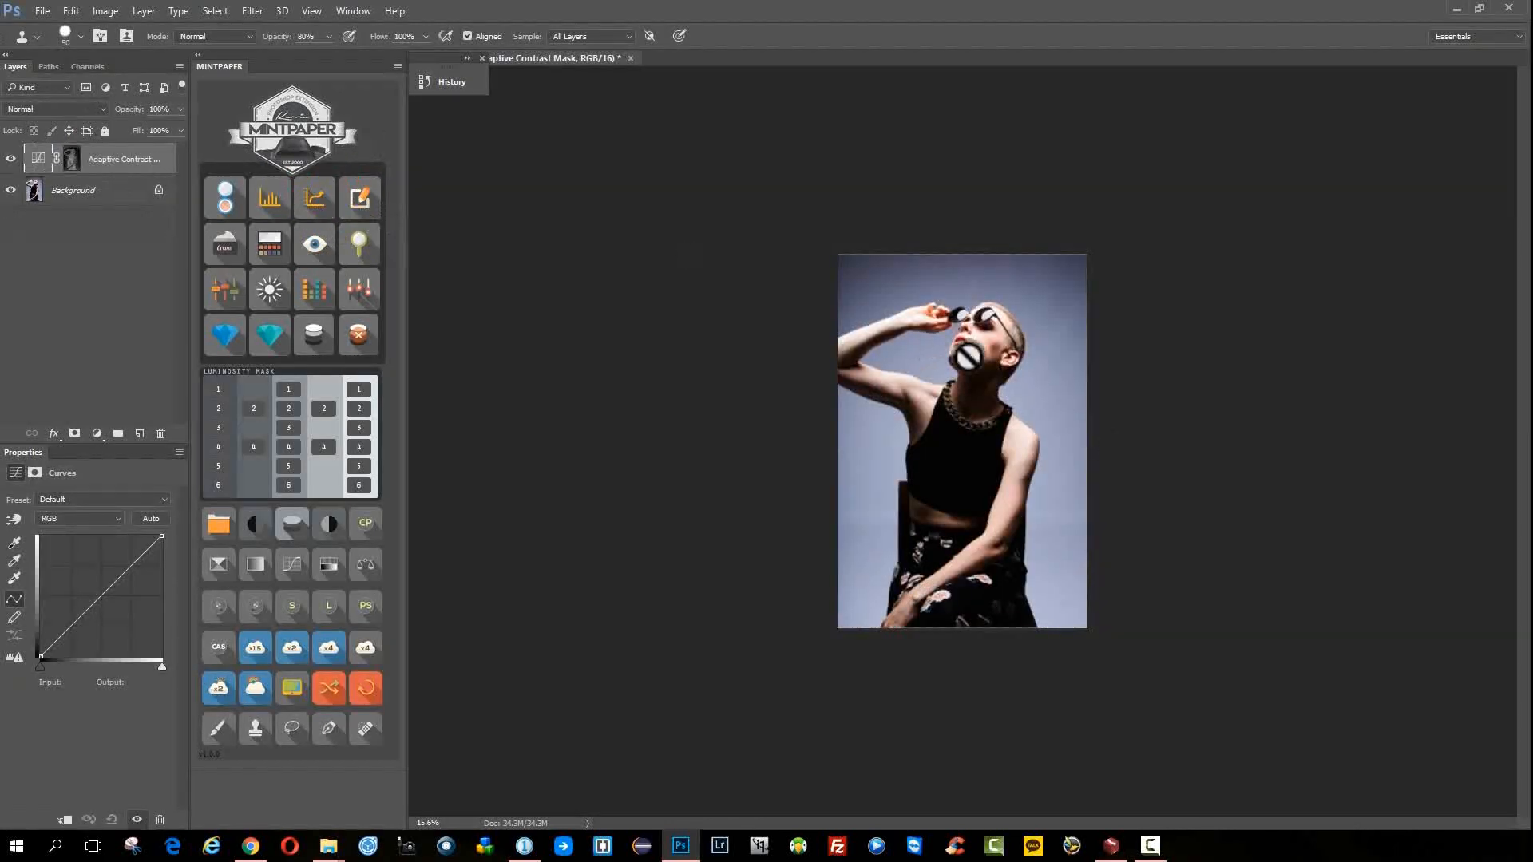
- Raise the Adaptive Contrast Mask curve to input 108, output 157 and compare the image with the layer's mask disabled and enabled
scroll(1013, 397, "up", 3)
left_click(69, 155)
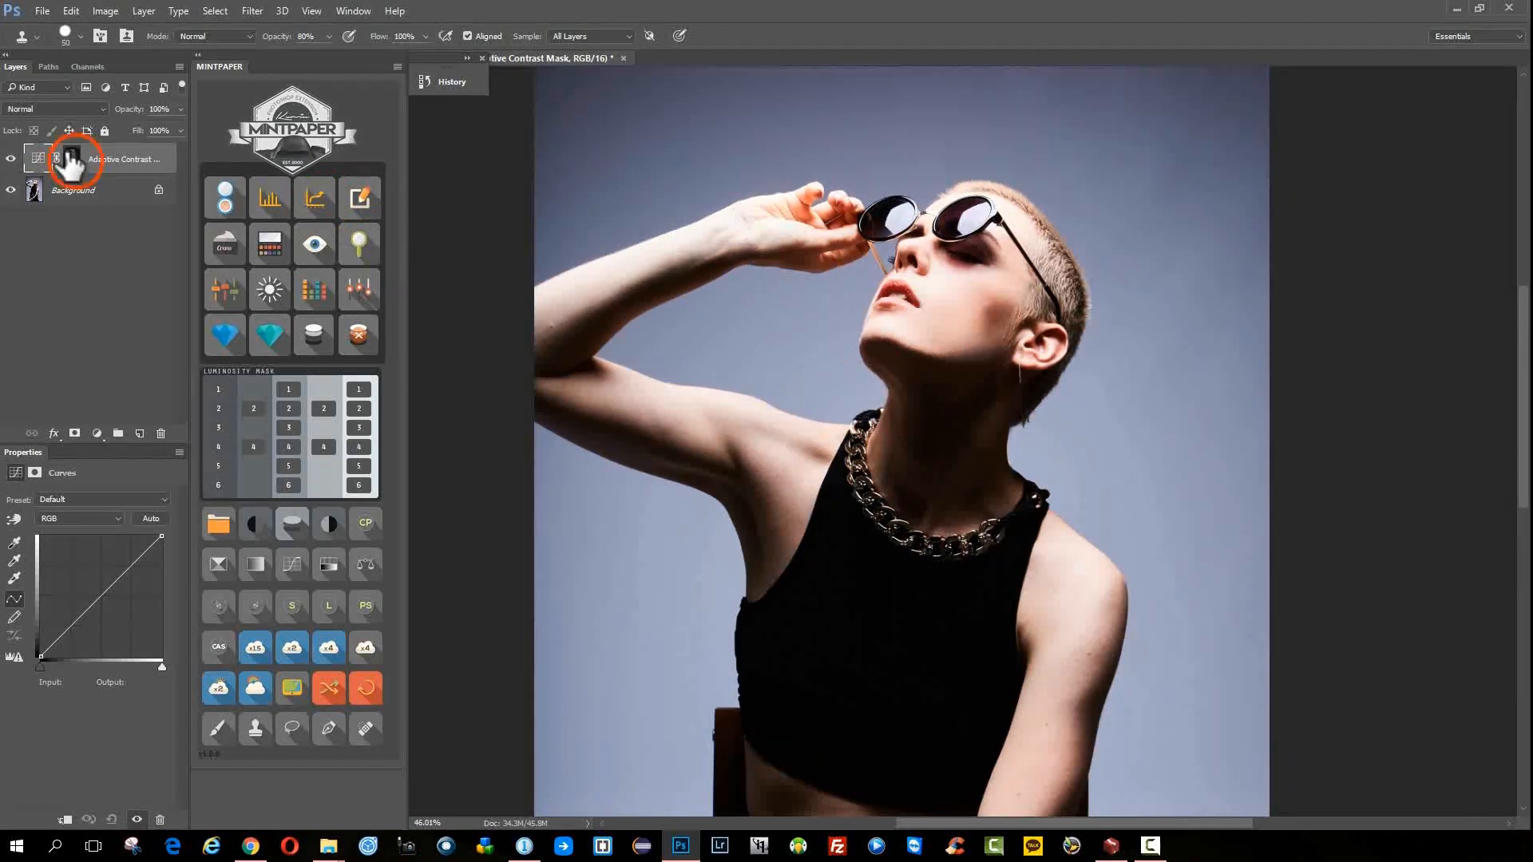
left_click(42, 159)
mouse_move(98, 578)
left_mouse_down()
mouse_move(84, 558)
mouse_move(139, 597)
mouse_move(92, 582)
left_mouse_up()
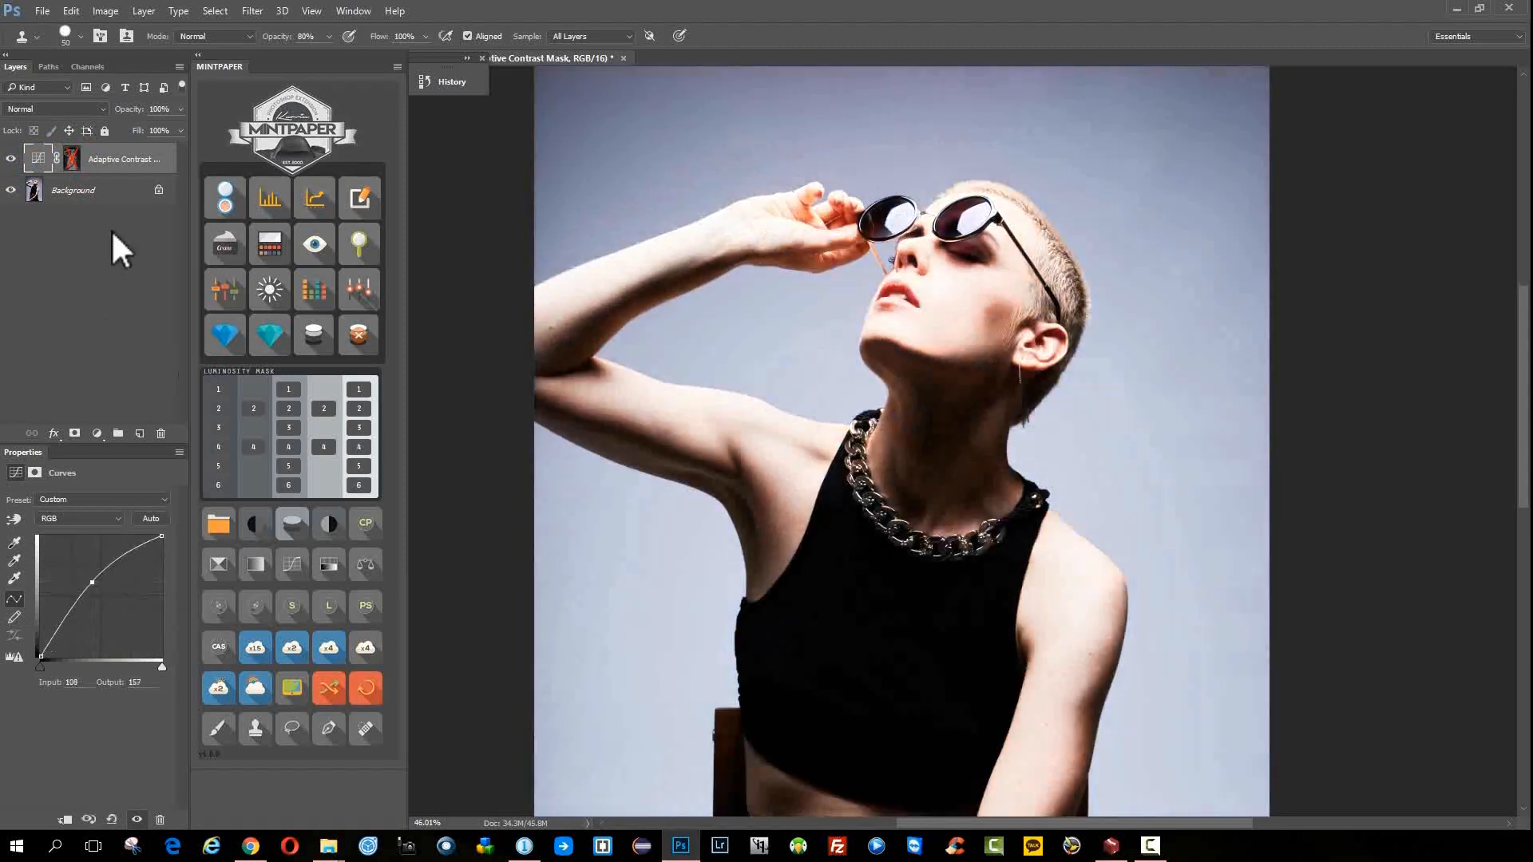
left_click(70, 156)
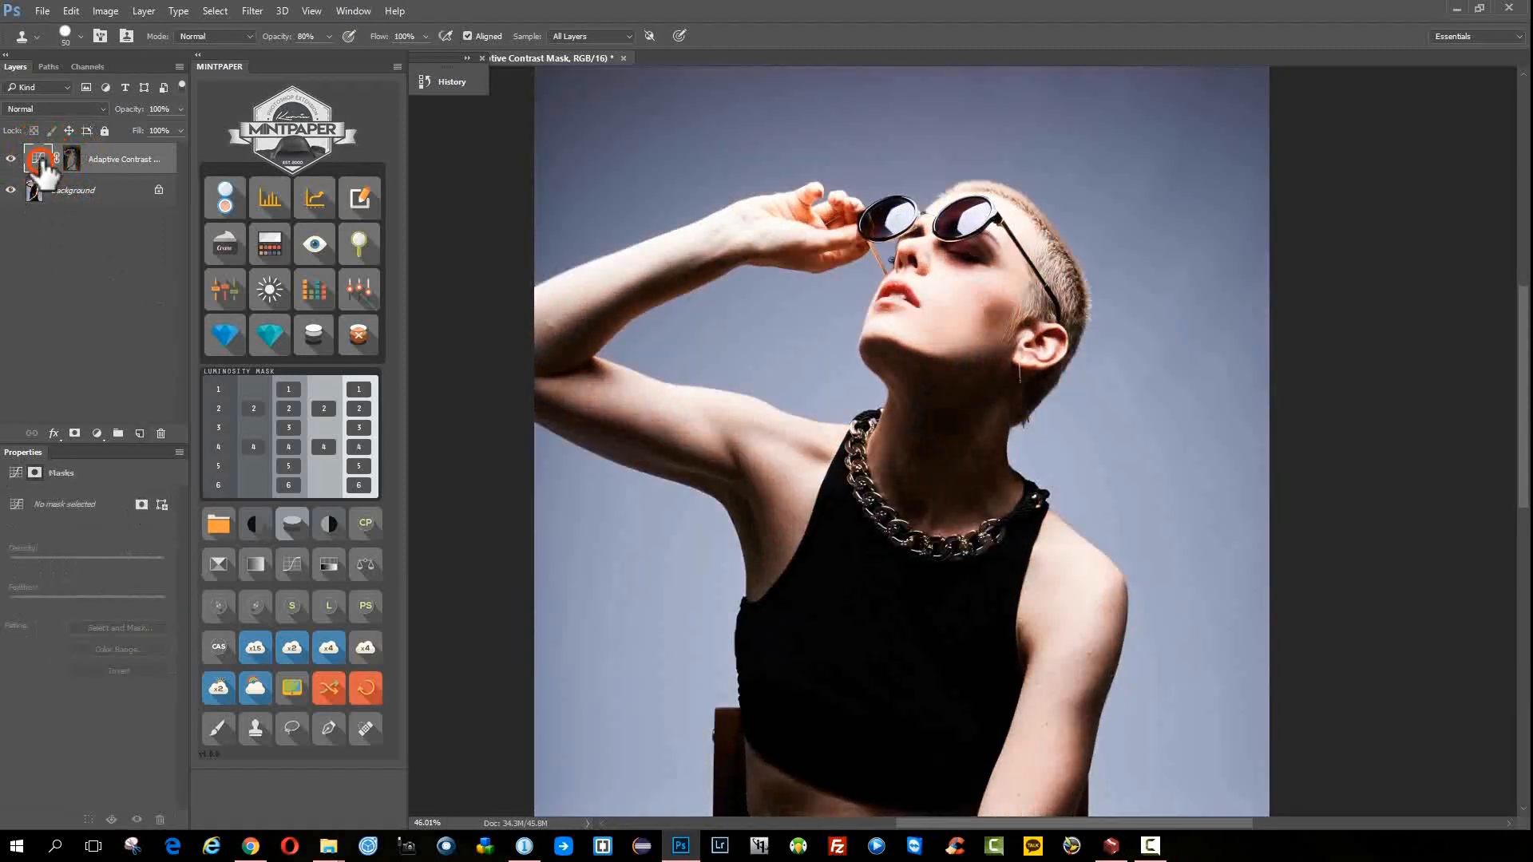
- Straighten the Adaptive Contrast Mask curve again and delete the layer
left_click(38, 159)
left_click_drag(92, 572, 100, 596)
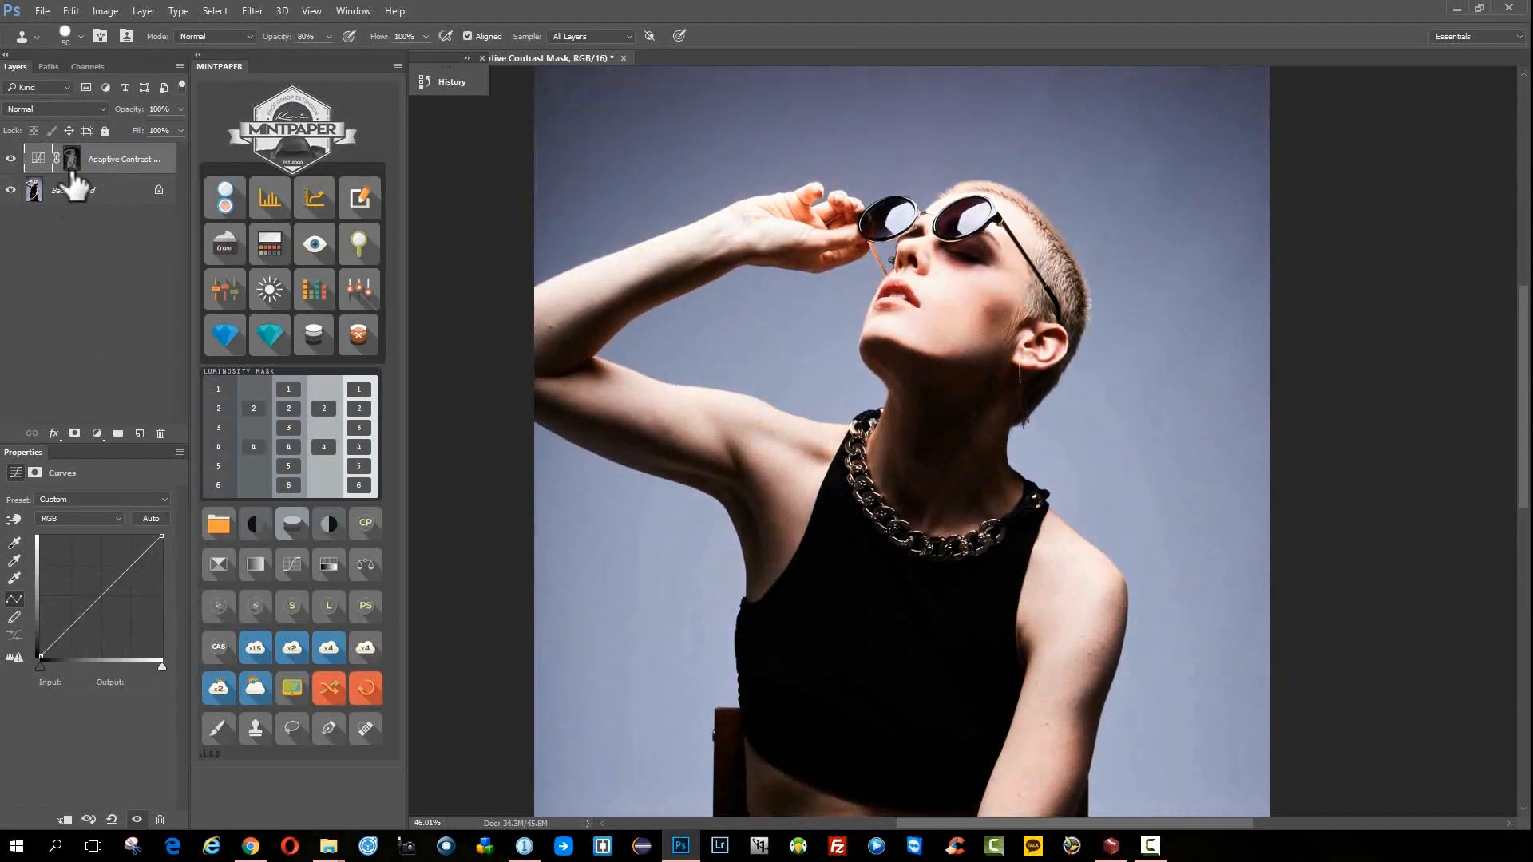
key("Delete")
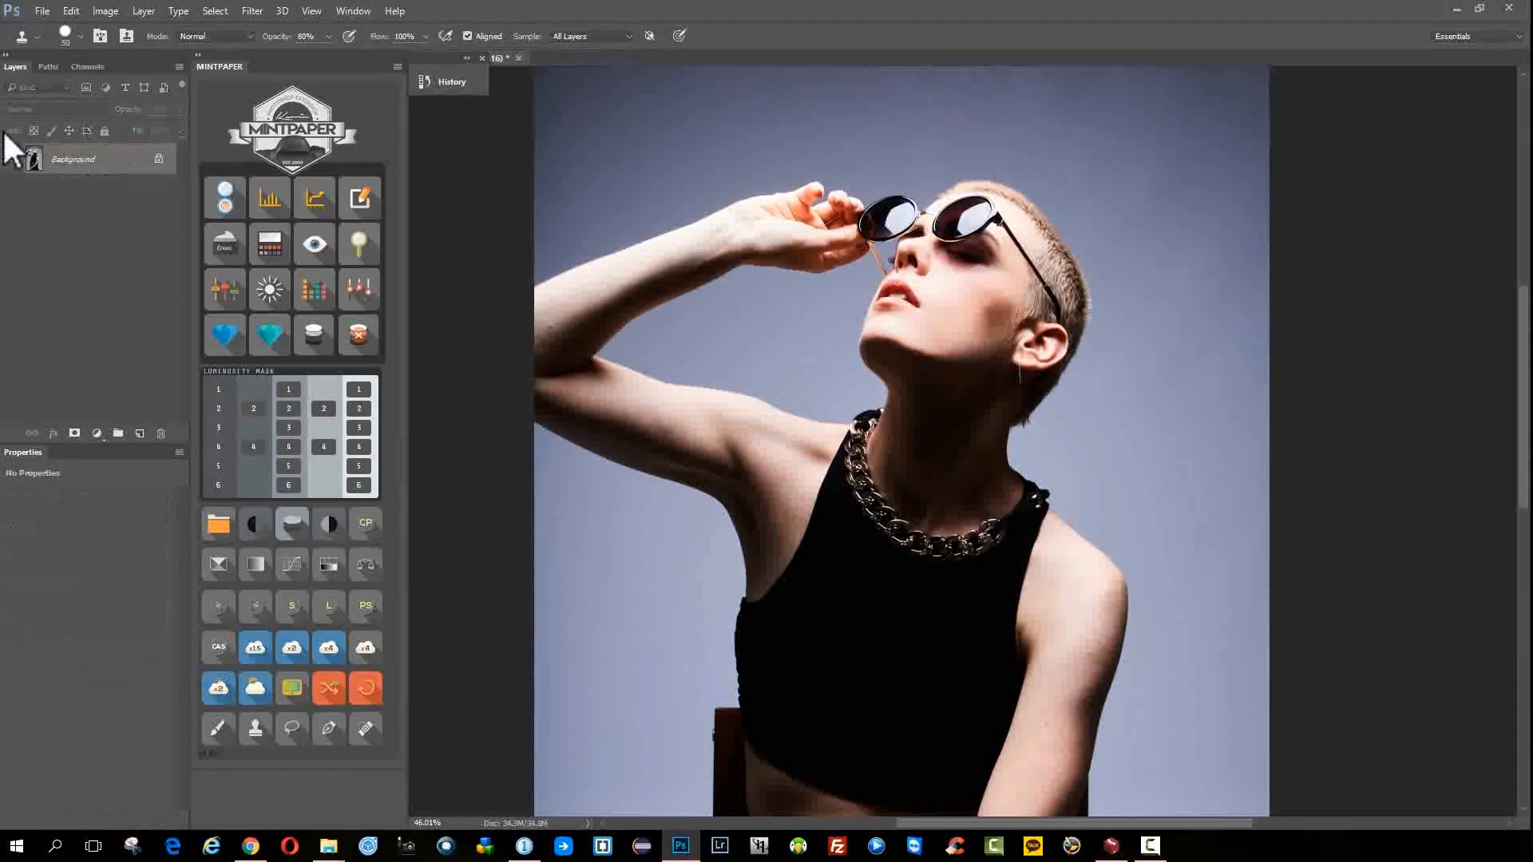
- Add a Decreasing Skin Gradation Band Width layer and brush its mask over the dark cheek contour at 50% opacity
scroll(969, 274, "up", 1)
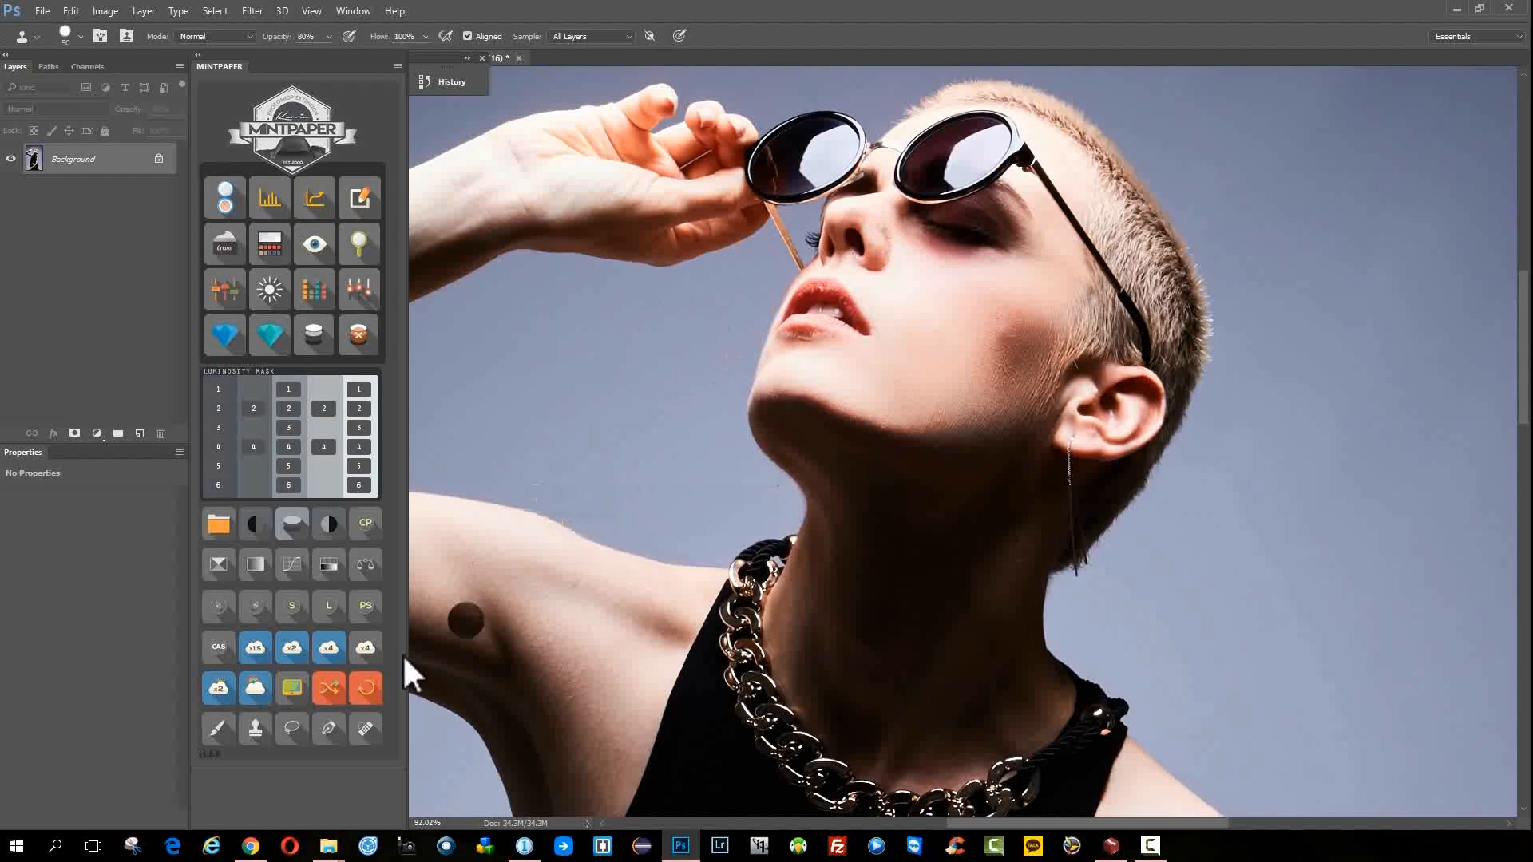
left_click(216, 731)
left_click(227, 252)
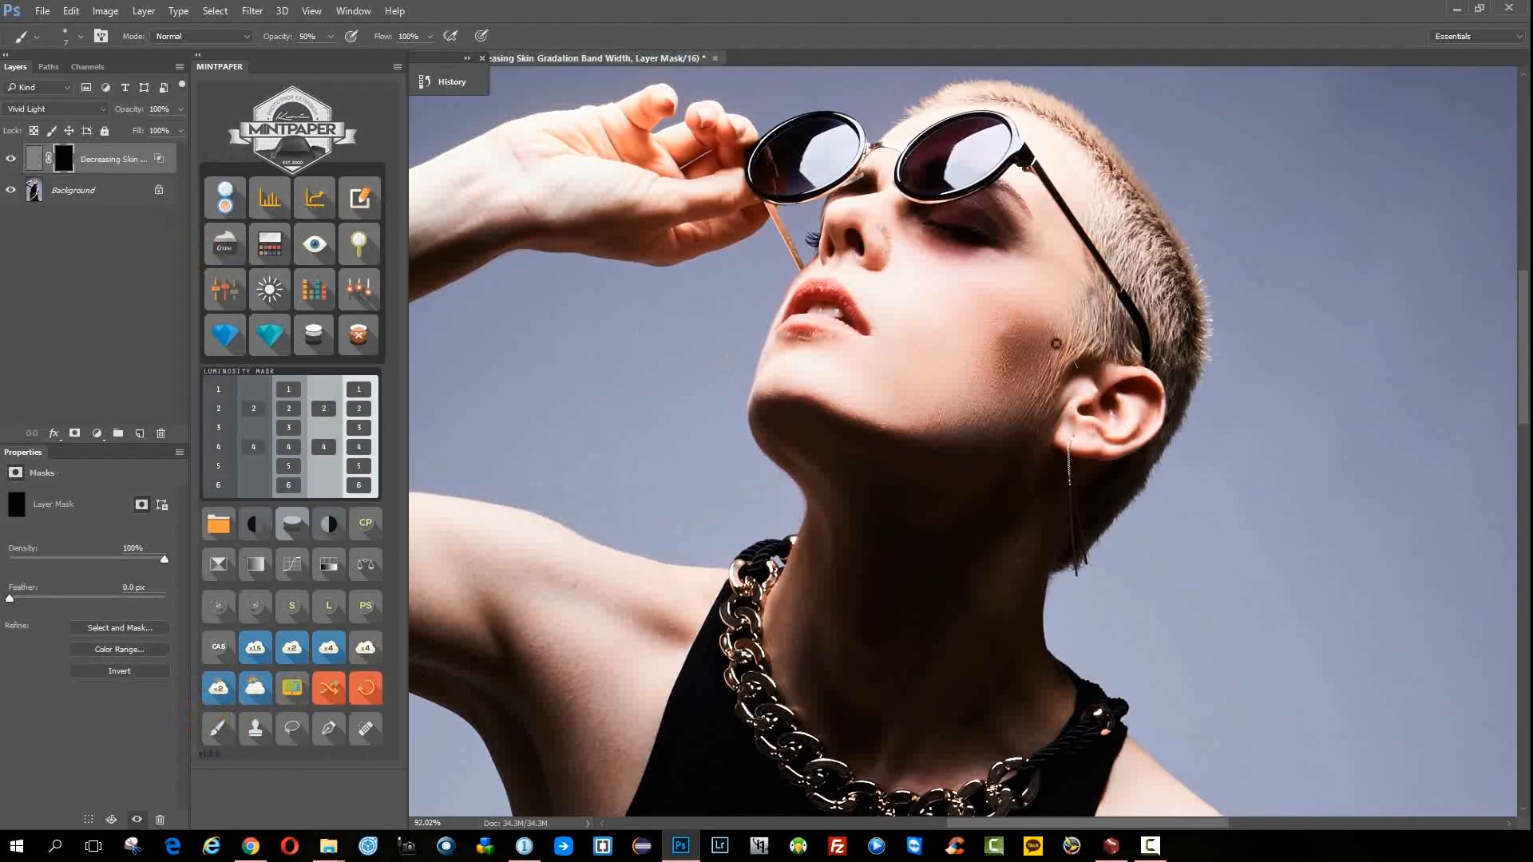
key("bracketright")
key("bracketright")
key("bracketright")
key("bracketright")
key("bracketright")
left_click(998, 334)
left_click(1003, 326)
left_click(1012, 330)
left_click(1024, 327)
left_click(1012, 339)
- Brush the skin gradation mask over the jaw, chin, temple and nose at 100 px, and delete the layer
key("bracketright")
key("bracketright")
key("bracketright")
key("bracketright")
left_click(982, 409)
left_click(912, 424)
left_click(787, 400)
left_click(784, 398)
left_click(1020, 399)
left_click(1028, 323)
left_click(1058, 281)
left_click(899, 258)
left_click(893, 230)
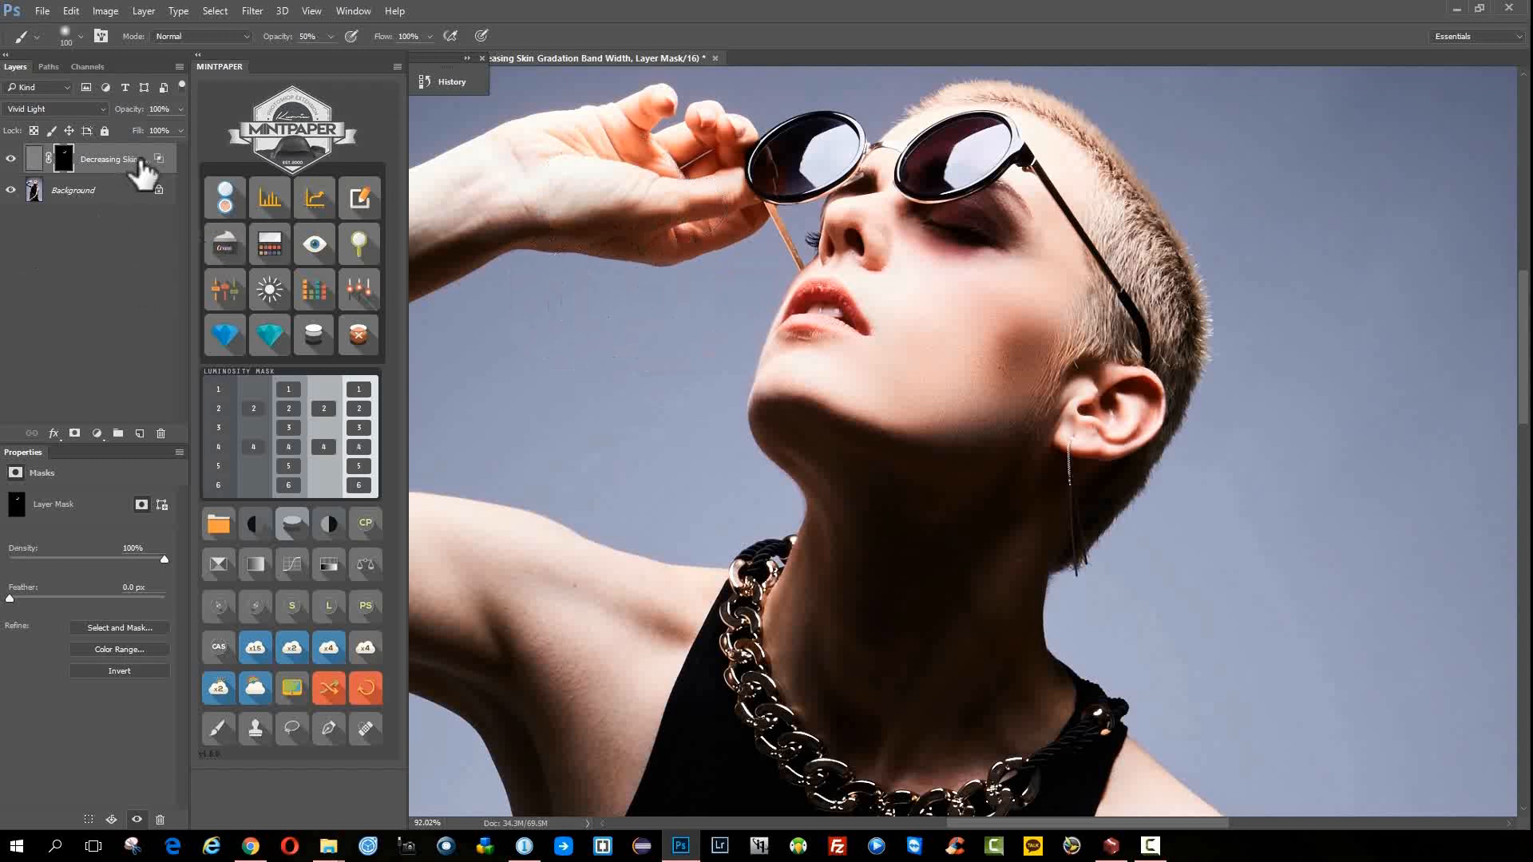
key("Delete")
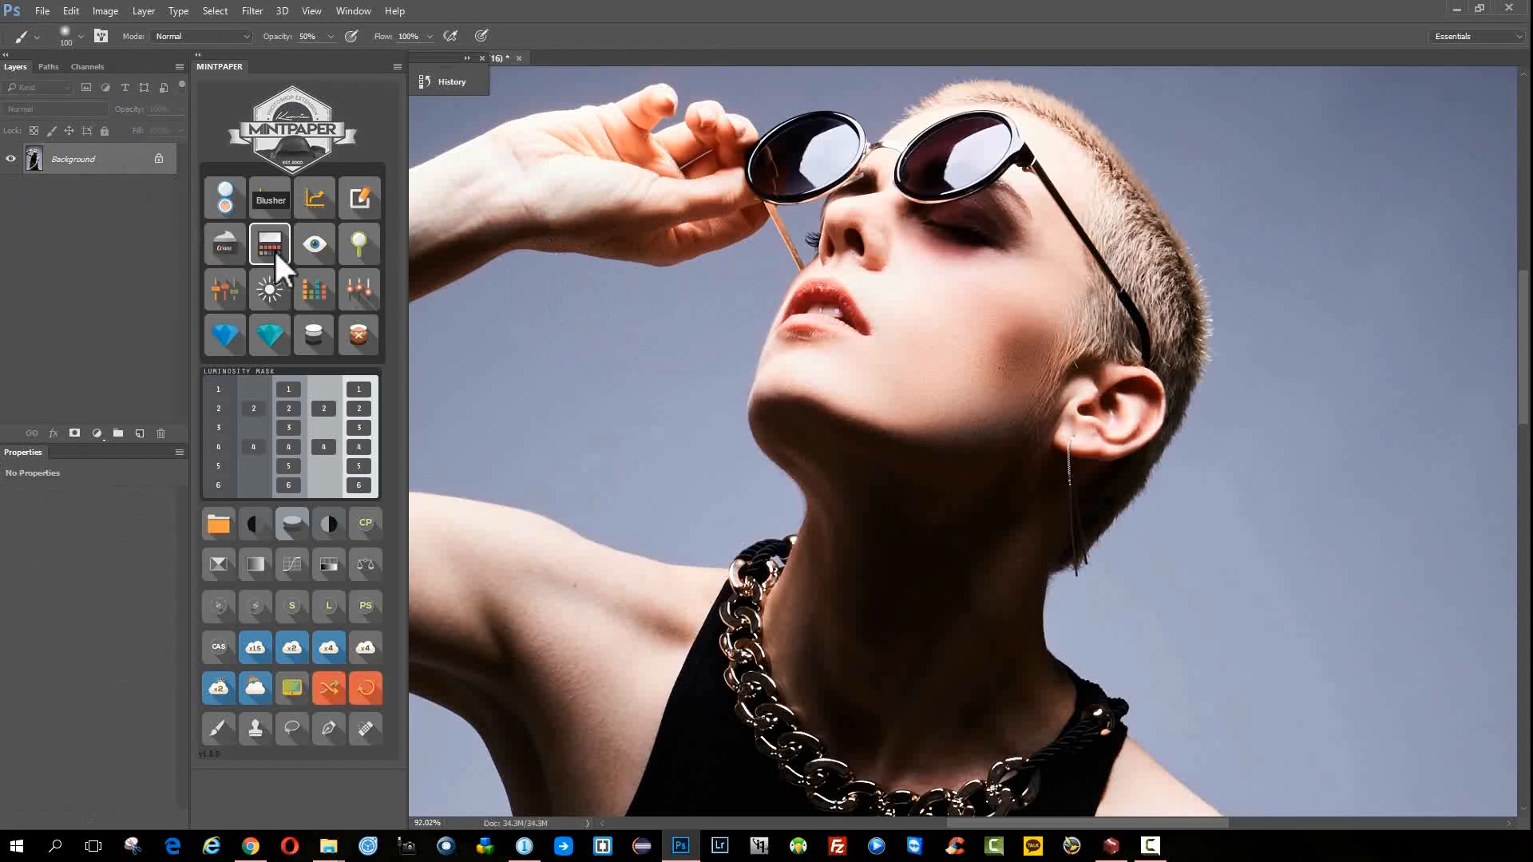
- Add a Cheek Blusher group and paint its mask over the cheek with a 175 px brush at 50% opacity
left_click(274, 251)
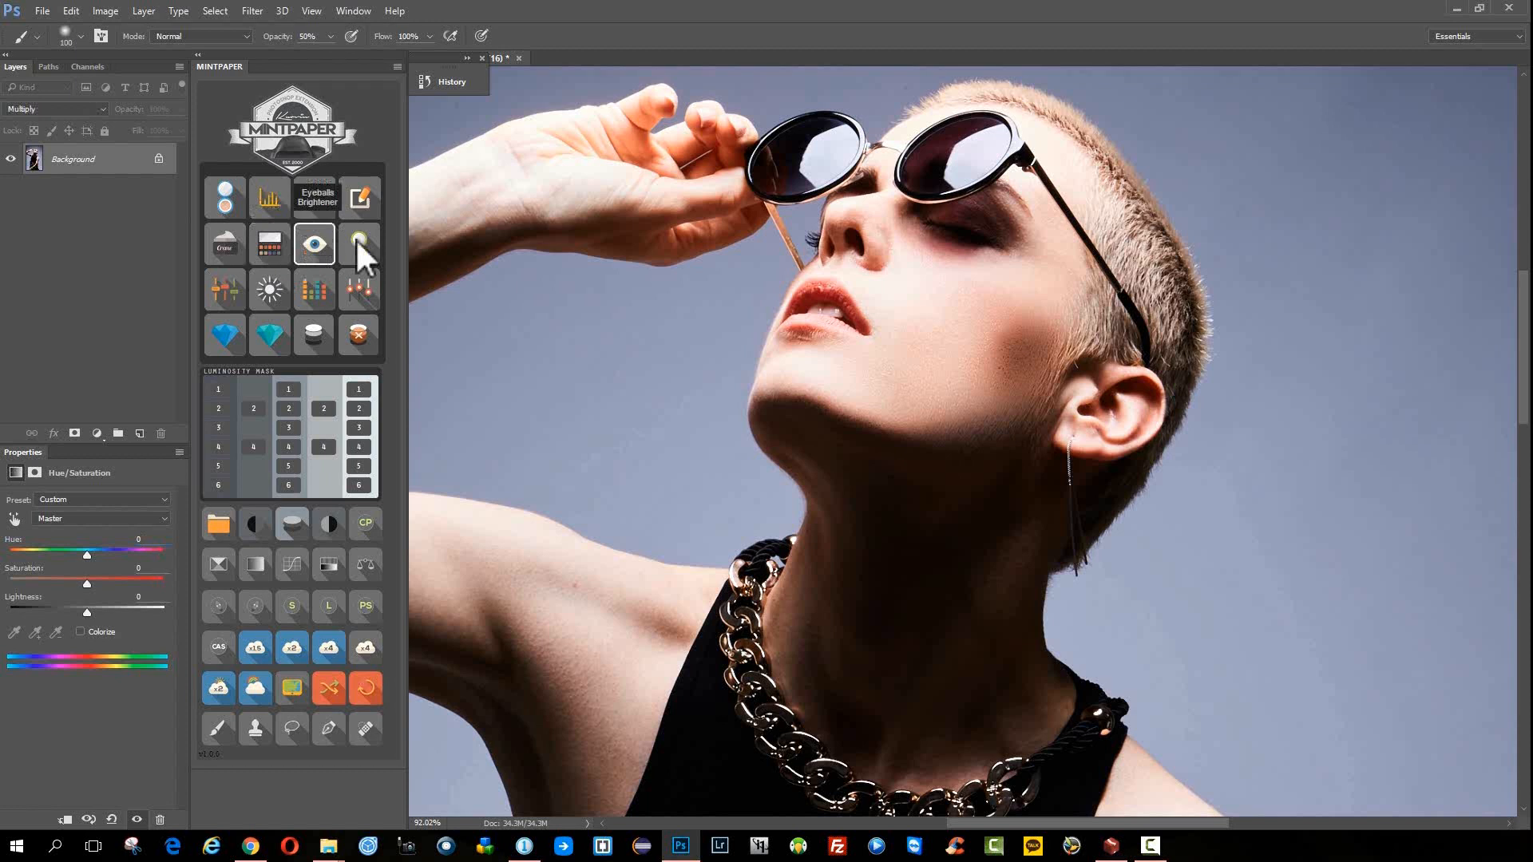
key("bracketright")
key("bracketright")
key("bracketright")
left_click(994, 312)
left_click(970, 309)
left_click_drag(970, 327, 992, 308)
left_click(1010, 331)
left_click(1025, 342)
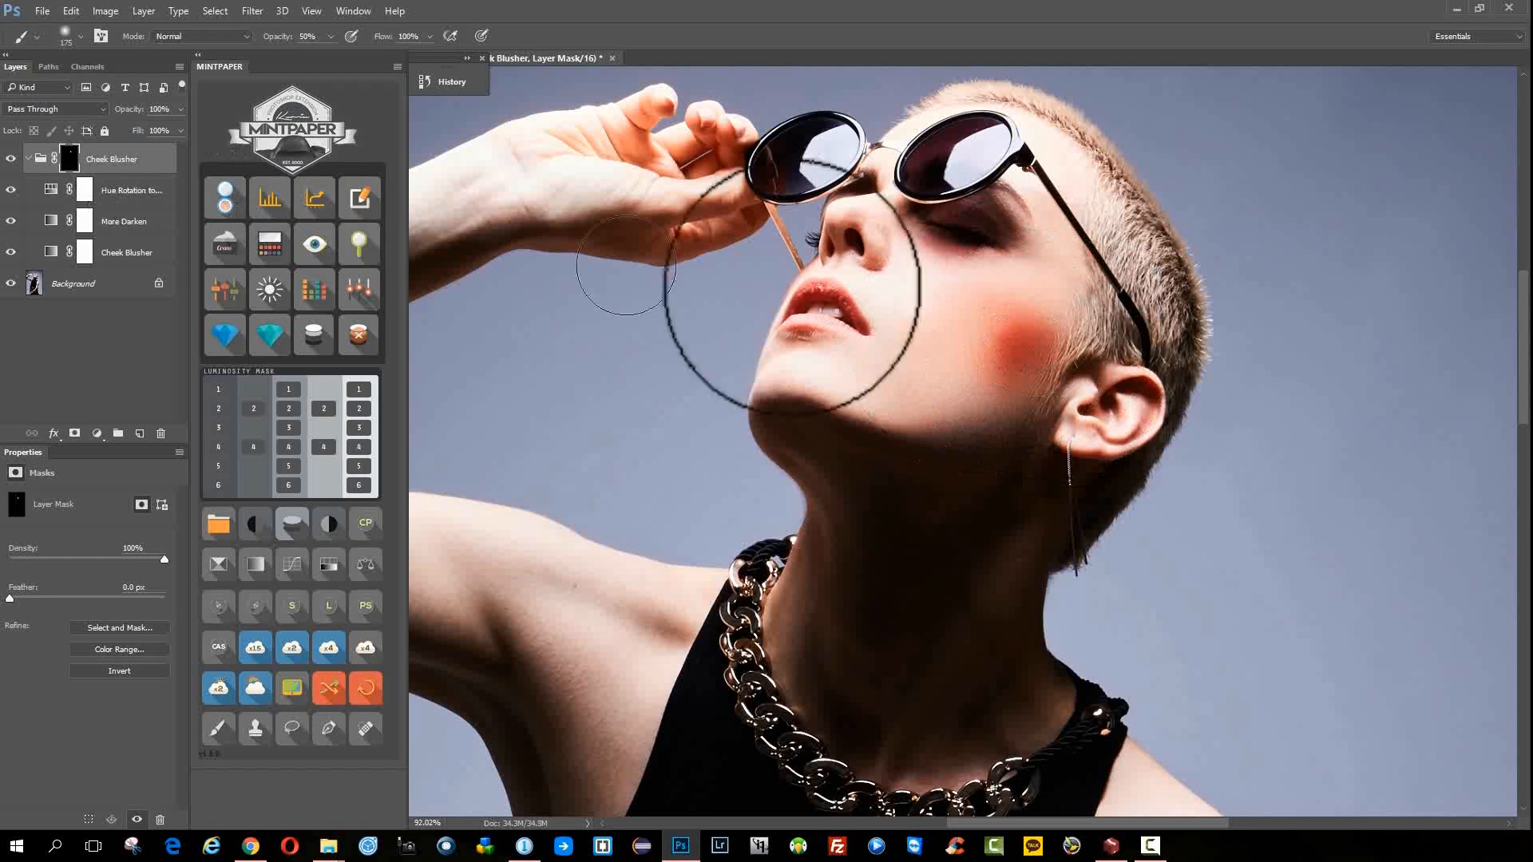
- Lower the opacity of the Cheek Blusher group
left_click(141, 196)
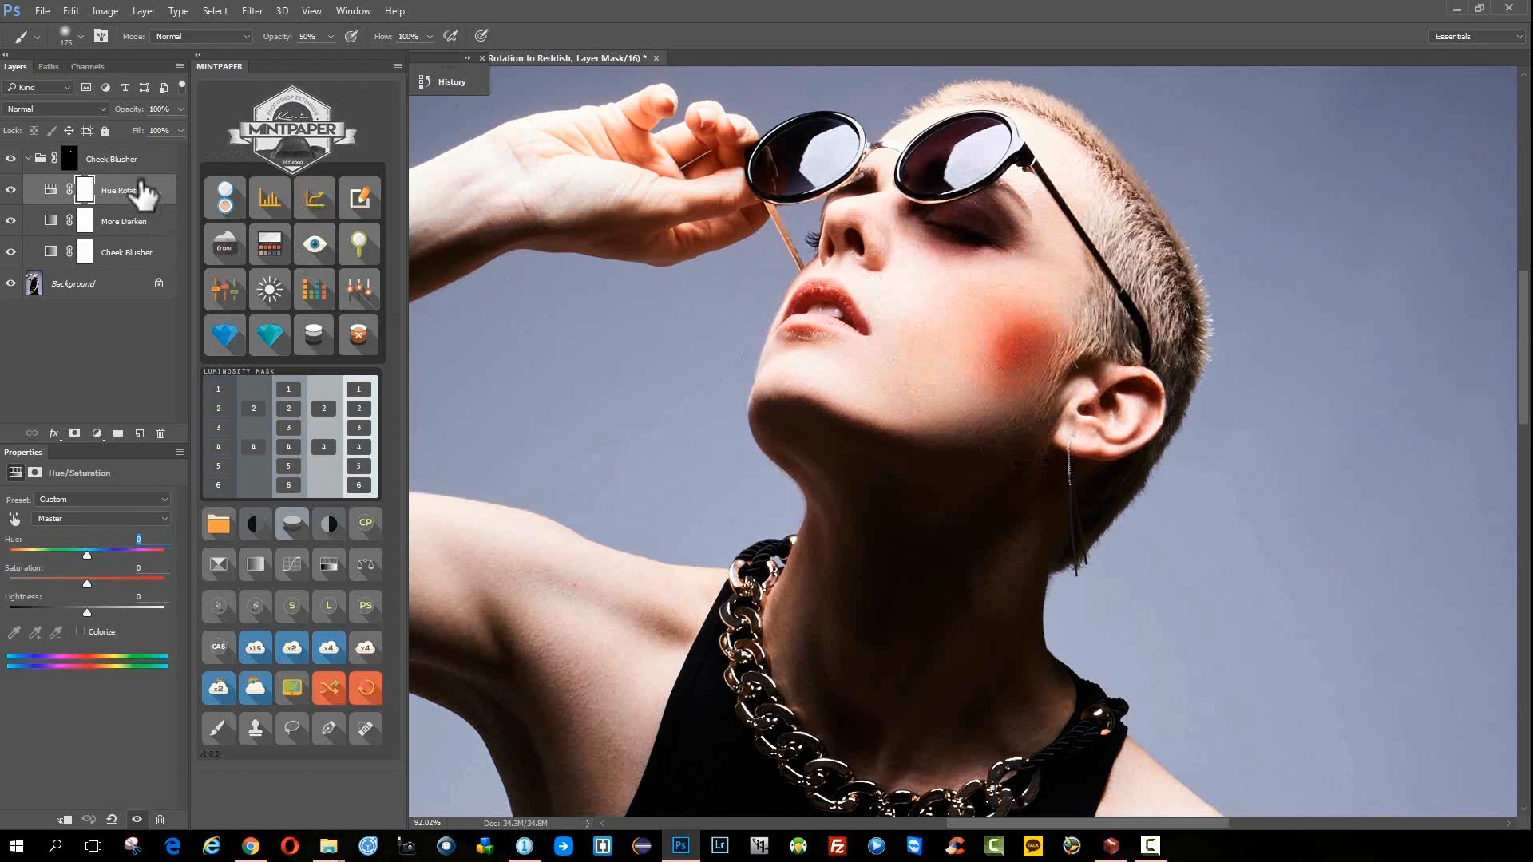
left_click(138, 156)
key("v")
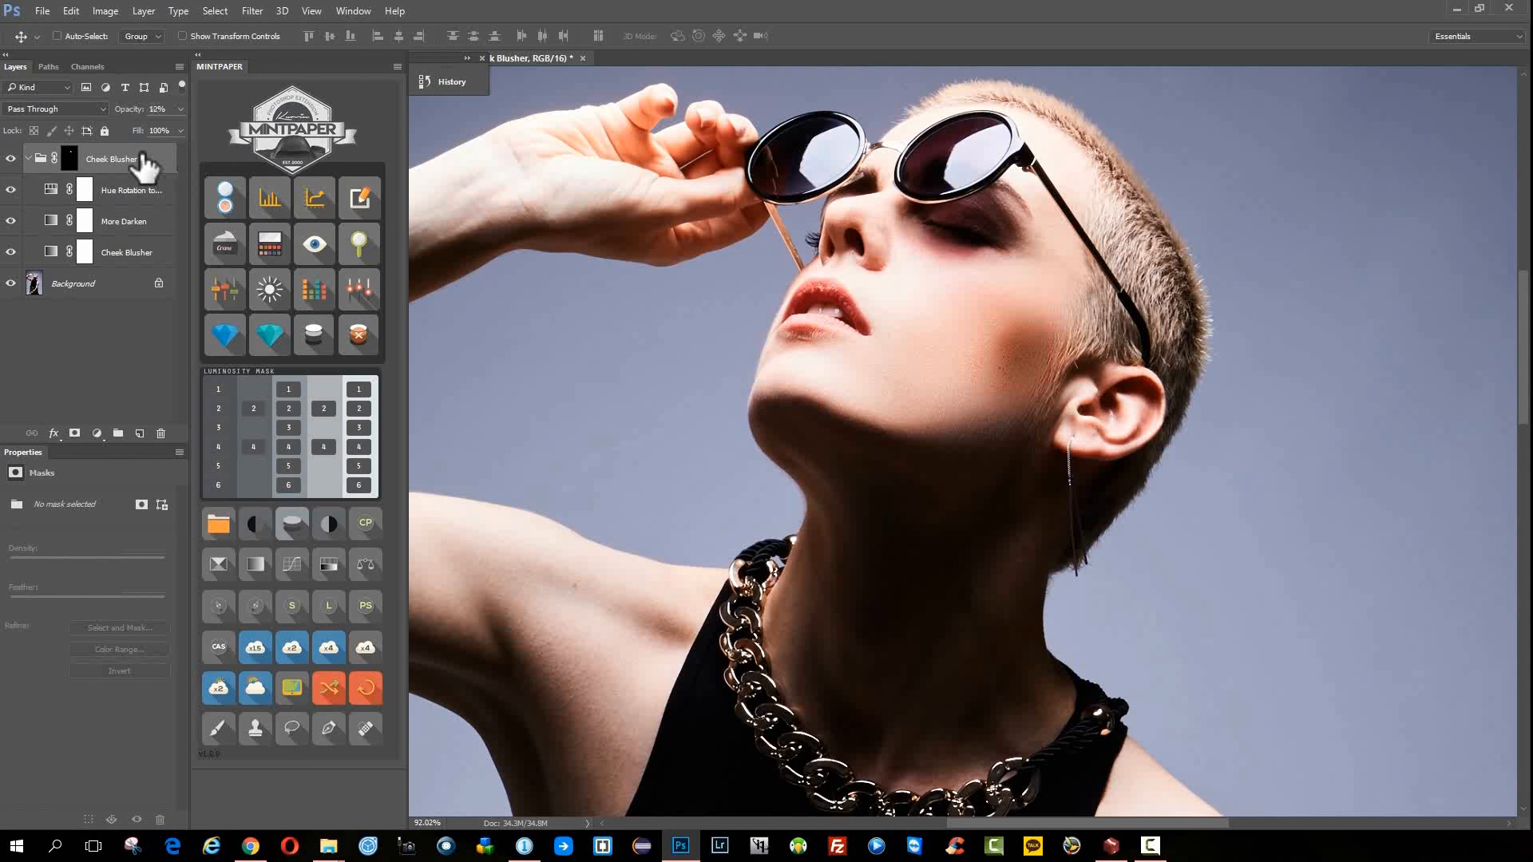
- Set the Hue Rotation layer's hue to -6 and lightness to -8, and delete the Cheek Blusher group
left_click(126, 195)
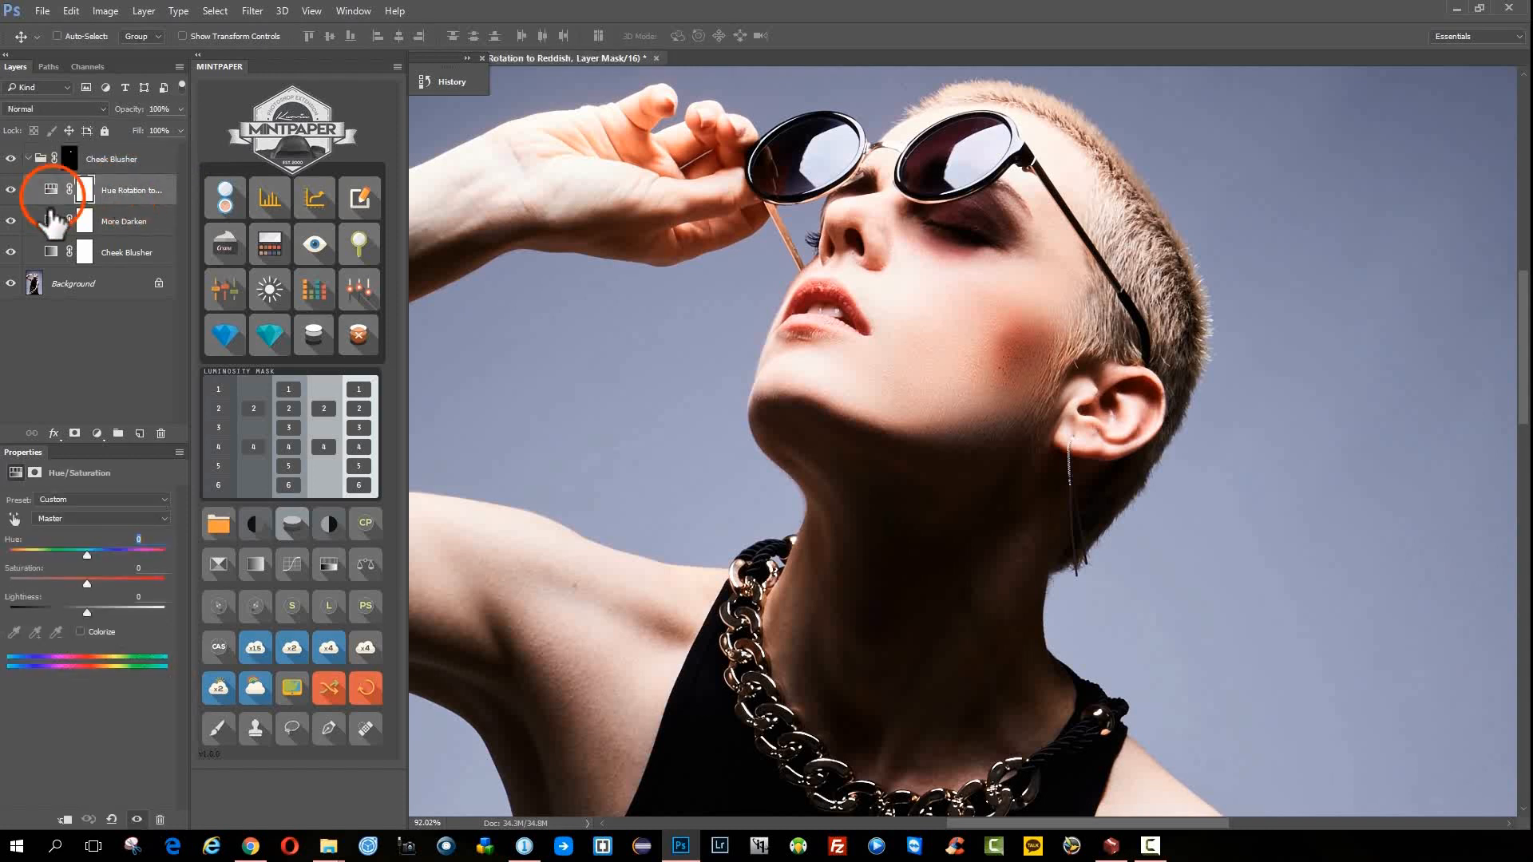
left_click_drag(82, 552, 119, 556)
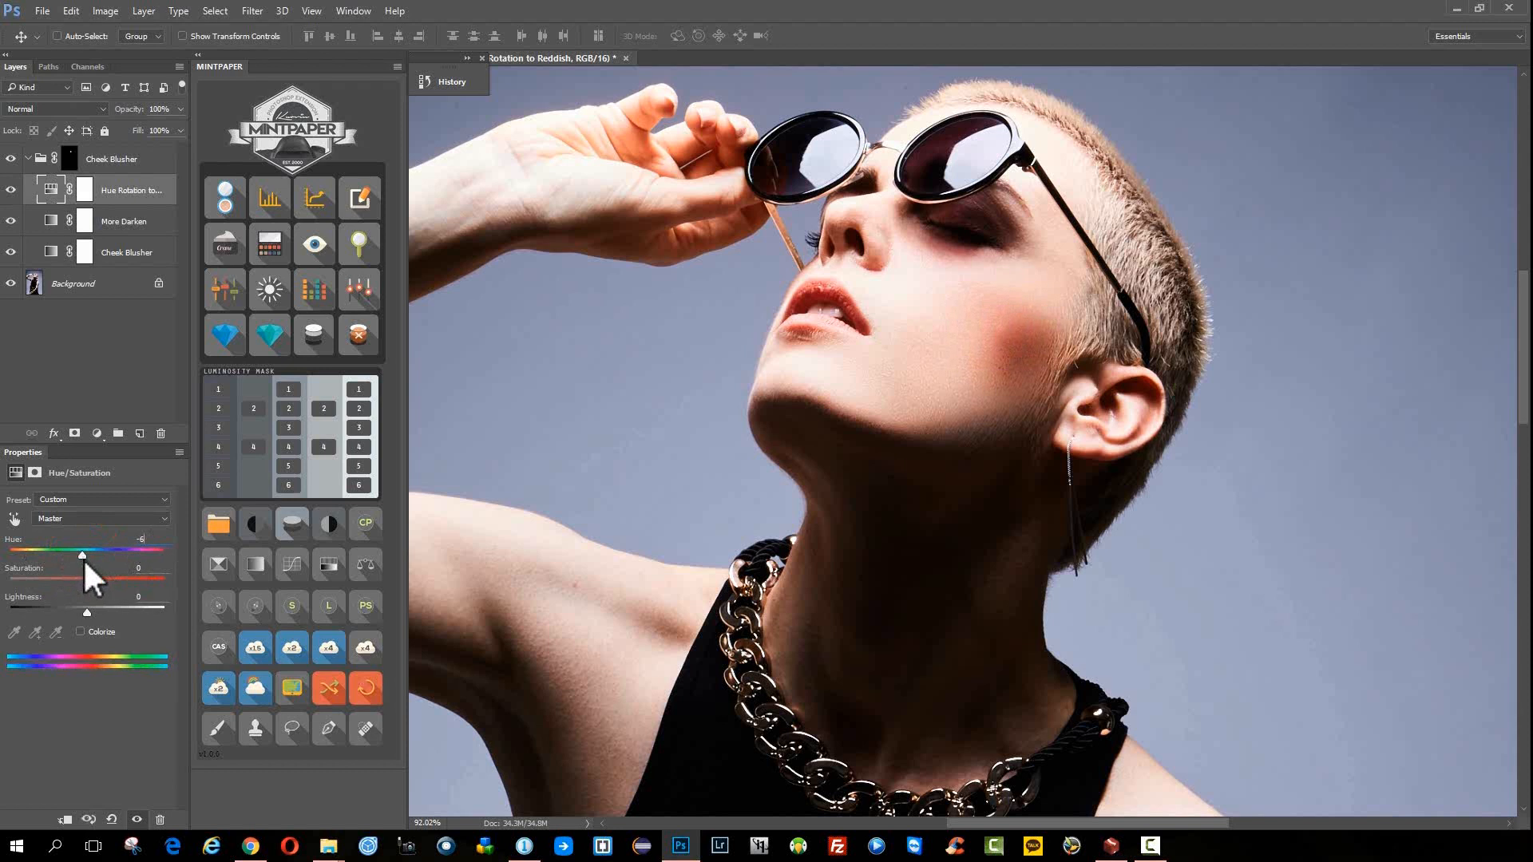
mouse_move(73, 612)
left_mouse_down()
mouse_move(60, 611)
mouse_move(83, 608)
left_mouse_up()
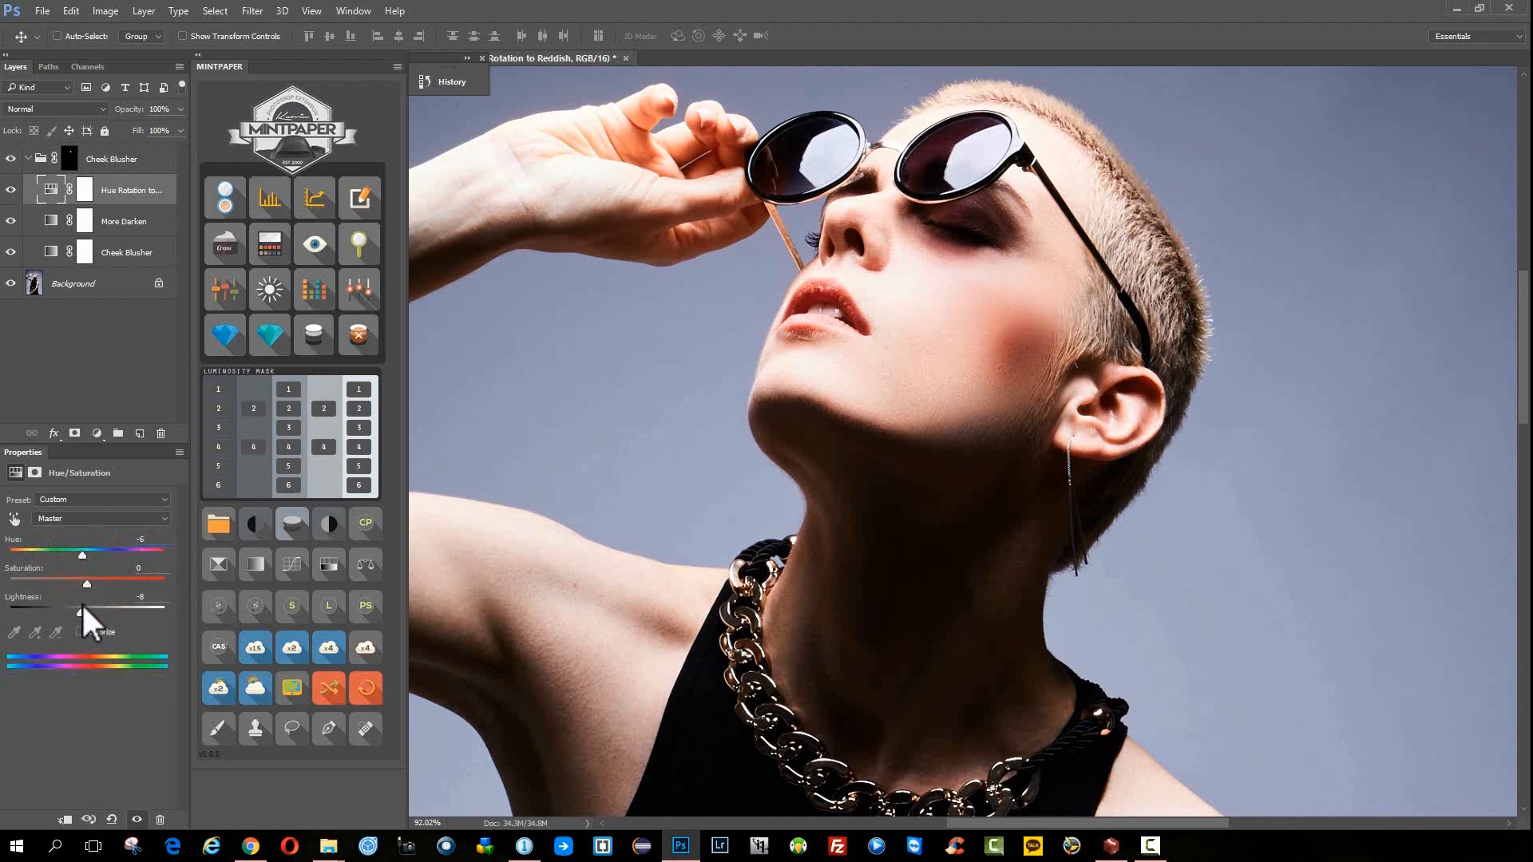
mouse_move(979, 306)
left_mouse_down()
mouse_move(932, 306)
mouse_move(961, 312)
left_mouse_up()
left_click(123, 160)
key("Delete")
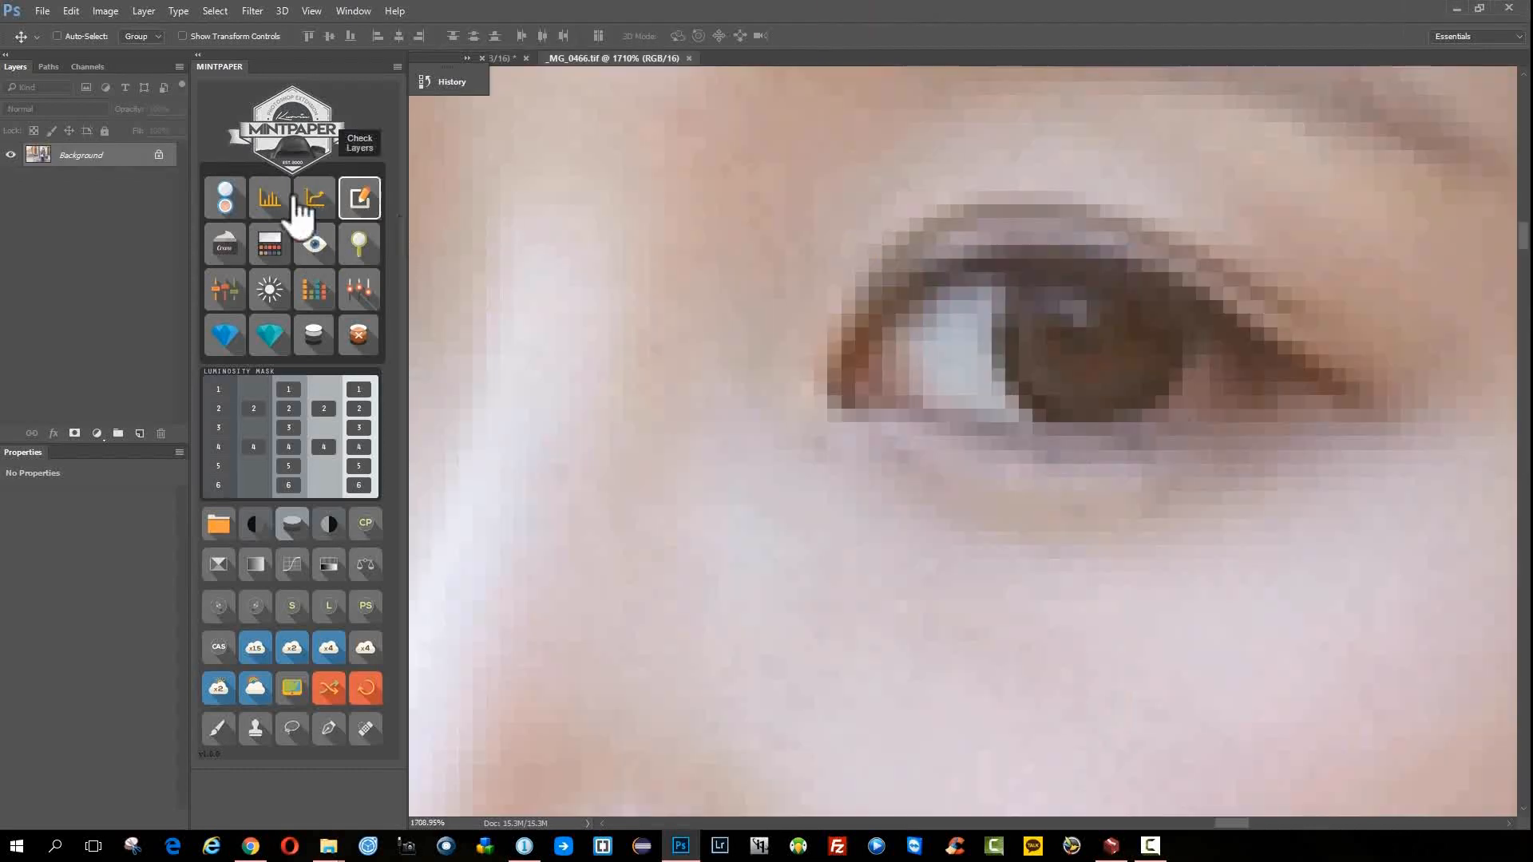
- Apply the Eyeballs Brightener to _MG_0466.tif and paint the Enhanced Iris mask over the eye with a much smaller brush
left_click(300, 233)
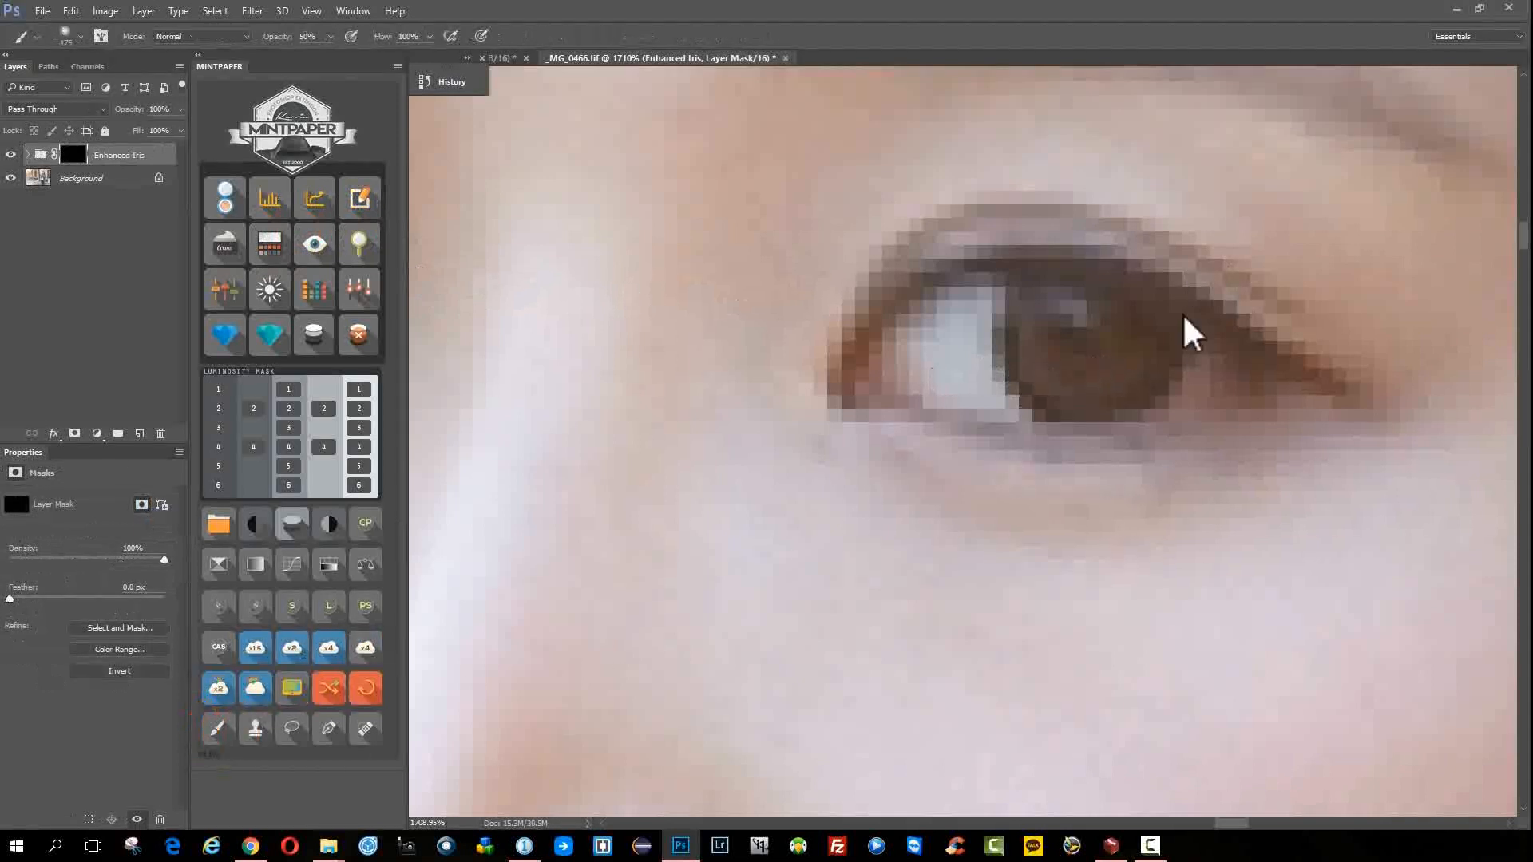
key("bracketleft")
key("bracketleft")
key("bracketleft")
key("bracketleft")
key("bracketleft")
key("bracketleft")
key("bracketleft")
key("bracketleft")
key("bracketleft")
key("bracketleft")
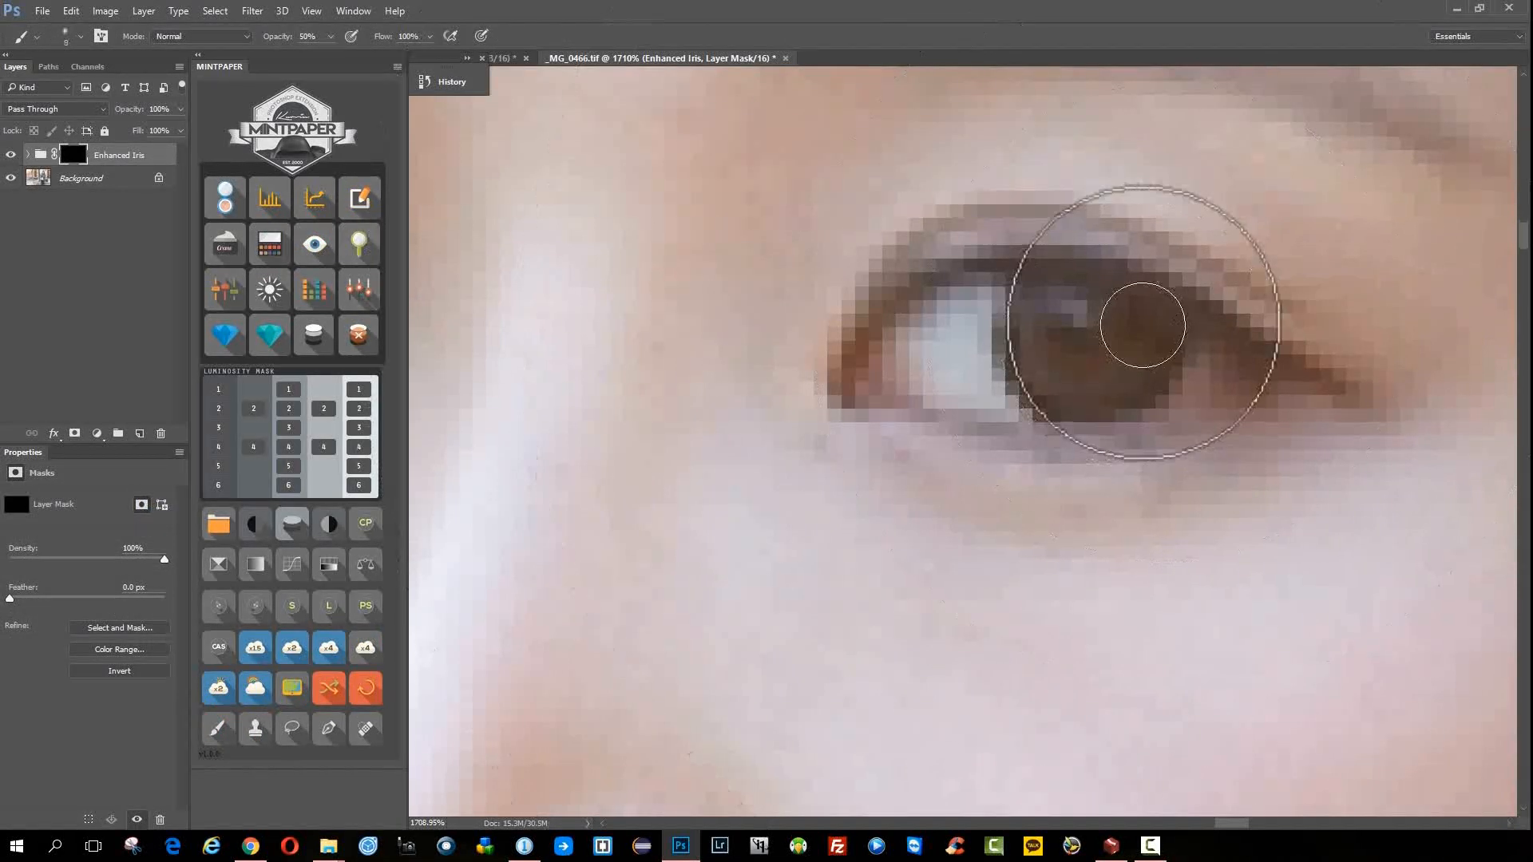
mouse_move(1143, 333)
left_mouse_down()
mouse_move(977, 324)
mouse_move(907, 353)
mouse_move(940, 369)
mouse_move(1193, 355)
mouse_move(1207, 439)
left_mouse_up()
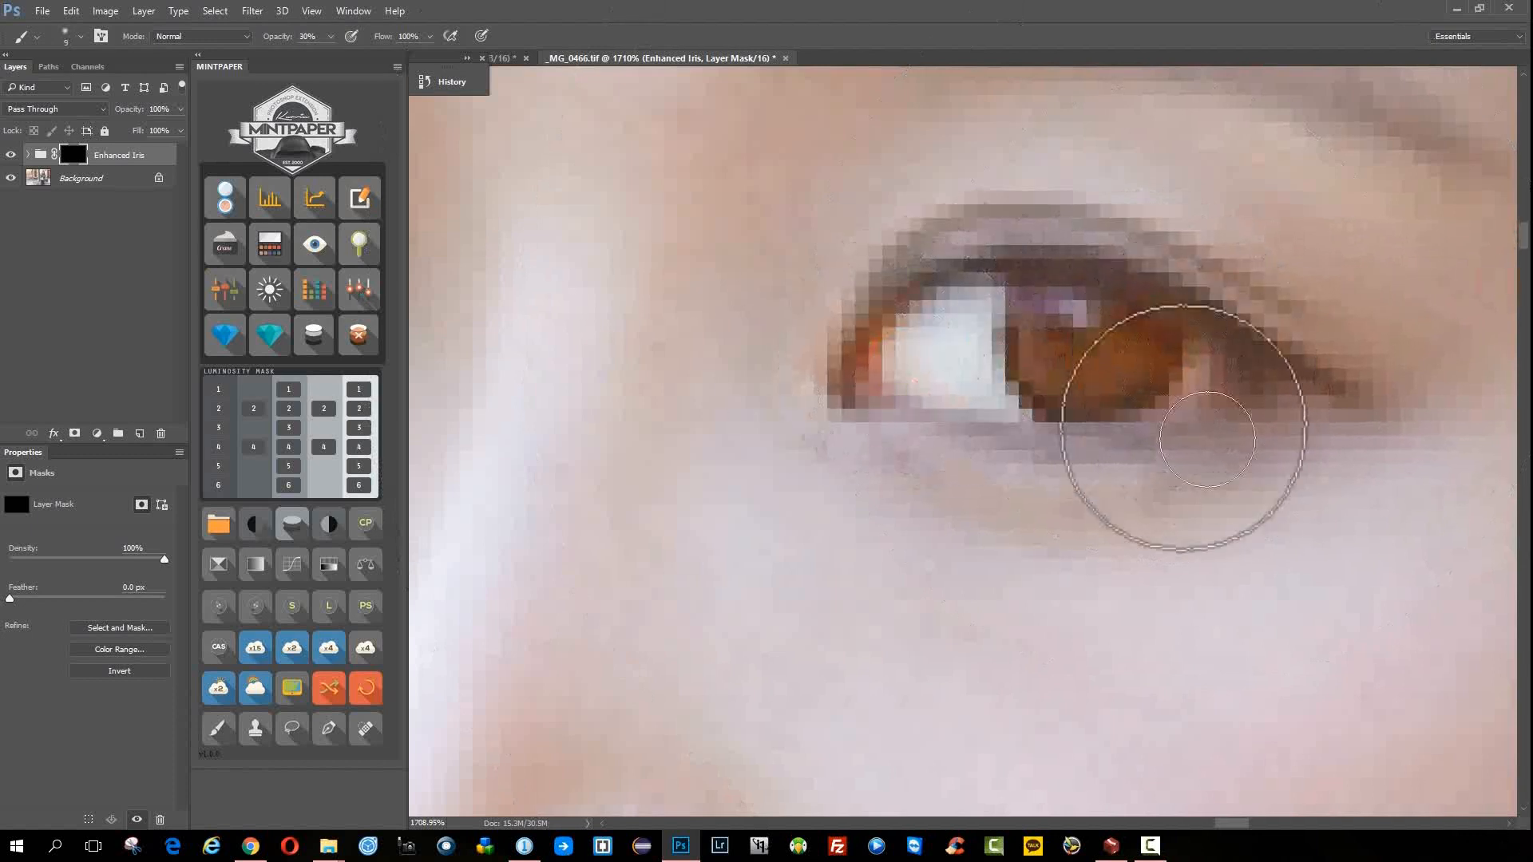
- Expand the Enhanced Iris group and brush the Saturation Iris mask over the iris at 30% opacity
left_click(28, 155)
left_click(86, 200)
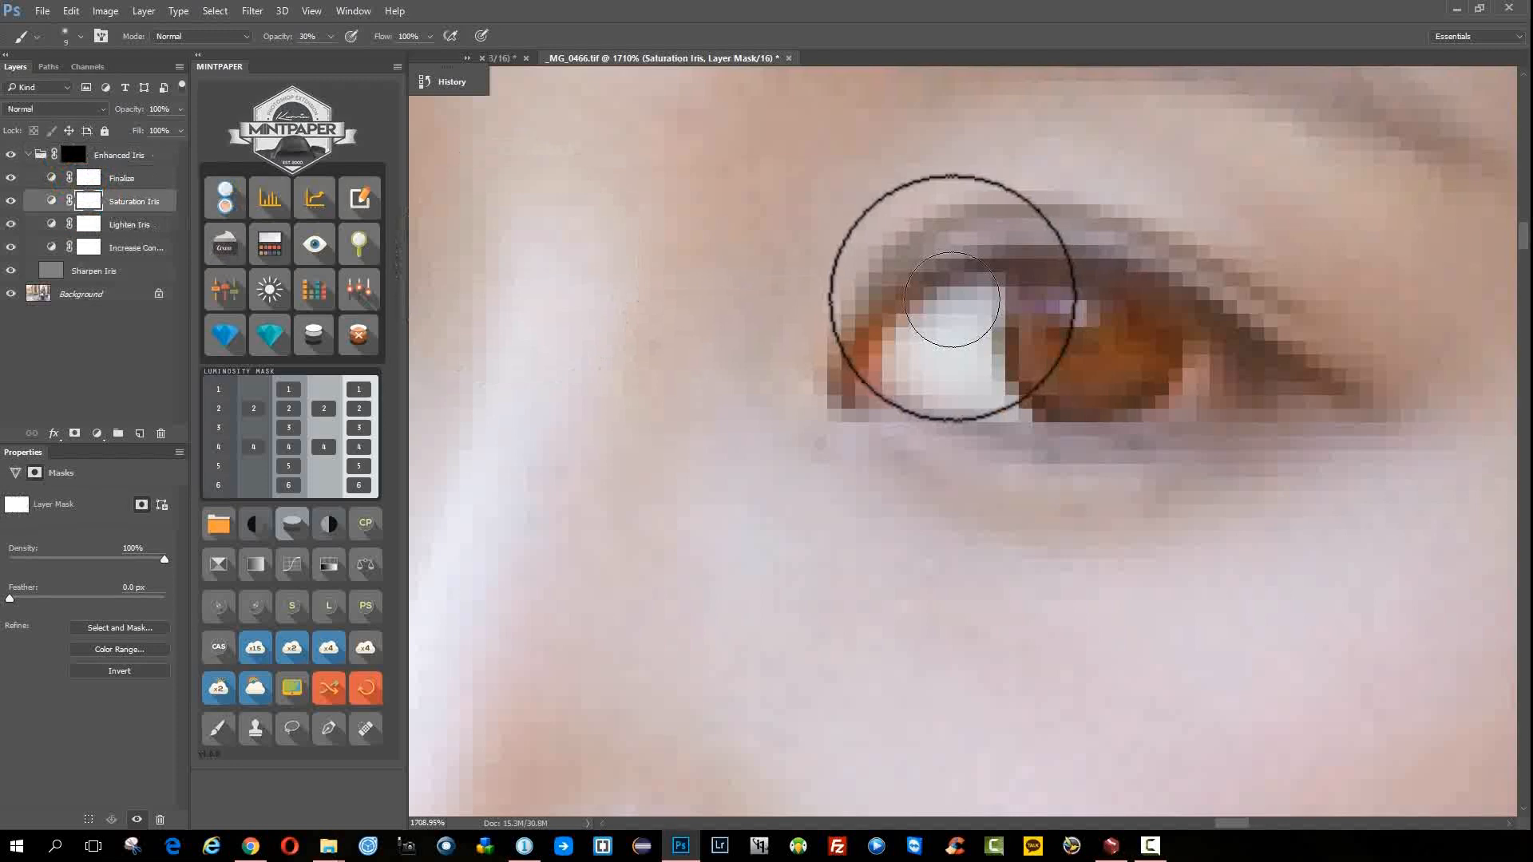
left_click(1057, 312)
left_click(1122, 325)
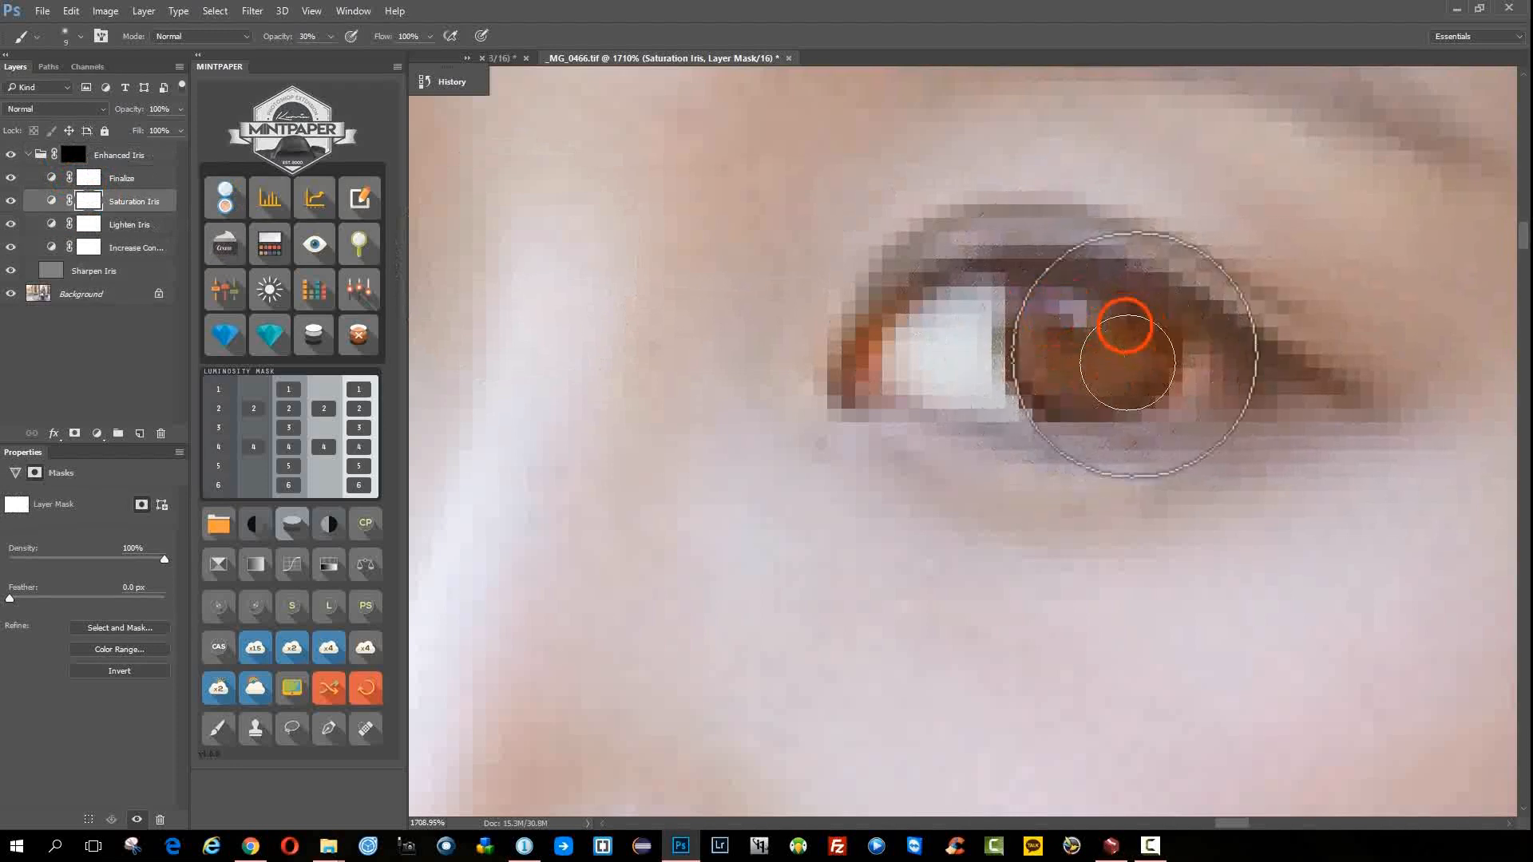
- Brush the Lighten Iris mask over the iris and both corners of the eye at 30% opacity
left_click(90, 223)
left_click(1037, 301)
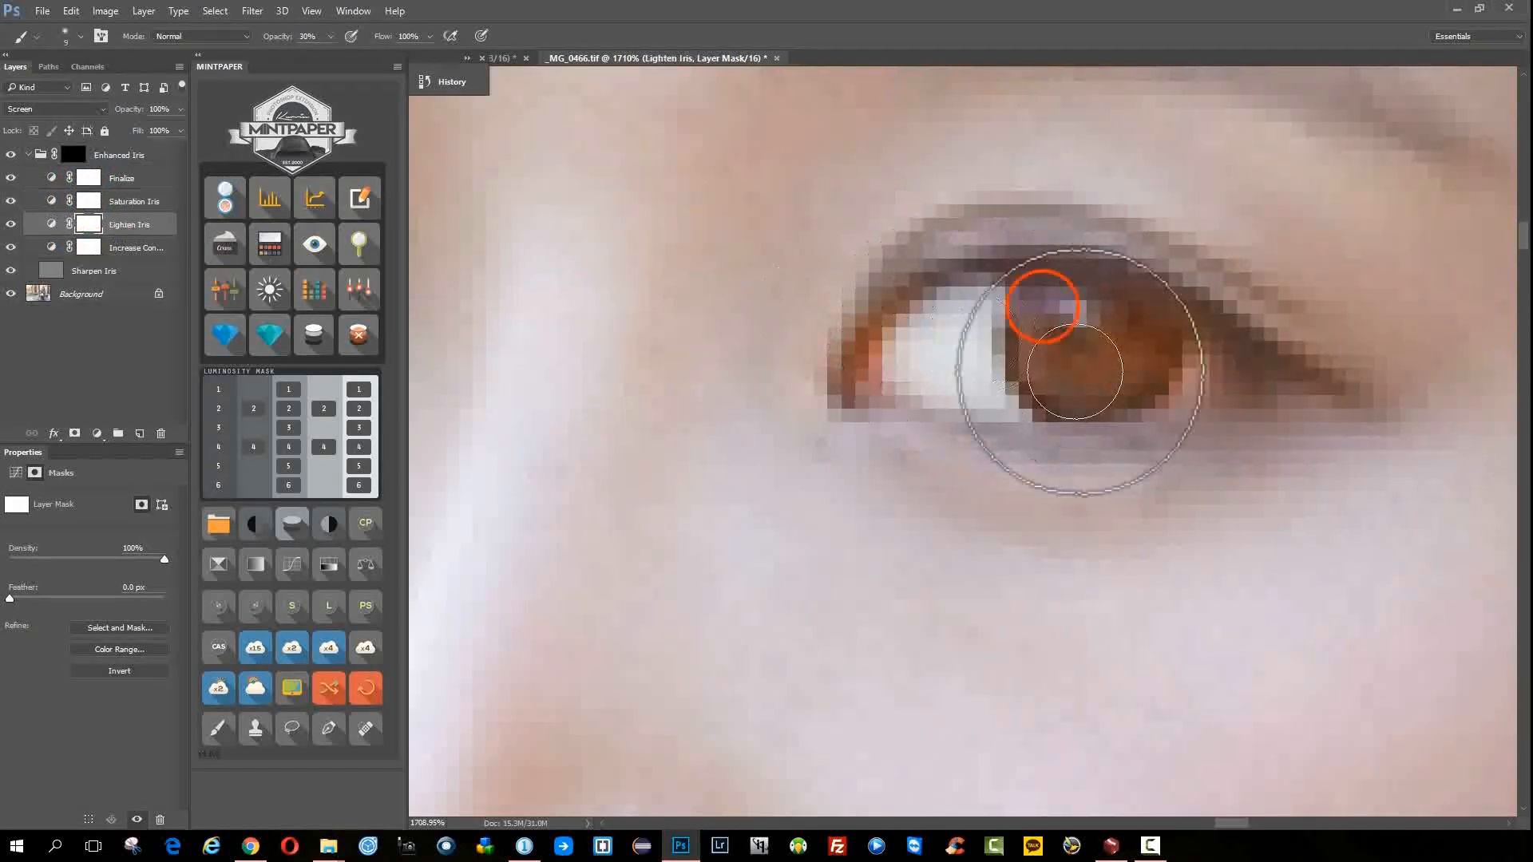
left_click(1115, 312)
left_click(891, 309)
left_click(857, 378)
left_click(1202, 344)
left_click(1184, 405)
- Brush the Saturation Iris mask over both eye corners and the inner part of the iris
left_click(90, 201)
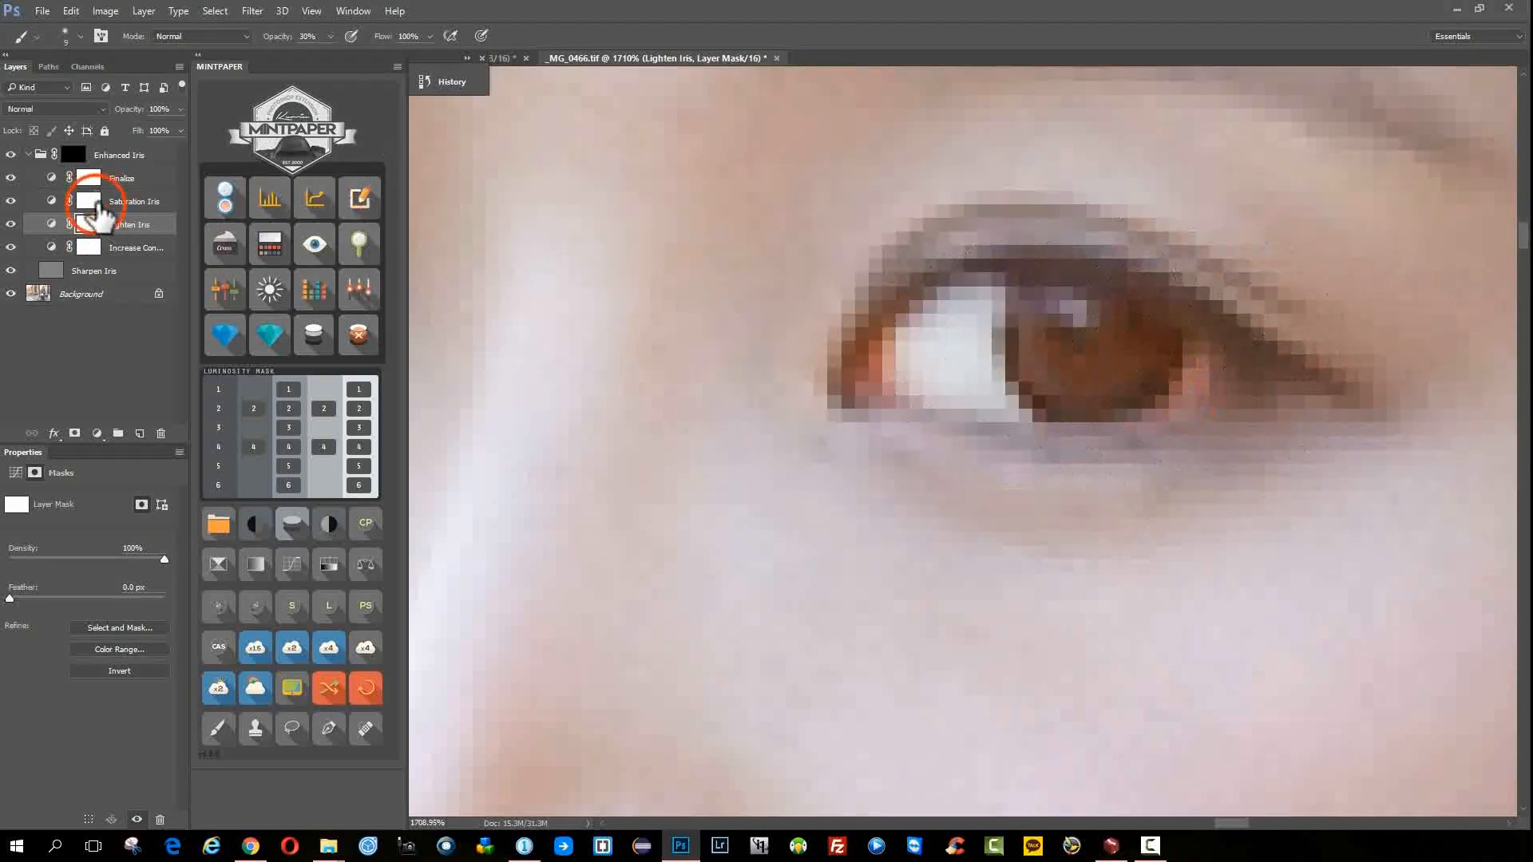
left_click(890, 308)
left_click(868, 388)
left_click(1196, 355)
left_click(1173, 403)
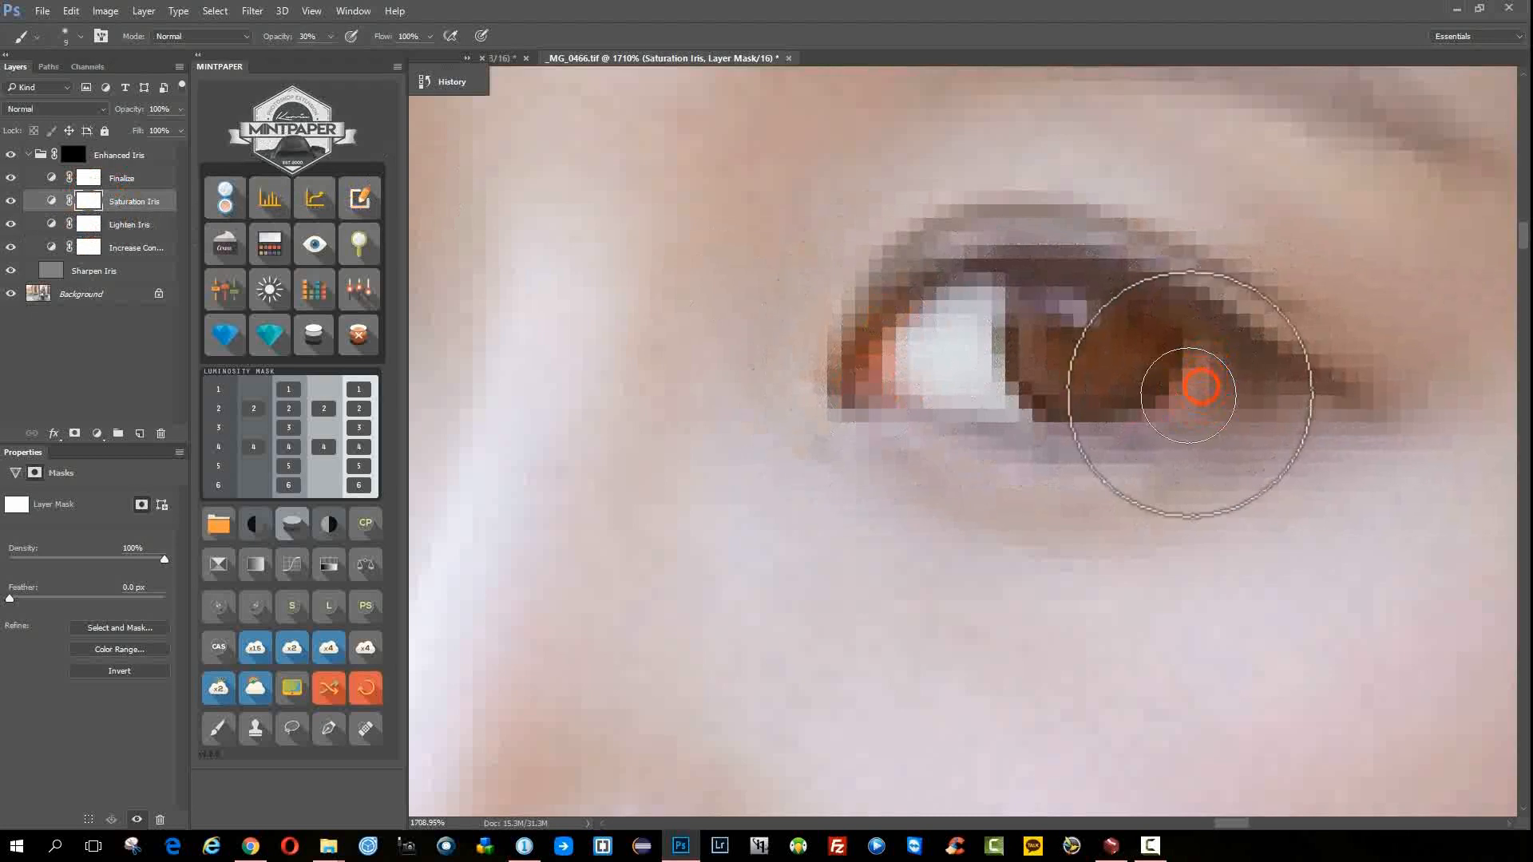
left_click_drag(1083, 366, 1042, 335)
left_click(1050, 363)
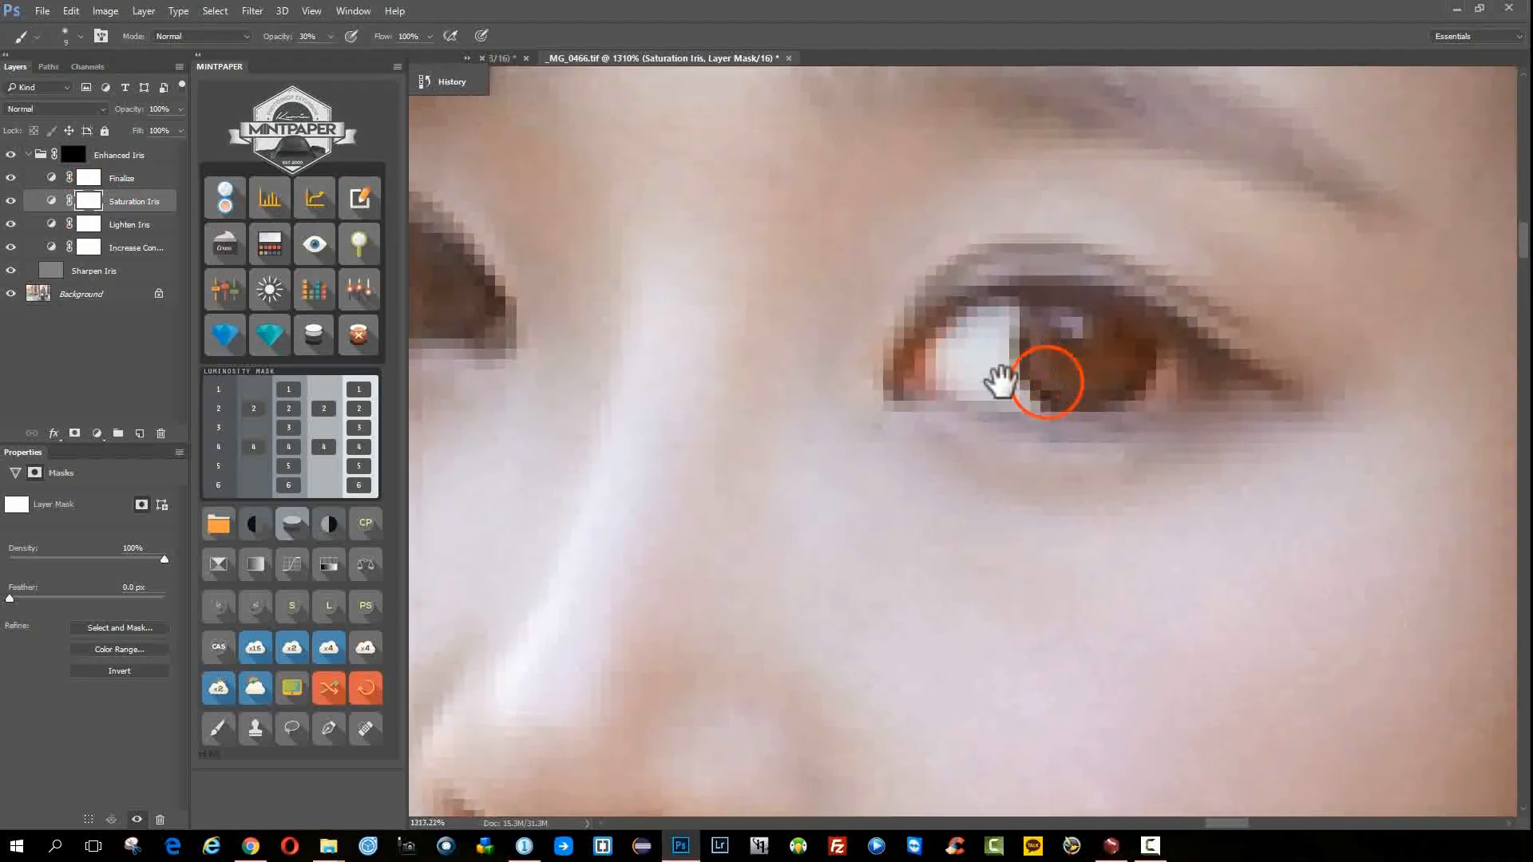
- Set the Enhanced Iris group's opacity to 50% and compare the eye with the group hidden and shown
left_click(11, 155)
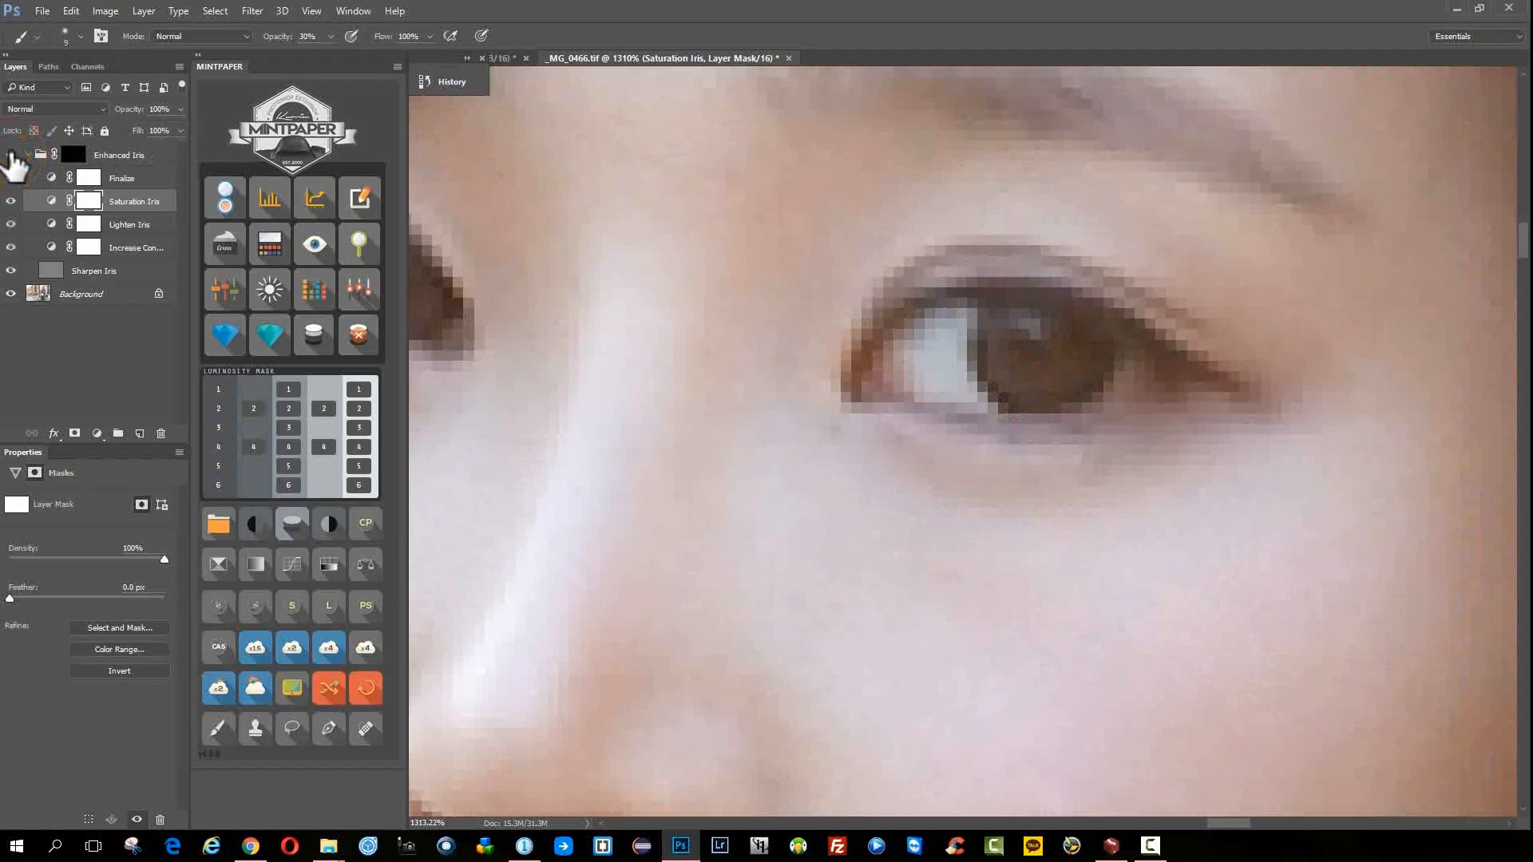
left_click(11, 155)
key("v")
left_click(120, 156)
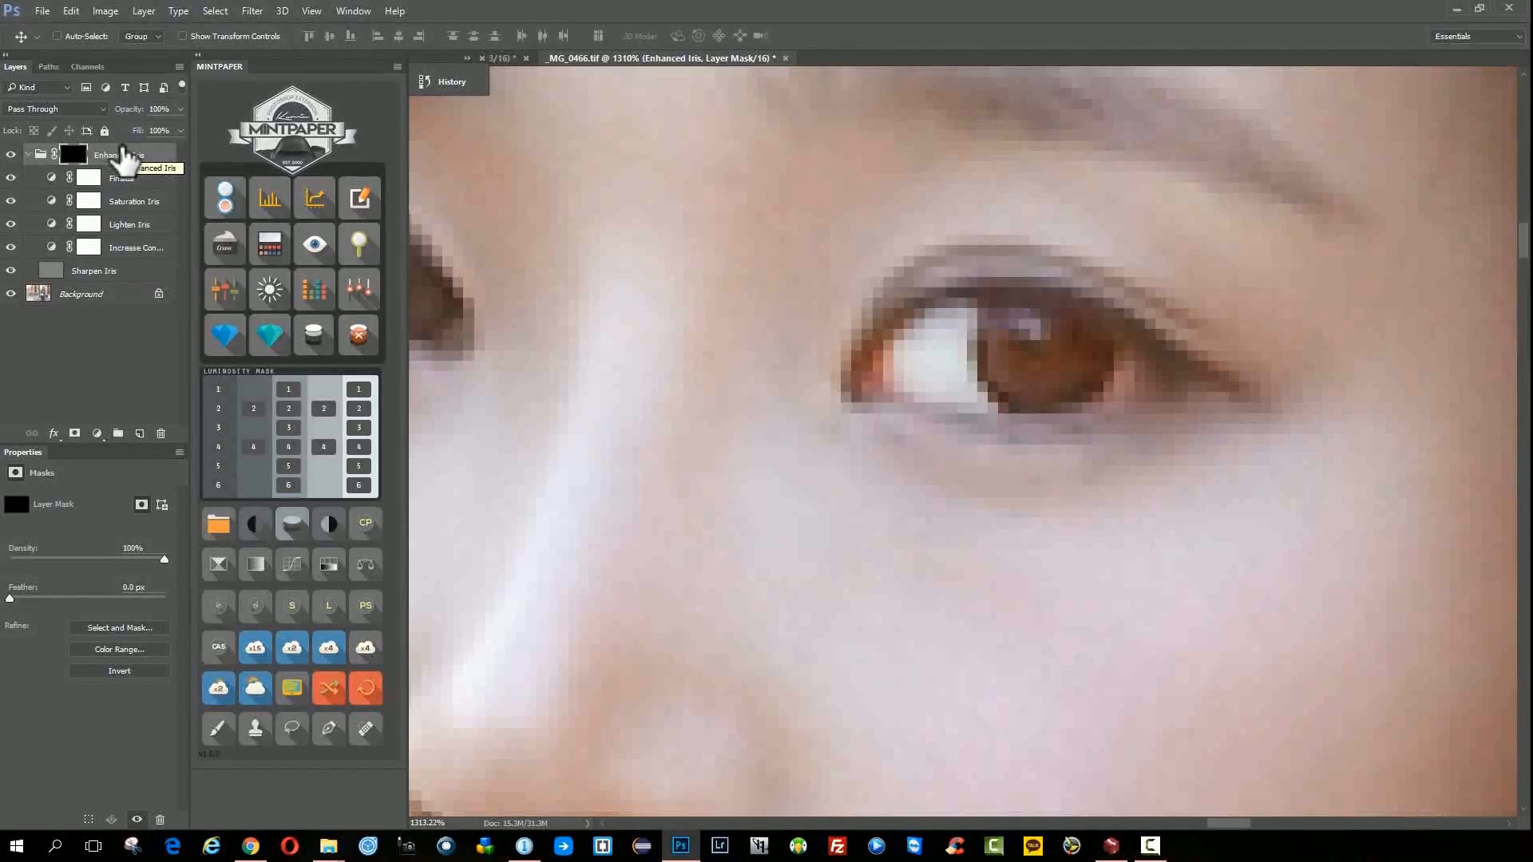
key("5")
left_click(11, 155)
left_click(11, 155)
- Merge the visible layers of _MG_0466.tif and close the document without saving
left_click(138, 158)
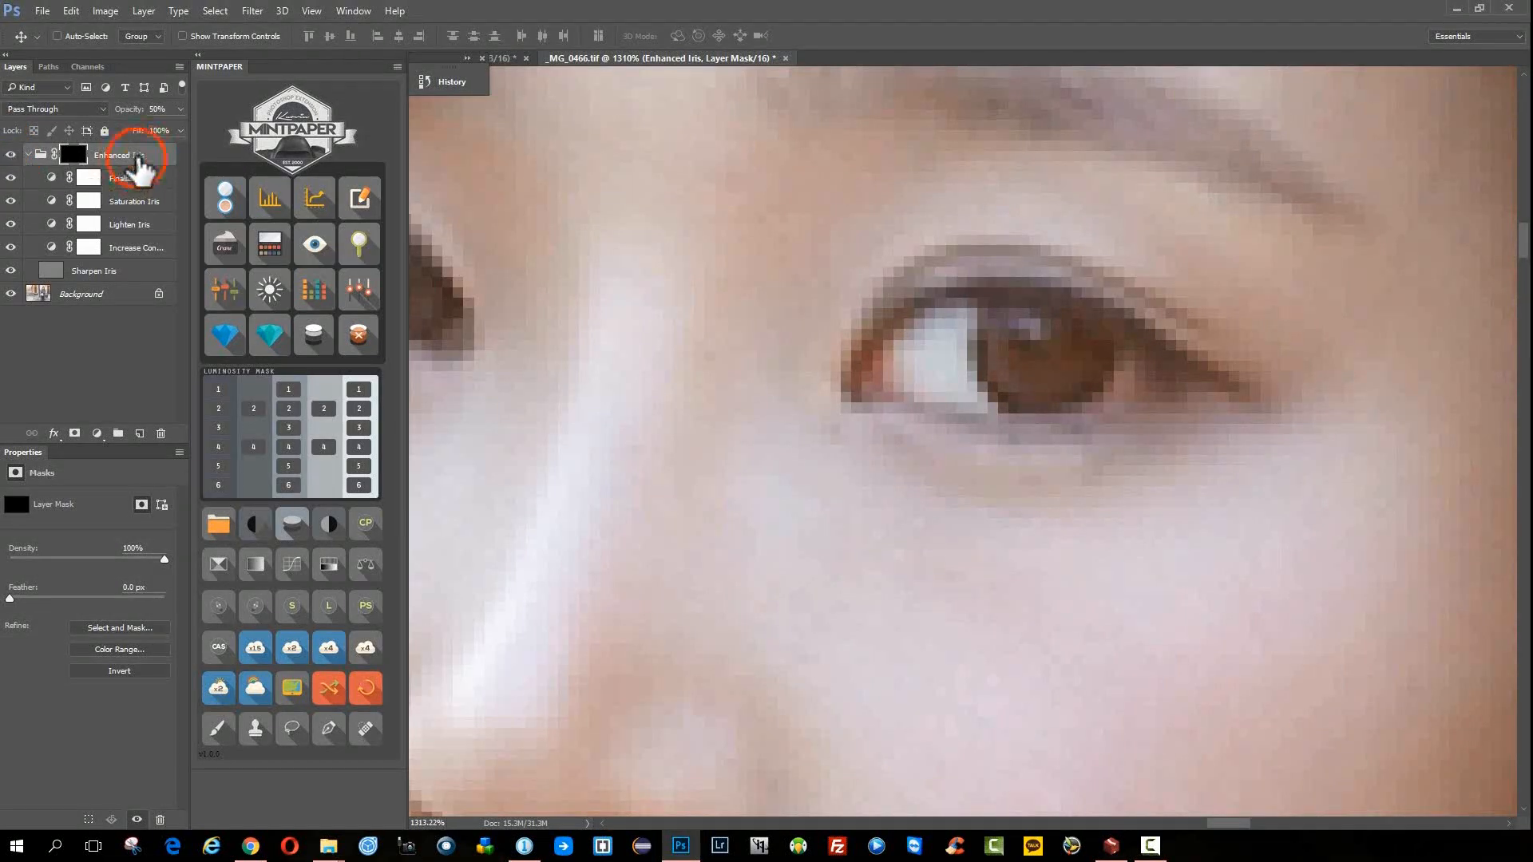
key("ctrl+shift+e")
key("ctrl+w")
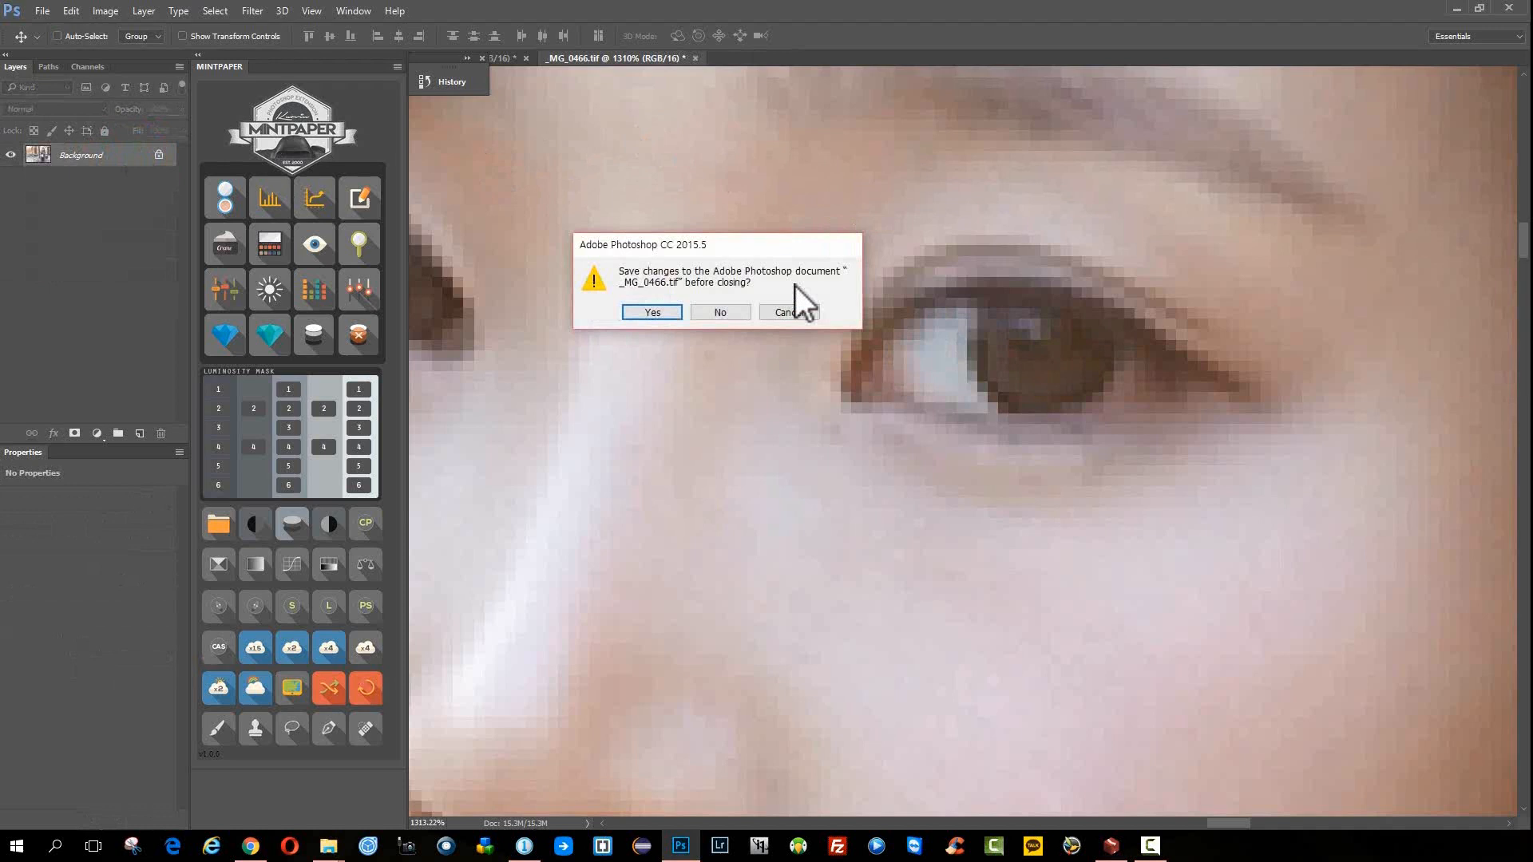
left_click(721, 313)
- Add a Teeth Whitening group to the portrait and paint its mask over the face with a 1400 px brush at 30% opacity
left_click(361, 244)
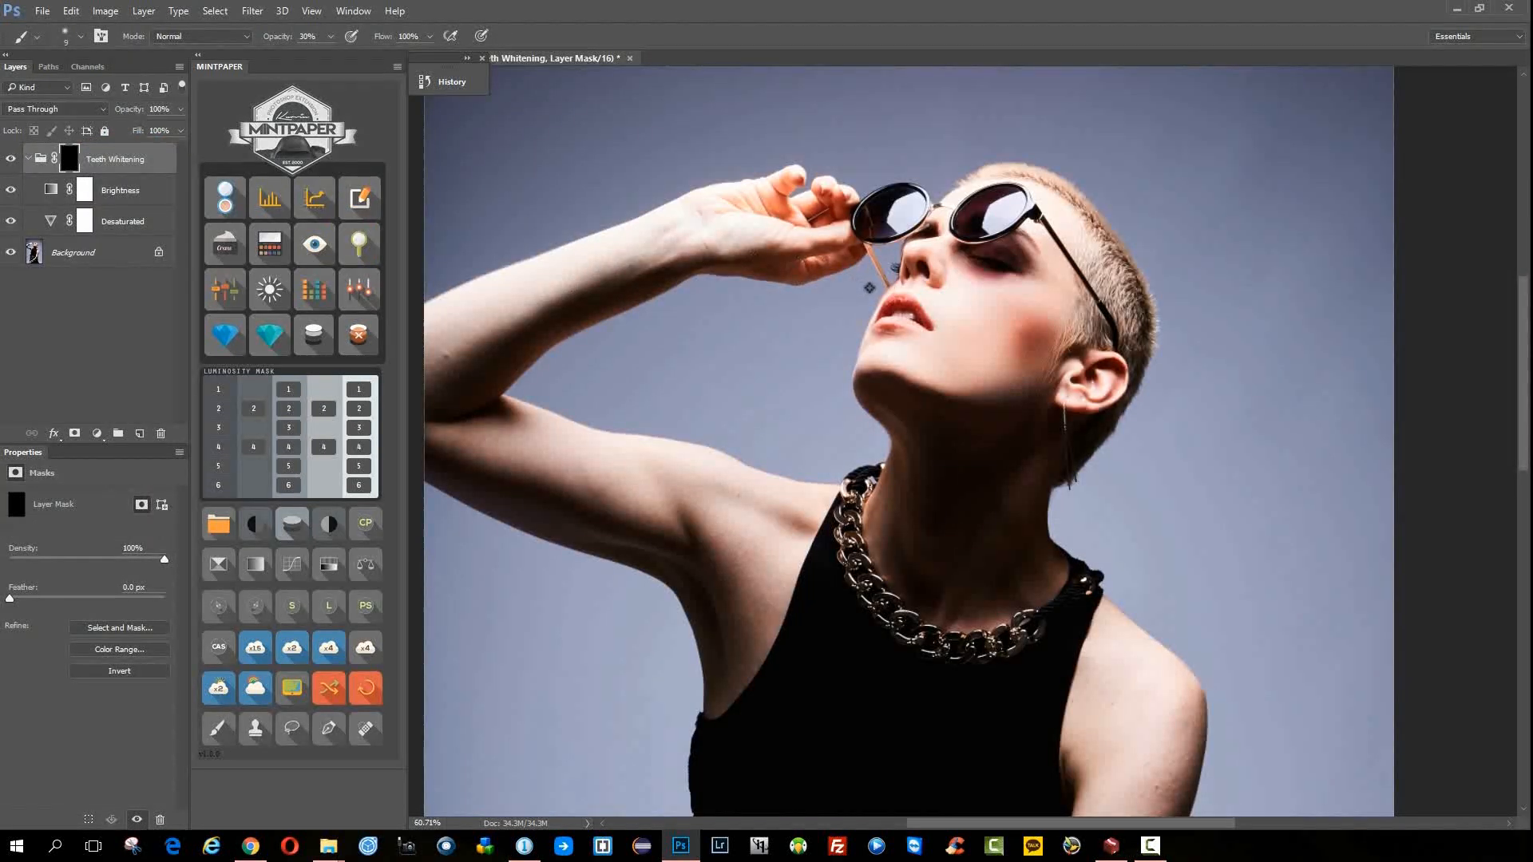
key("bracketright")
key("bracketright")
key("bracketright")
key("bracketright")
key("bracketright")
key("bracketright")
key("bracketright")
key("bracketright")
key("bracketright")
key("bracketright")
key("bracketright")
key("bracketright")
key("bracketright")
key("bracketright")
key("bracketright")
key("bracketright")
key("bracketright")
key("bracketright")
key("bracketright")
key("bracketright")
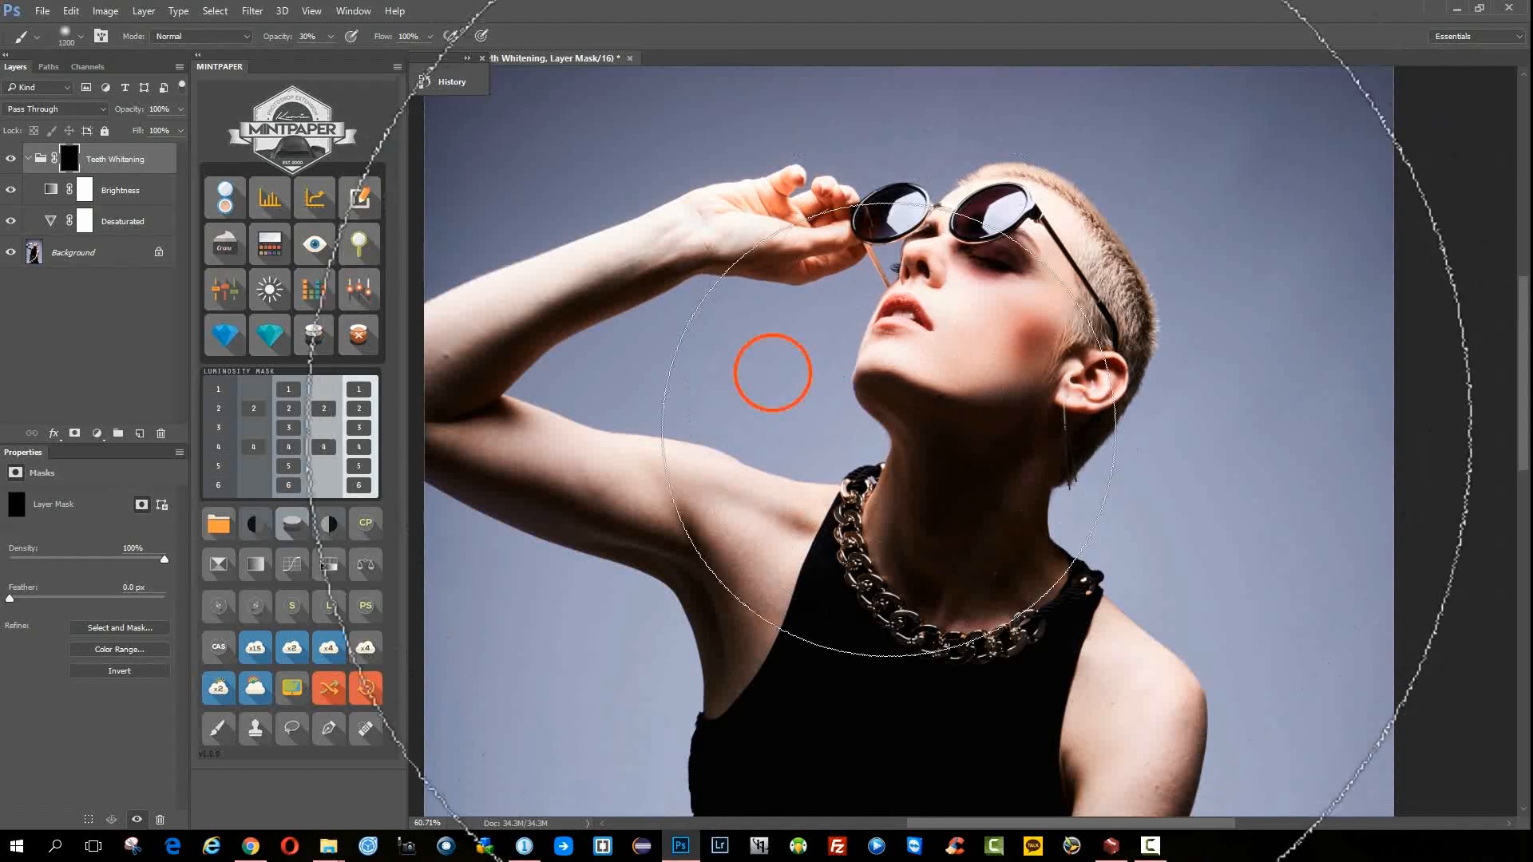
left_click(841, 322)
left_click(780, 366)
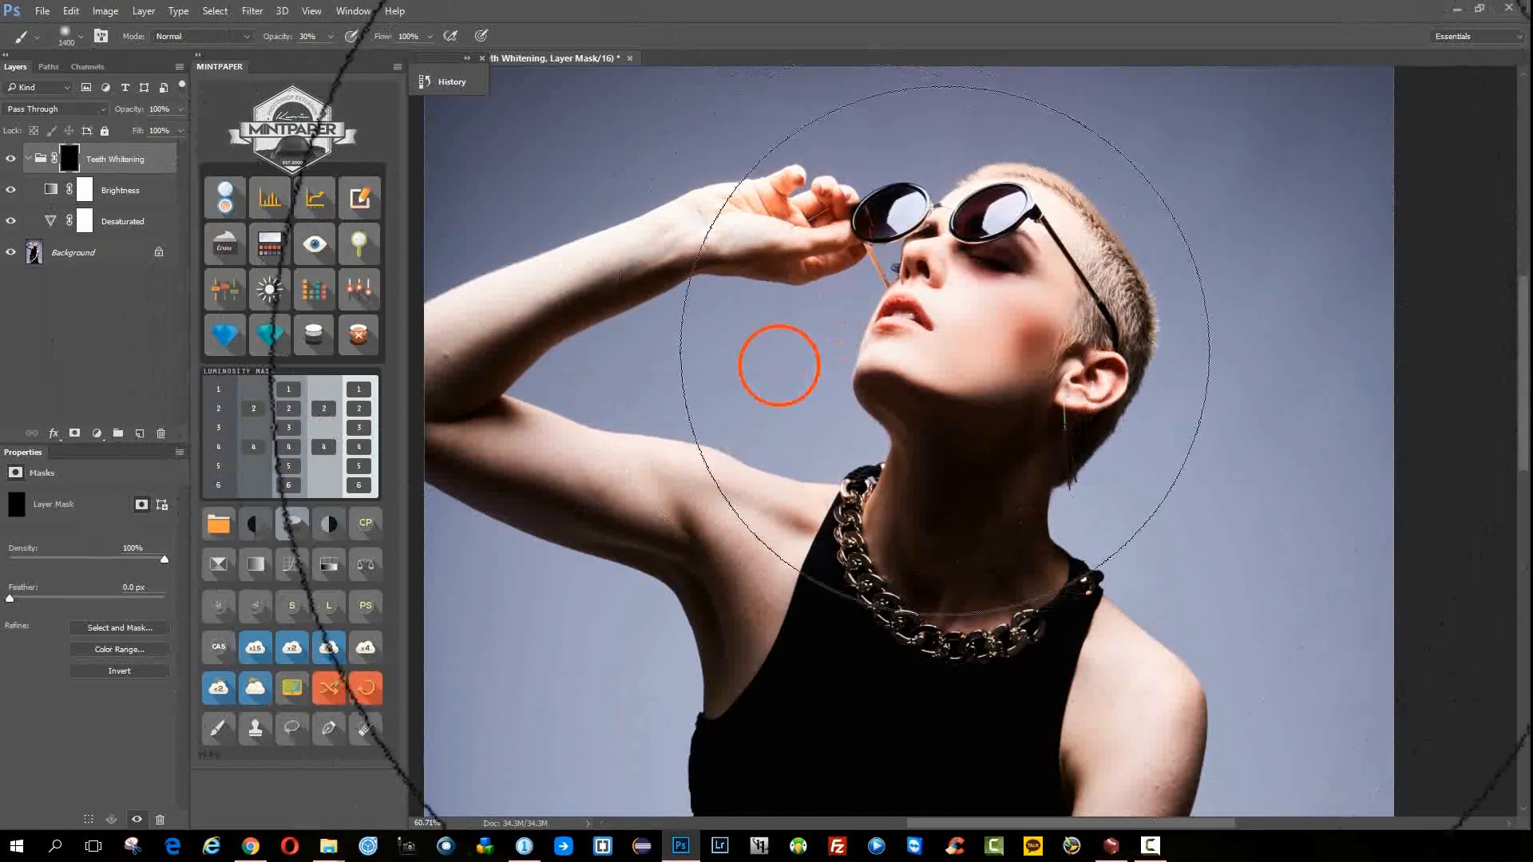
left_click(1071, 442)
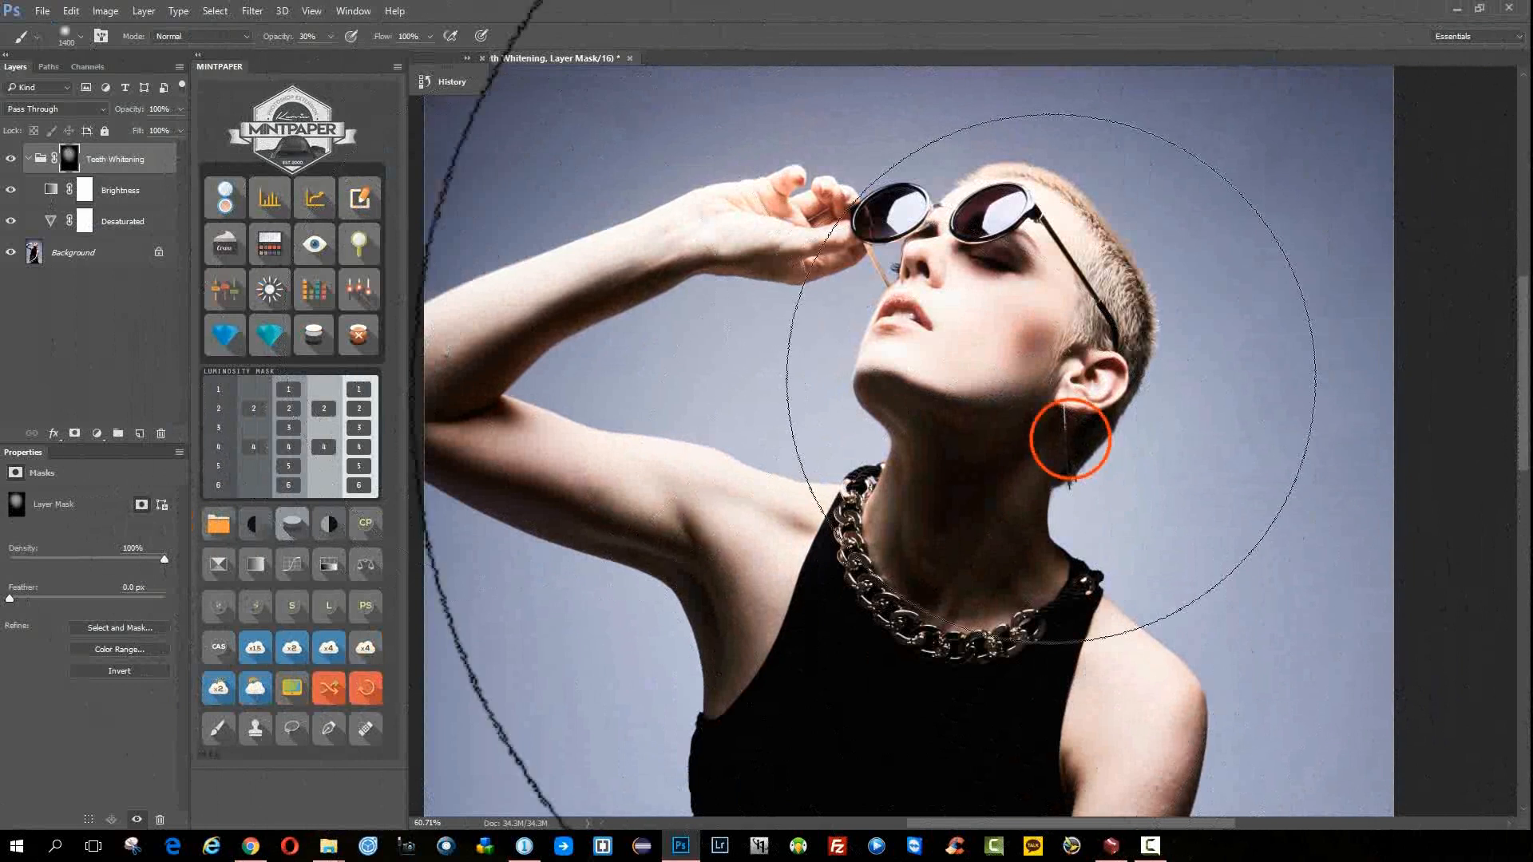
- Extend the Teeth Whitening mask over the neck, necklace and chest
left_click_drag(1065, 435, 1030, 402)
left_click(1051, 582)
left_click(971, 582)
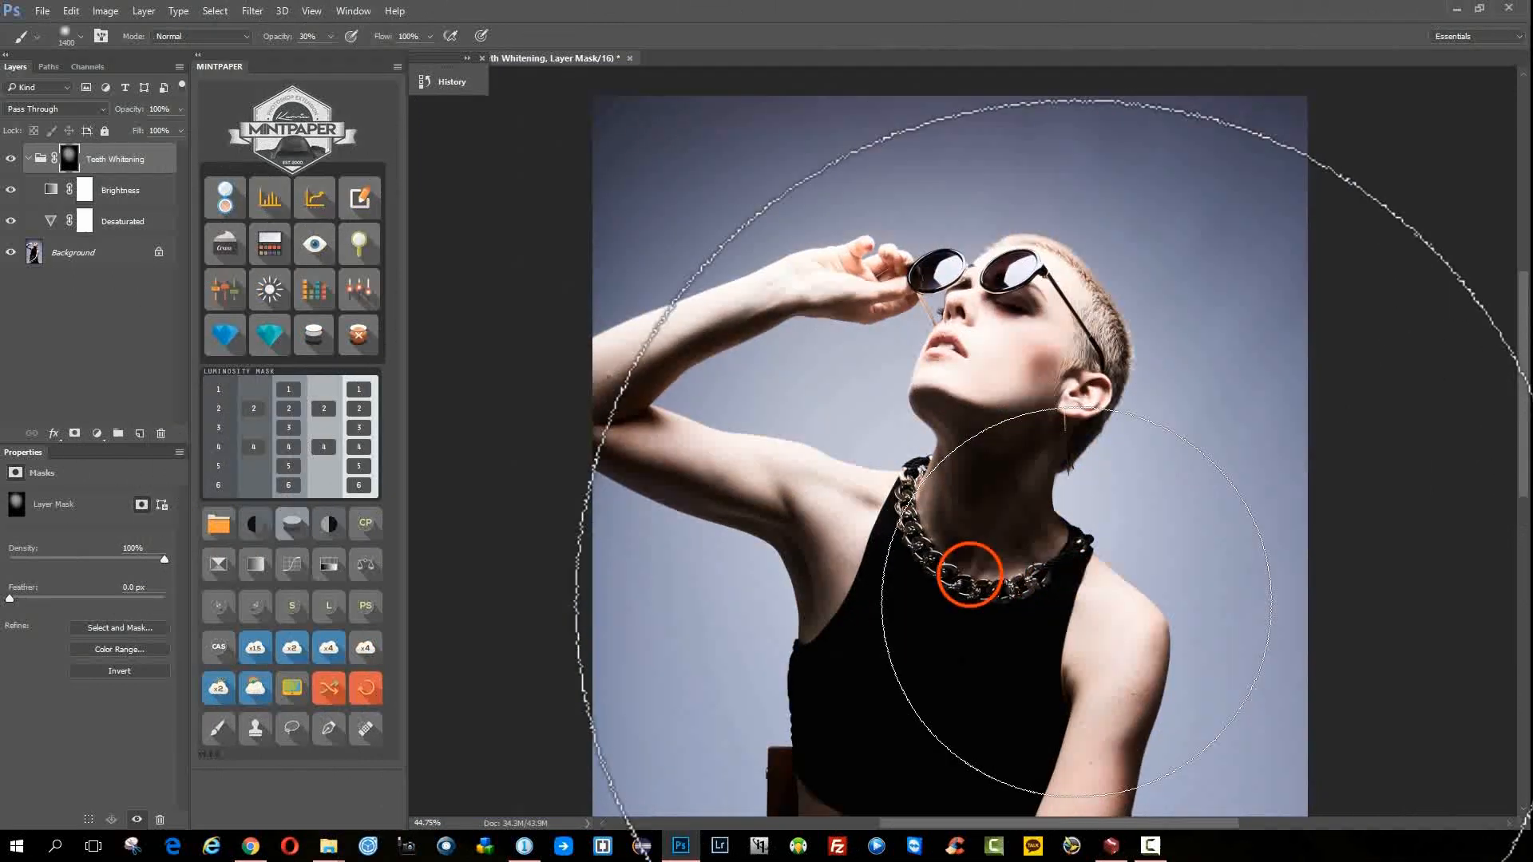
- Delete the Teeth Whitening group and close the sunglasses portrait without saving
key("Delete")
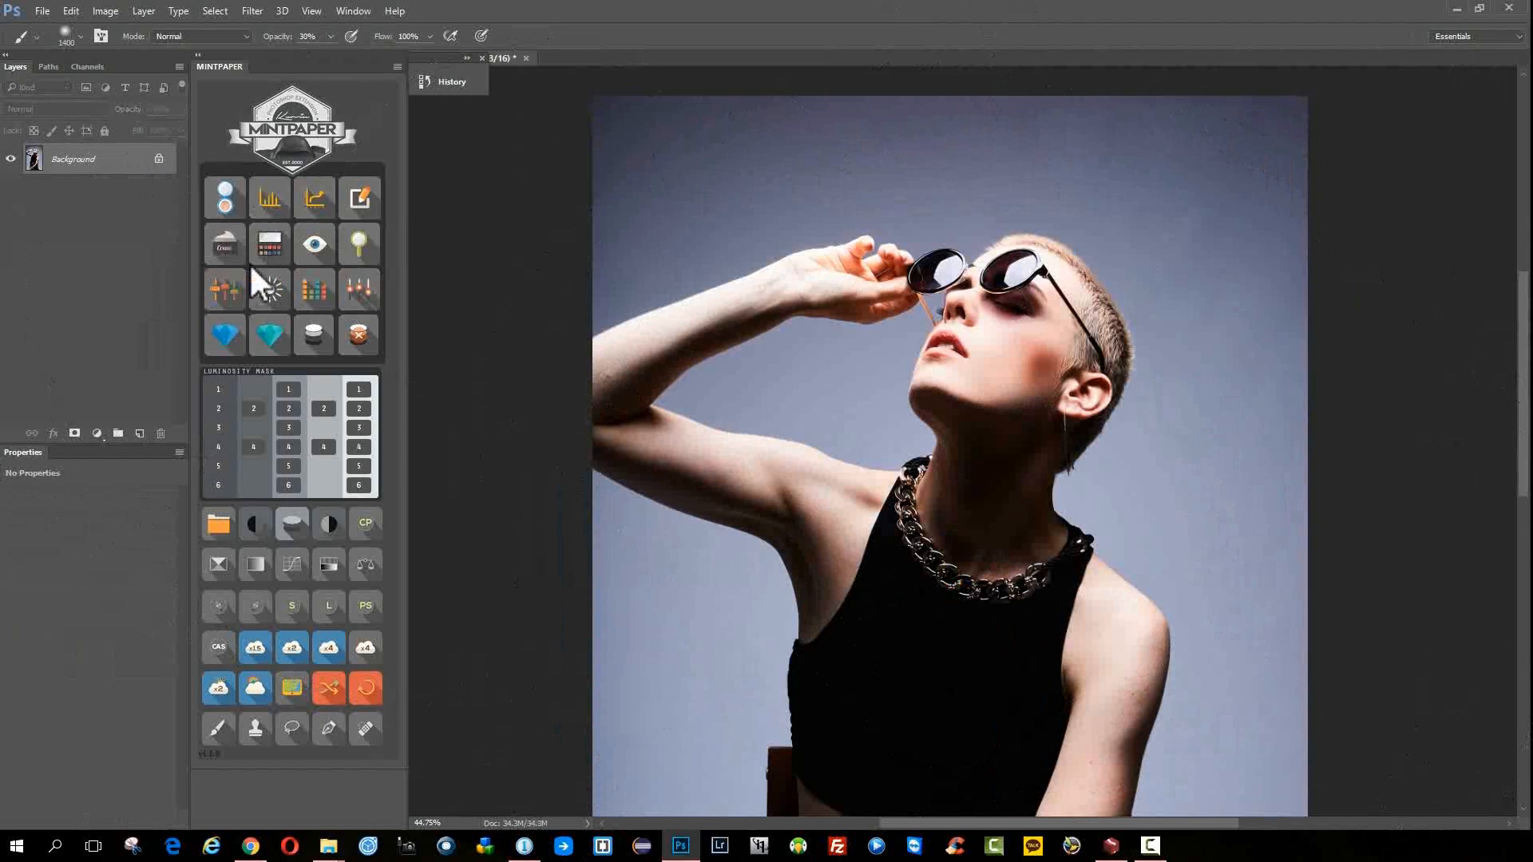
key("ctrl+minus")
key("ctrl+w")
left_click(702, 311)
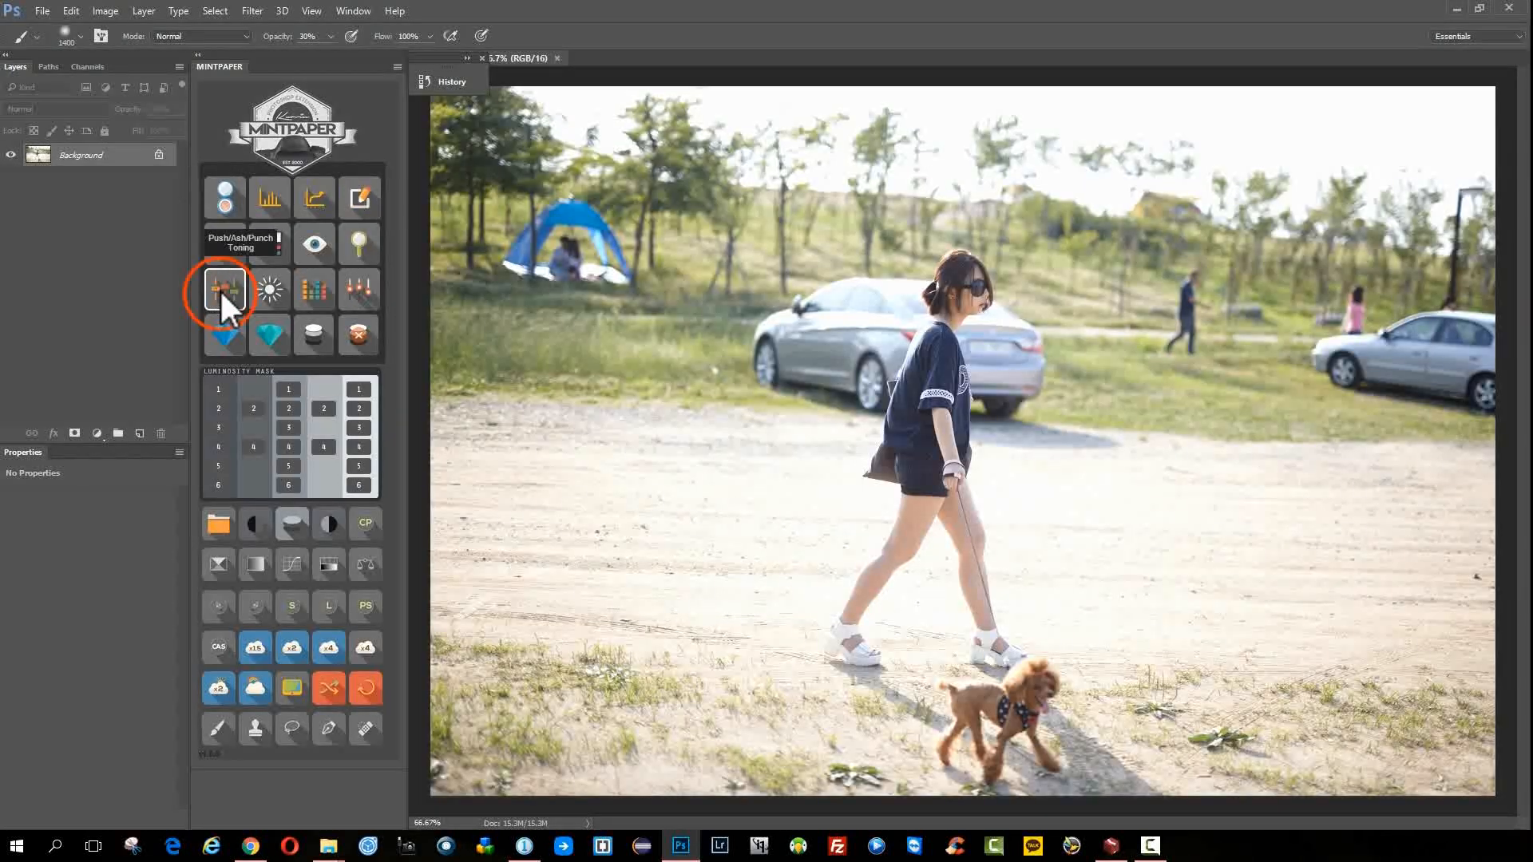
- Add the Push, Ash and Punch Toning groups to the dog-walking photo and compare it with Push Toning hidden and shown
left_click(220, 290)
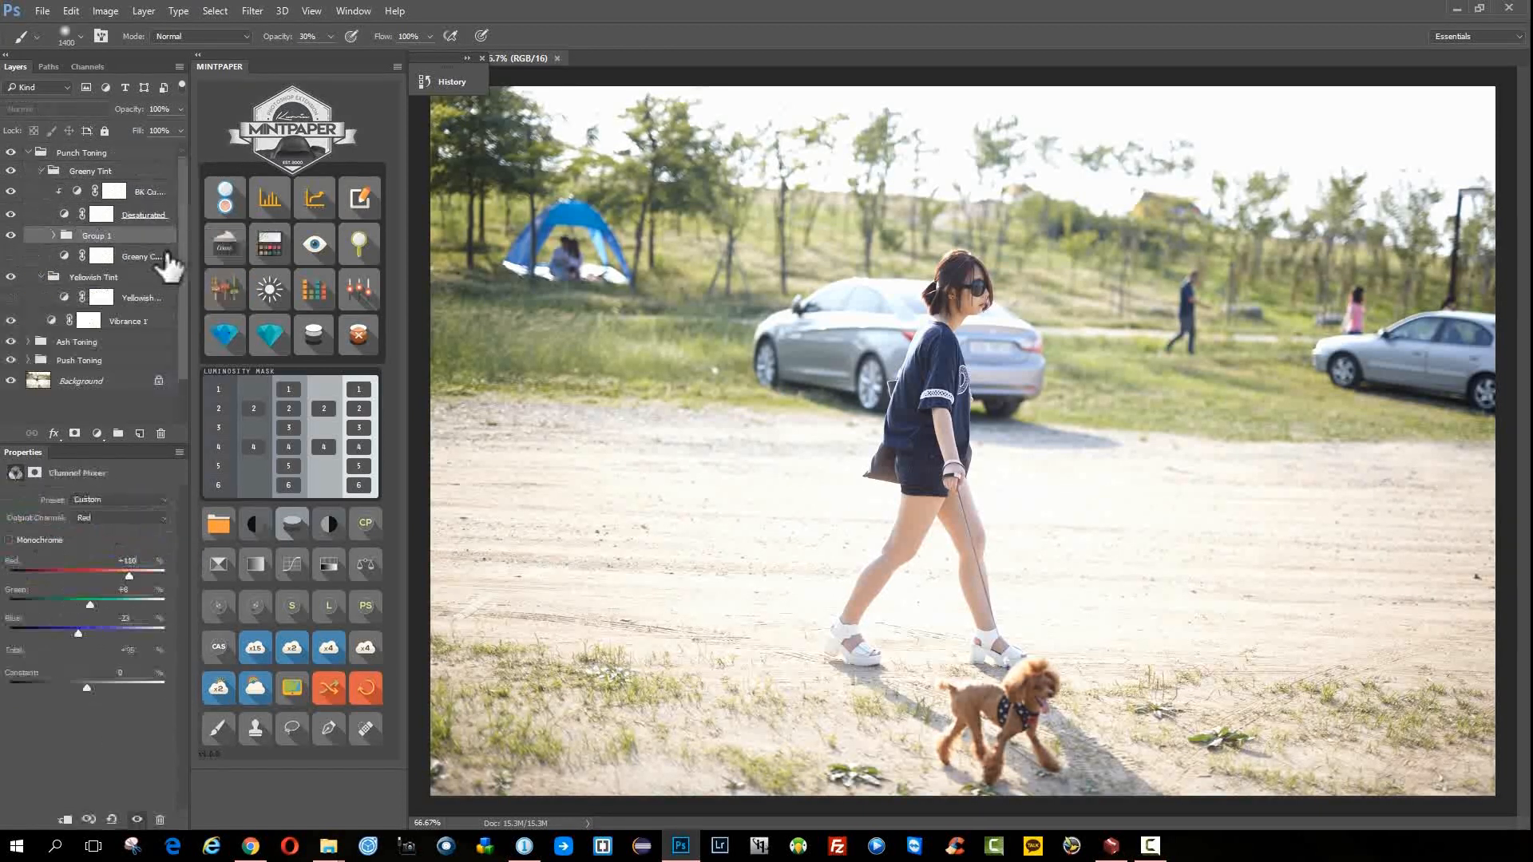
left_click(28, 153)
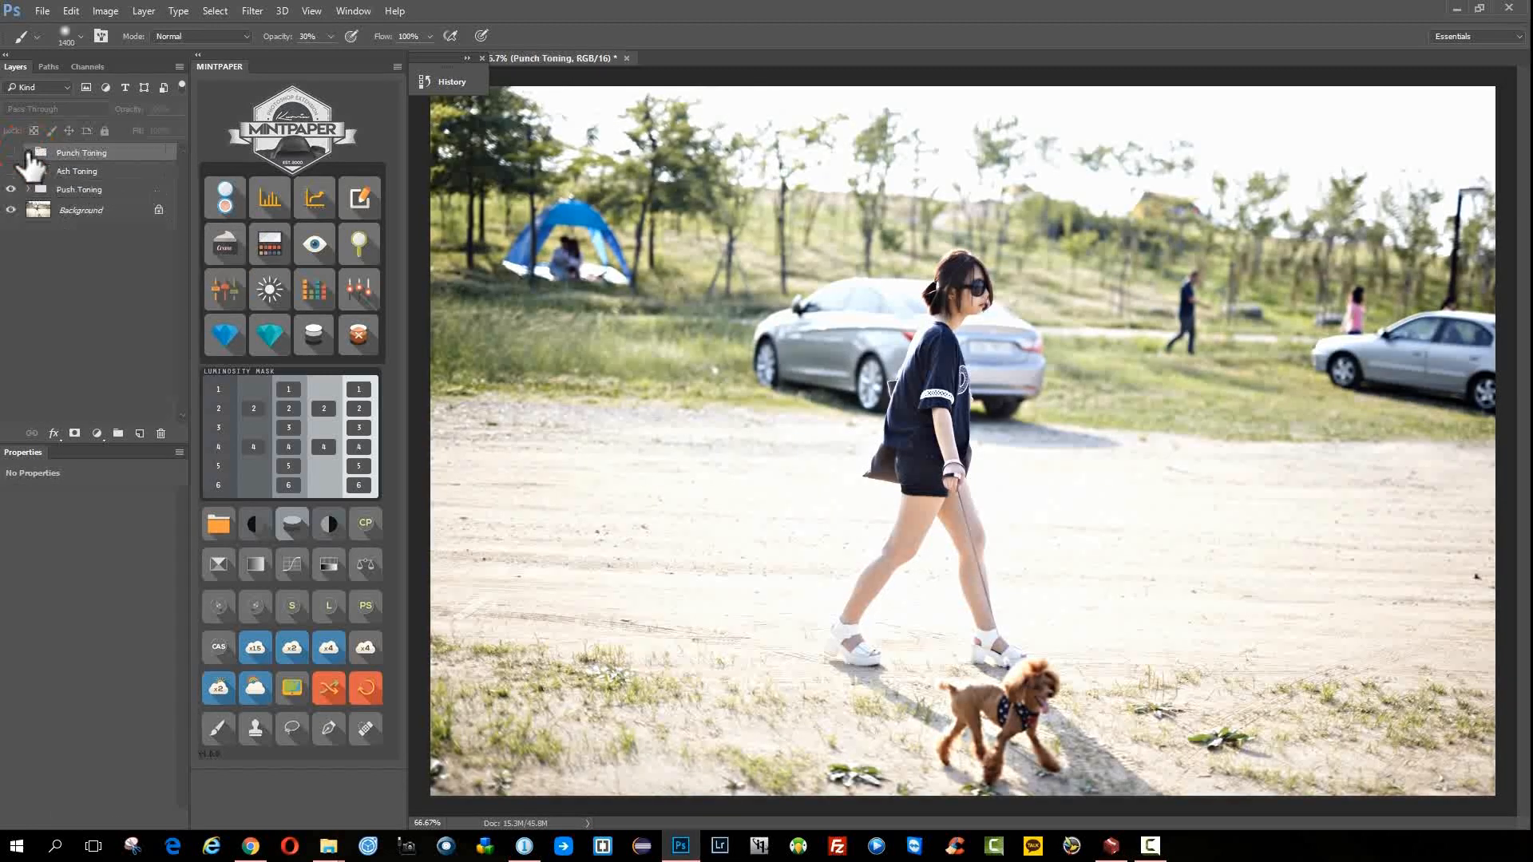
left_click(12, 190)
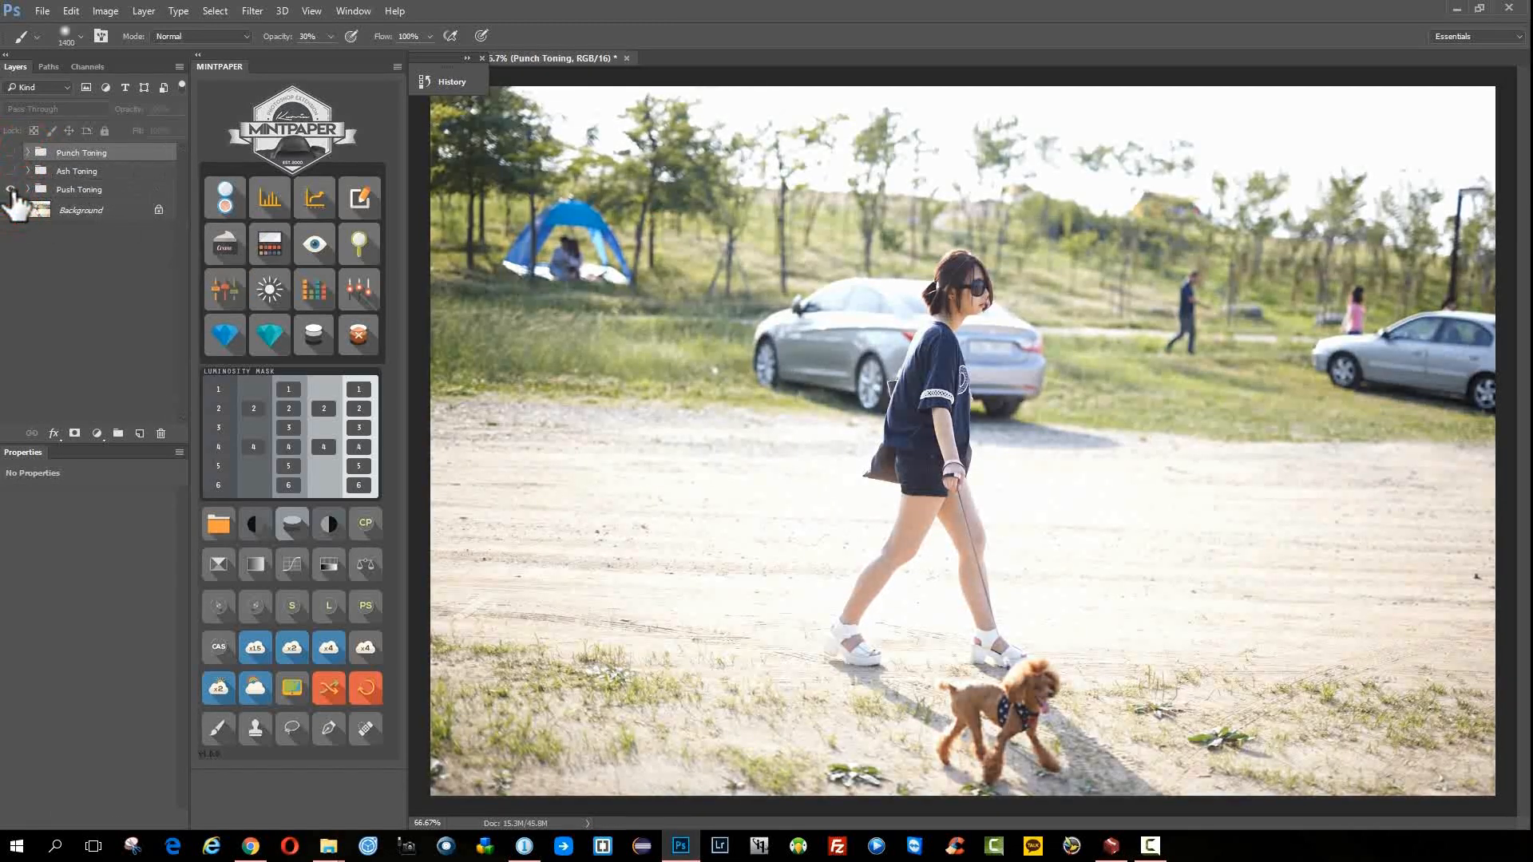
left_click(11, 190)
left_click(11, 190)
- Preview the Ash Toning group over Push Toning and hide it again
left_click(12, 171)
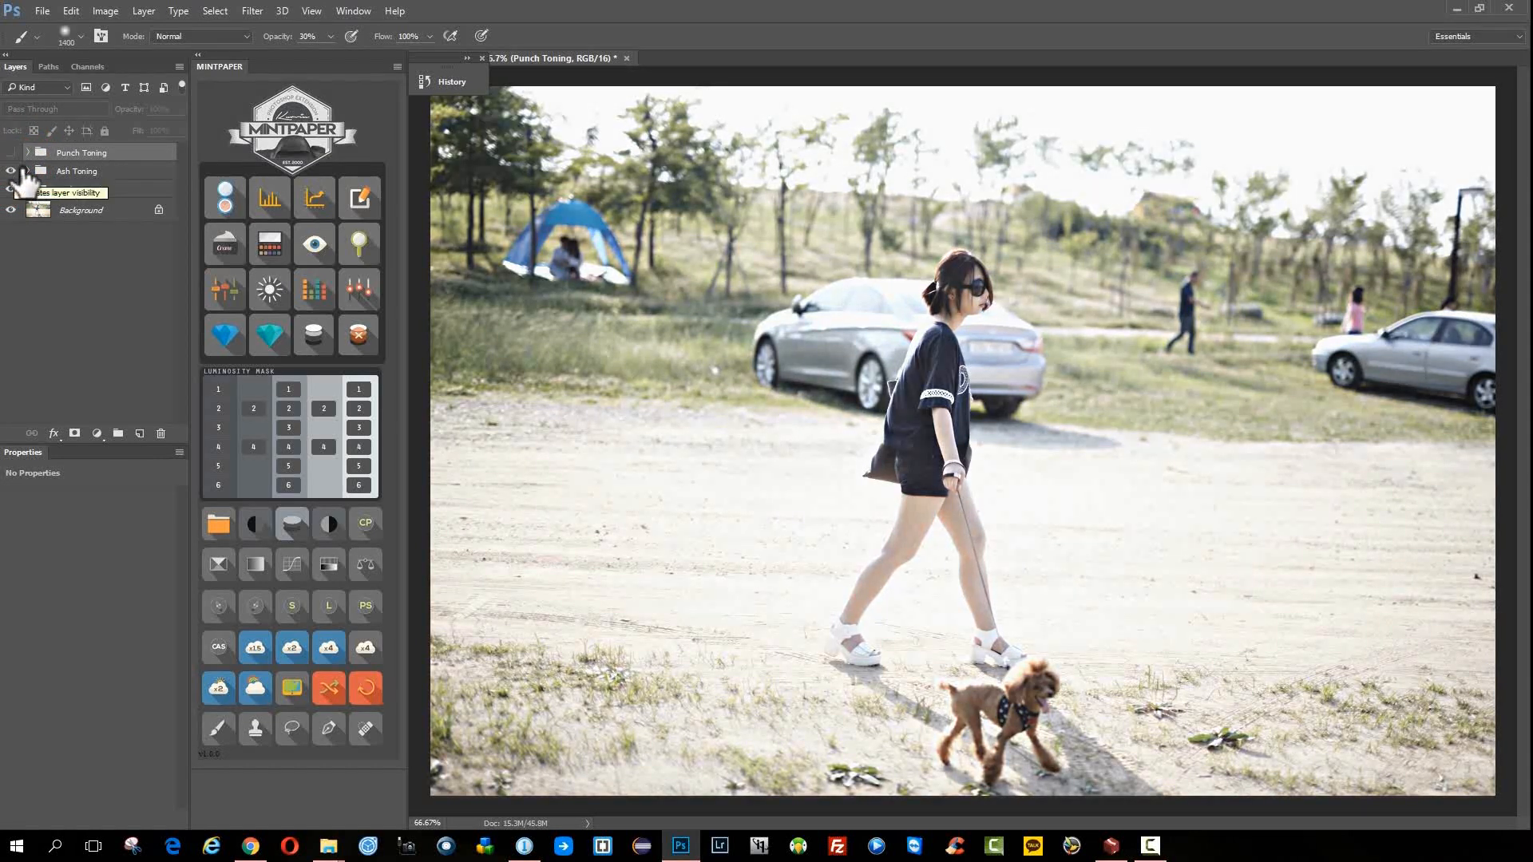
left_click(28, 153)
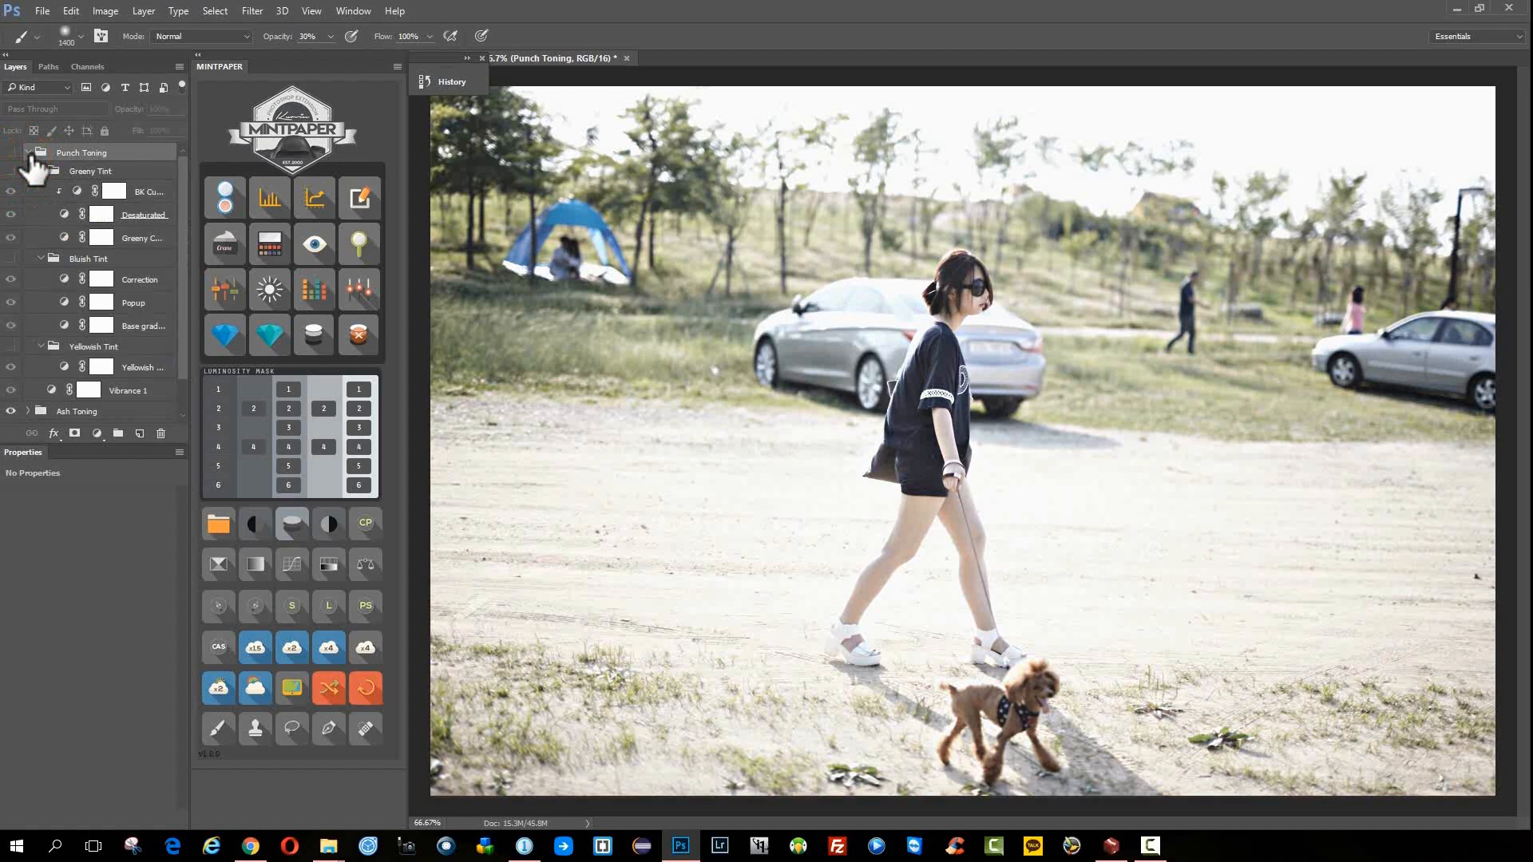
left_click(11, 410)
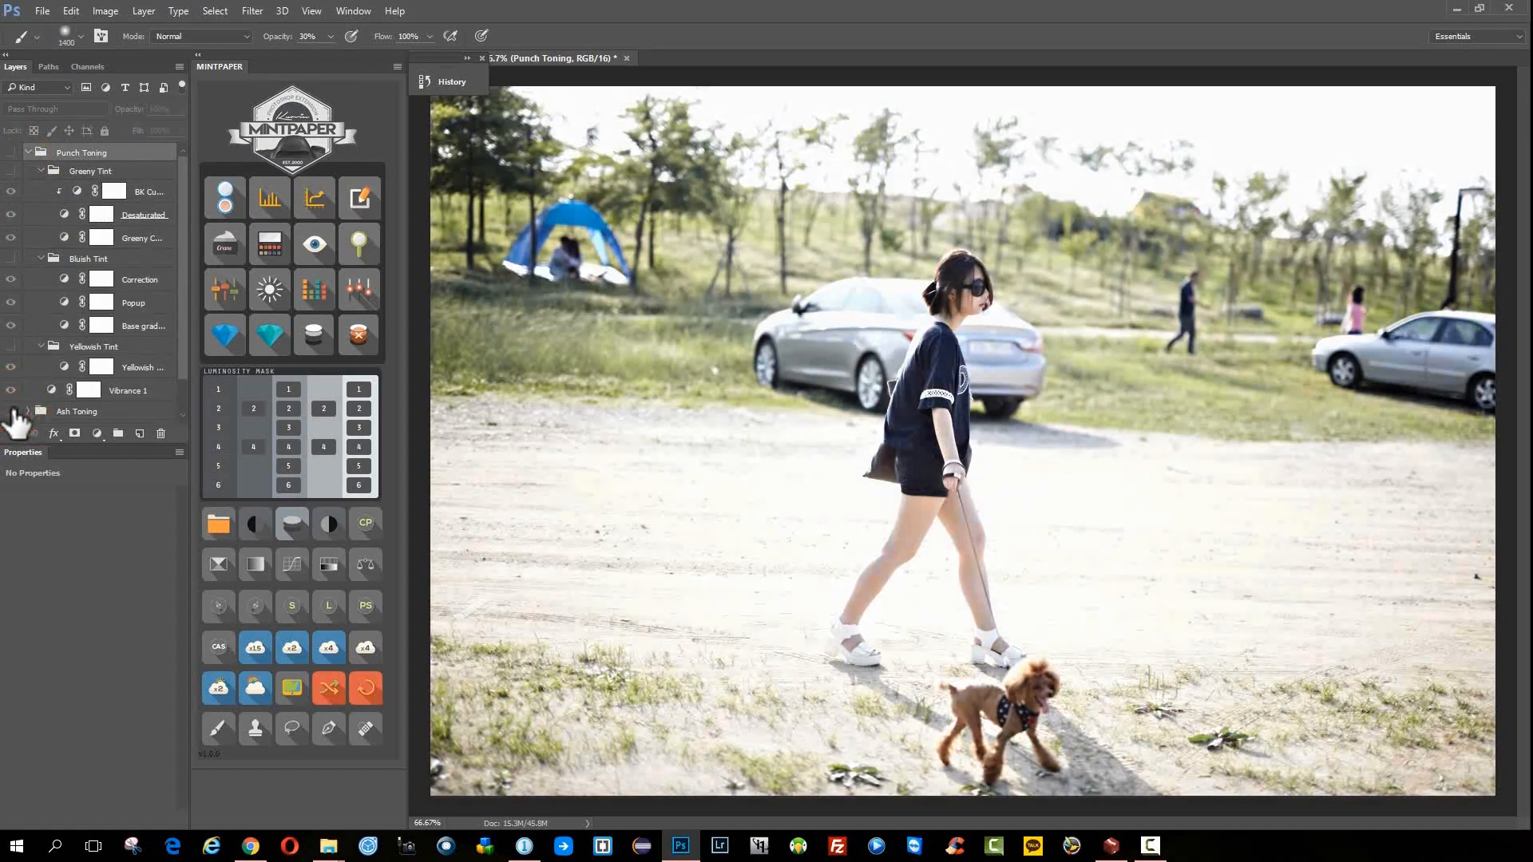
- Show the Punch Toning group and turn on its Yellowish Tint group at 50% opacity
left_click(12, 152)
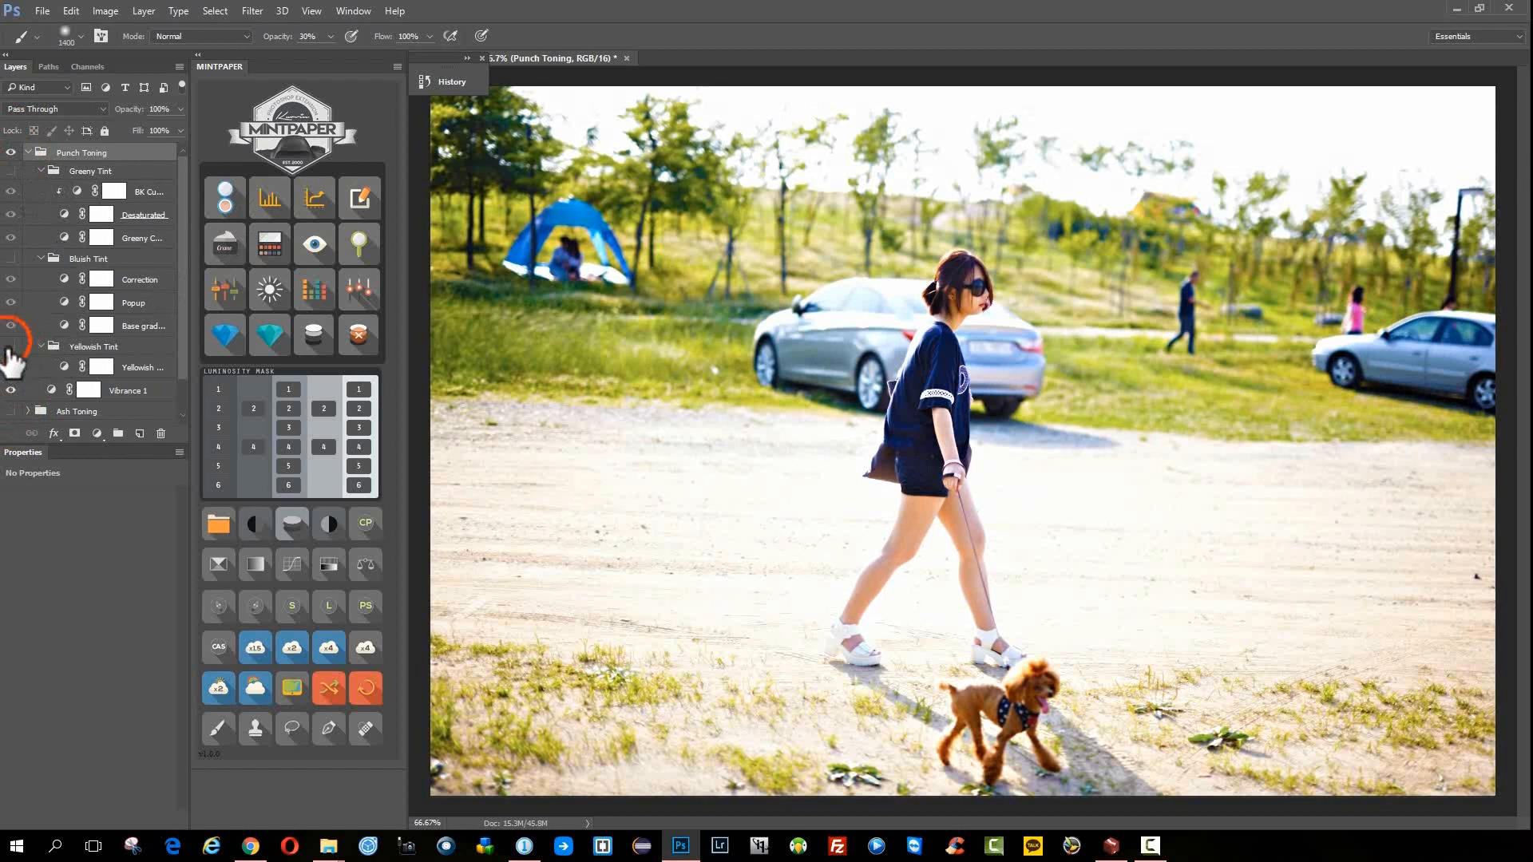
left_click(11, 346)
left_click(103, 346)
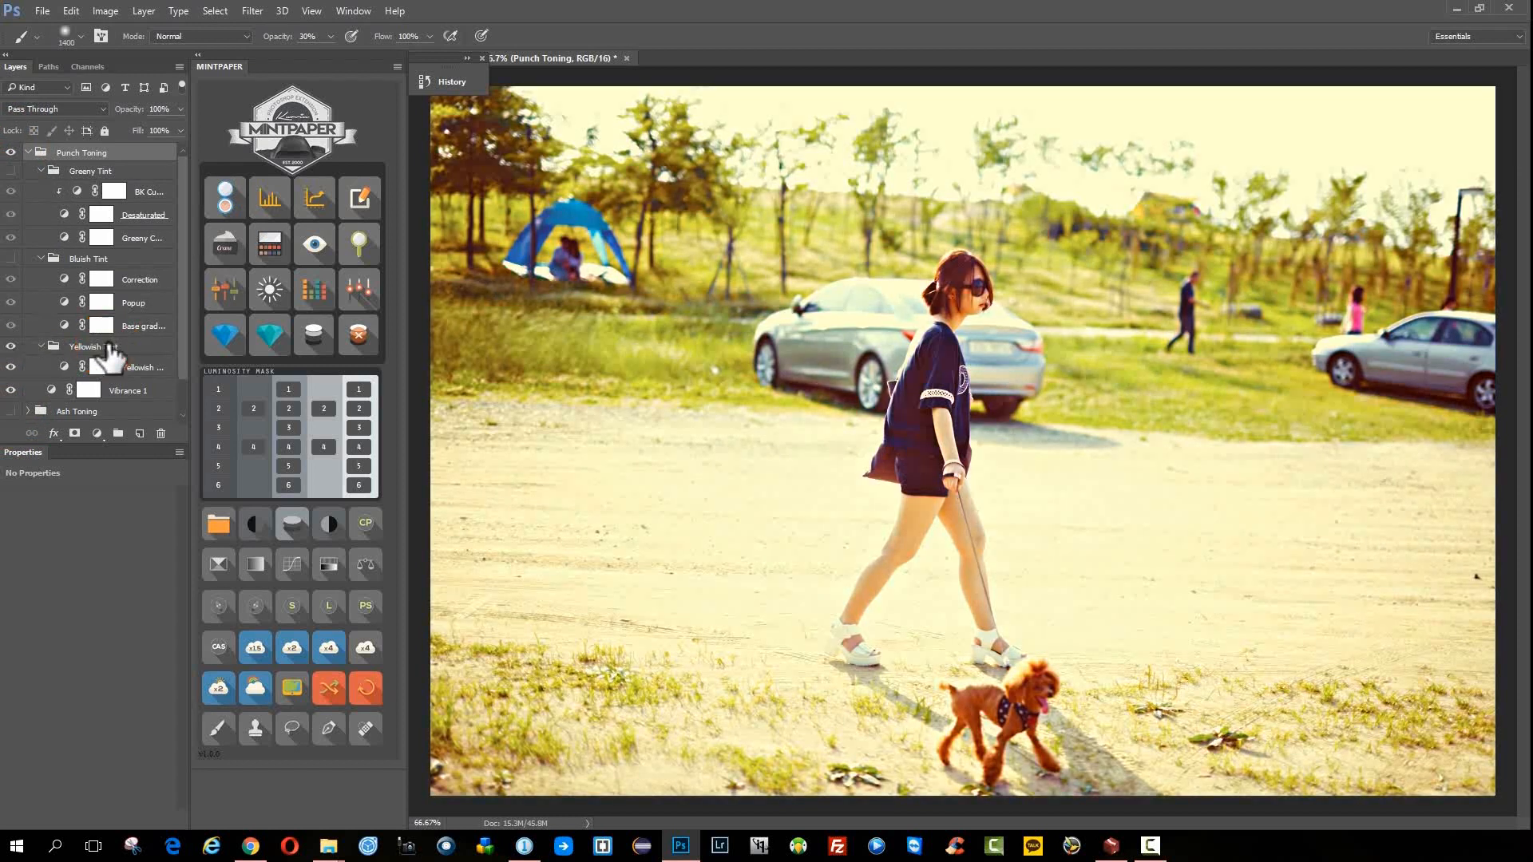
key("v")
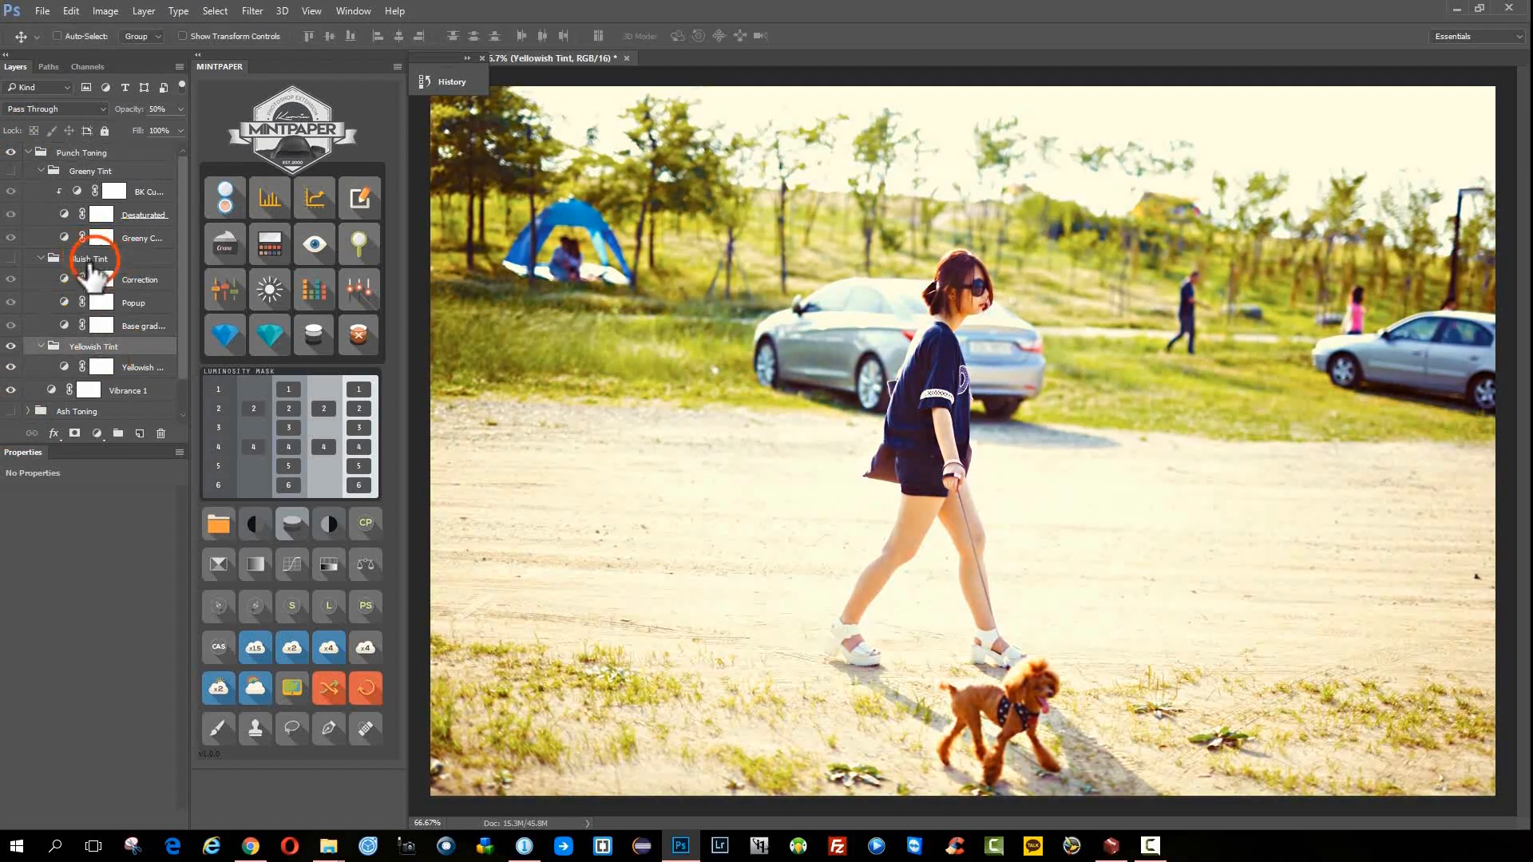
- Turn on the Bluish Tint group at 30% opacity and the Greeny Tint group at 20% opacity
left_click(10, 258)
key("3")
left_click(93, 169)
left_click(11, 171)
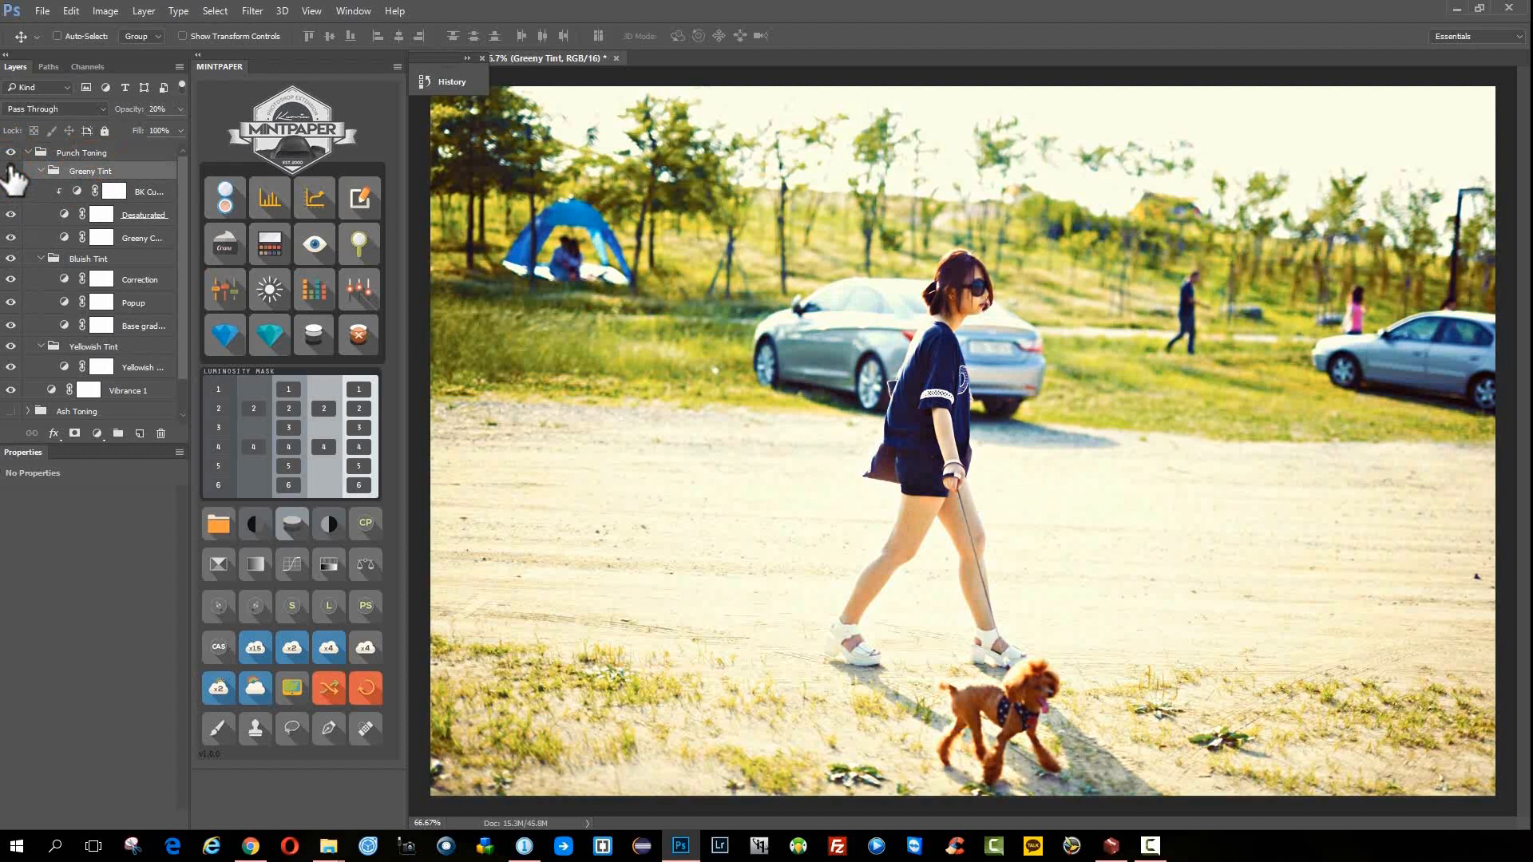
- Set the Punch Toning group's opacity to 50% and collapse the group
left_click(75, 153)
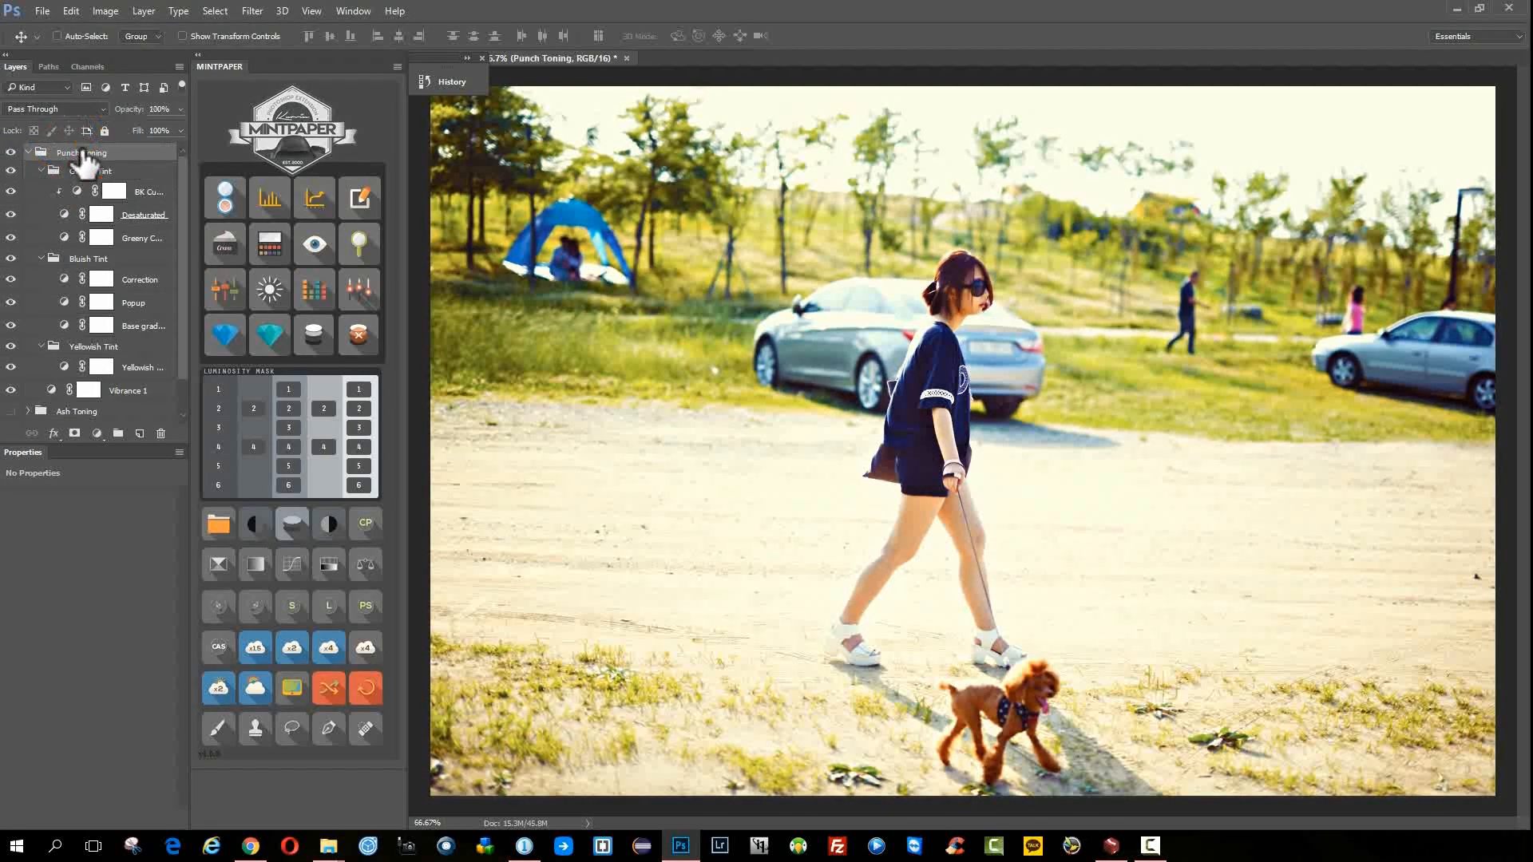
key("5")
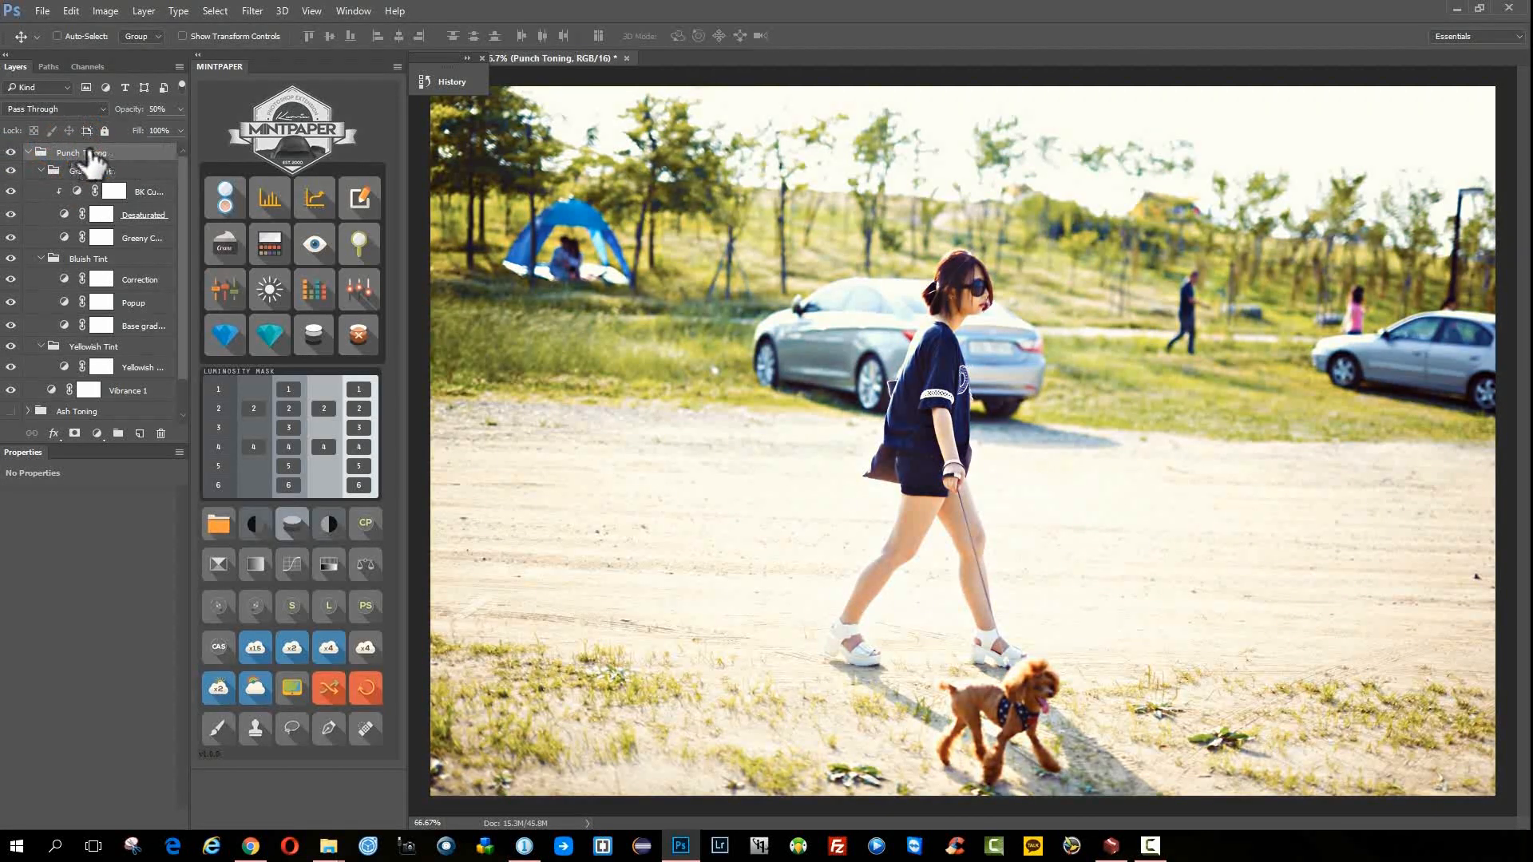
left_click(30, 149)
- Compare the dog-walking photo with the Push, Ash and Punch Toning groups hidden and shown, individually and all together
left_click(11, 152)
left_click(11, 189)
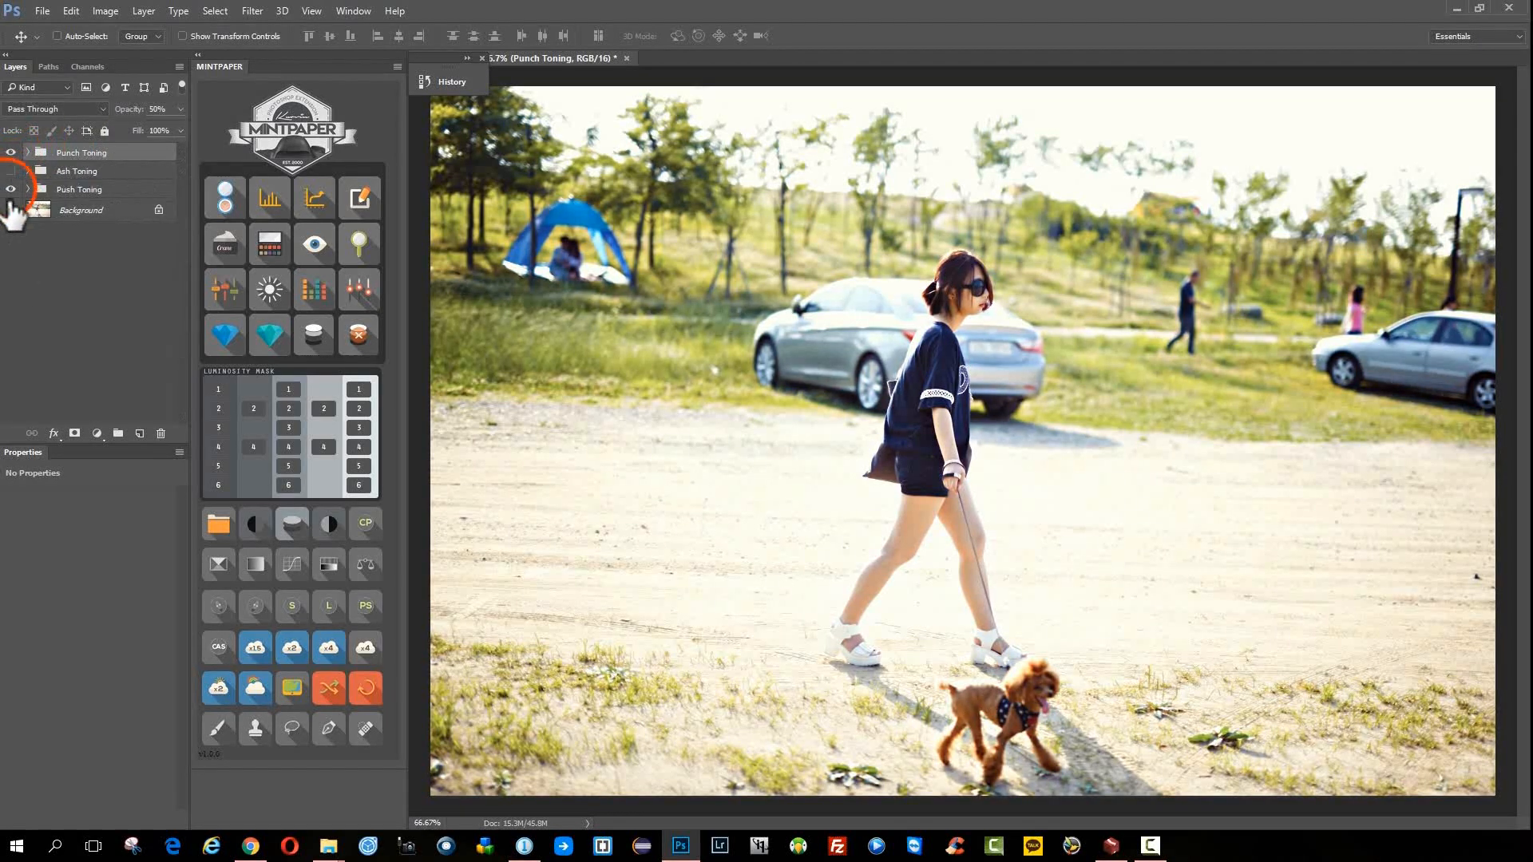
left_click(11, 151)
left_click(11, 152)
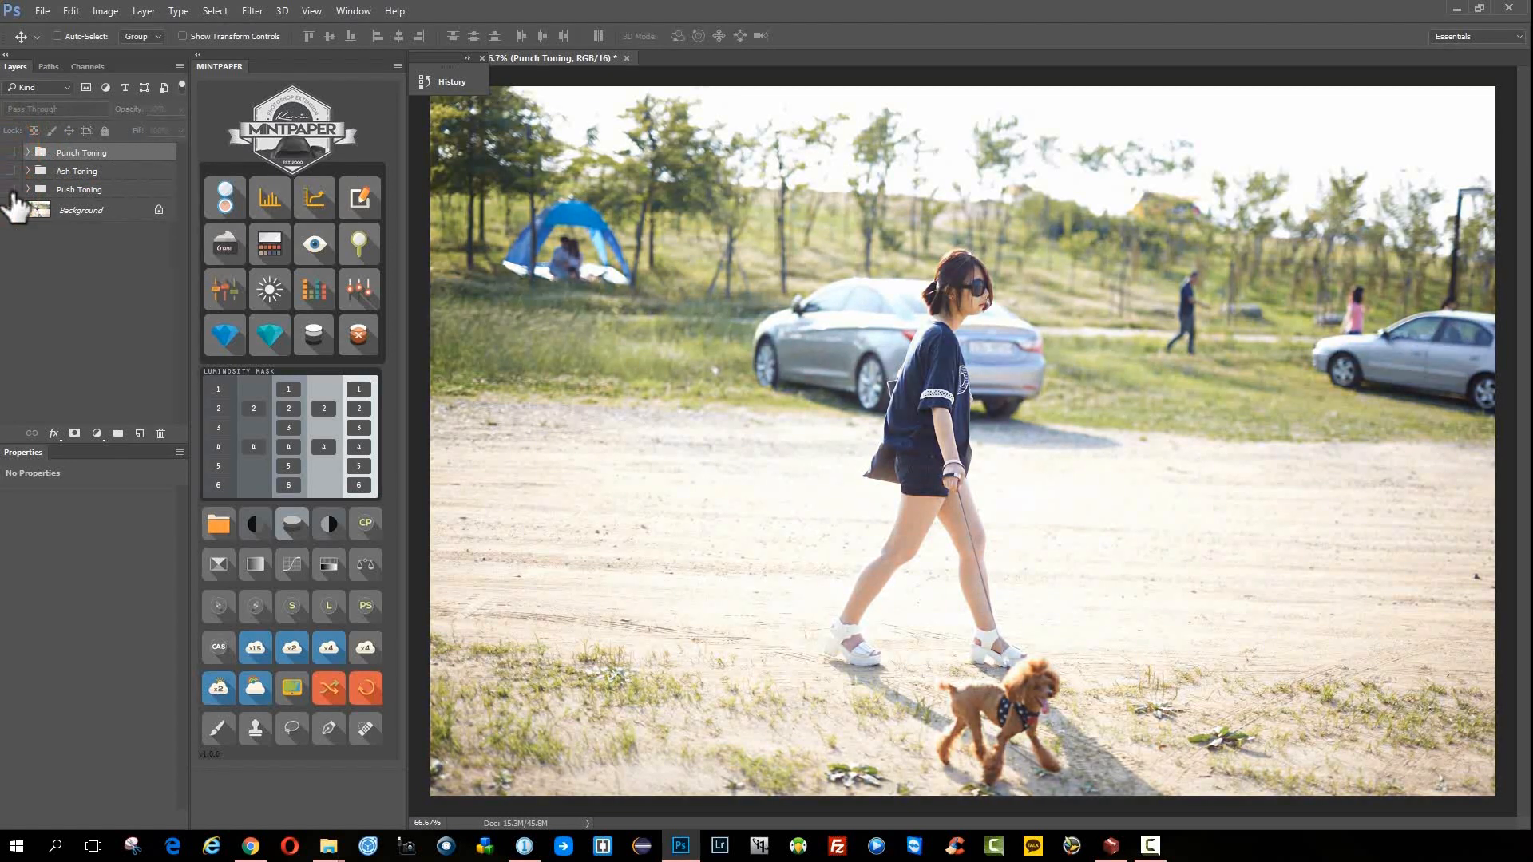
left_click(11, 152)
left_click(12, 170)
left_click(11, 153)
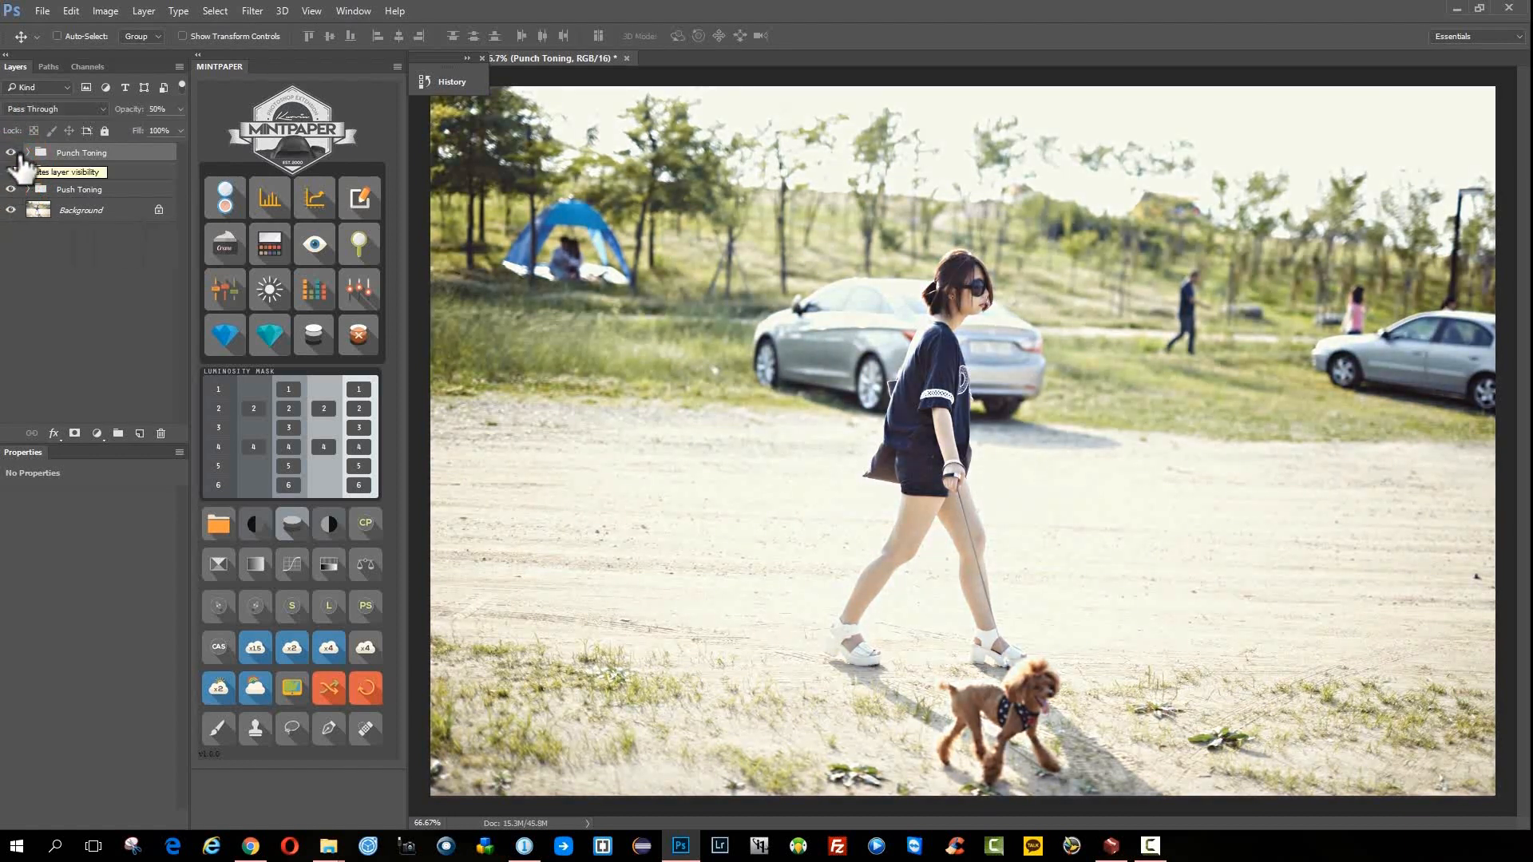
left_click(12, 210, "alt")
left_click(12, 210, "alt")
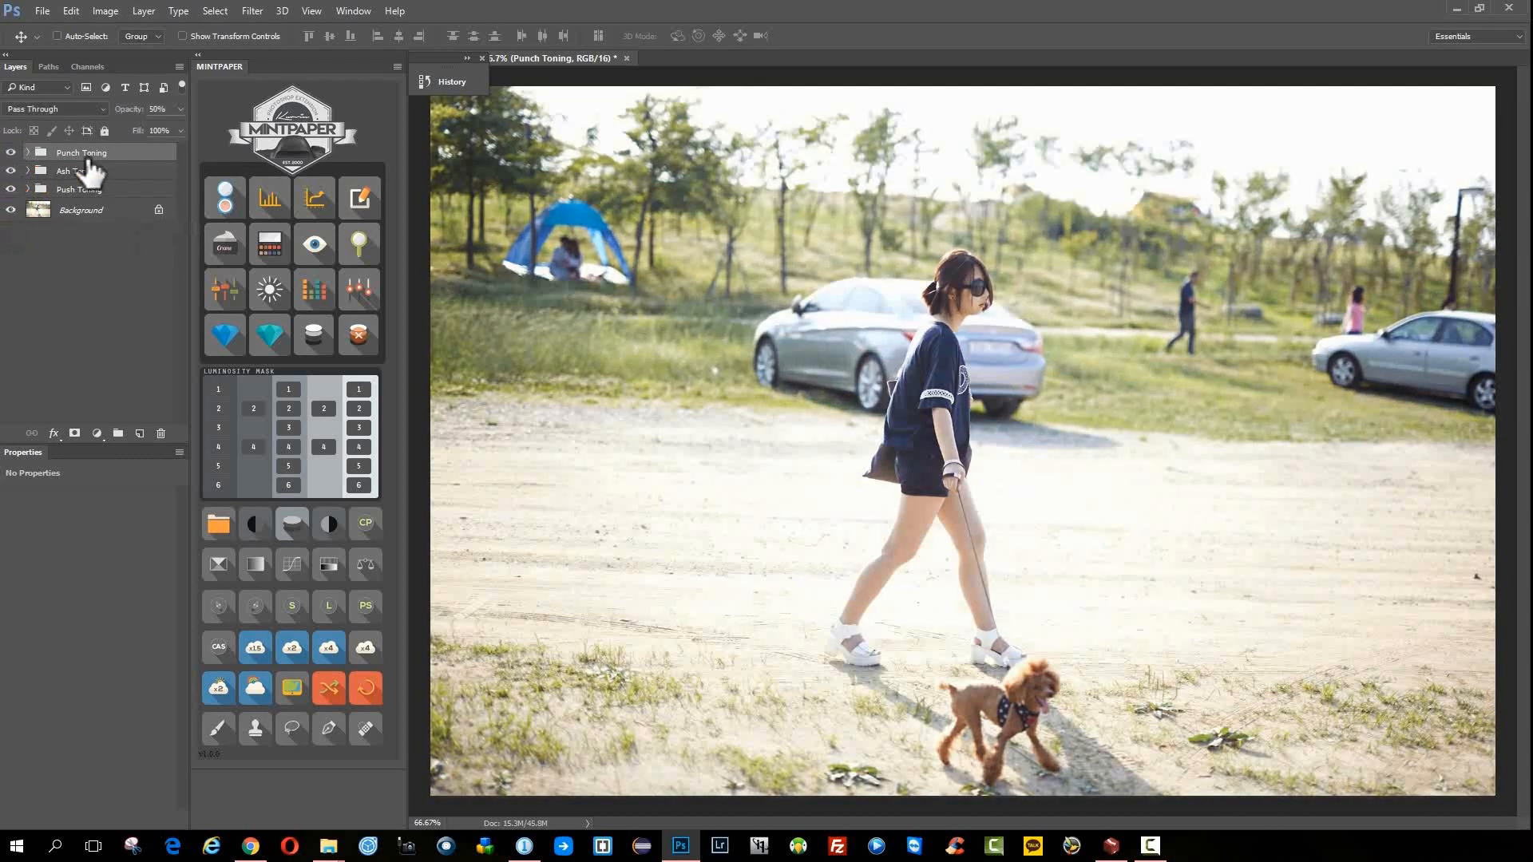
- Delete the Punch Toning, Ash Toning and Push Toning groups together
left_click(87, 170, "ctrl")
left_click(90, 189, "ctrl")
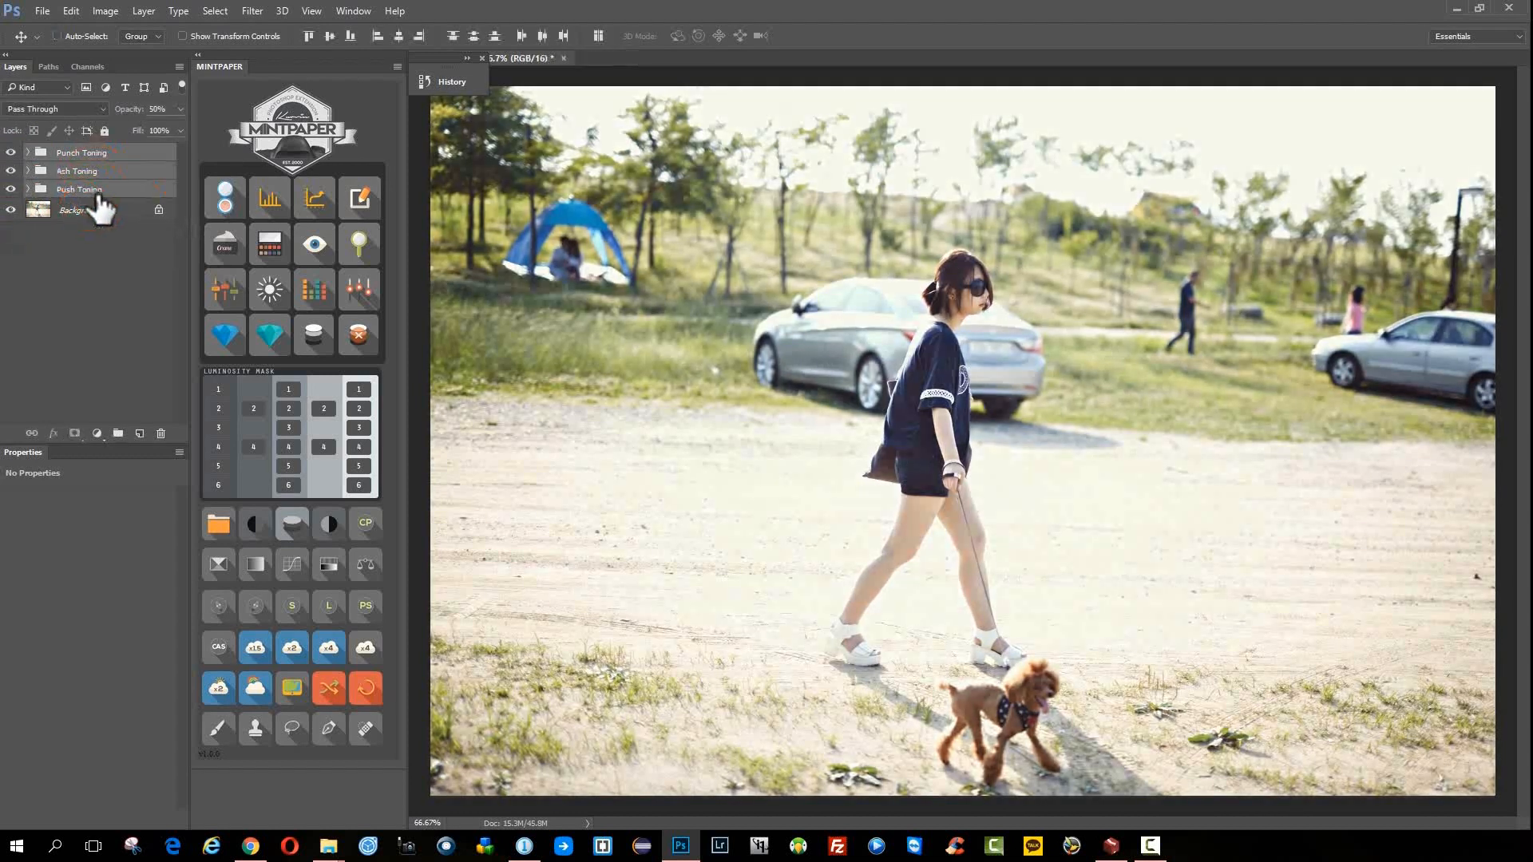
key("Delete")
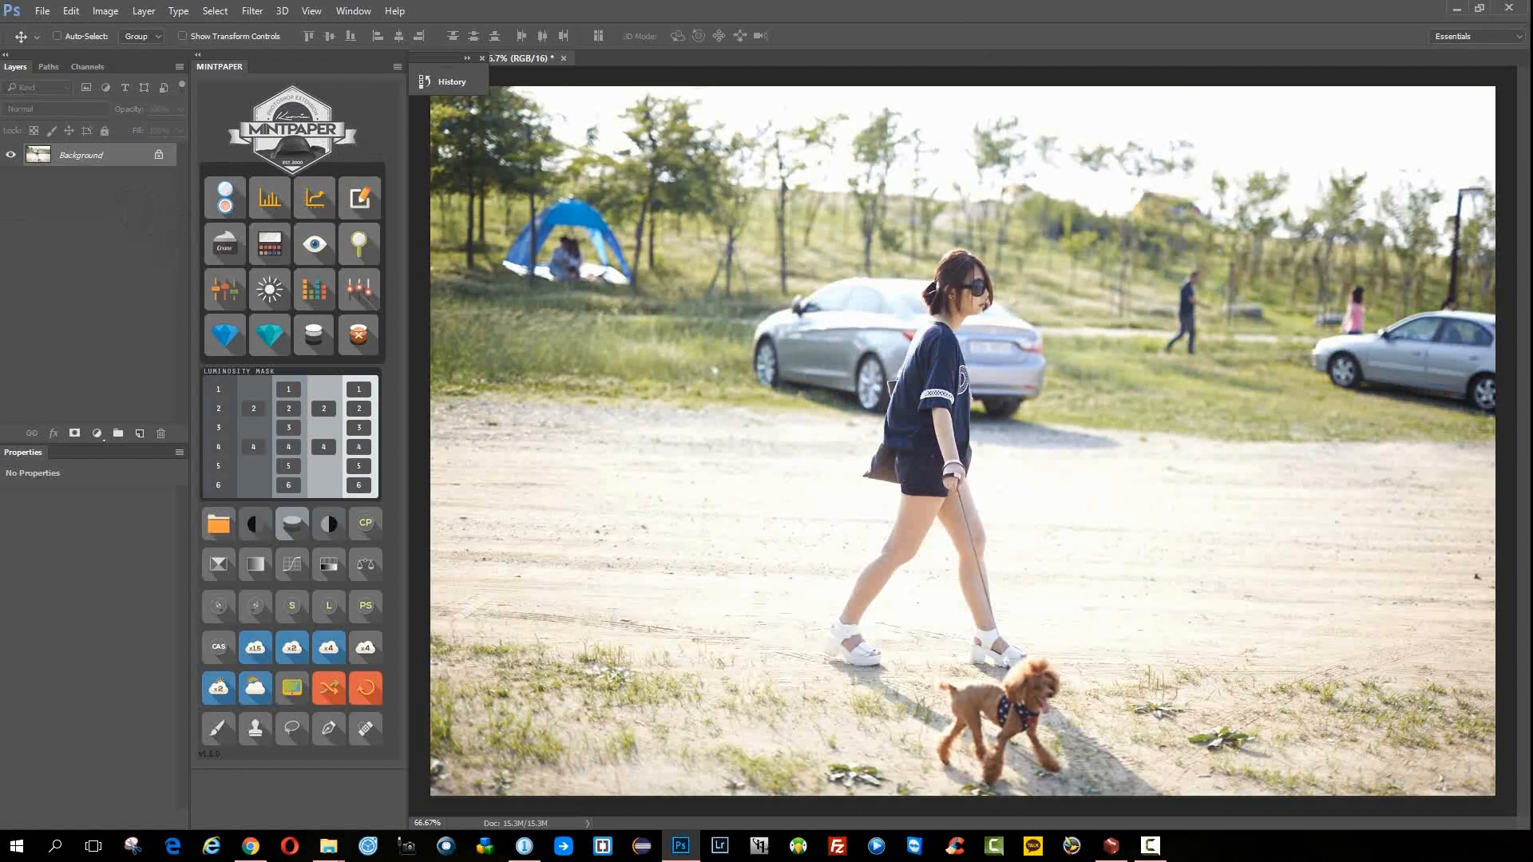
- Open the watch photo 3.jpg, add an Orton Effect layer and compare the watch with the layer hidden and shown
left_click_drag(753, 22, 735, 54)
left_click(272, 295)
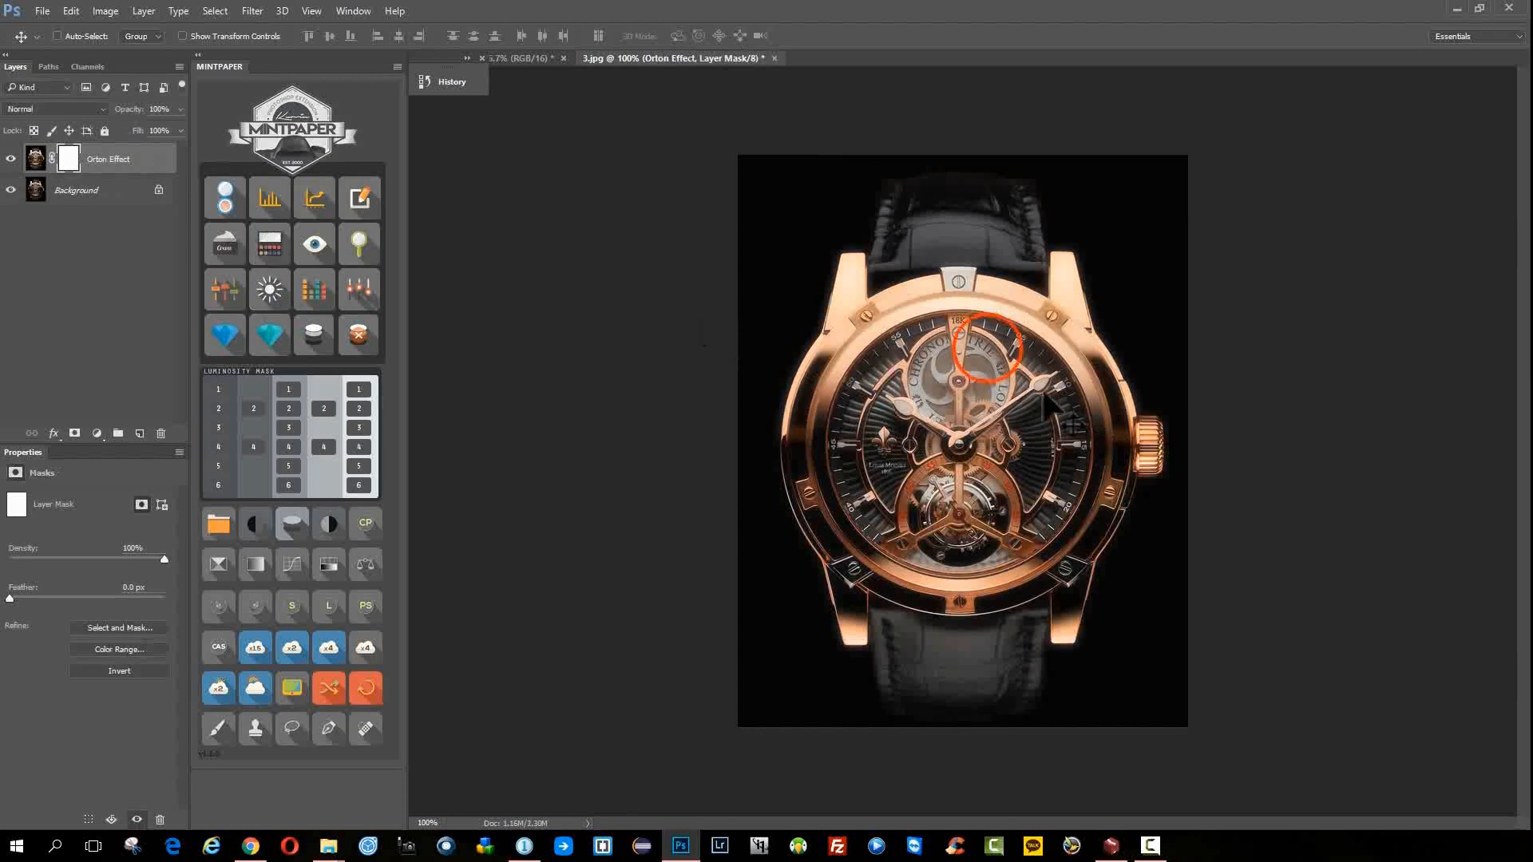
scroll(994, 347, "up", 3)
left_click(11, 158)
left_click(10, 159)
left_click(11, 159)
left_click(10, 159)
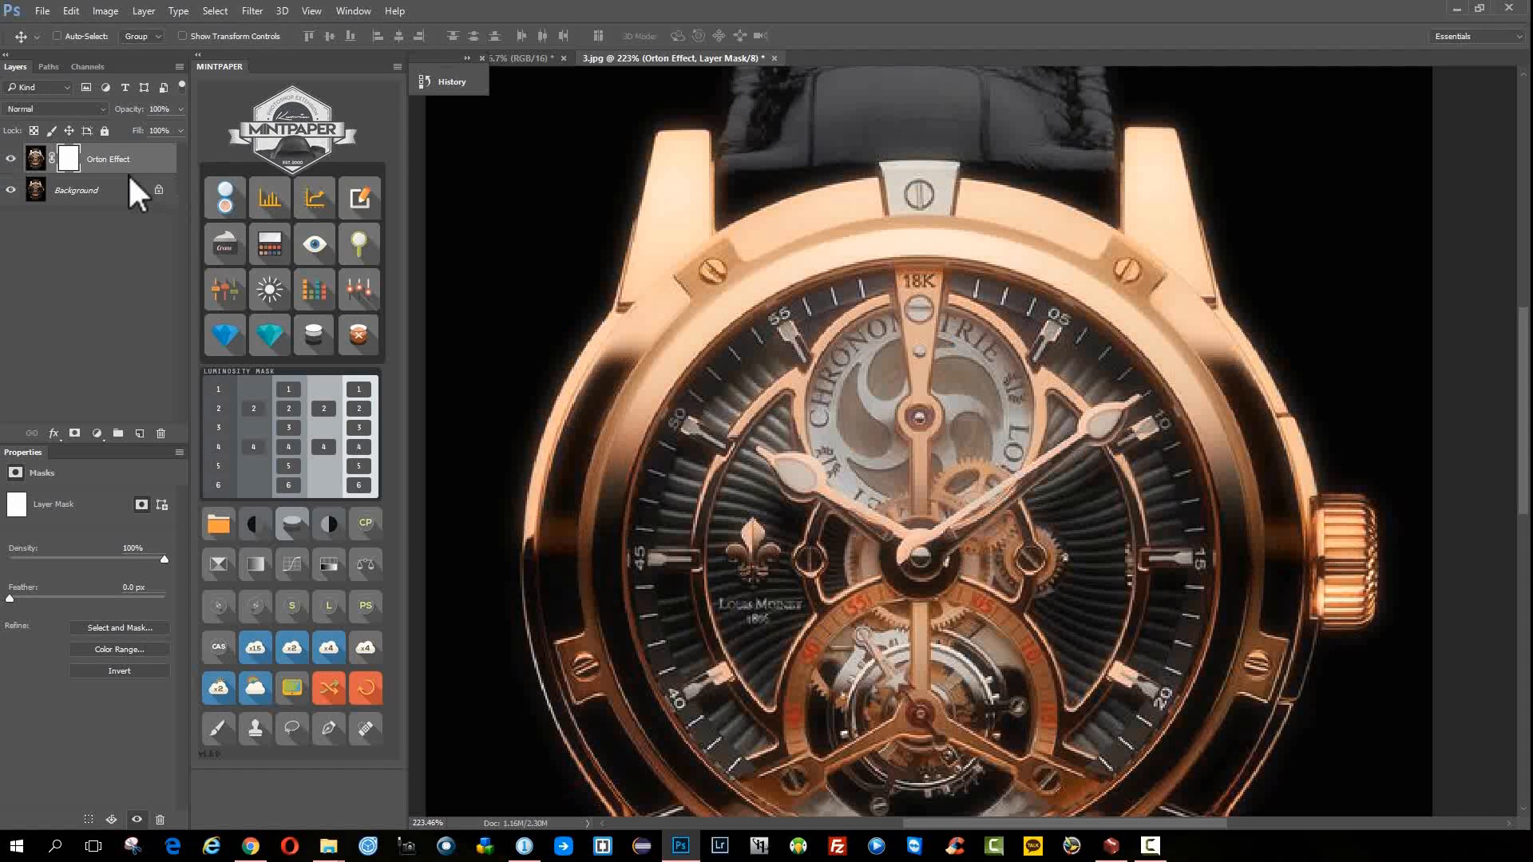
- Undo the Orton Effect and close 3.jpg without saving
key("ctrl+z")
key("ctrl+w")
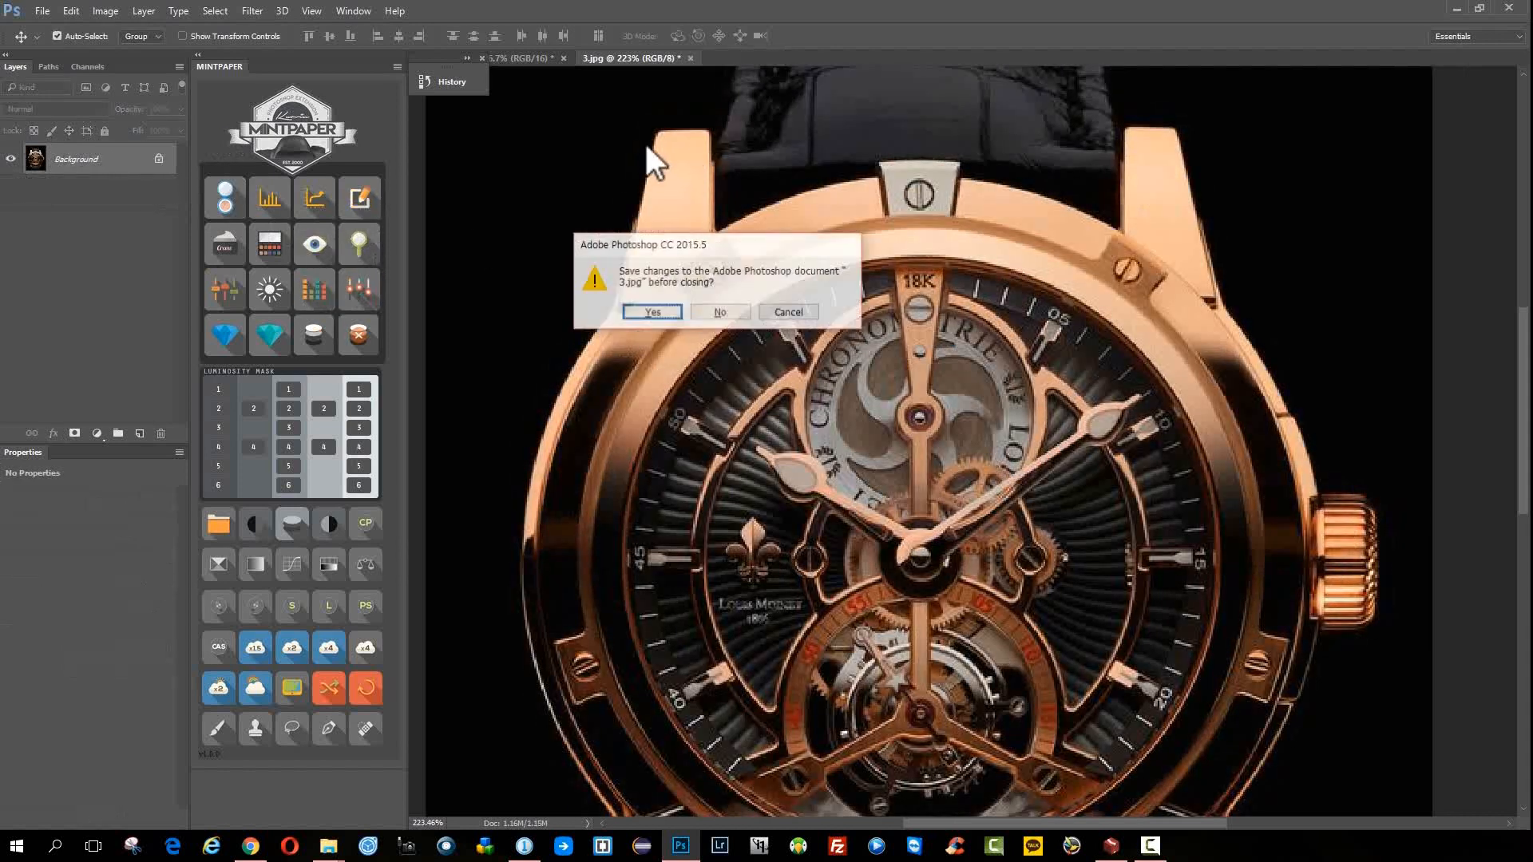
key("n")
- Open _SI_7395.tif, add a Vibrancy group and view the color ranges of its Color Correction layer
left_click_drag(730, 112, 750, 60)
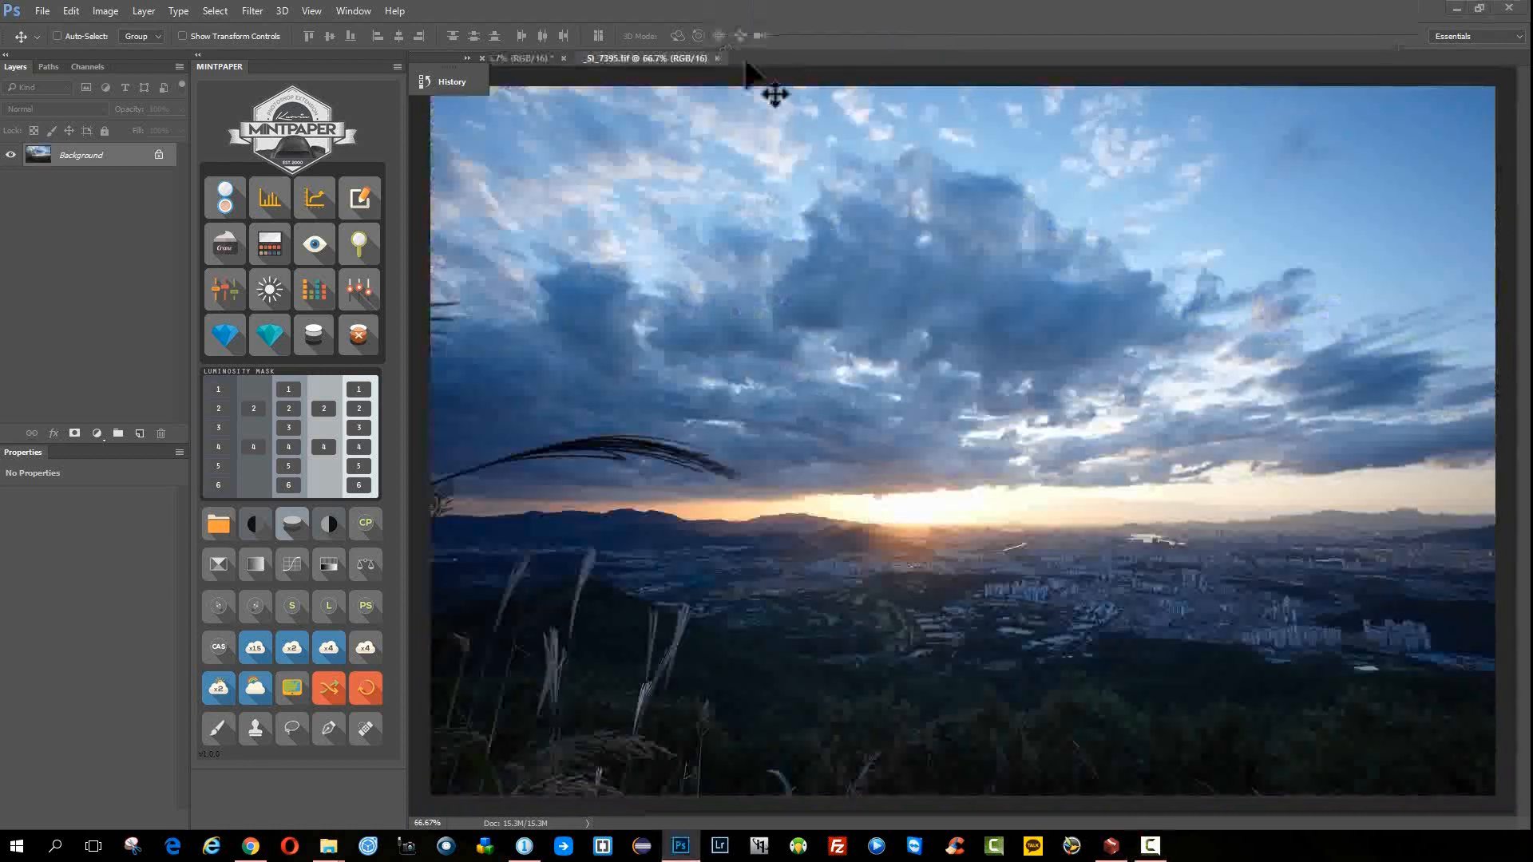
left_click(313, 288)
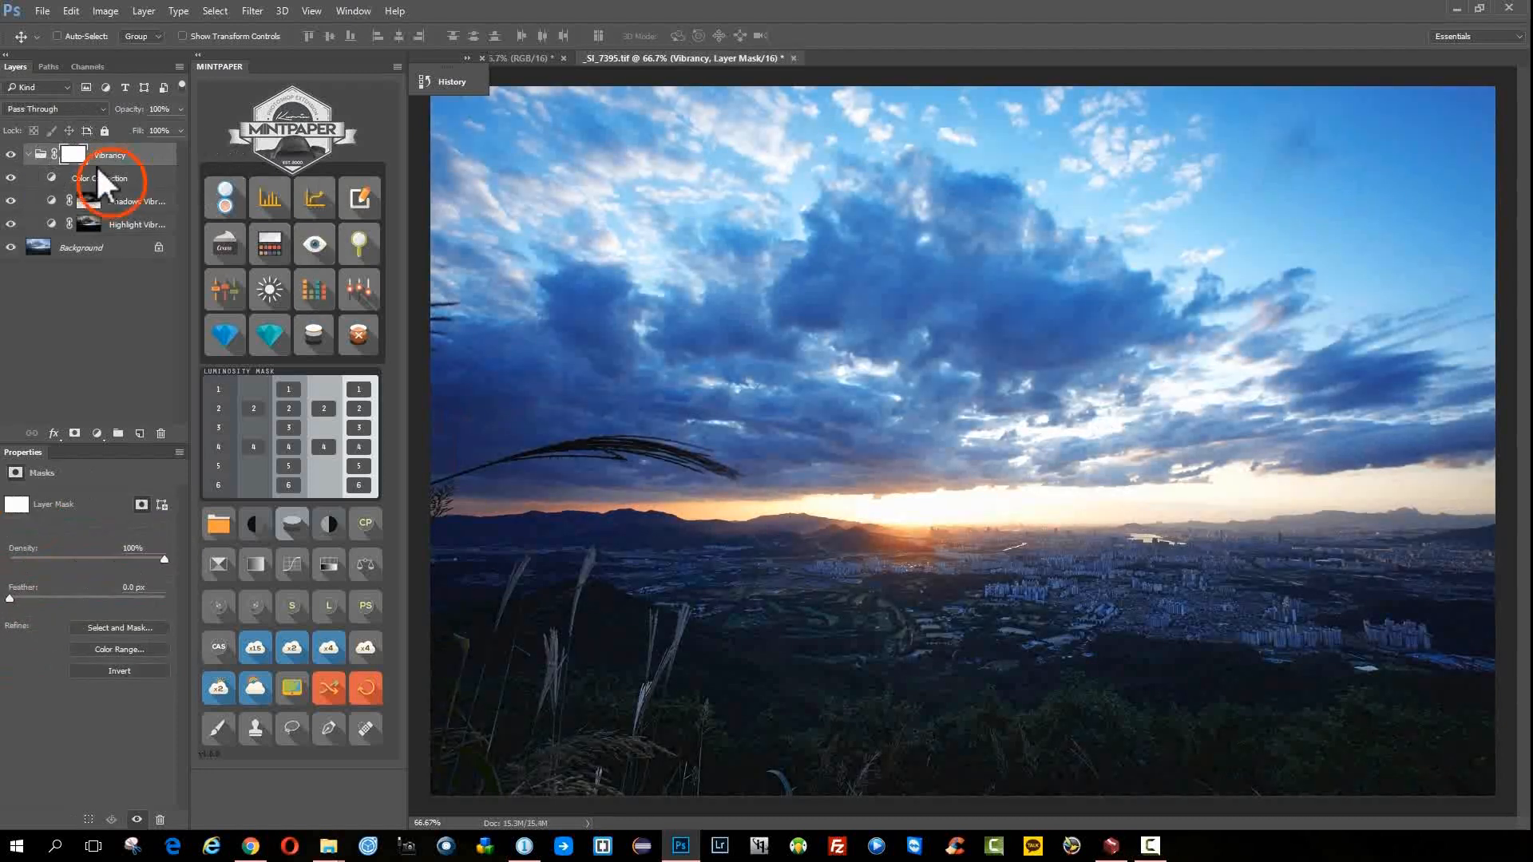
left_click(111, 179)
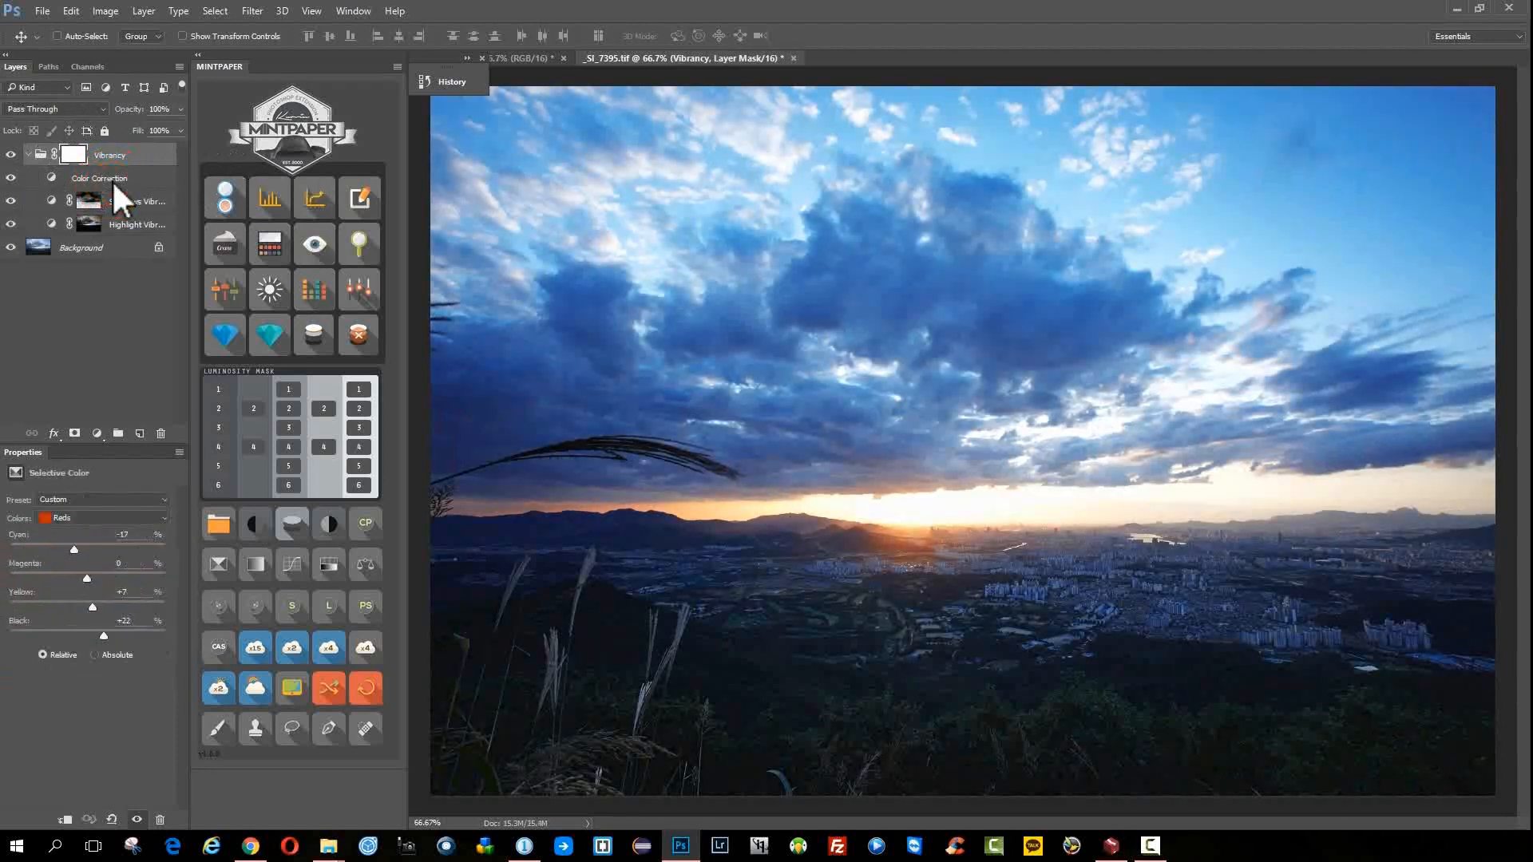
left_click(97, 520)
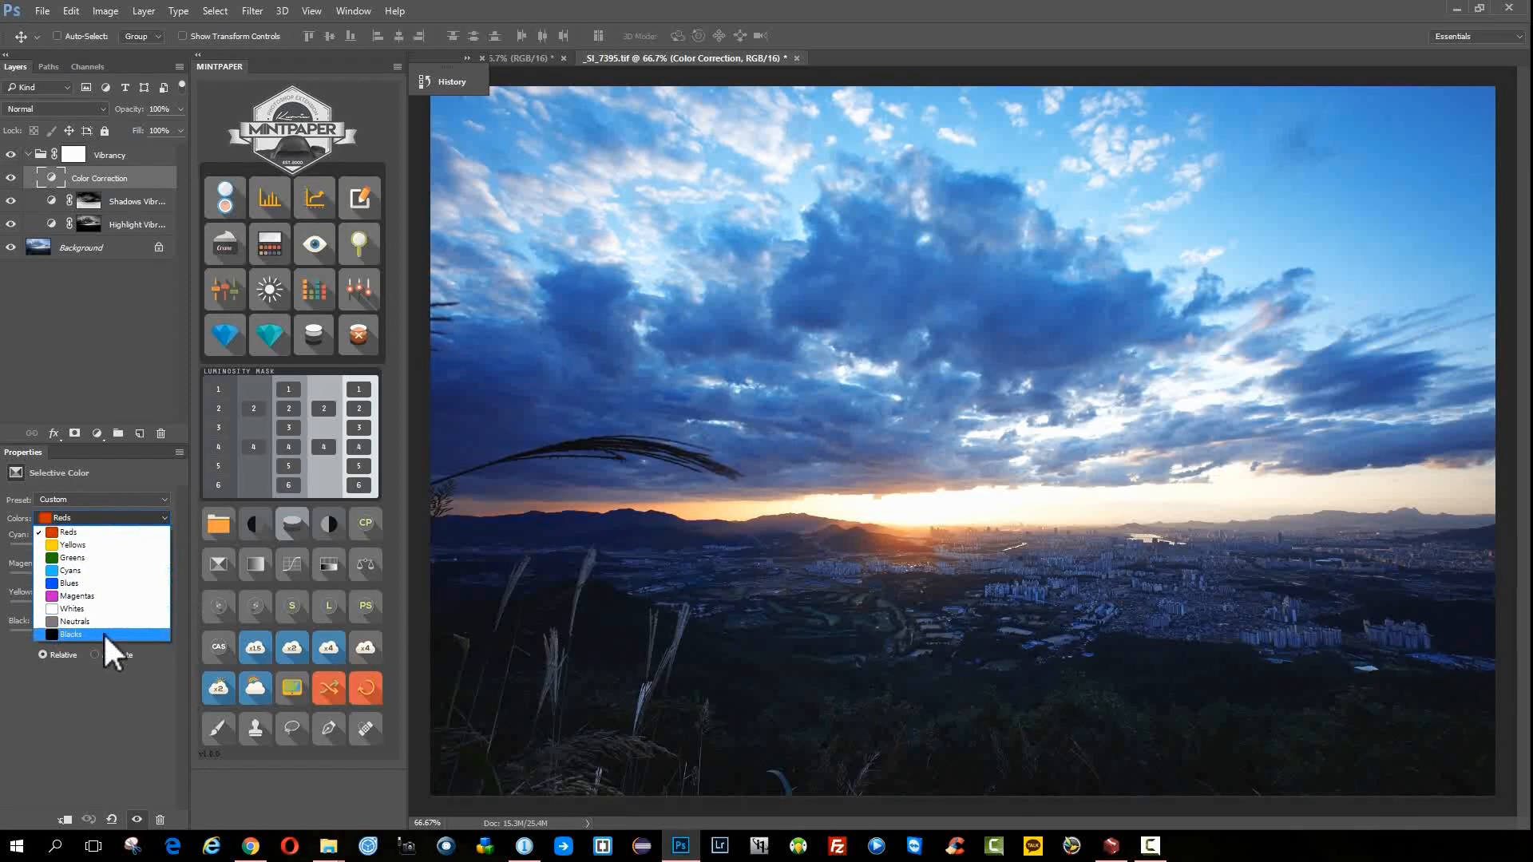
left_click(123, 348)
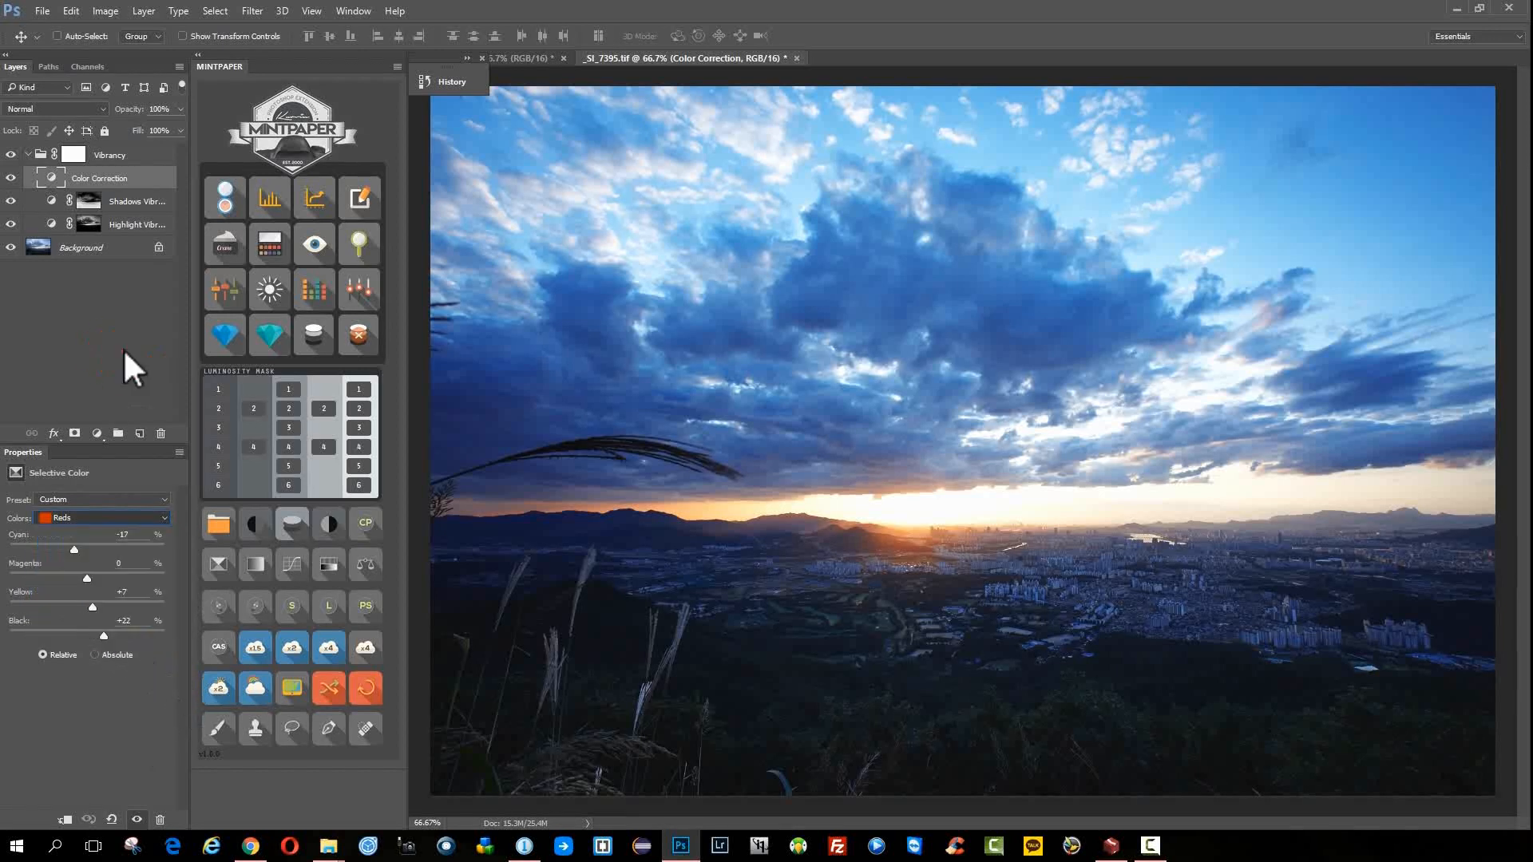
- Compare the sunset photo with Color Correction and the whole Vibrancy group hidden and shown, and merge the visible layers
left_click(12, 178)
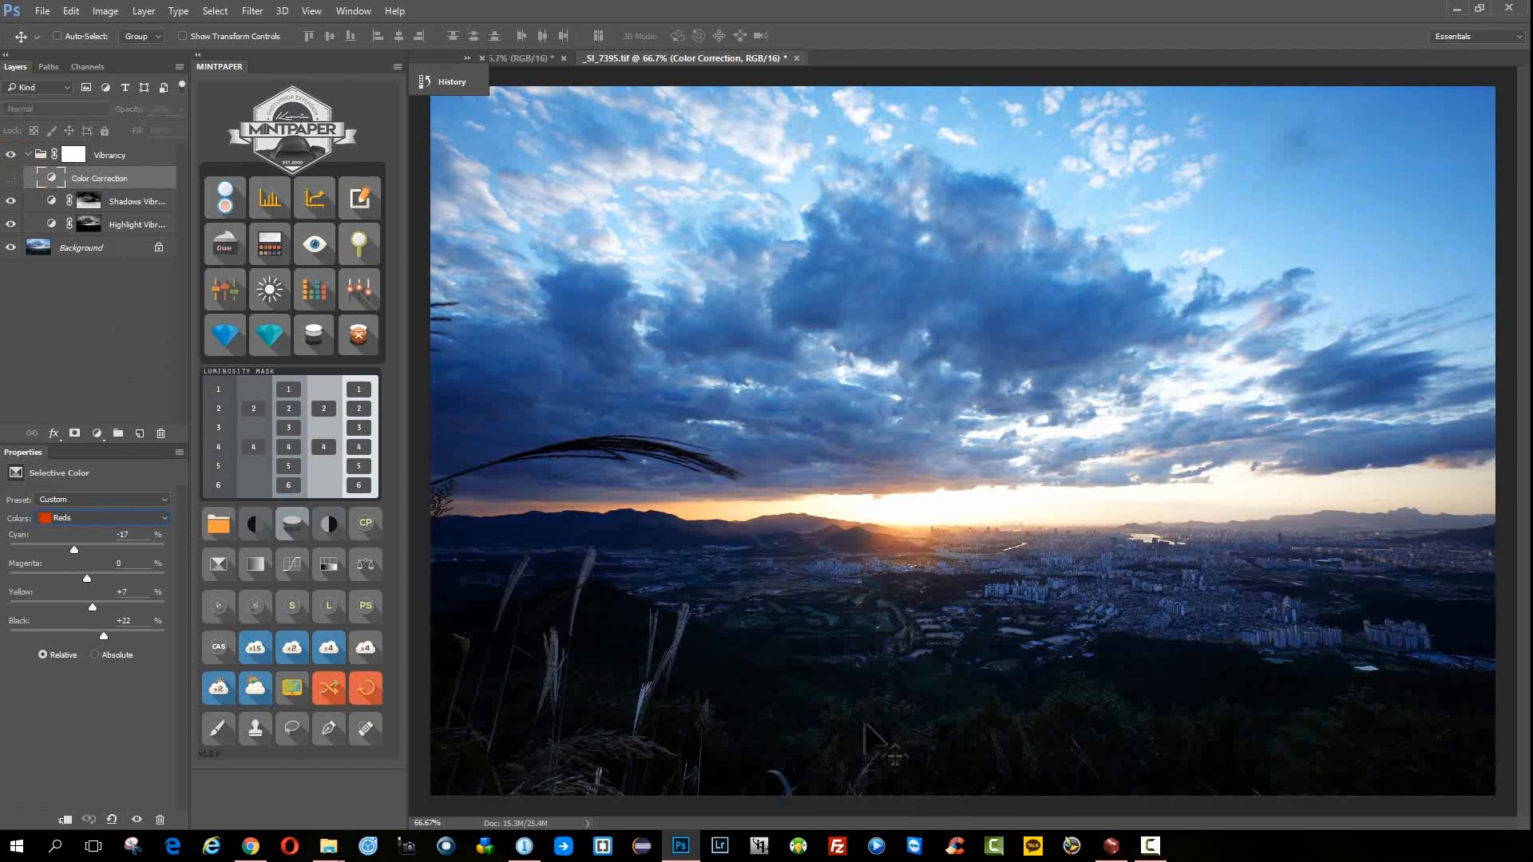
left_click(11, 178)
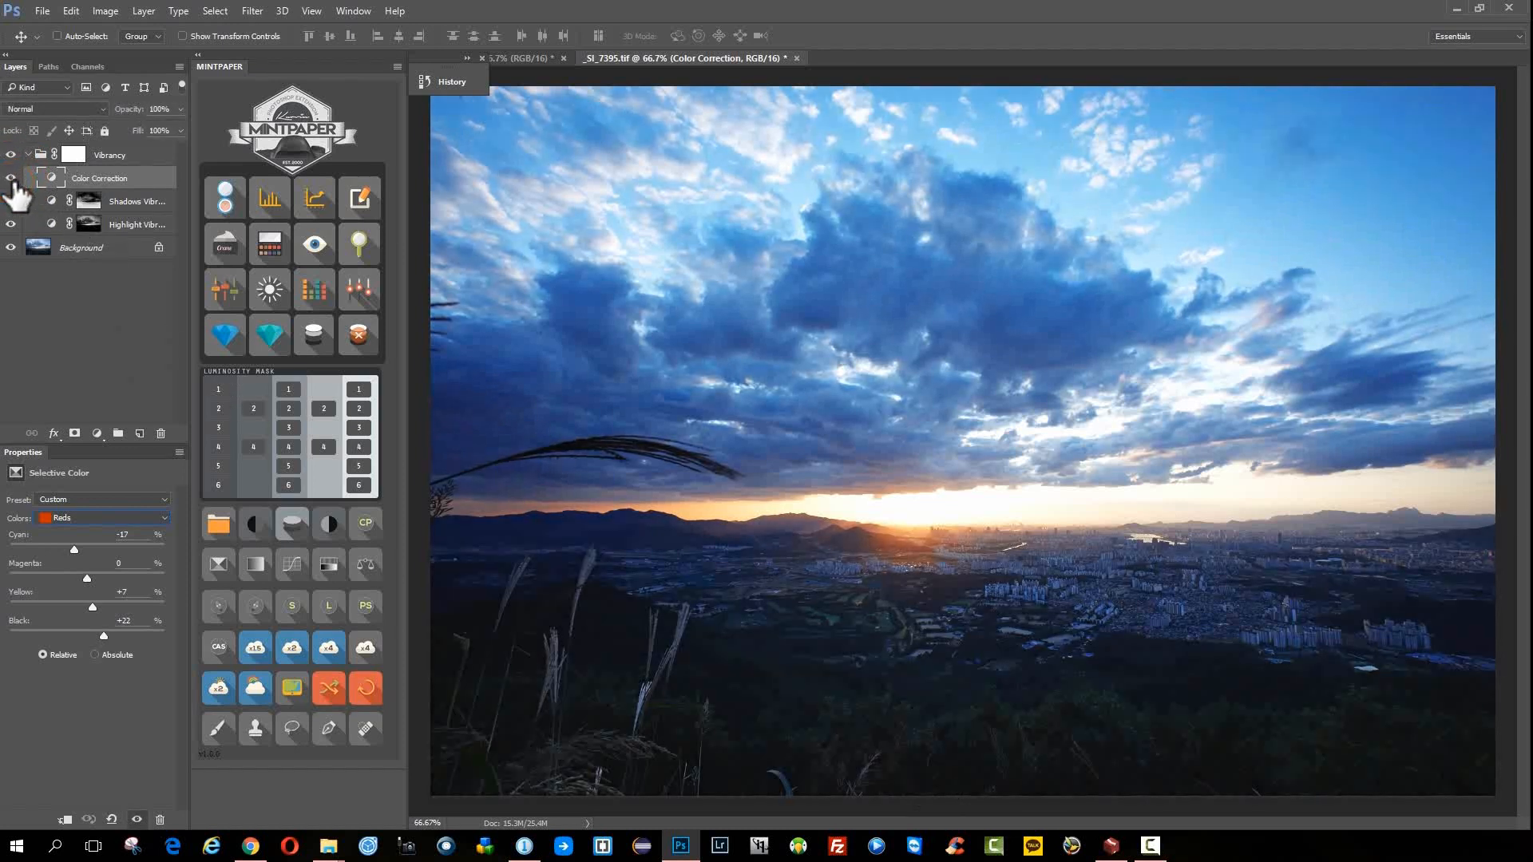
left_click(11, 248)
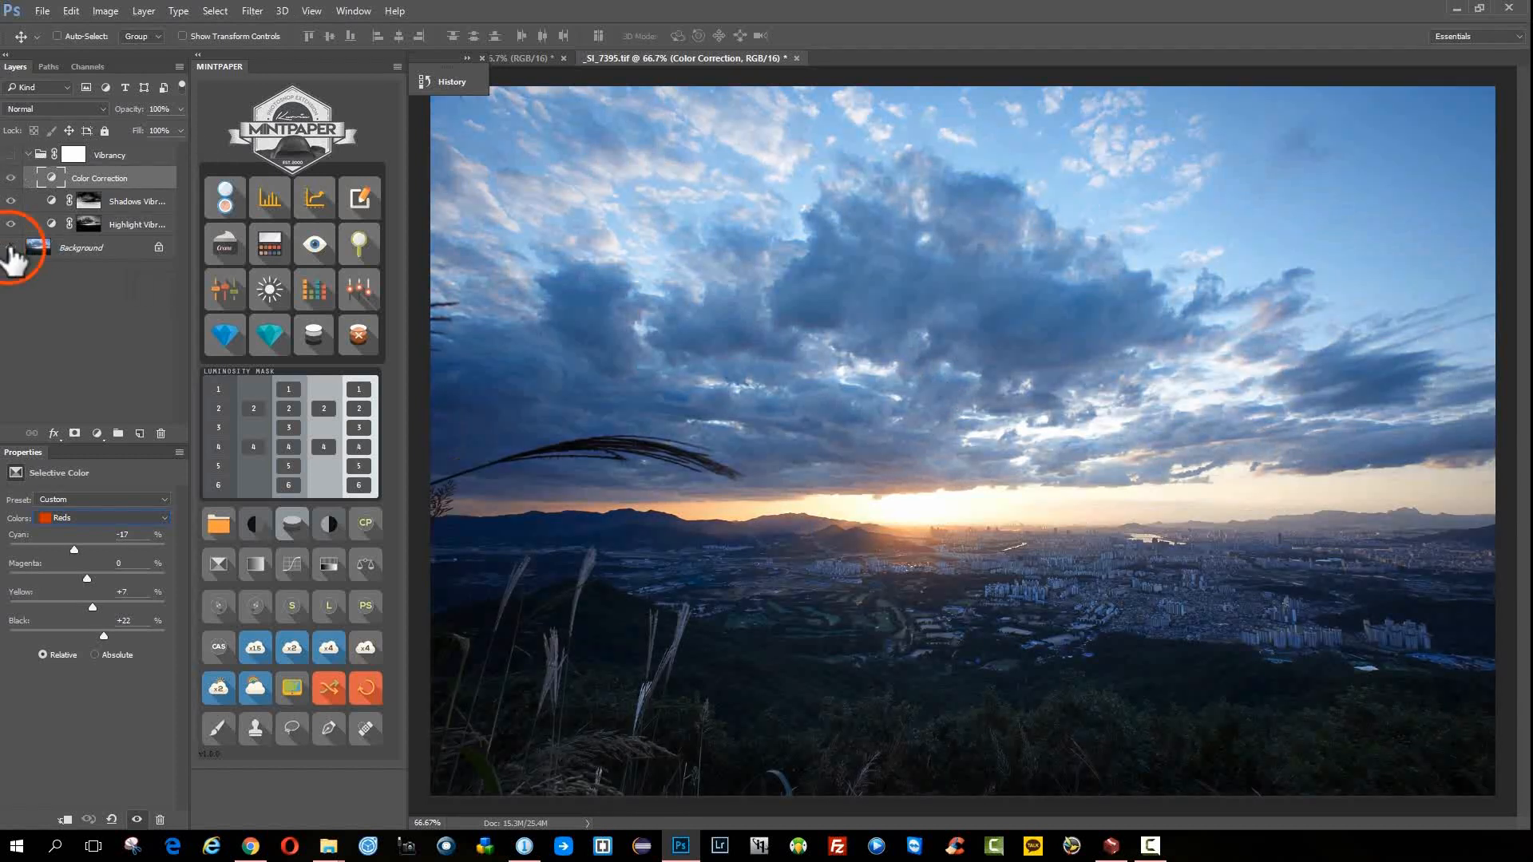
left_click(11, 250, "alt")
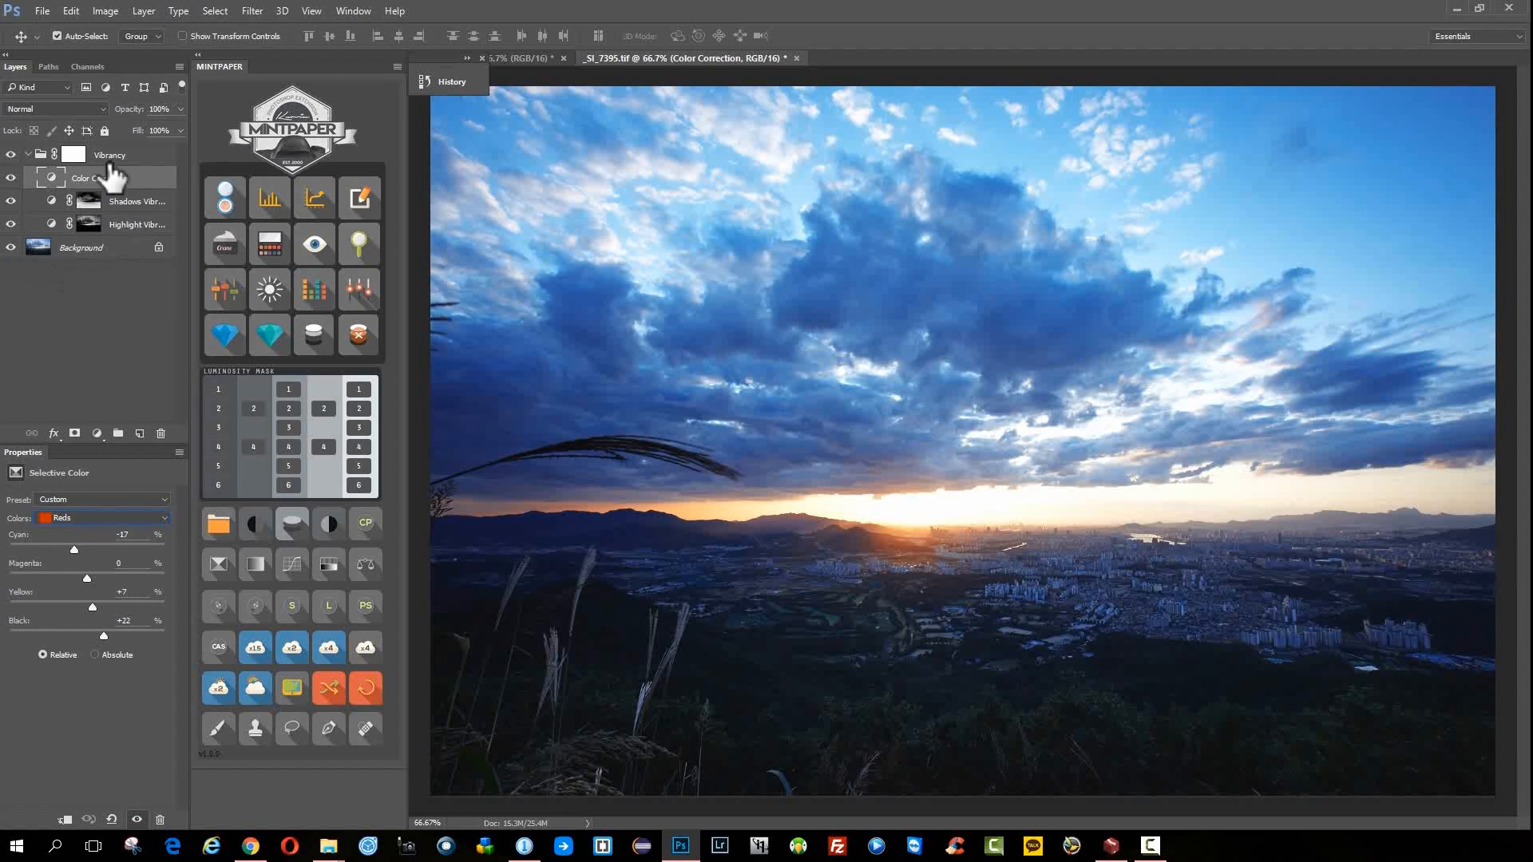
key("ctrl+shift+e")
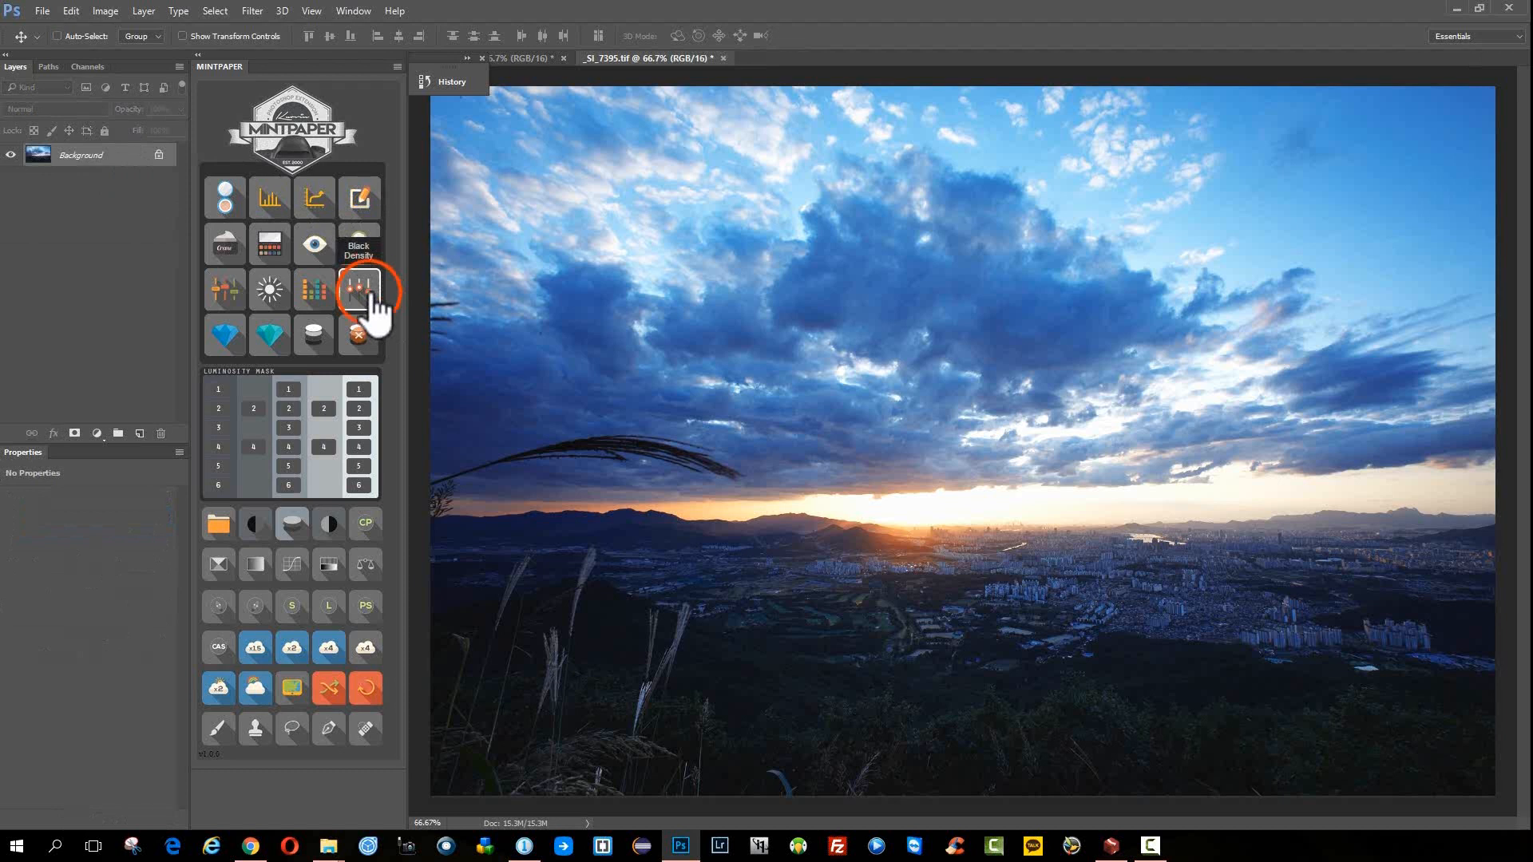
- Add a Black Density layer to the sunset photo and paint its mask over the clouds with a 1400 px brush at 30% opacity
left_click(361, 292)
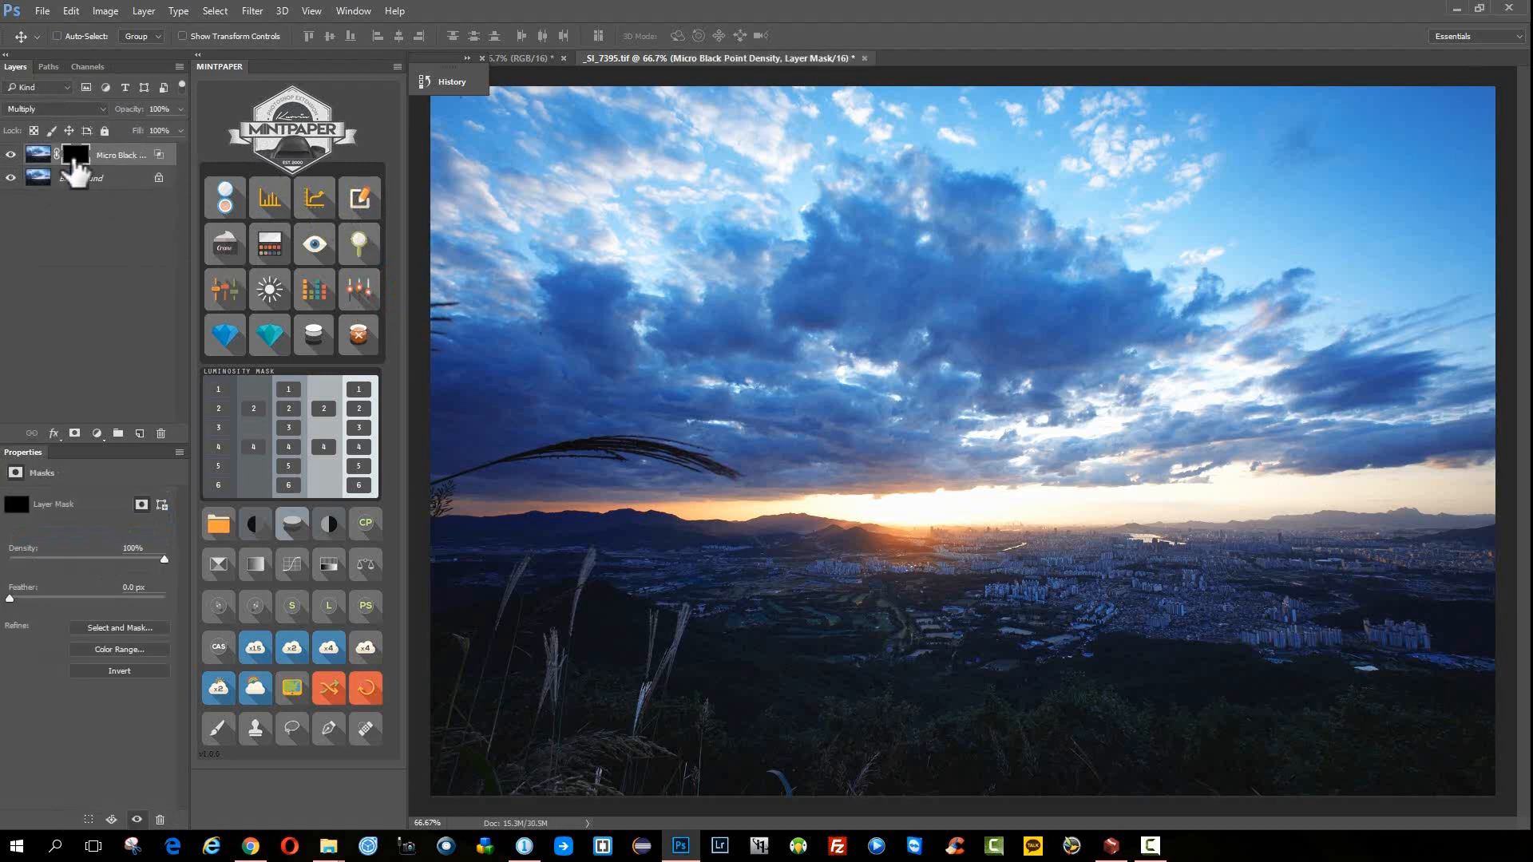
key("b")
mouse_move(662, 319)
left_mouse_down()
mouse_move(1027, 257)
mouse_move(667, 242)
mouse_move(1102, 233)
mouse_move(975, 239)
left_mouse_up()
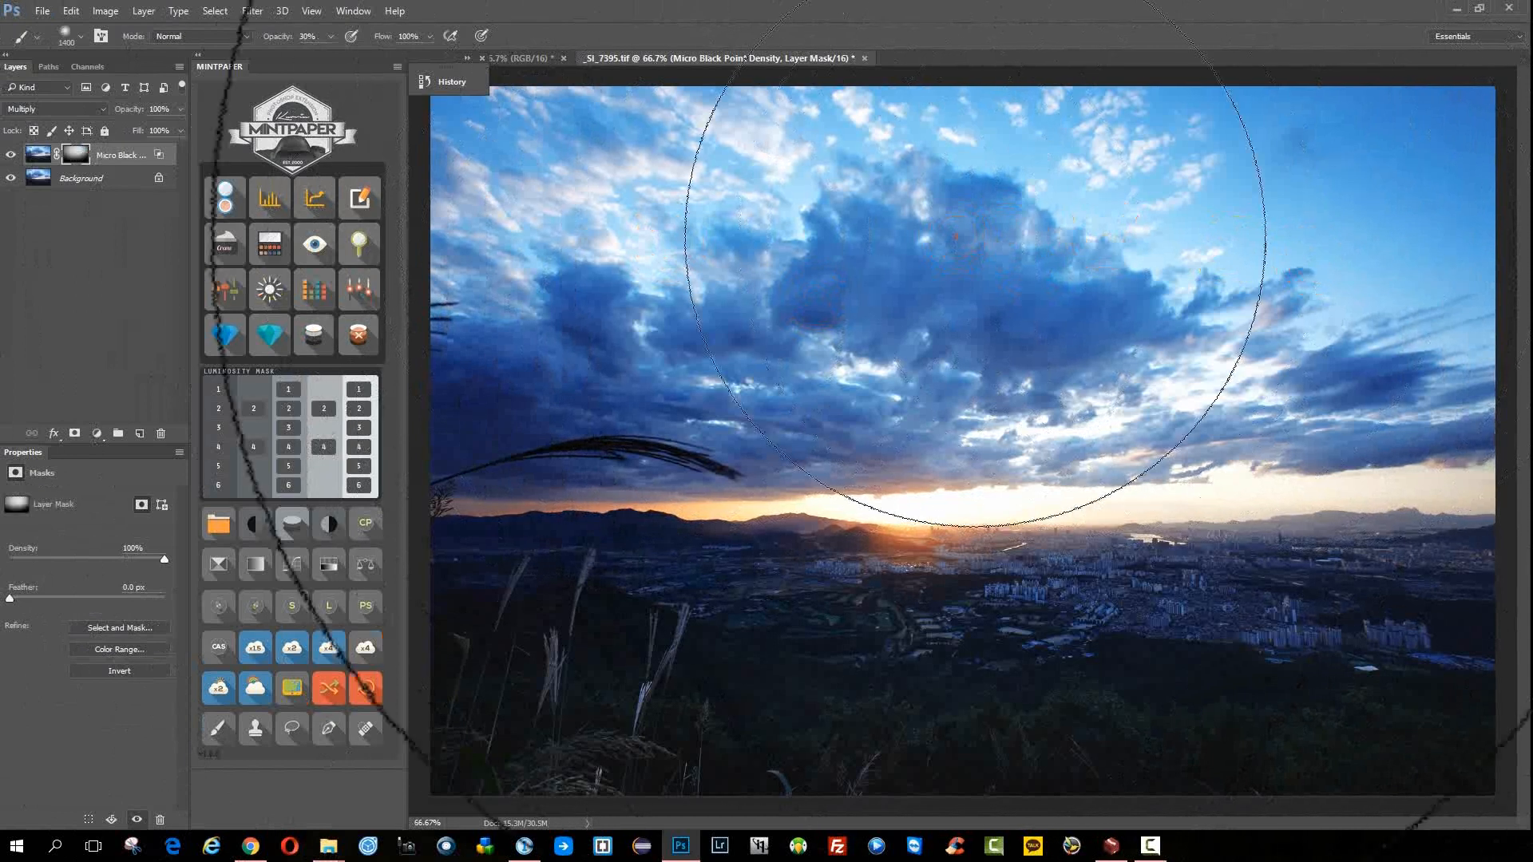
- View the painted Black Density mask on the sunset photo and replace the layer with a fresh Black Density layer
left_click(78, 155, "alt")
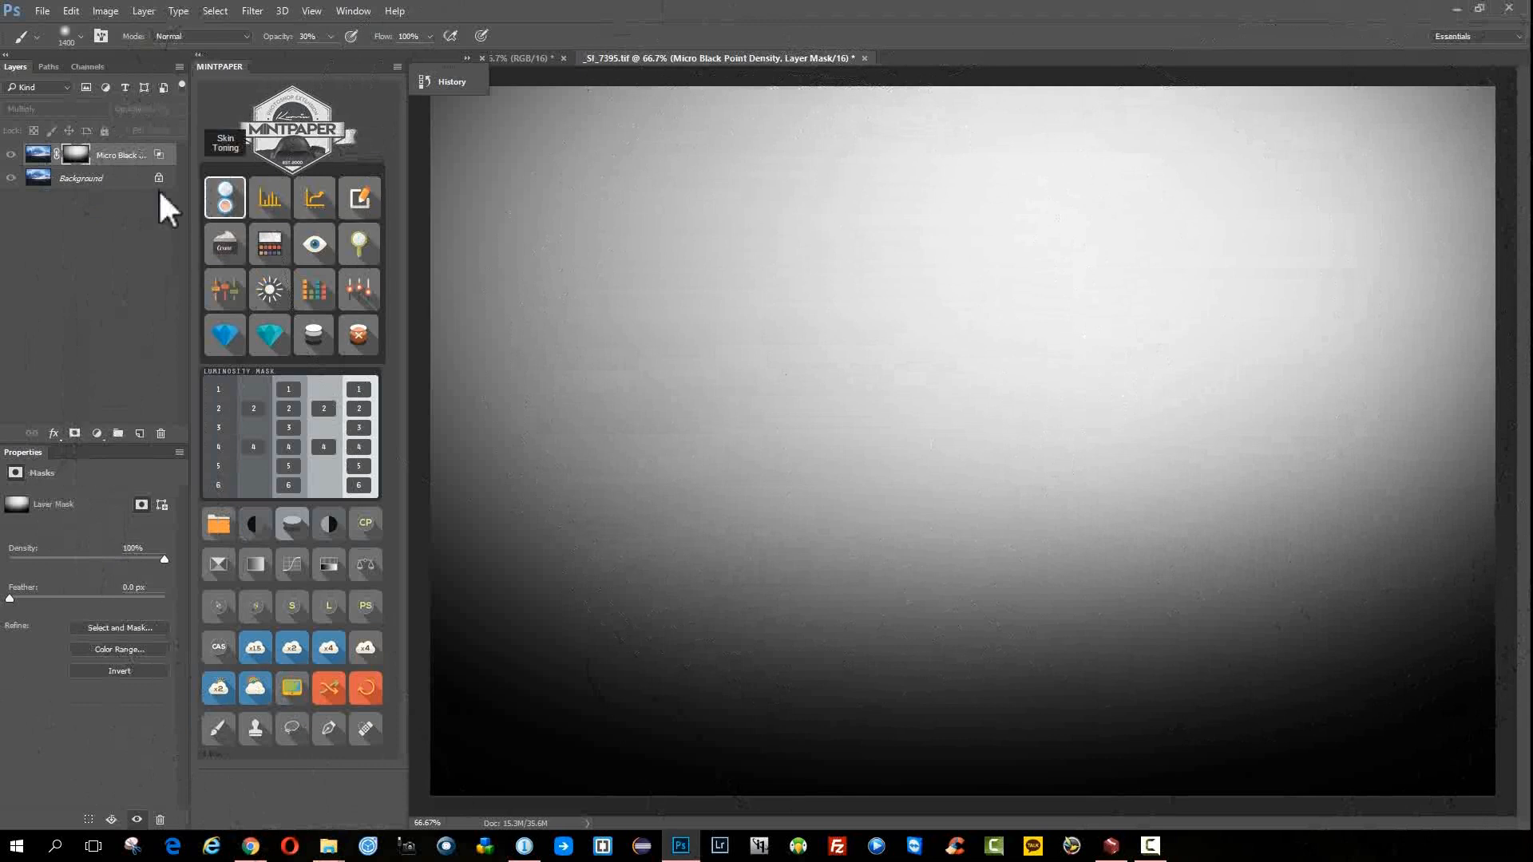
key("Delete")
left_click(357, 292)
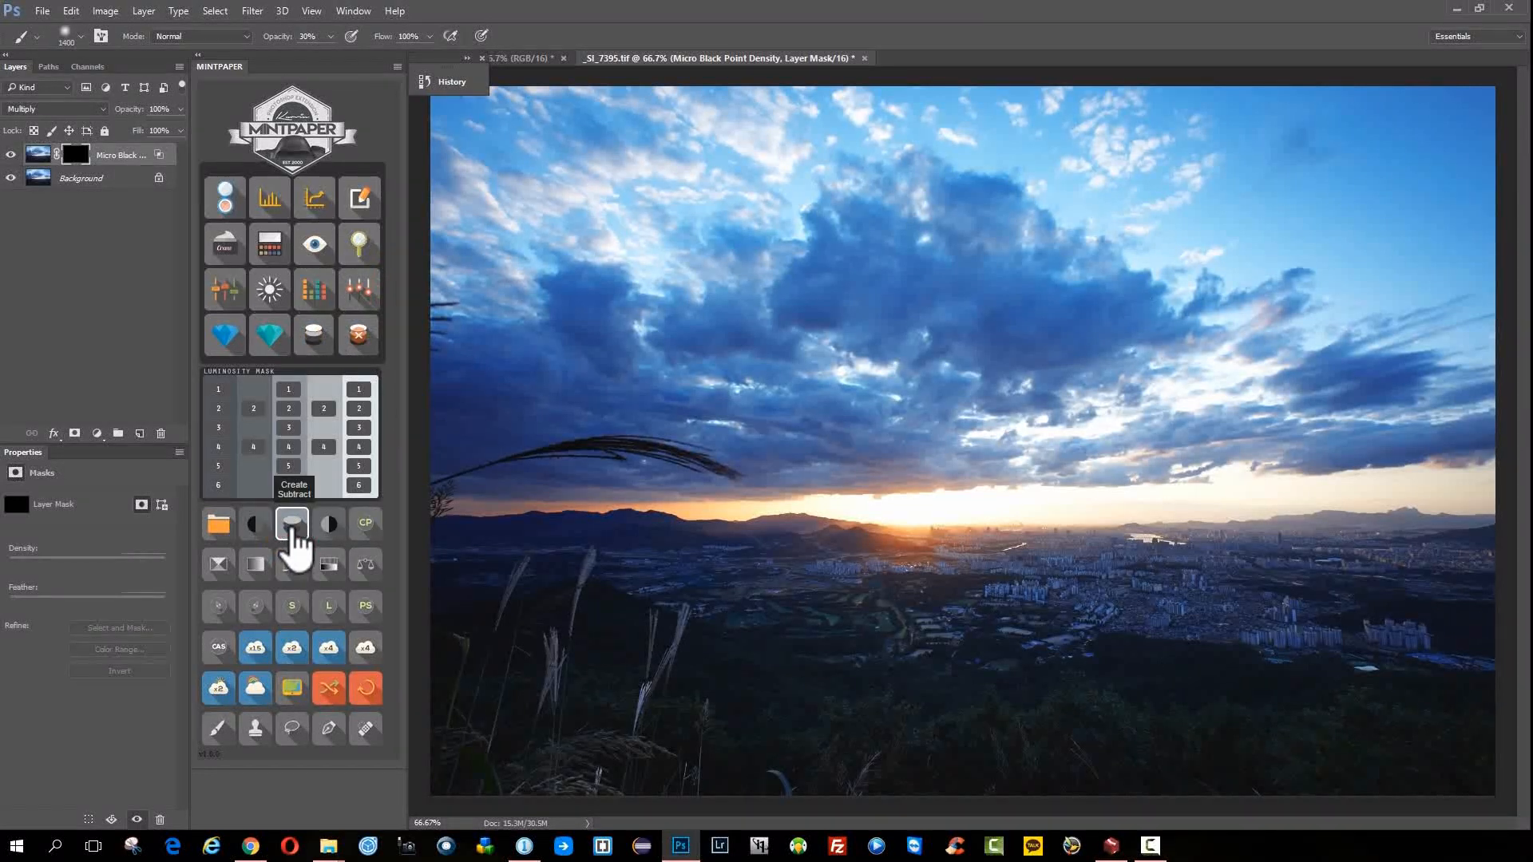
- Create the subtract masks and paint the new Black Density mask over the clouds through the Subtract MH selection
left_click(292, 533)
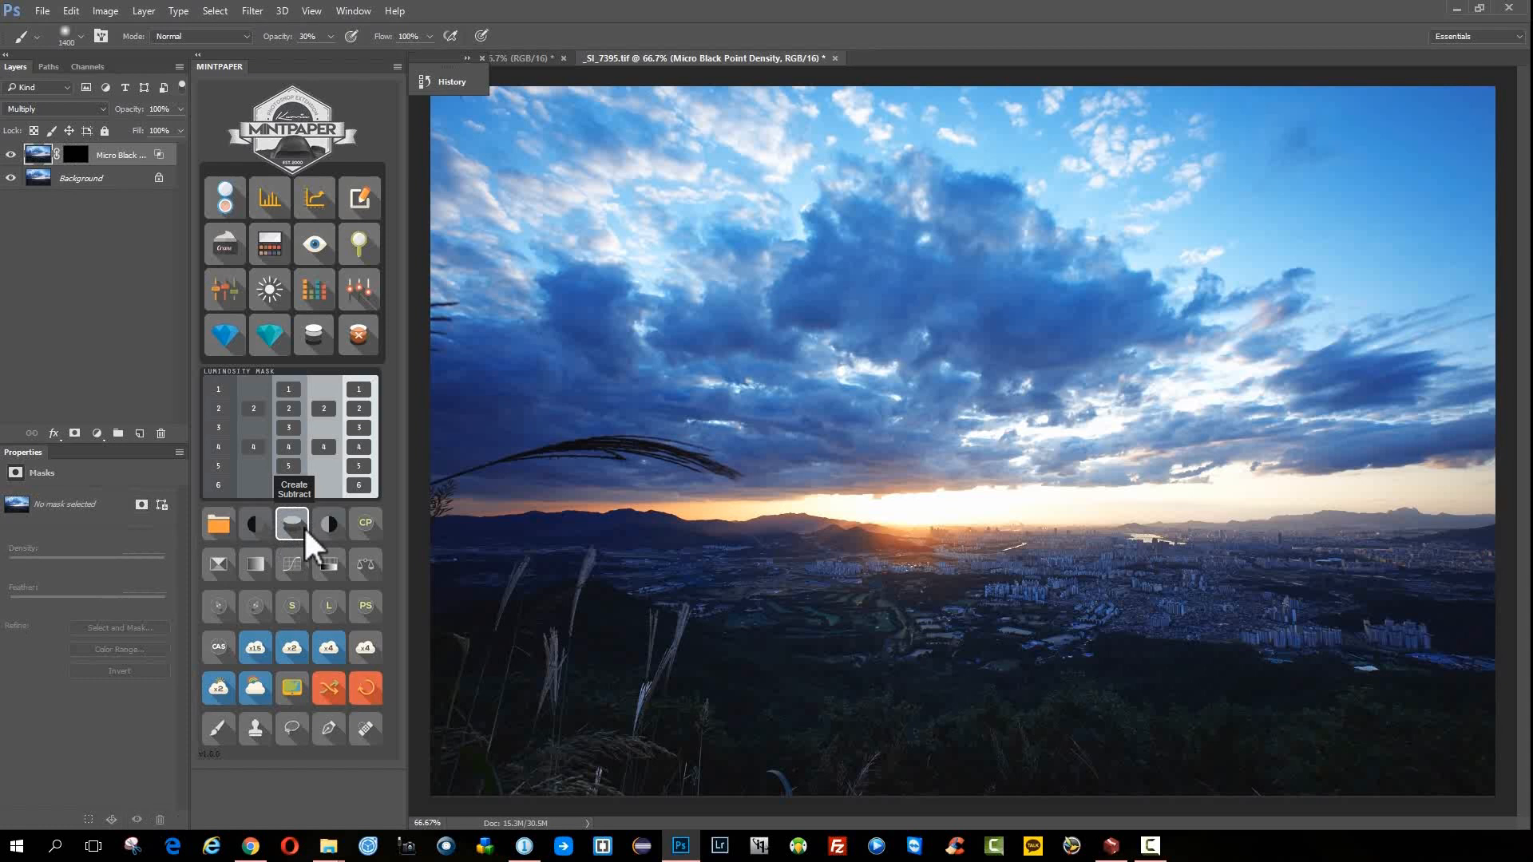
left_click(75, 153)
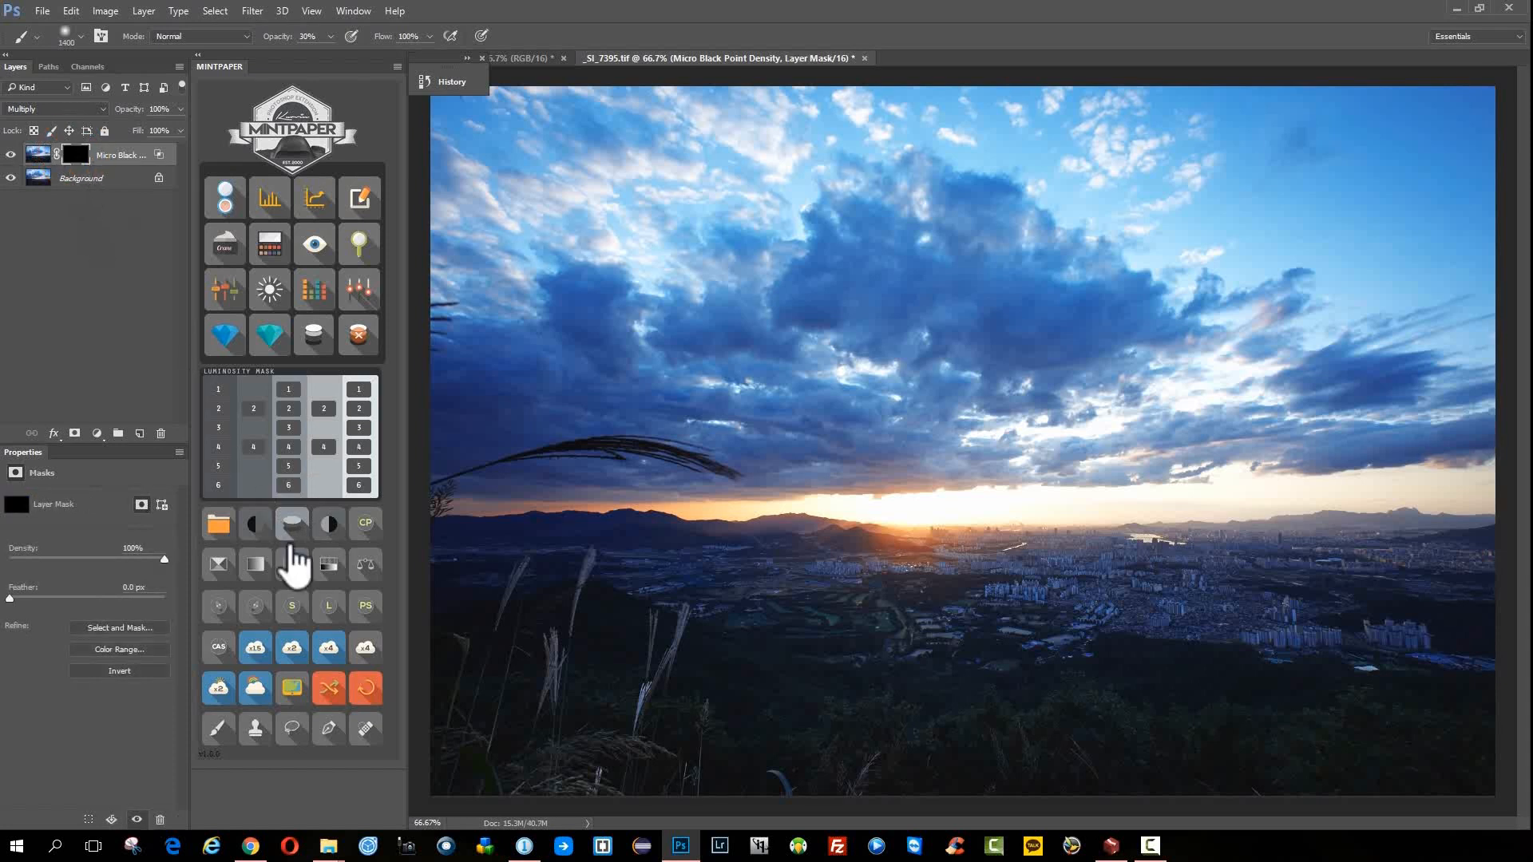
left_click(331, 536)
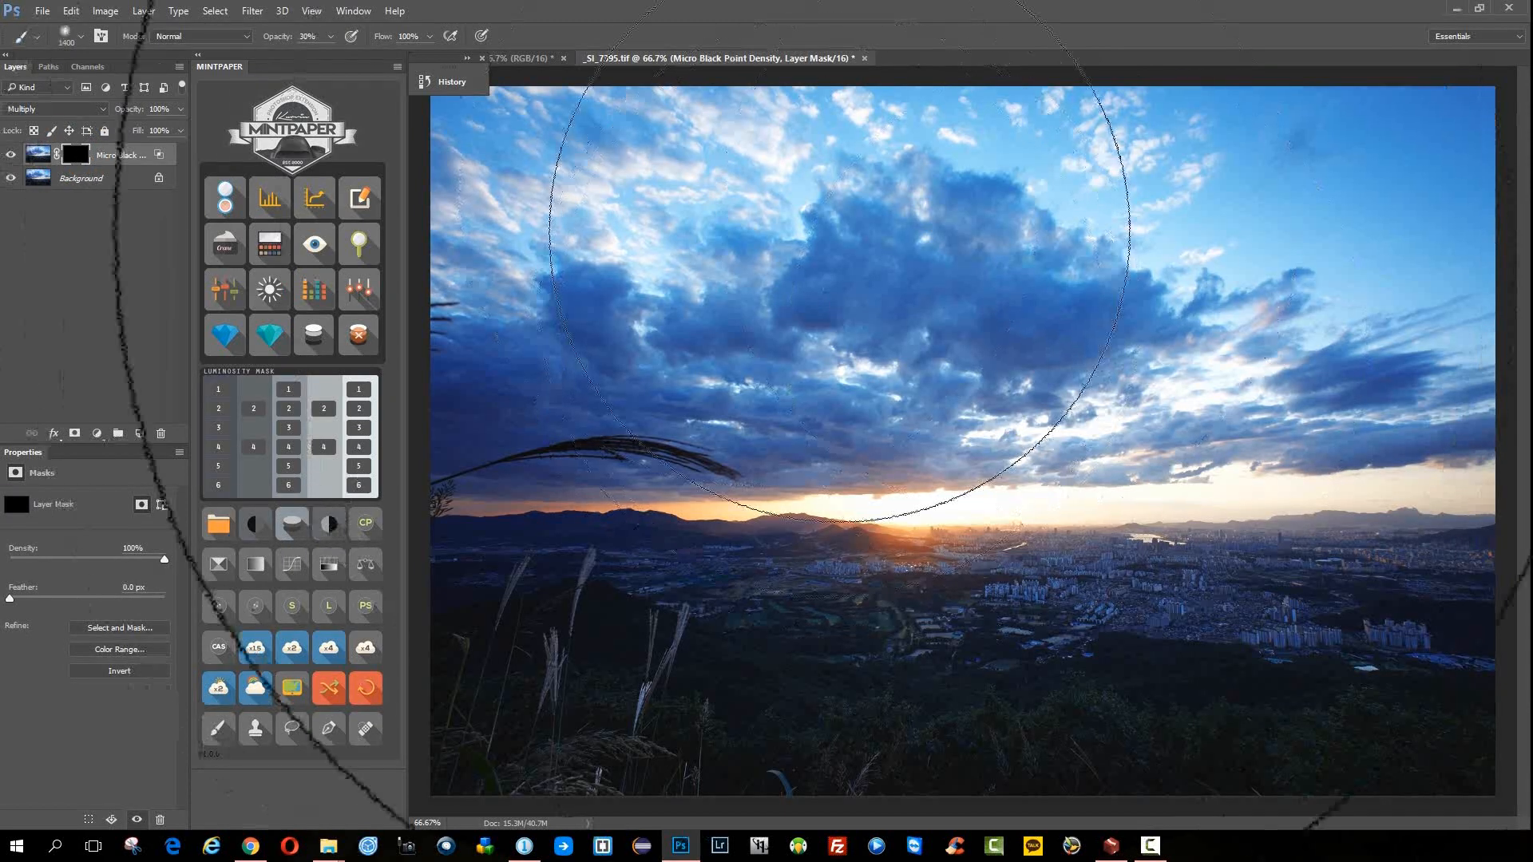
left_click(76, 153)
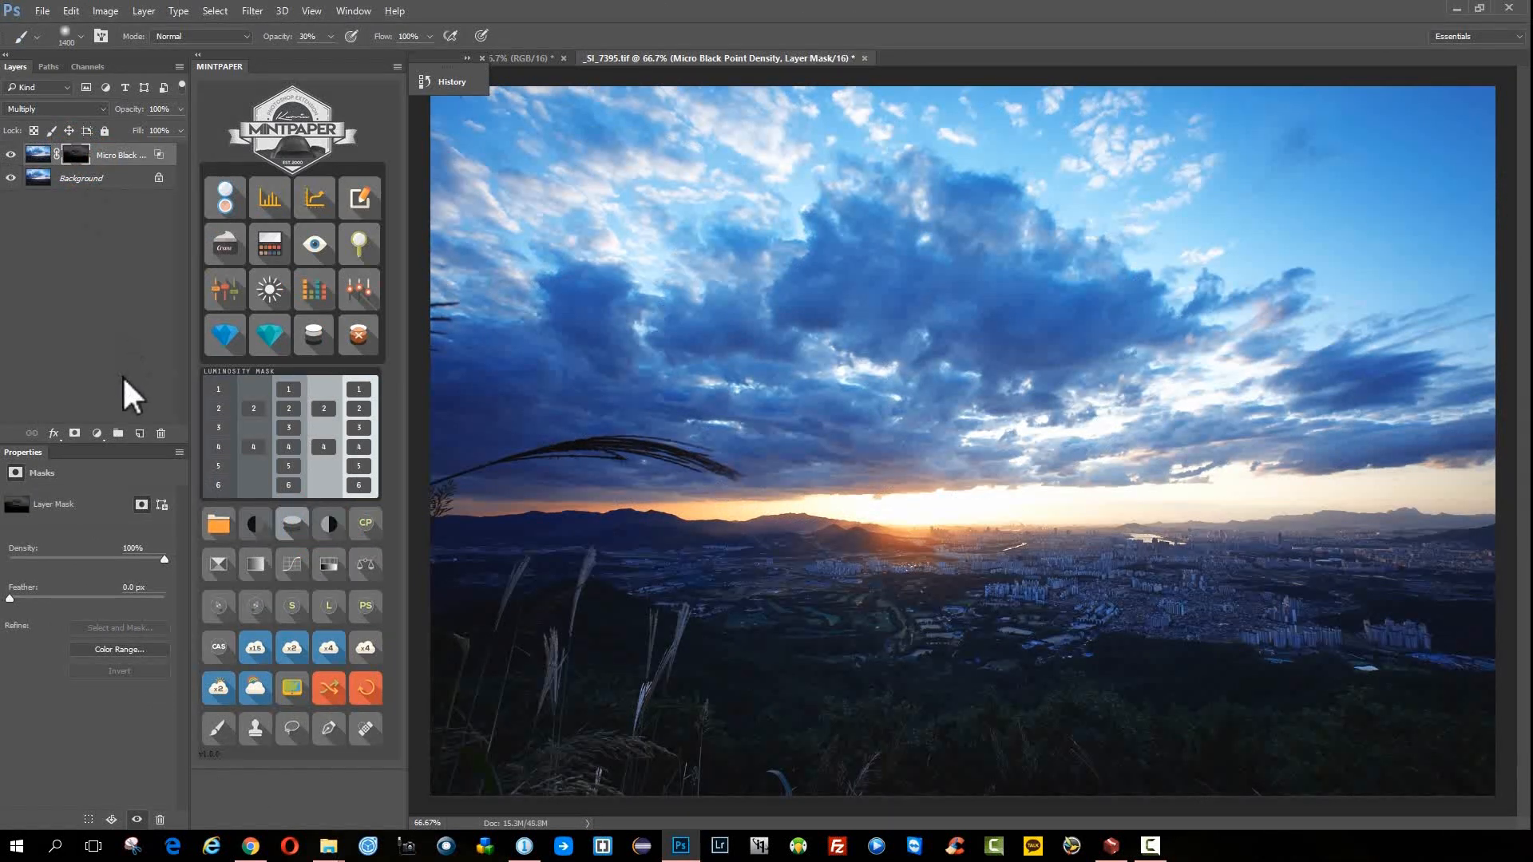
- Examine the painted cloud mask on its own and compare the sunset photo with the Black Density layer hidden and shown
left_click(75, 154, "alt")
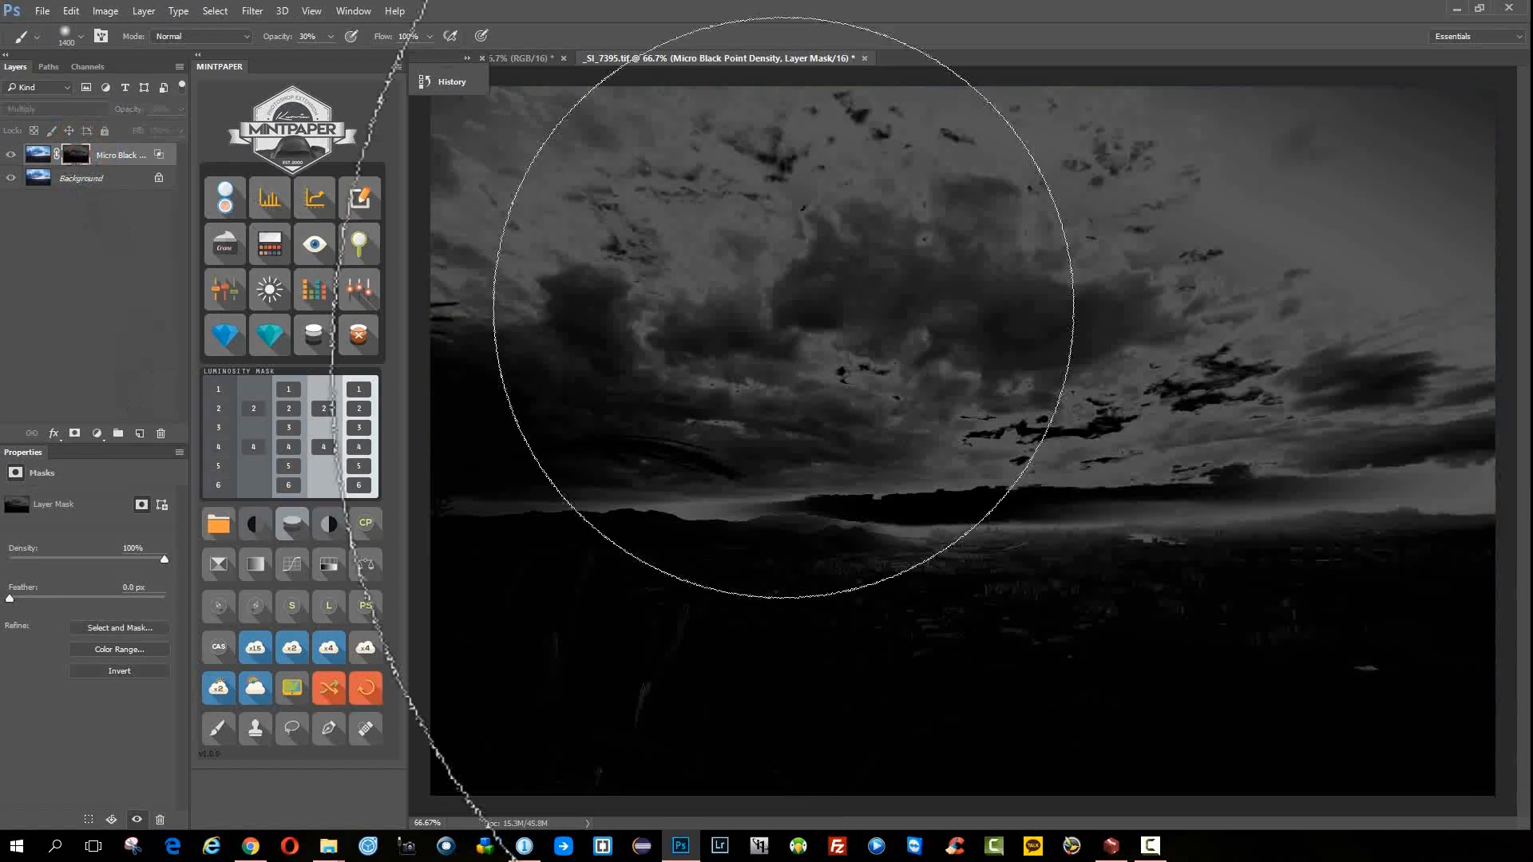
left_click(76, 153, "alt")
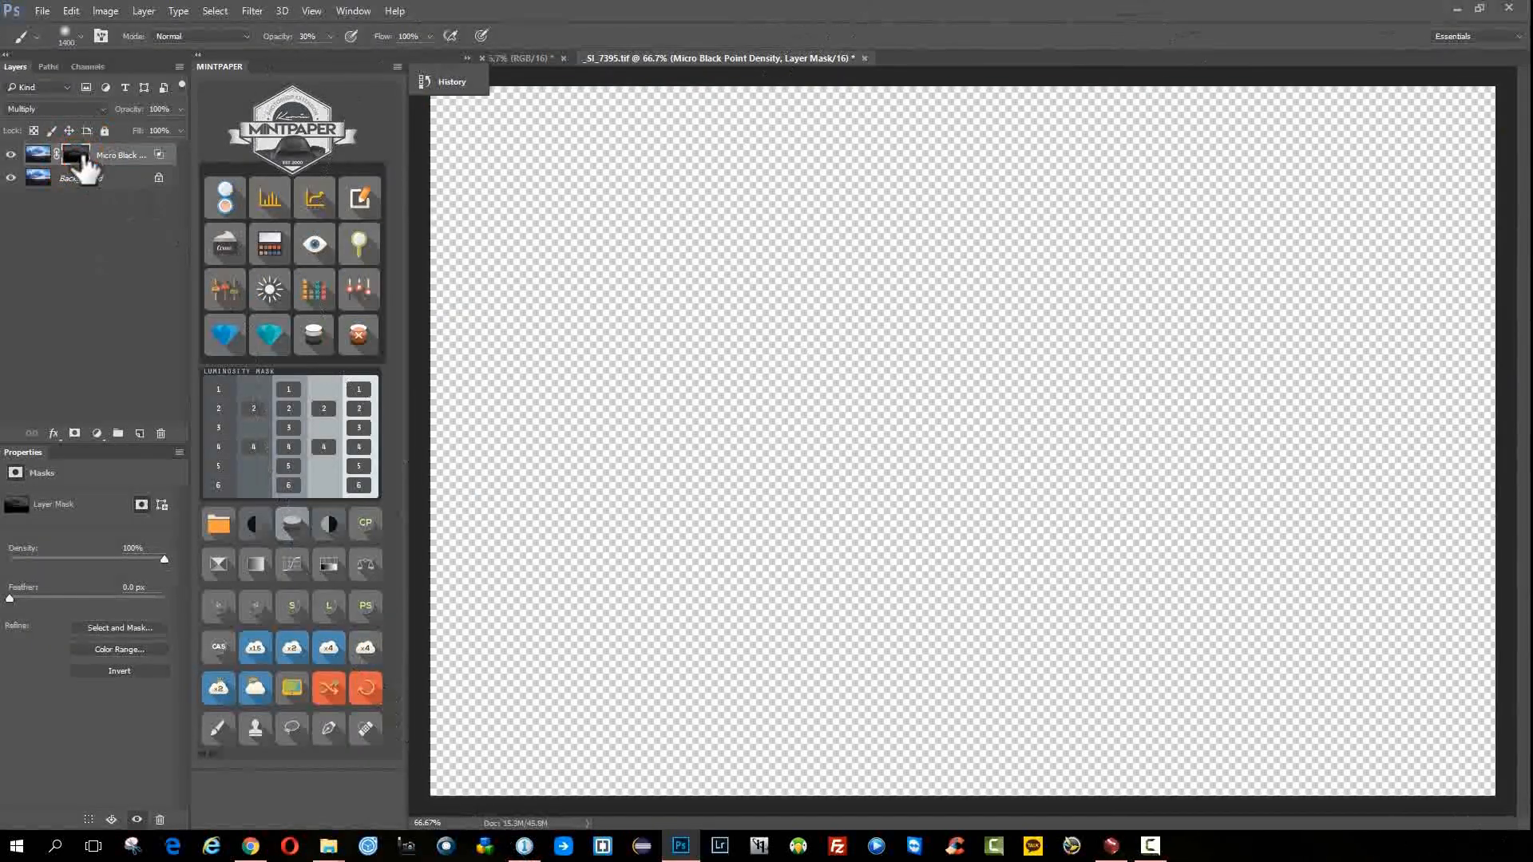
left_click(10, 154)
left_click(11, 154)
left_click_drag(951, 274, 1119, 445)
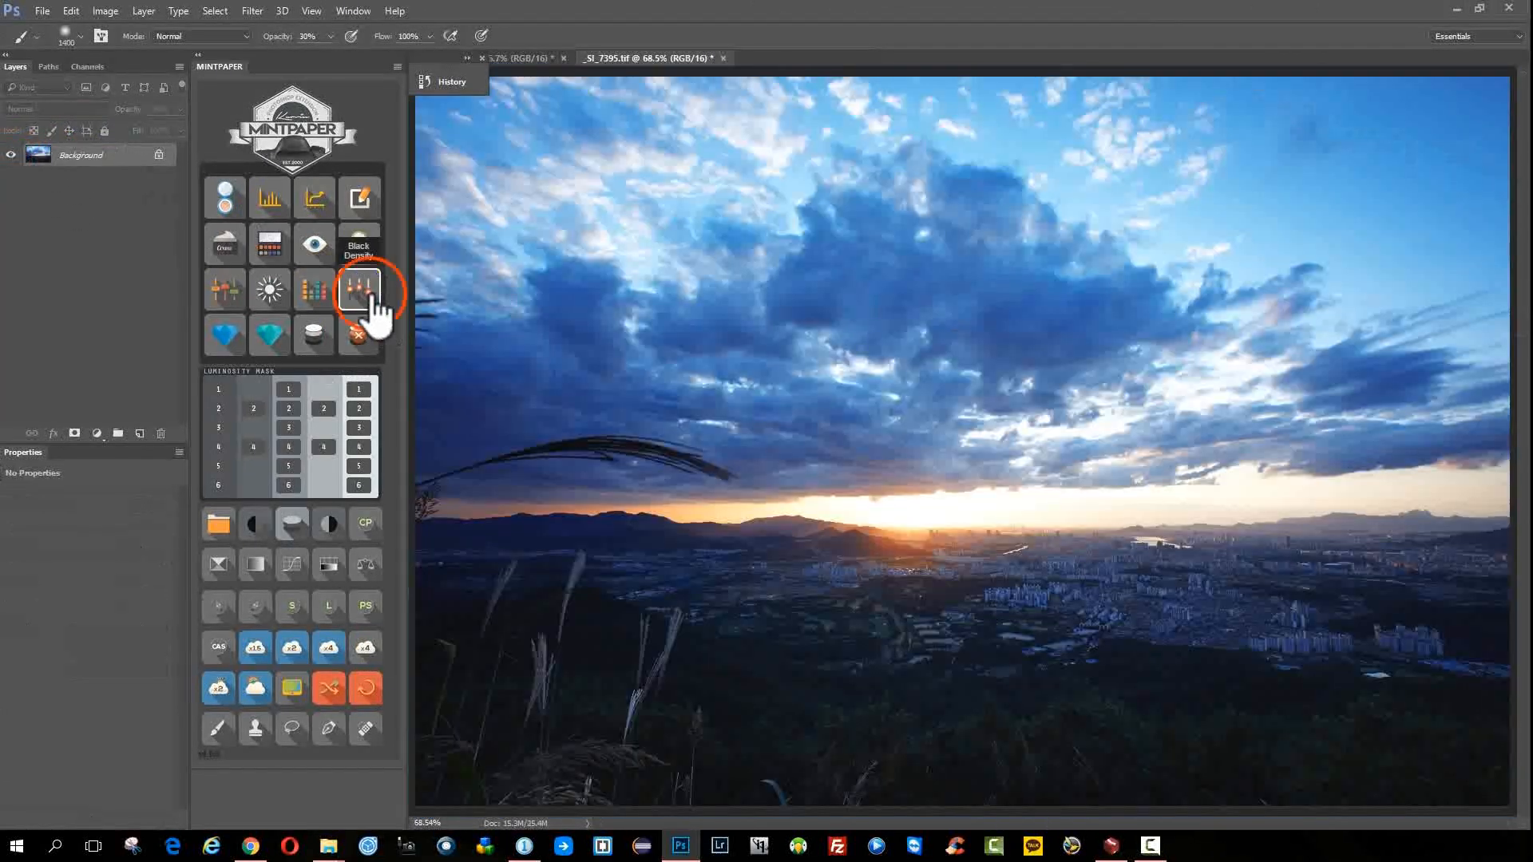
- Open the portrait 1.tif and add a Black Density layer to it
left_click(369, 299)
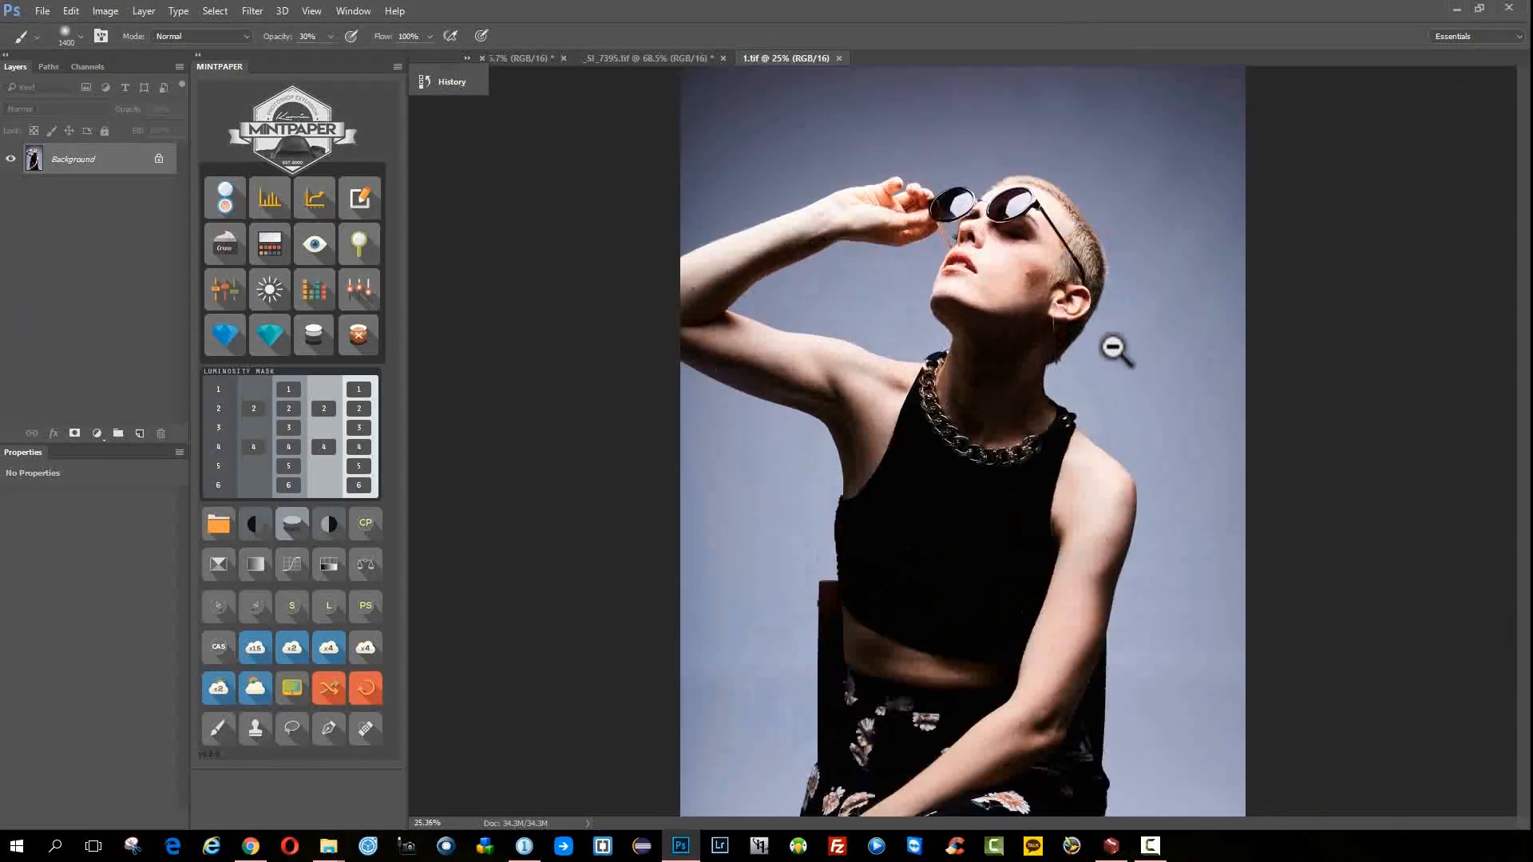
left_click(360, 284)
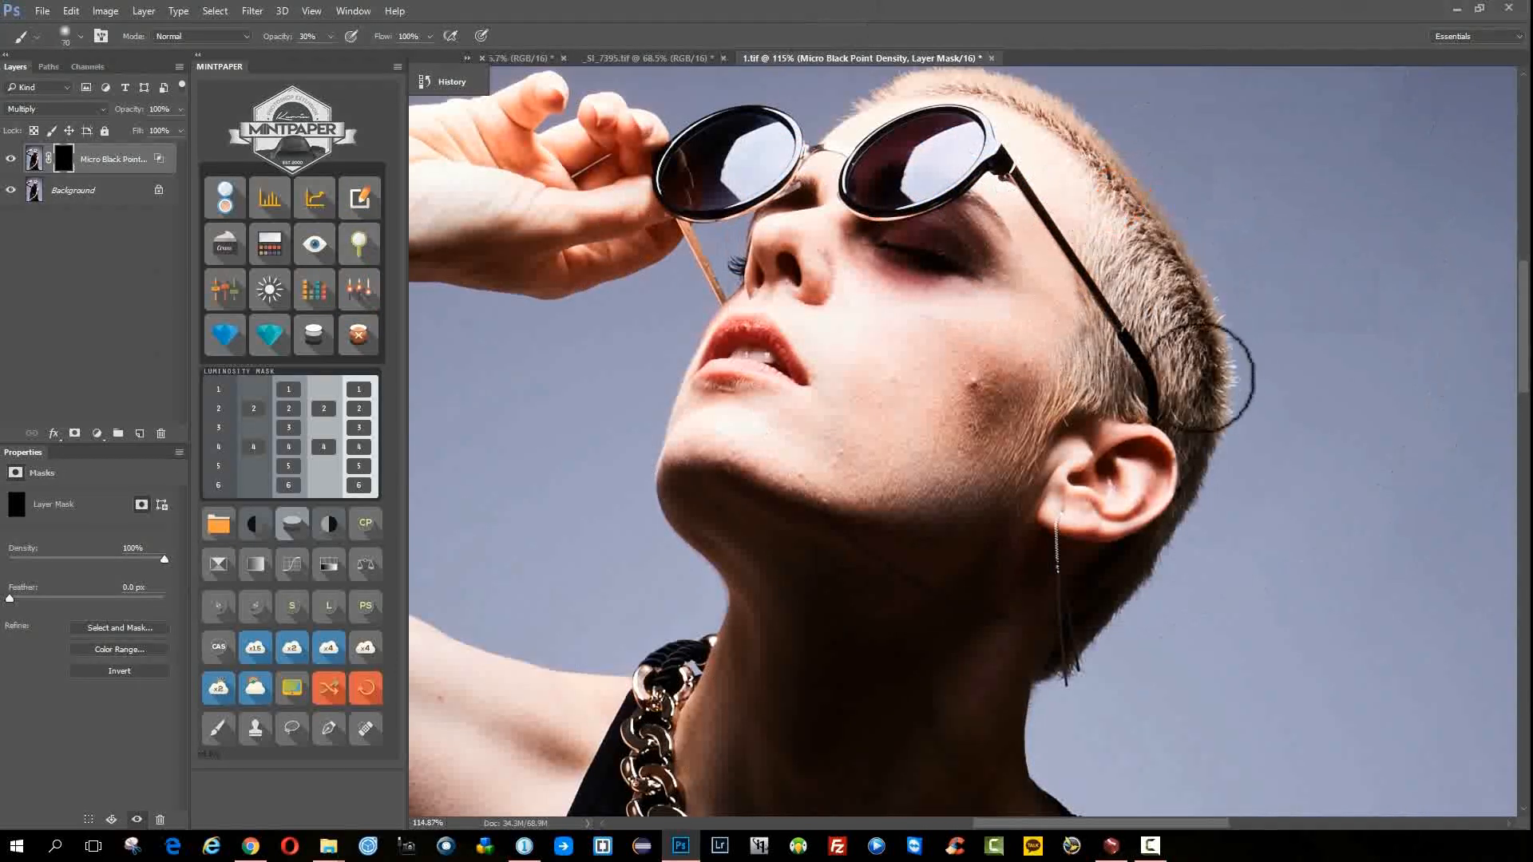
- Display the Tools palette and dock it beside the image
left_click(353, 11)
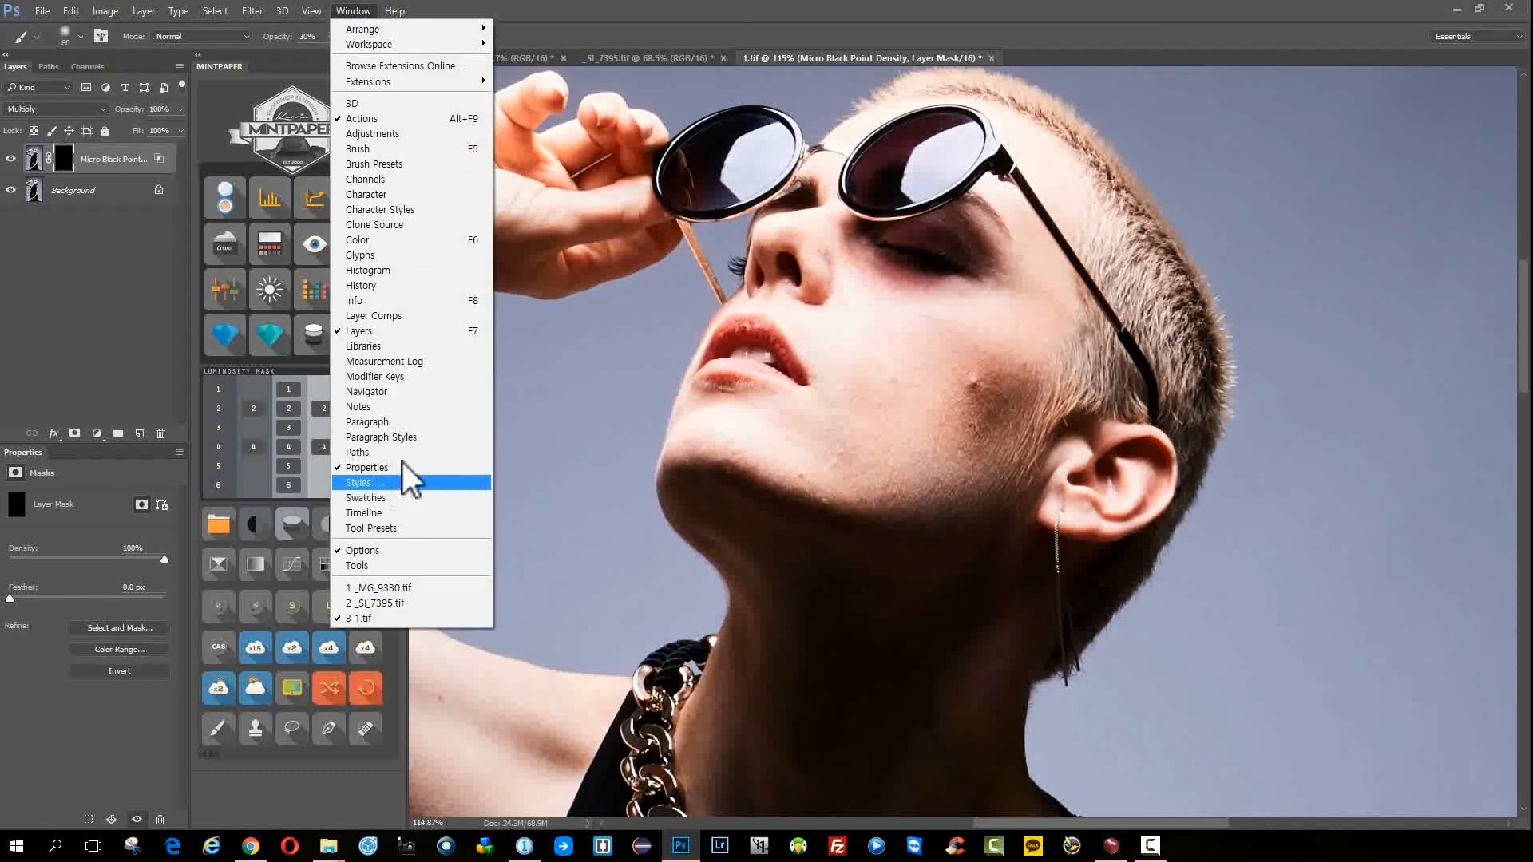
left_click(420, 563)
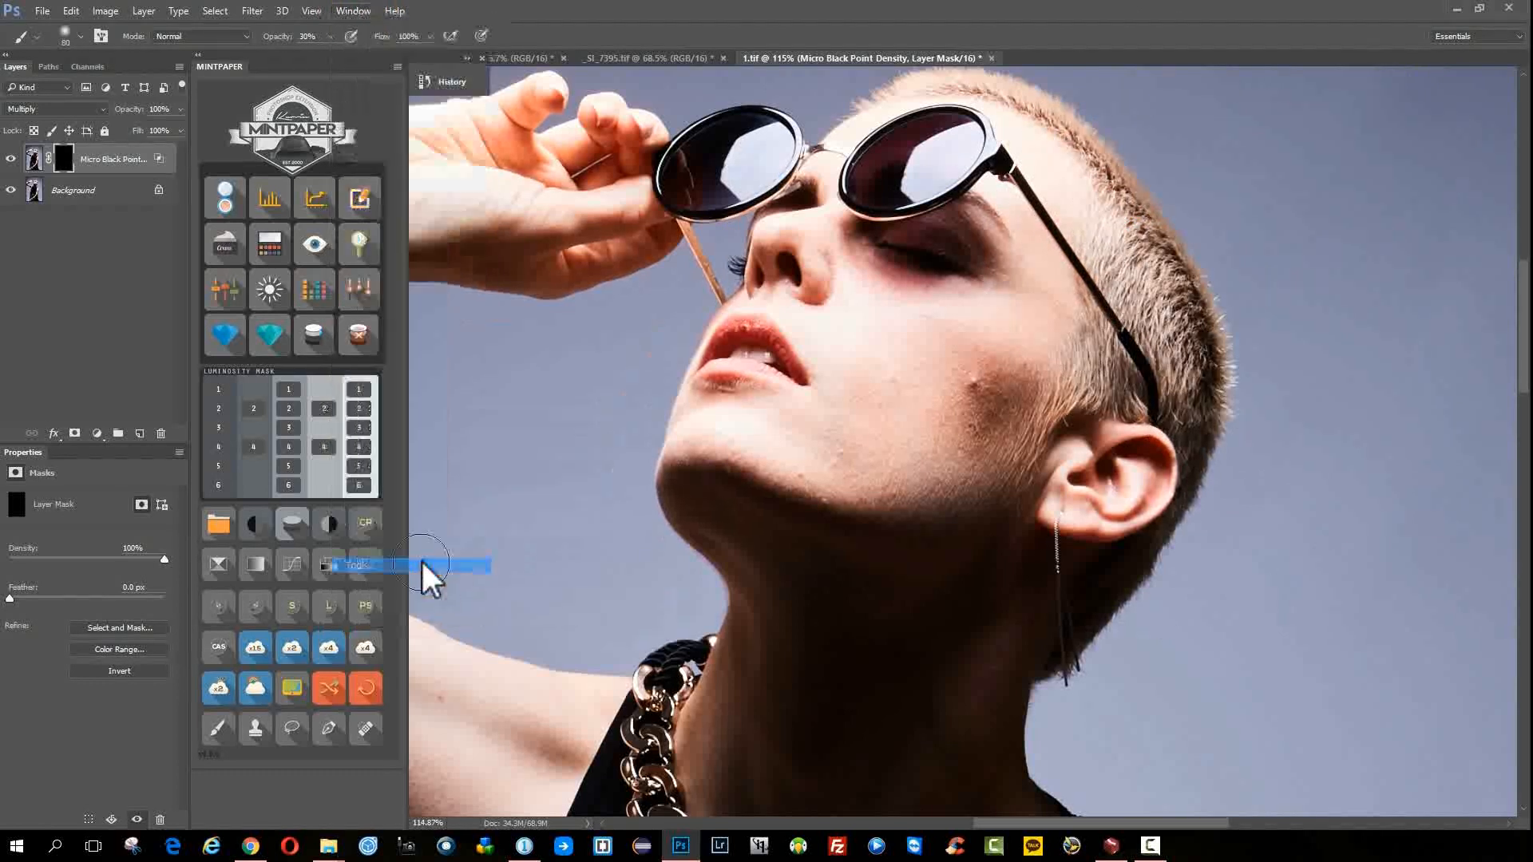
left_click_drag(1187, 152, 1524, 143)
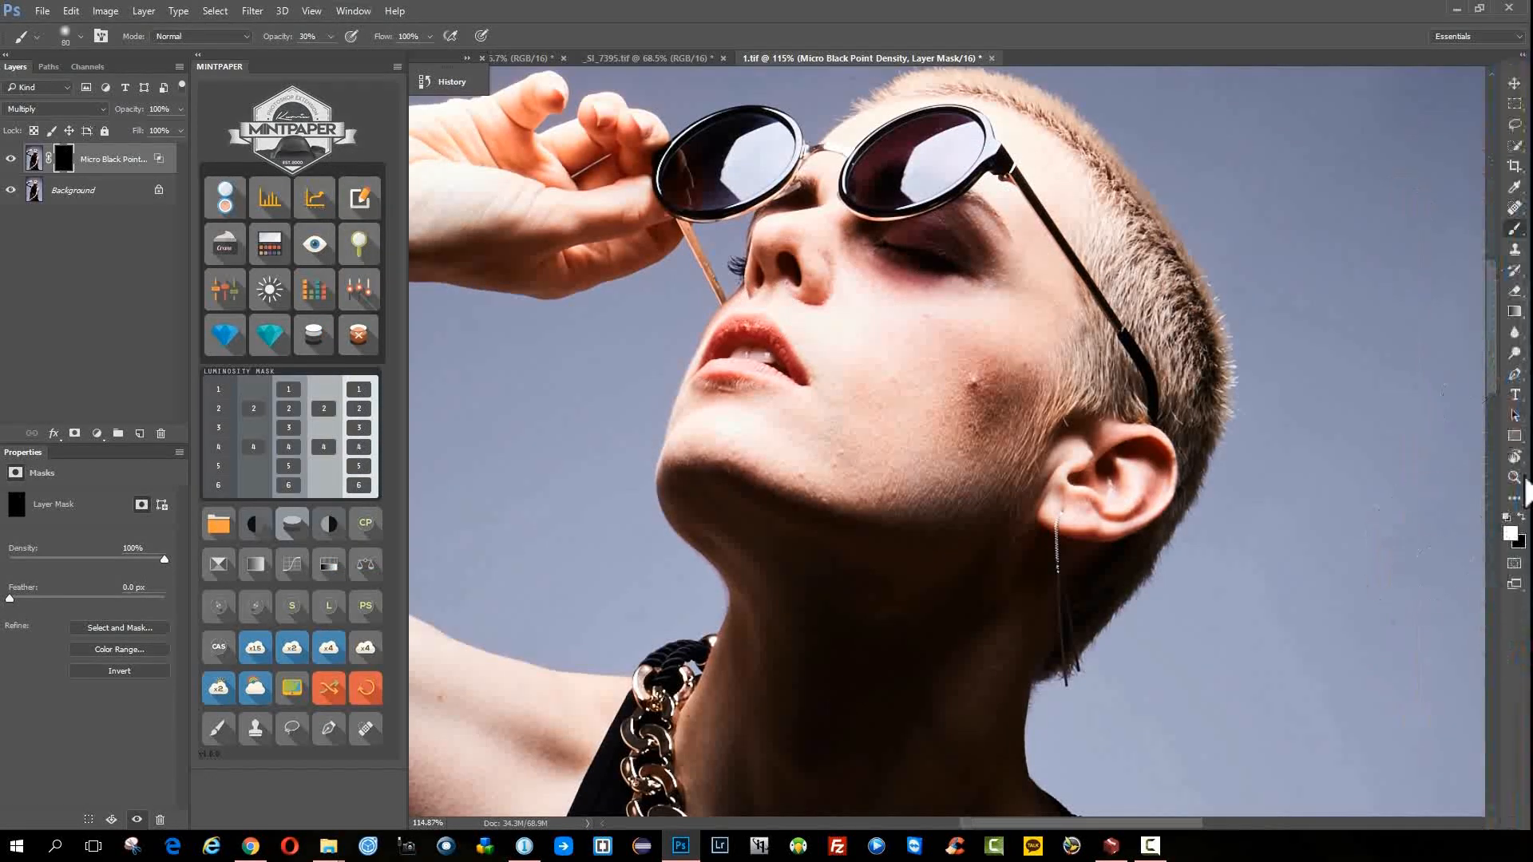
- Paint the portrait's Black Density mask in white over the short hair, setting the brush to 125 px and 100% opacity
key("x")
key("x")
left_click(1136, 259)
mouse_move(1104, 215)
left_mouse_down()
mouse_move(1186, 315)
mouse_move(1122, 196)
mouse_move(989, 96)
mouse_move(1188, 399)
mouse_move(1184, 383)
left_mouse_up()
key("0")
key("bracketright")
key("bracketright")
key("bracketright")
- Compare the portrait's hair with the Black Density layer hidden and shown
left_click(10, 158)
left_click(9, 158)
left_click(9, 158)
left_click(9, 158)
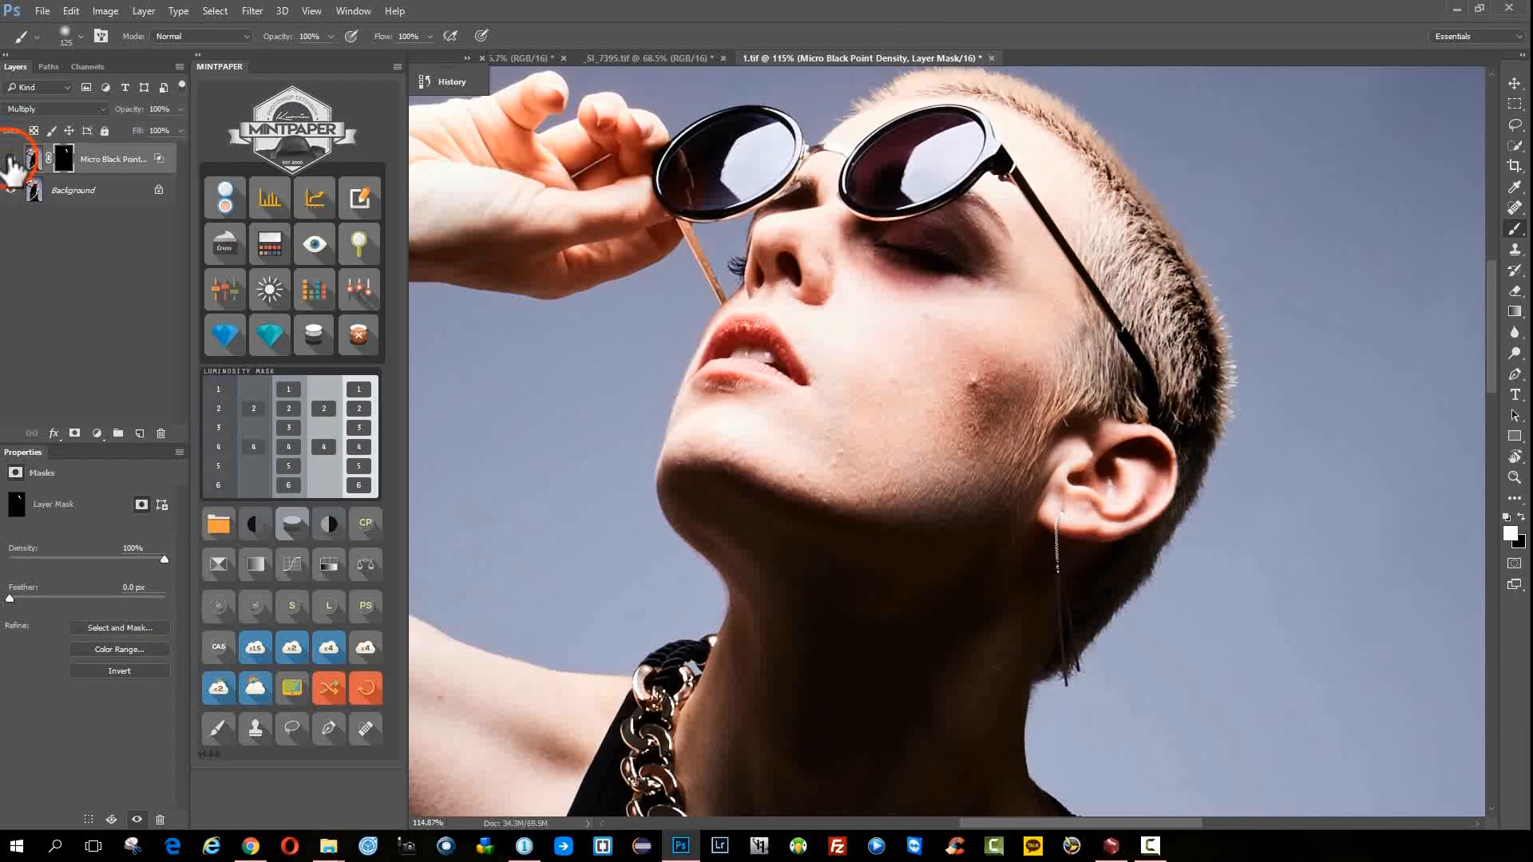
left_click(9, 159)
left_click(9, 158)
left_click(10, 158)
left_click(10, 158)
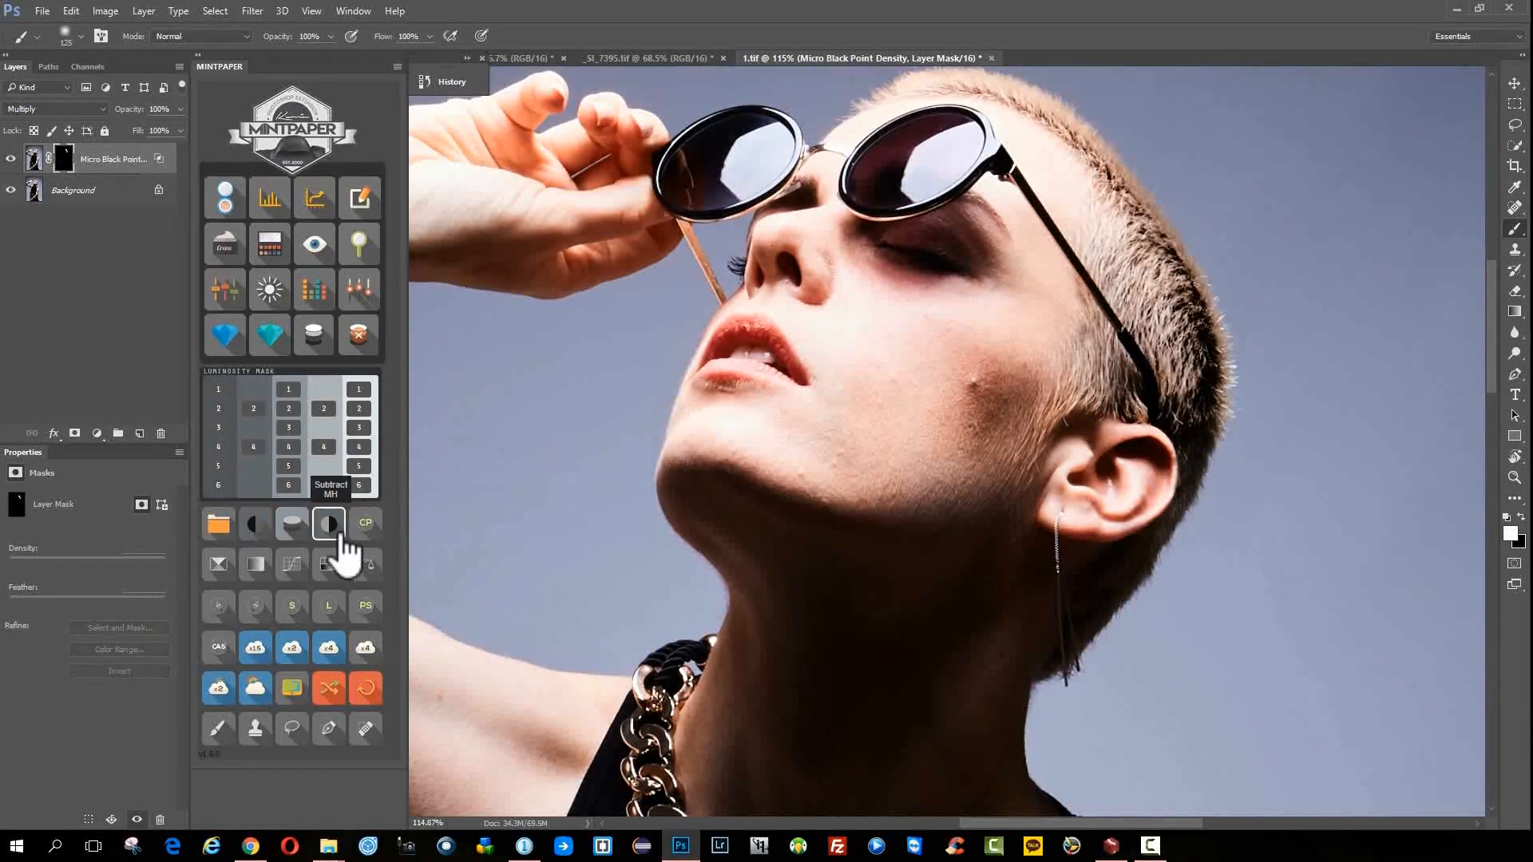
- Create the subtract masks for the portrait, load the dark-tone selection and compare the Black Density layer hidden and shown
left_click(292, 524)
left_click(255, 525)
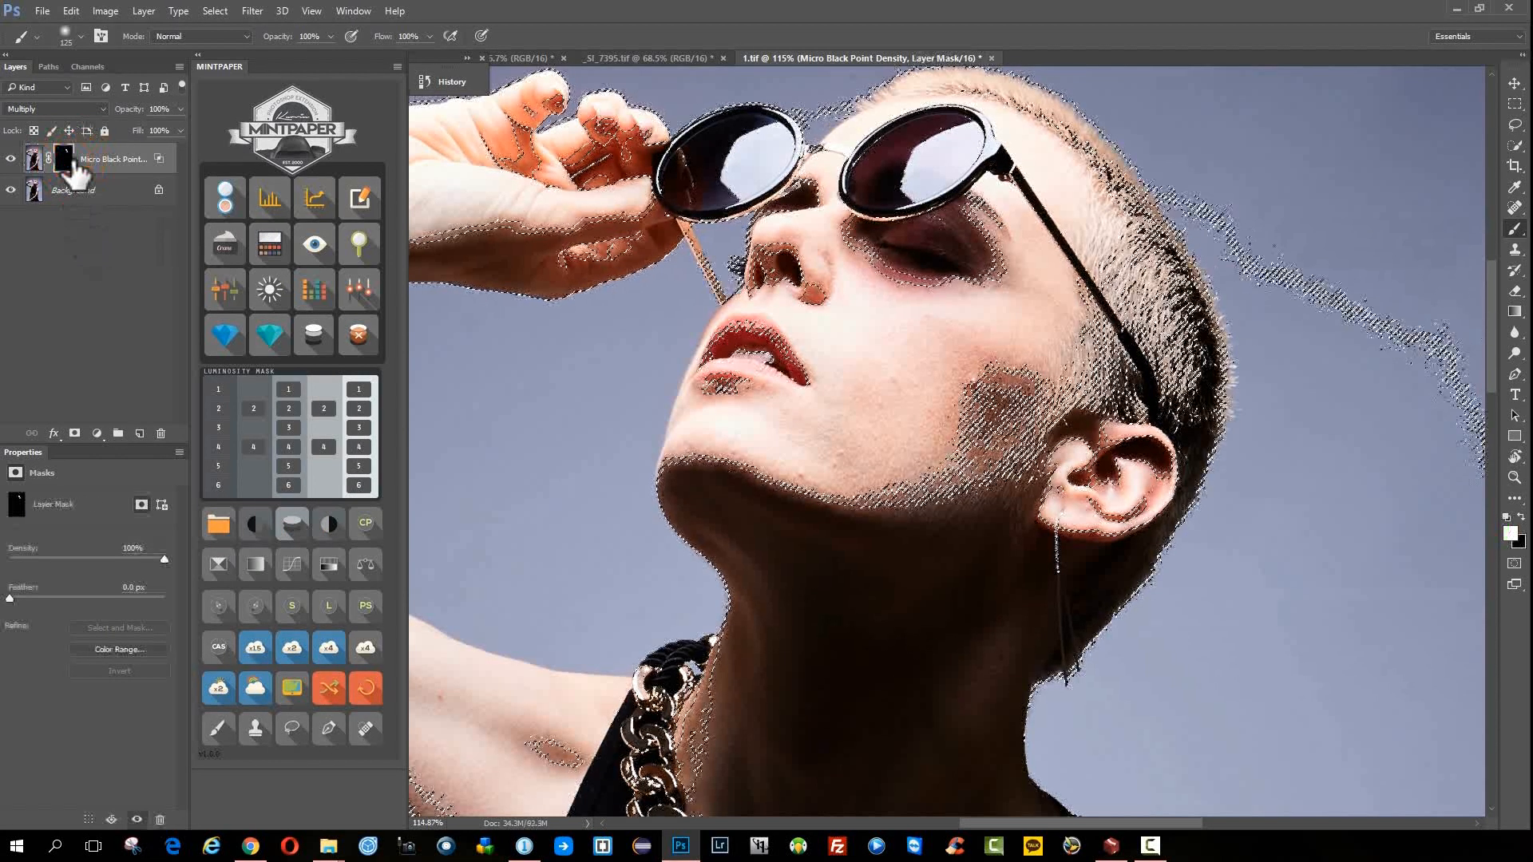
left_click(11, 158)
left_click(12, 158)
left_click(12, 159)
left_click(12, 159)
left_click(293, 525)
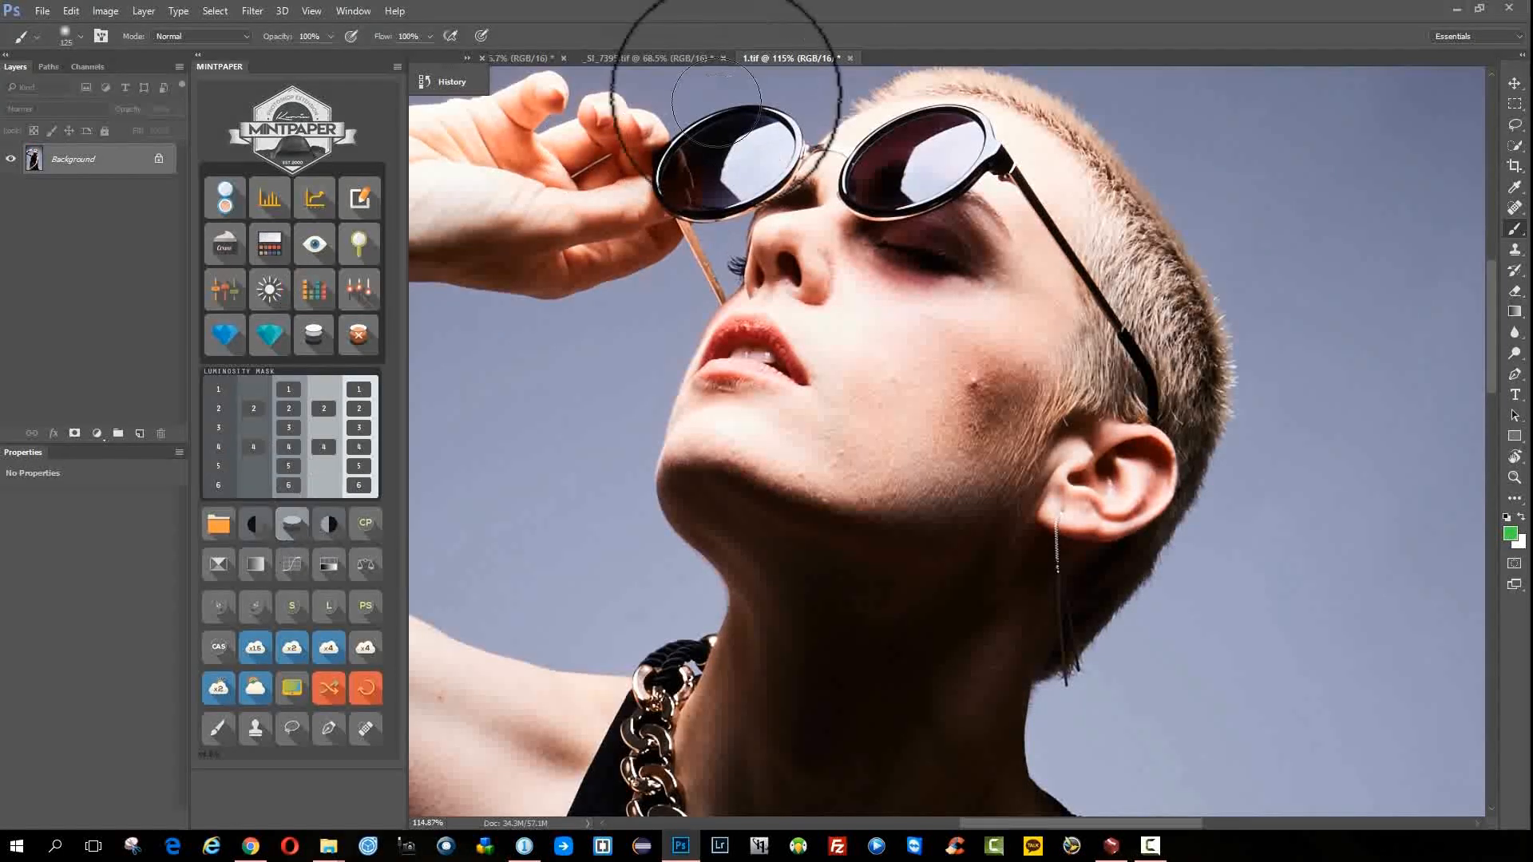
- Close 1.tif and _SI_7395.tif without saving
left_click(849, 58)
left_click(737, 308)
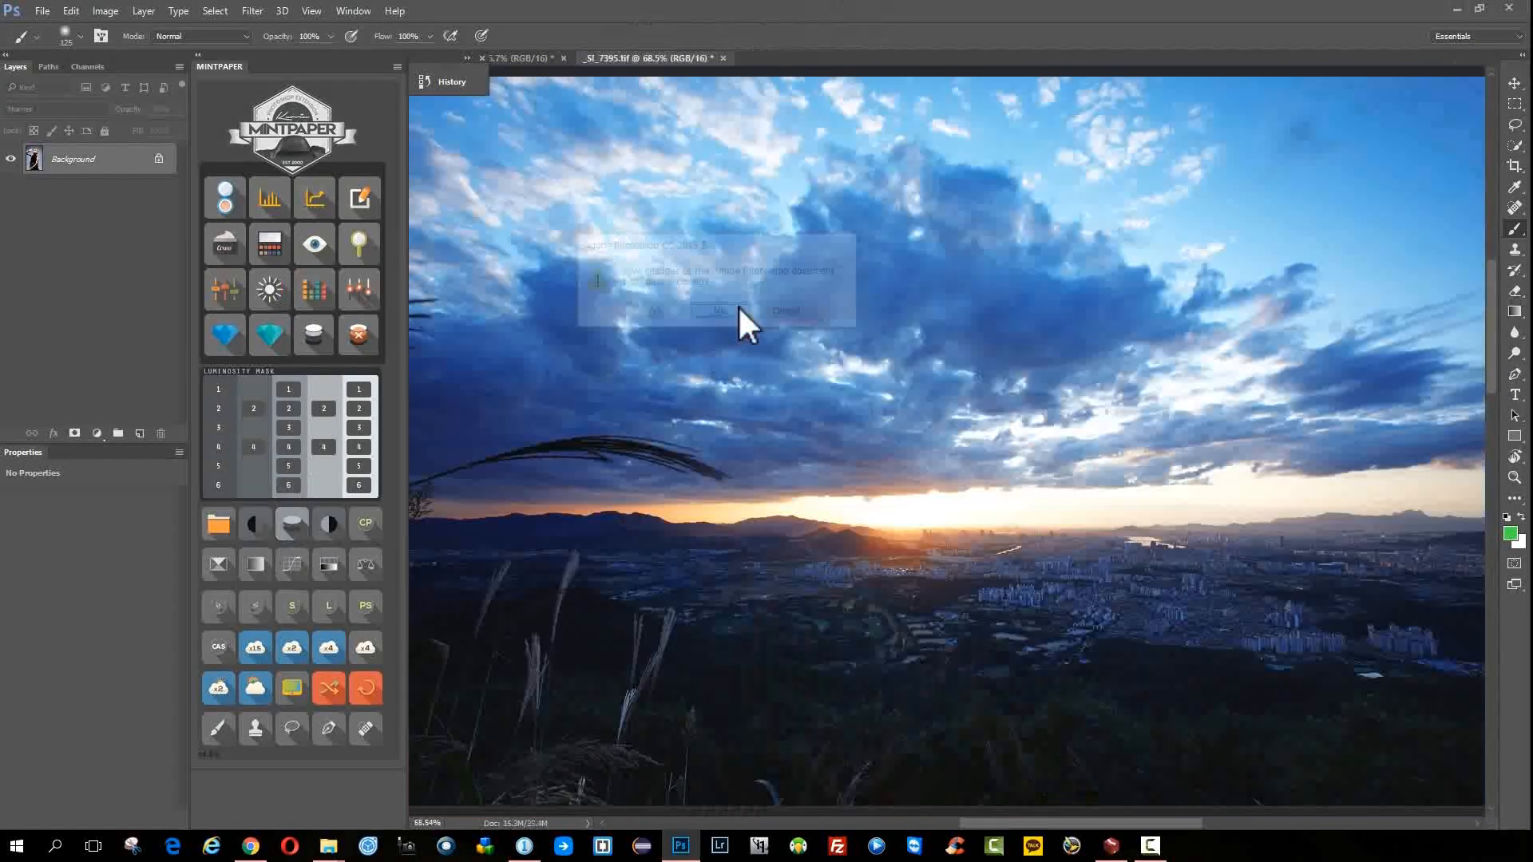
key("ctrl+w")
left_click(721, 310)
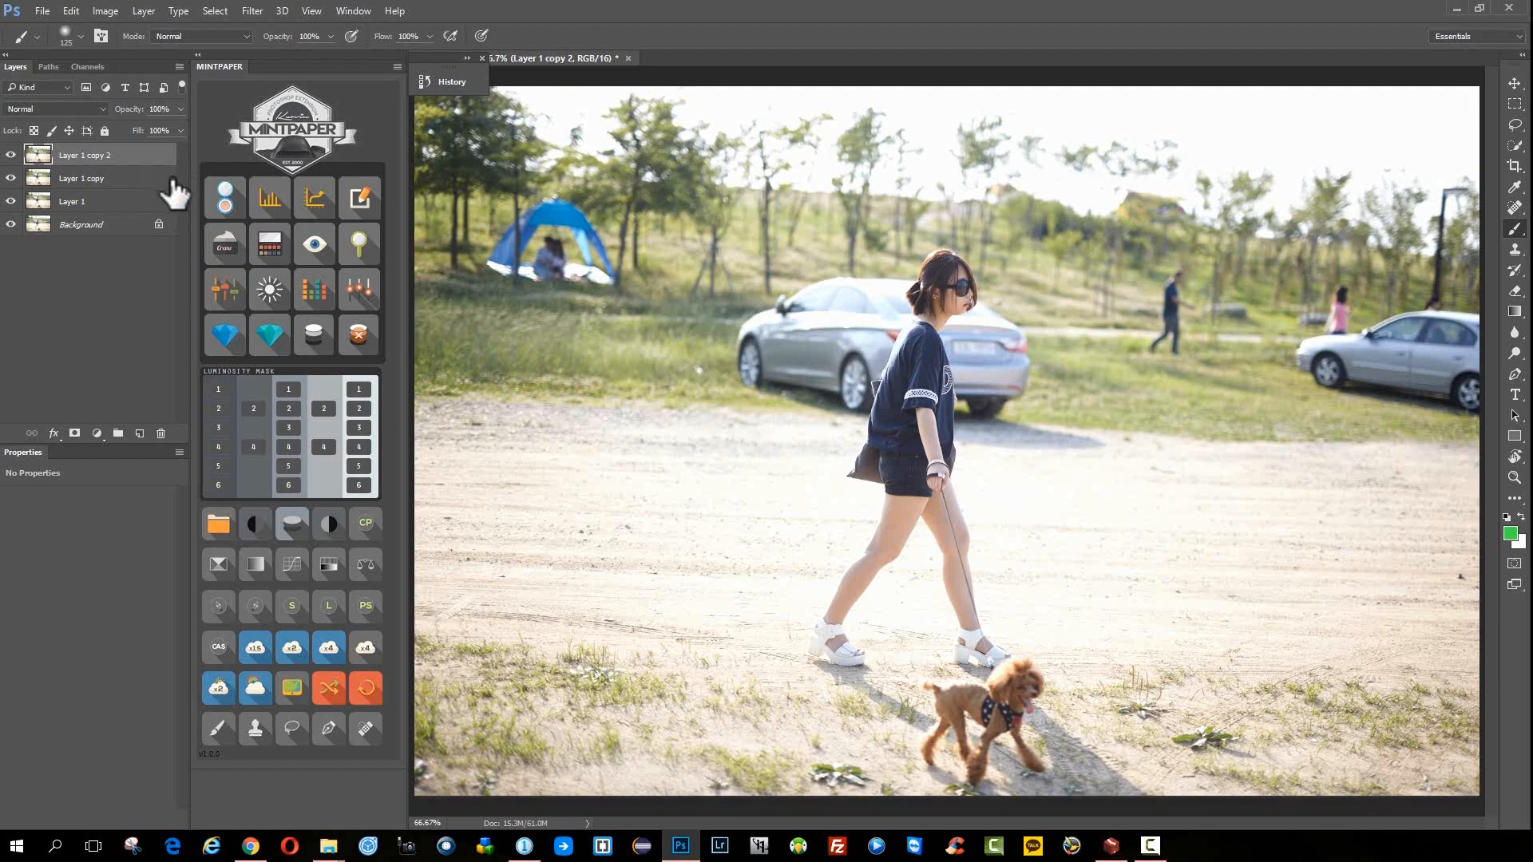
- Group Layer 1 and its two copies as Push with the Soft Light blend mode
left_click(130, 206, "shift")
left_click(219, 525)
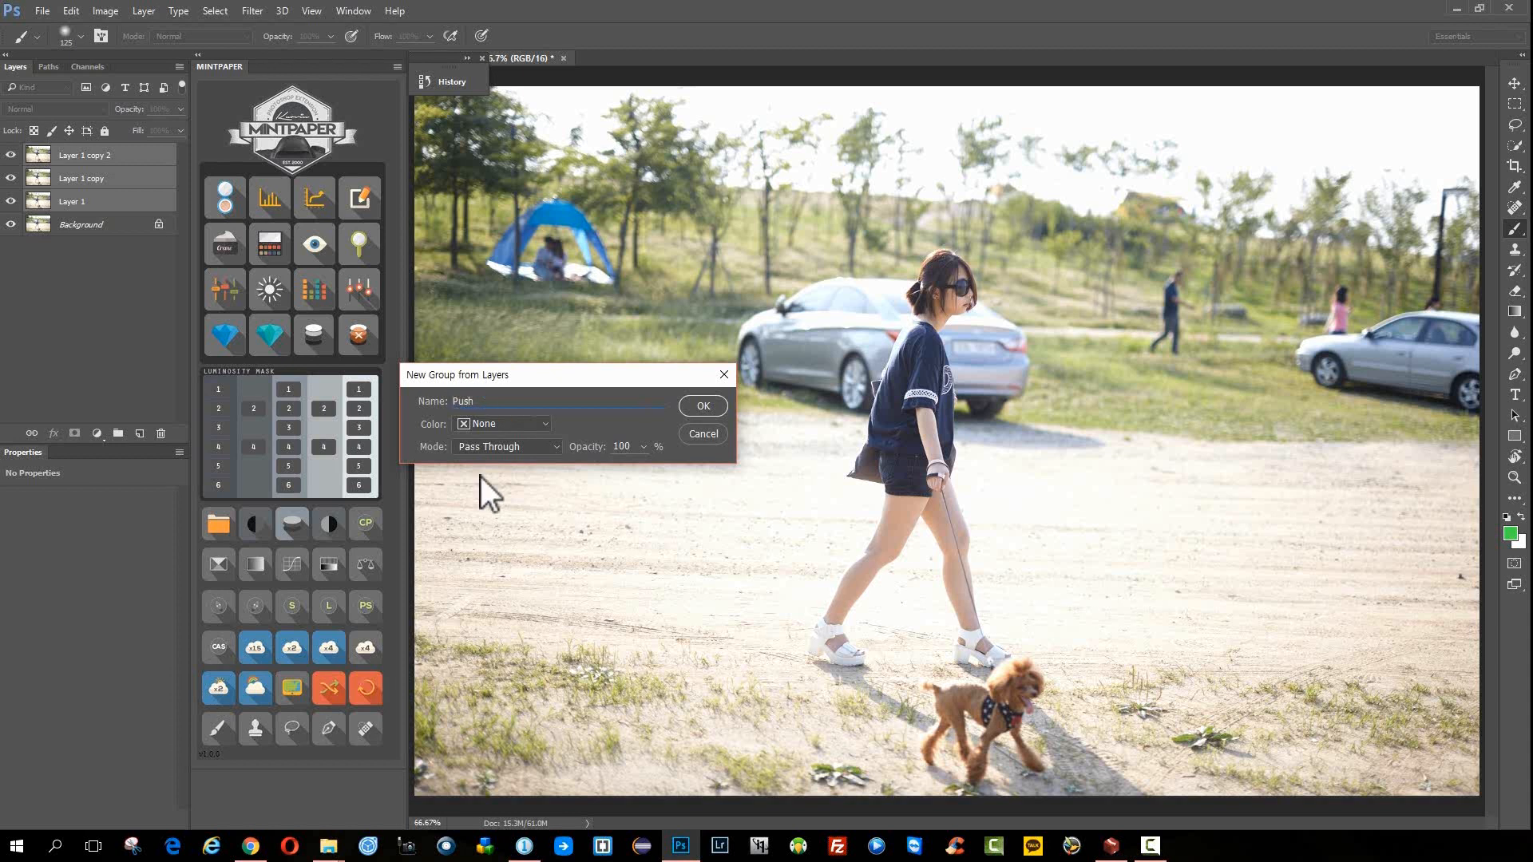
left_click(512, 664)
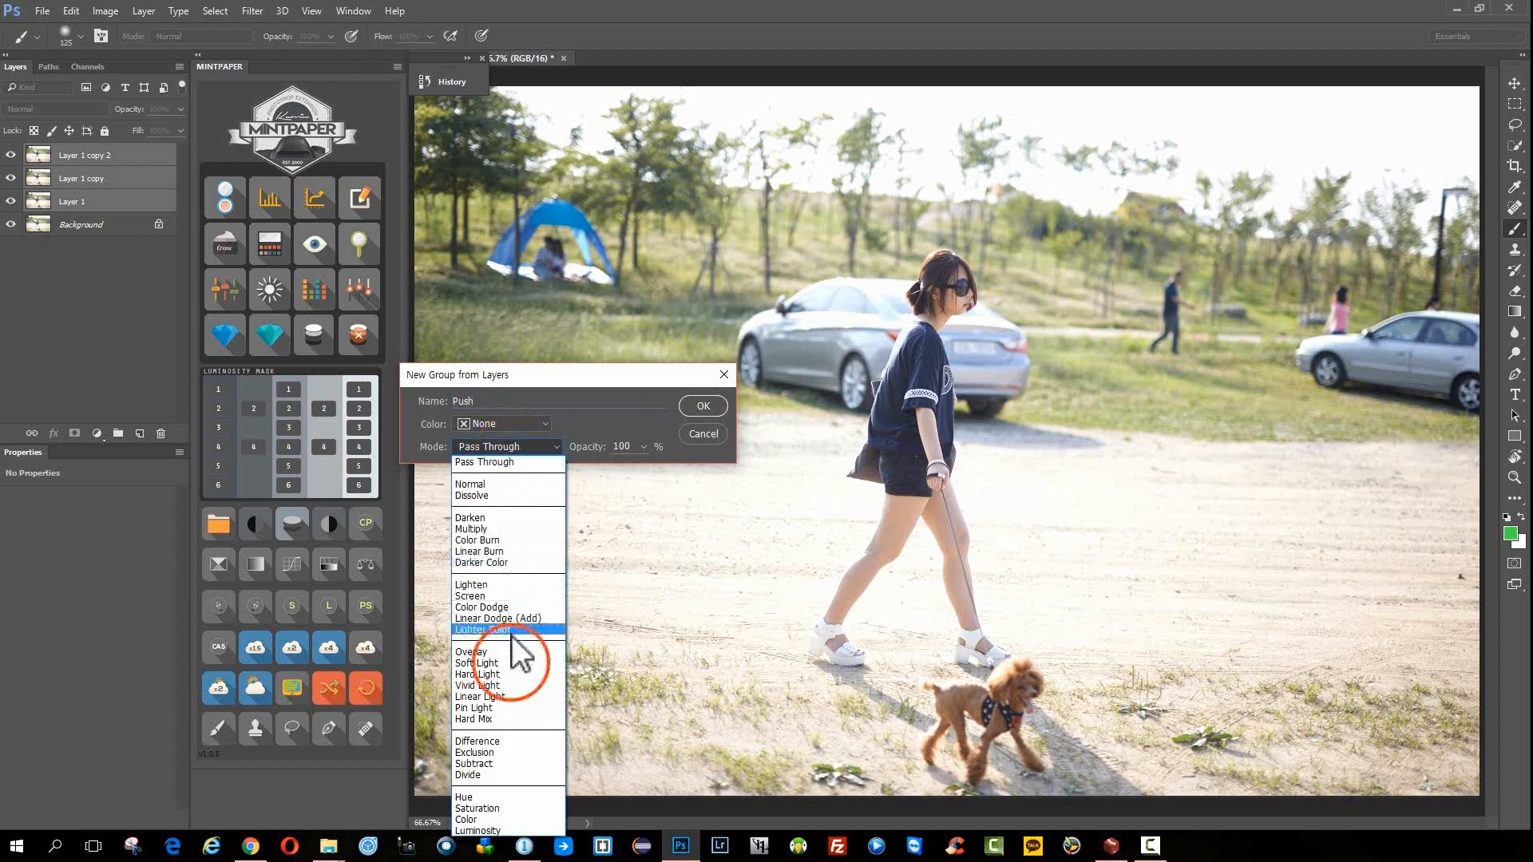
left_click(688, 407)
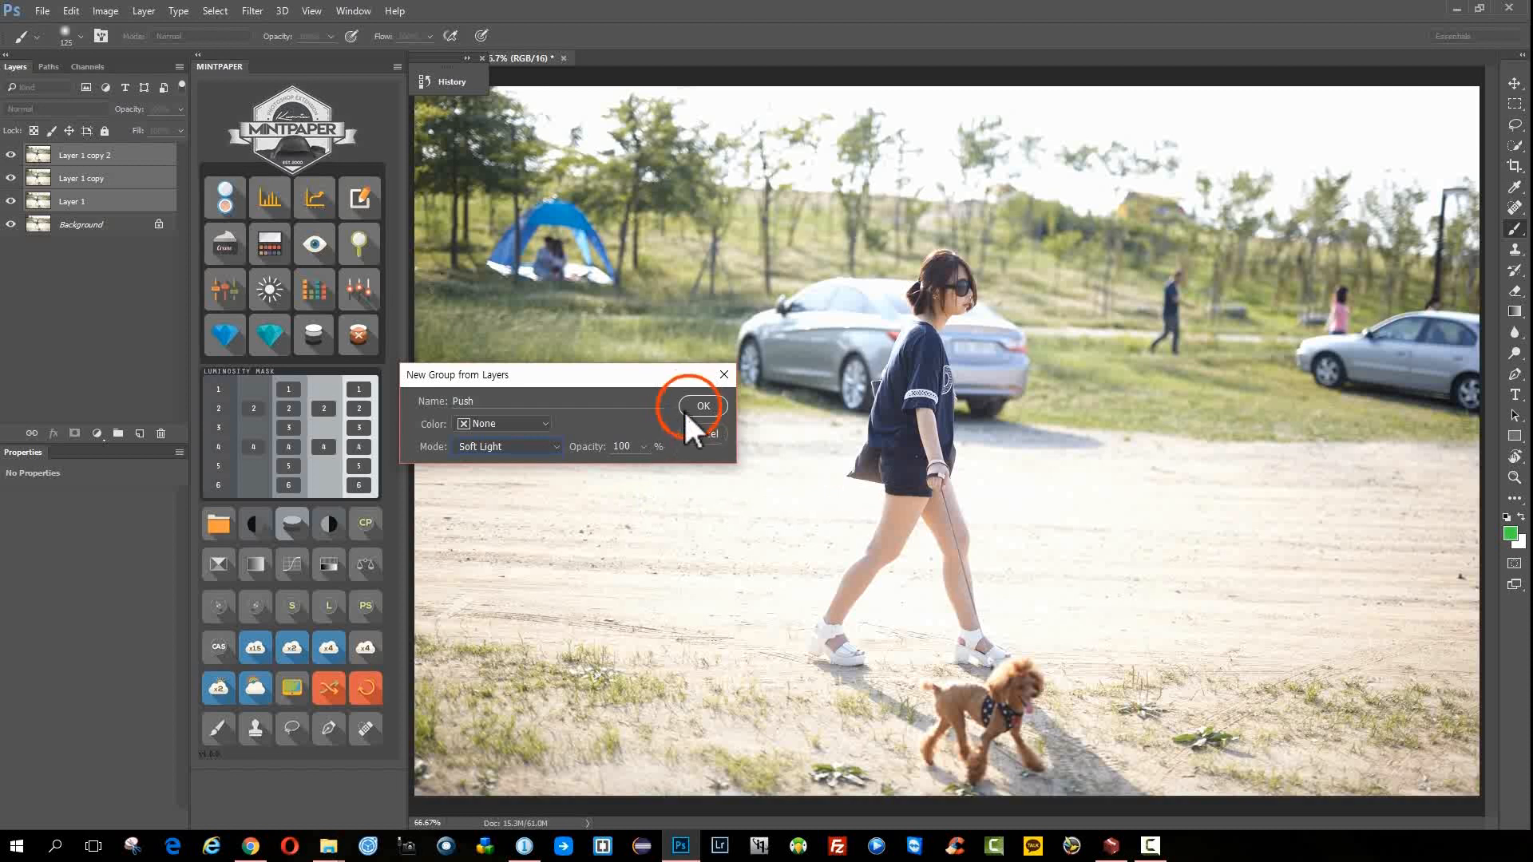
- Compare the dog-walking photo with the Push group hidden and shown, and delete the group
left_click(13, 151)
left_click(13, 151)
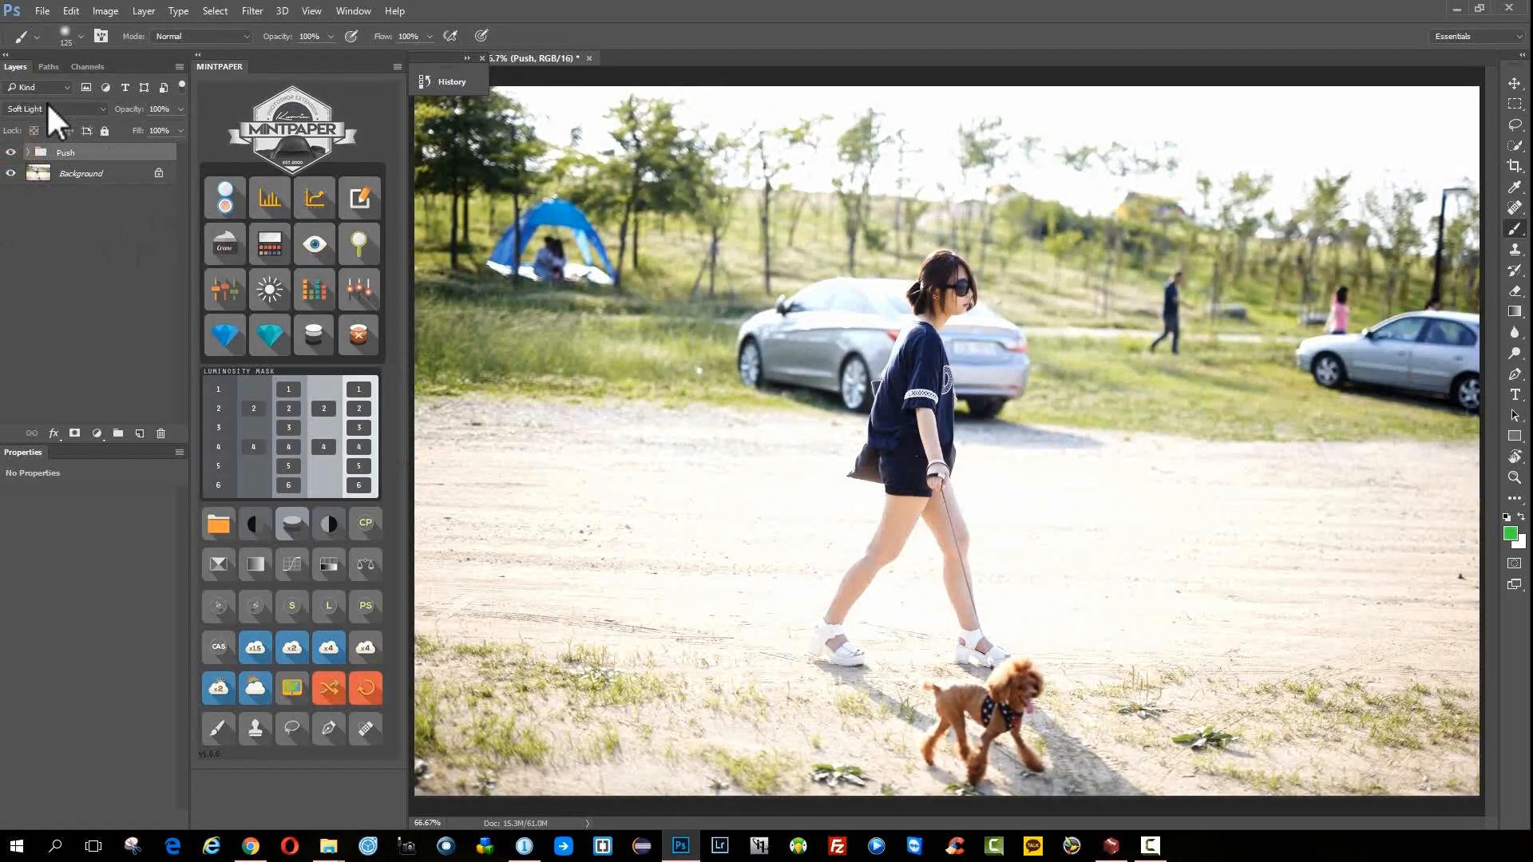
left_click(28, 152)
left_click(30, 153)
left_click(16, 154)
left_click(16, 154)
left_click(69, 153)
key("Delete")
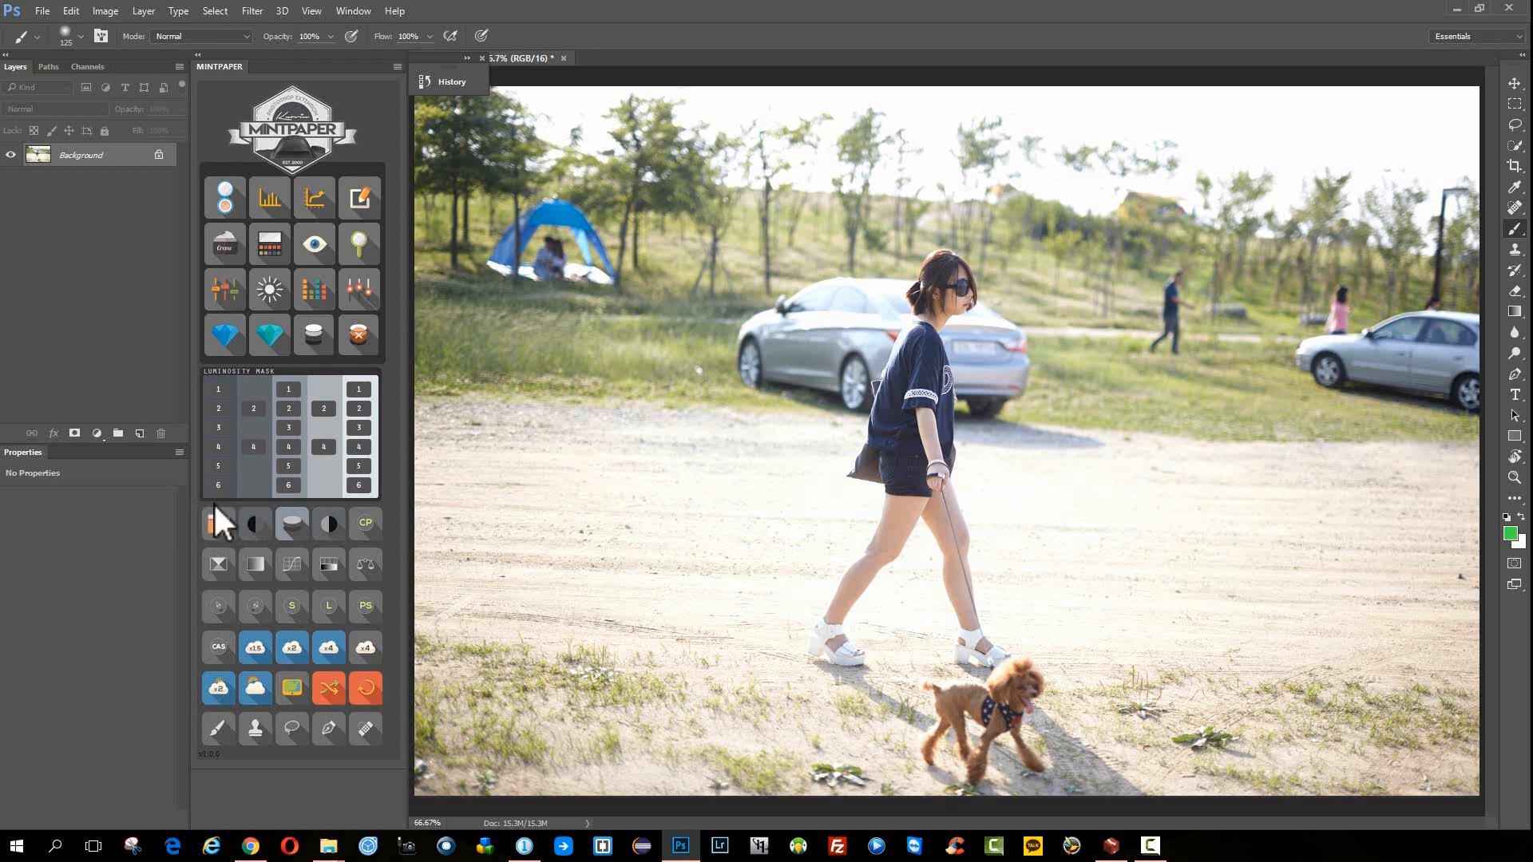
- Run the CP function on the photo and close the generated Delete Layer and Grayscale documents without saving
left_click(371, 527)
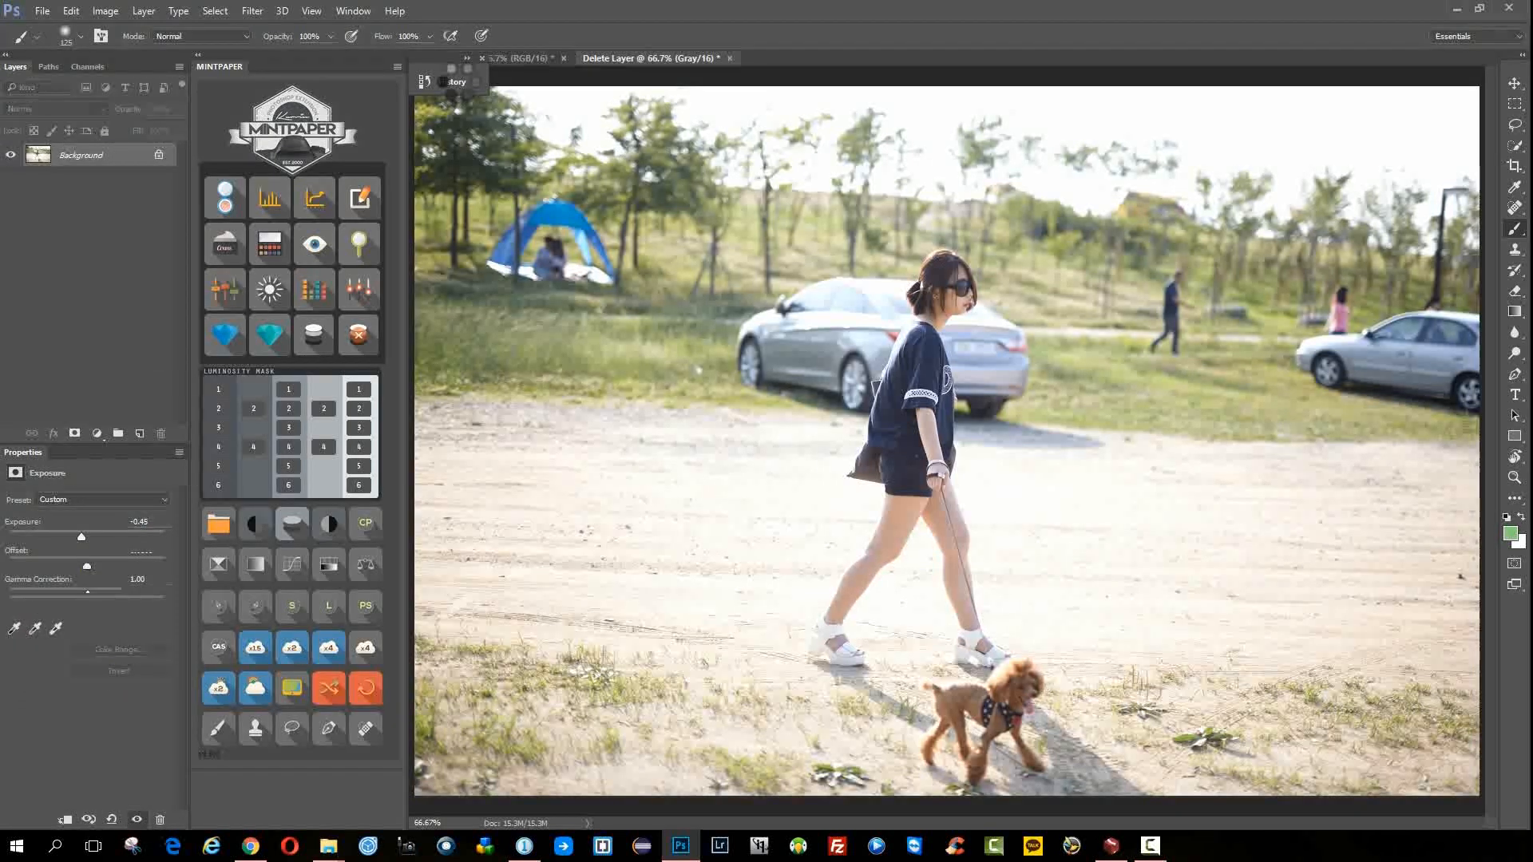
left_click(682, 312)
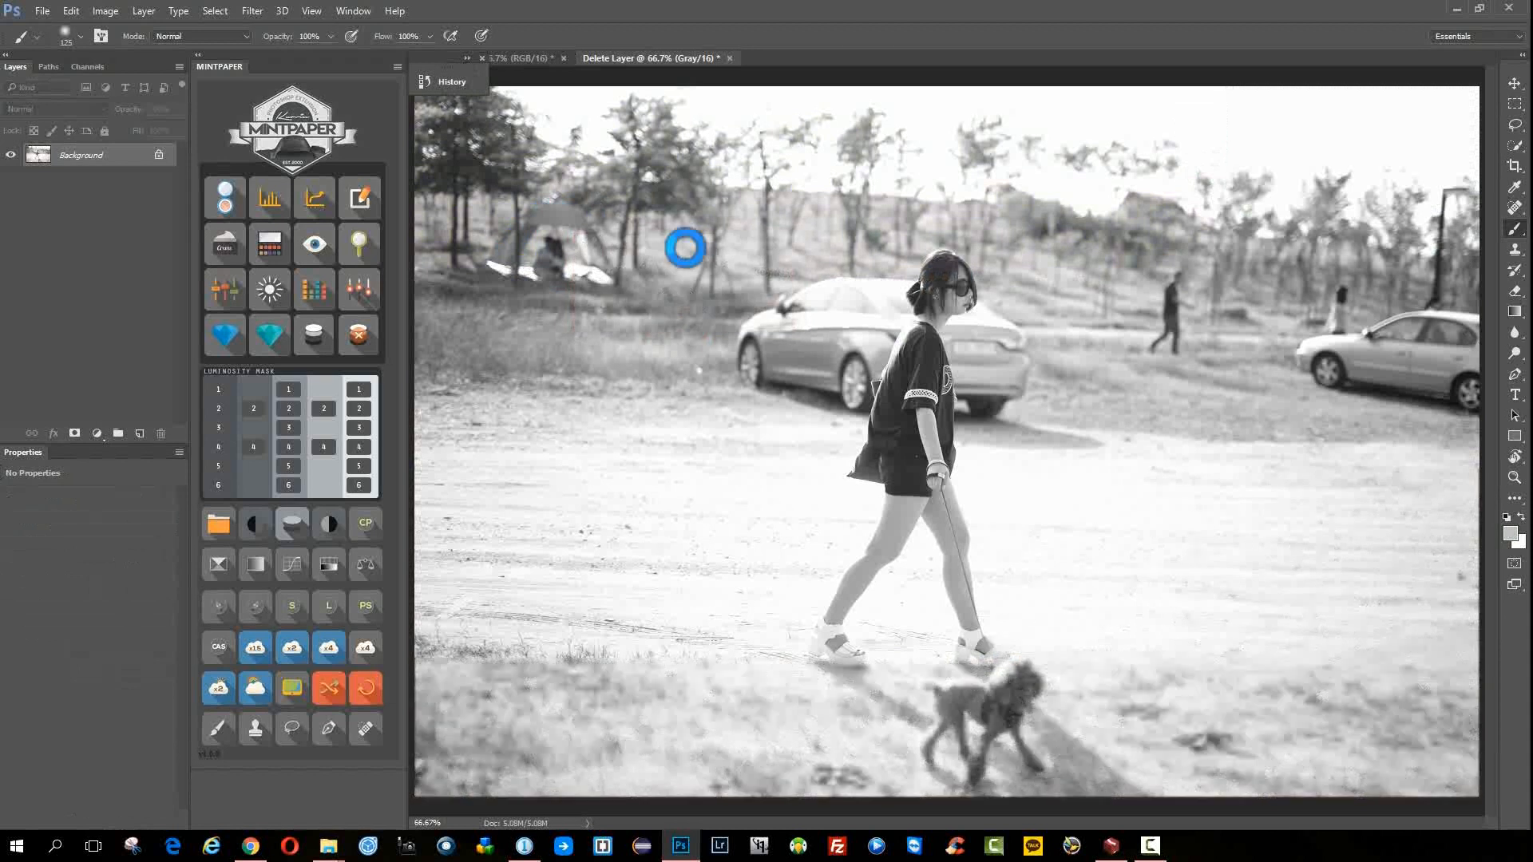
left_click(692, 313)
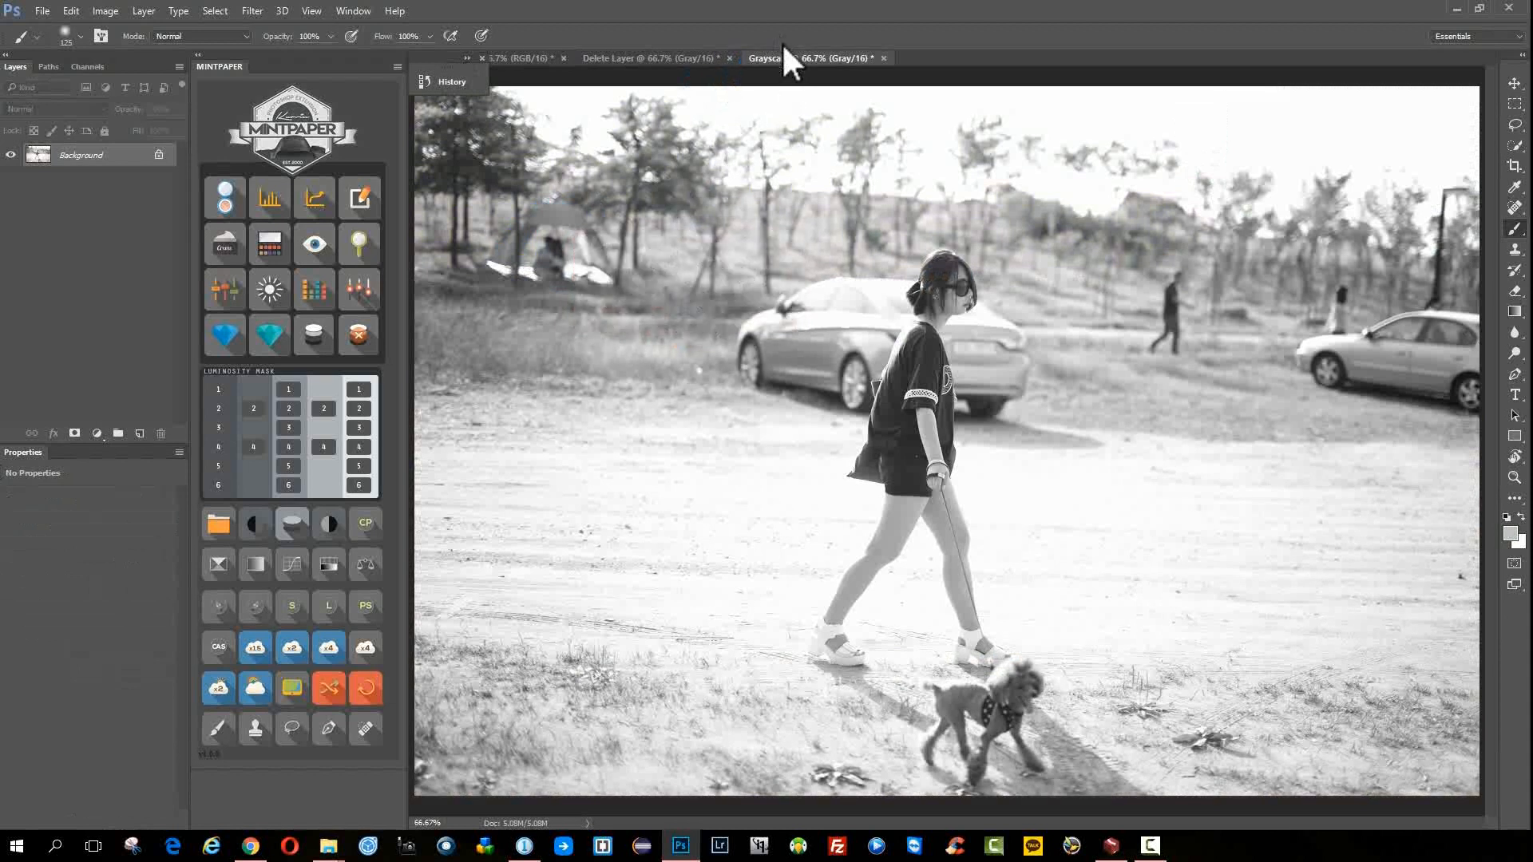
left_click(883, 58)
left_click(731, 306)
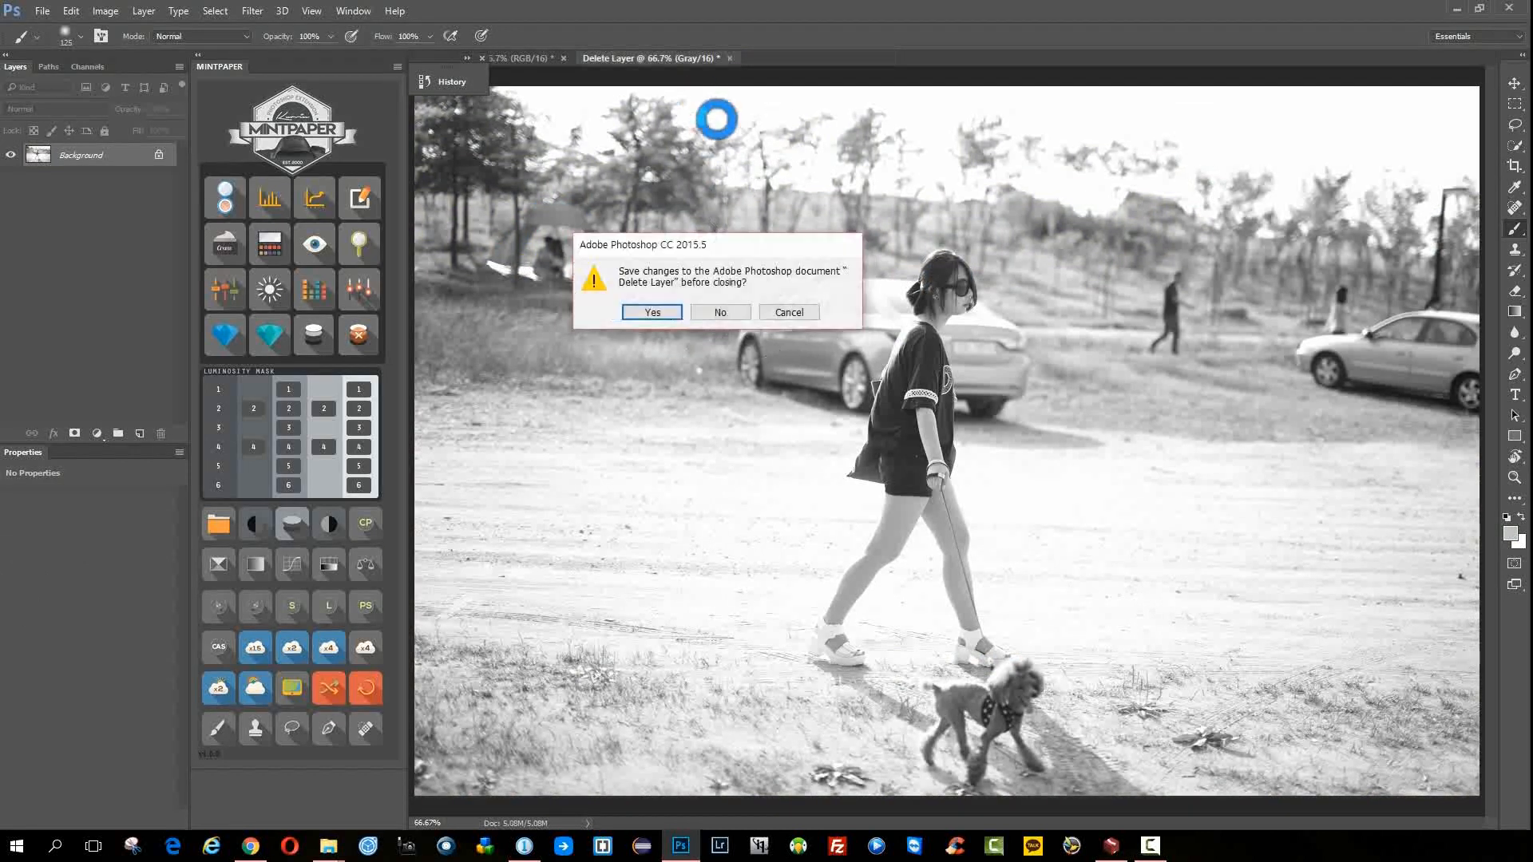
left_click(726, 303)
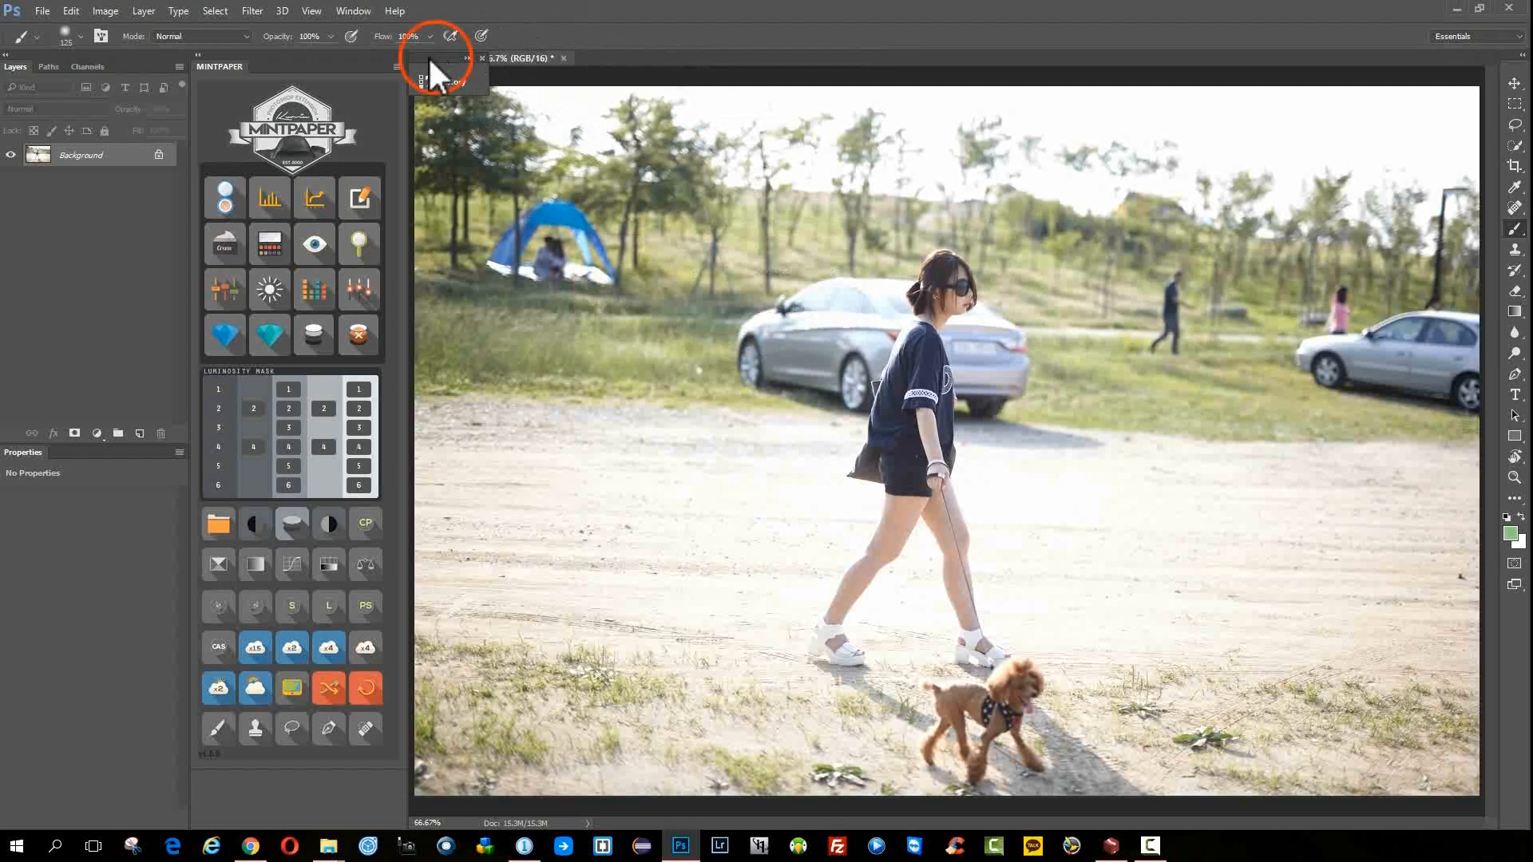
- Convert _MG_9330.tif to 8 Bits/Channel and move the History panel clear of the document title
left_click_drag(435, 56, 435, 89)
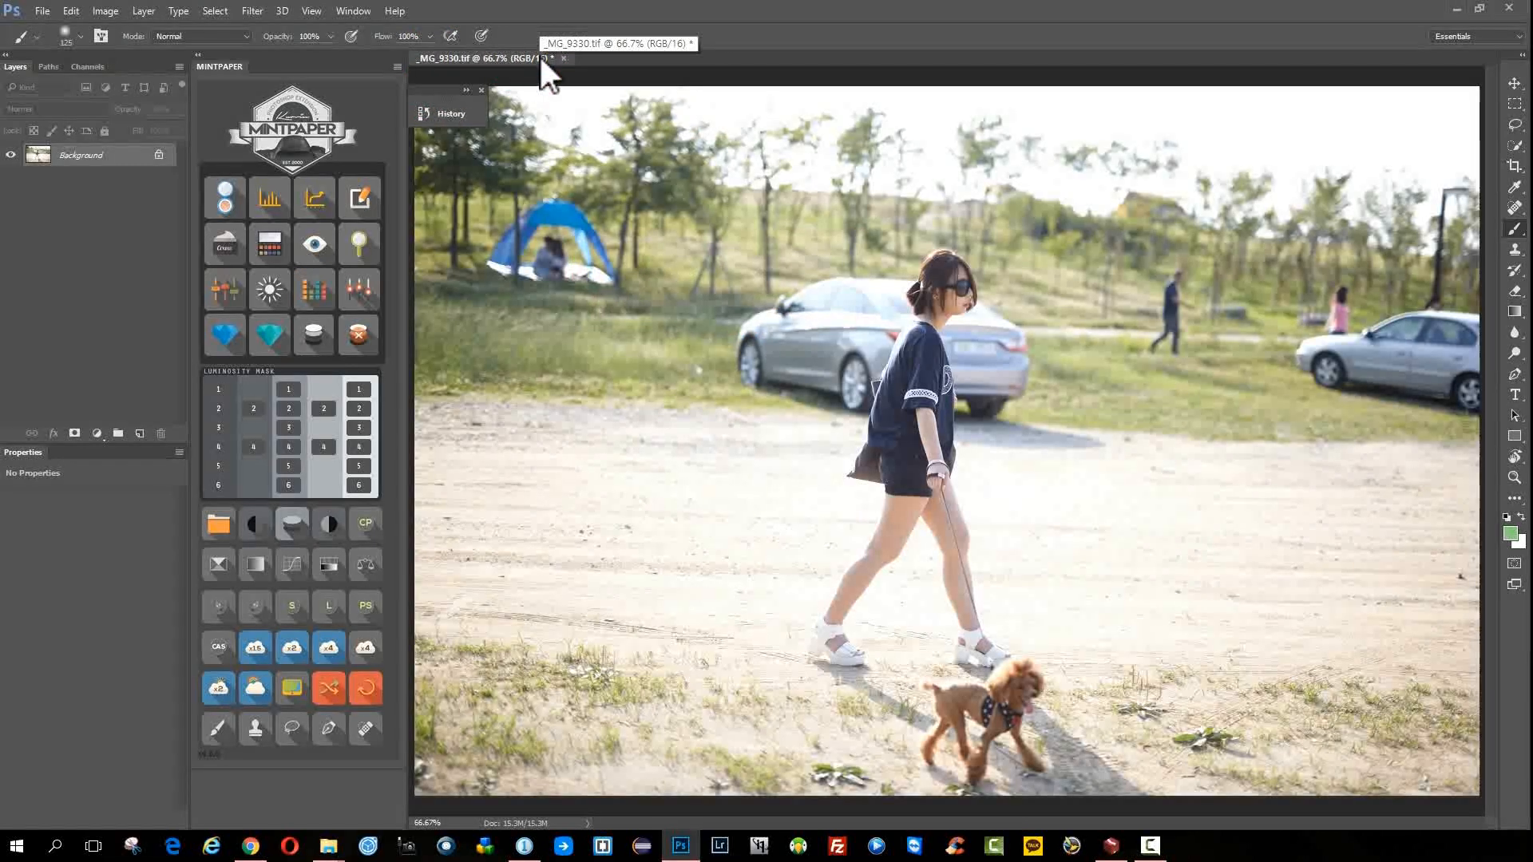
left_click(105, 11)
mouse_move(116, 31)
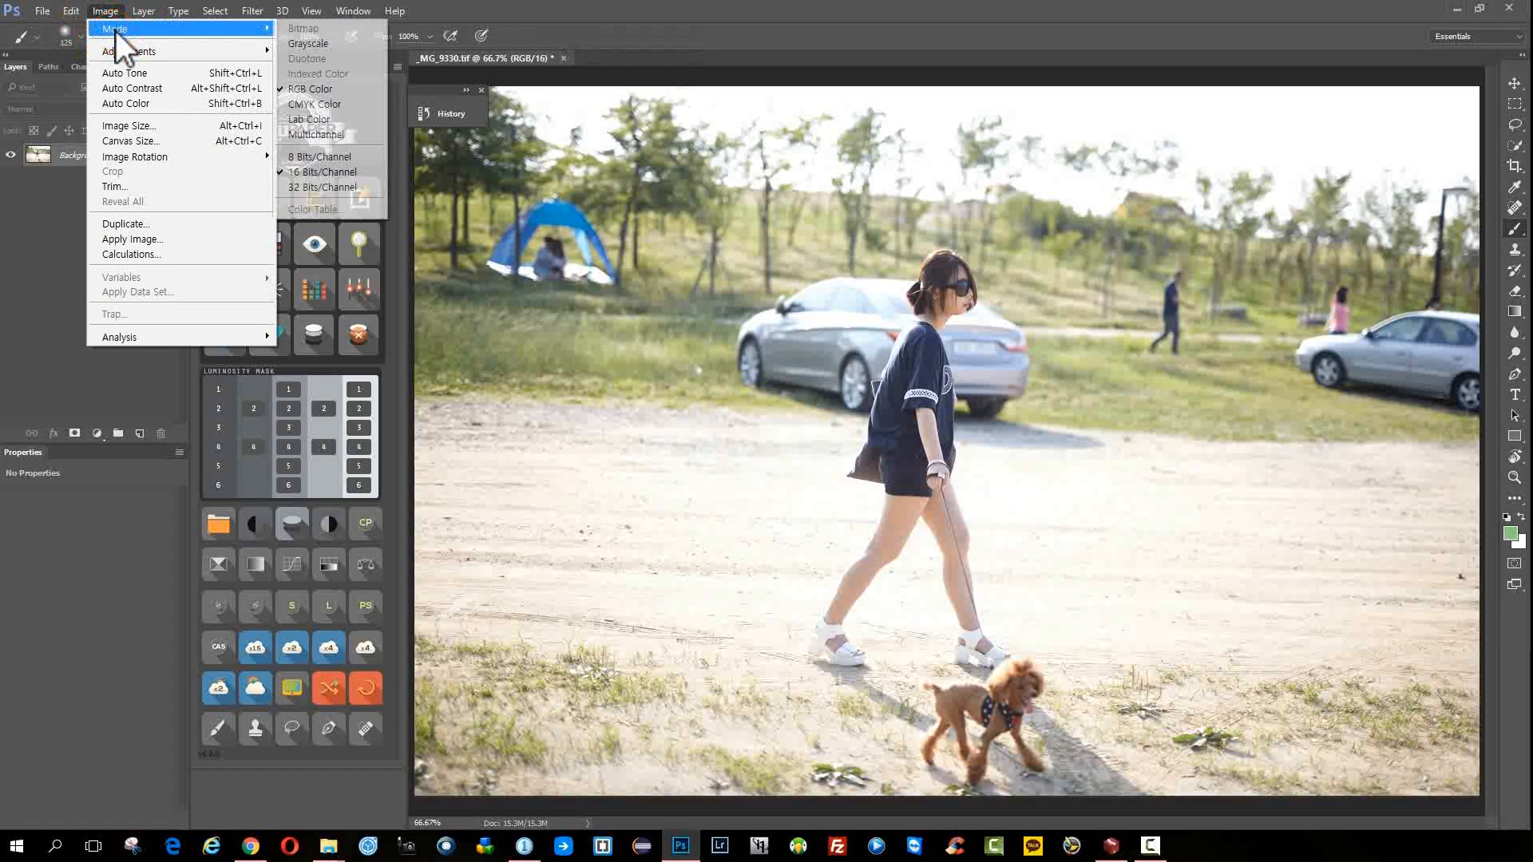
left_click(360, 157)
left_click(444, 108)
left_click_drag(446, 100, 445, 71)
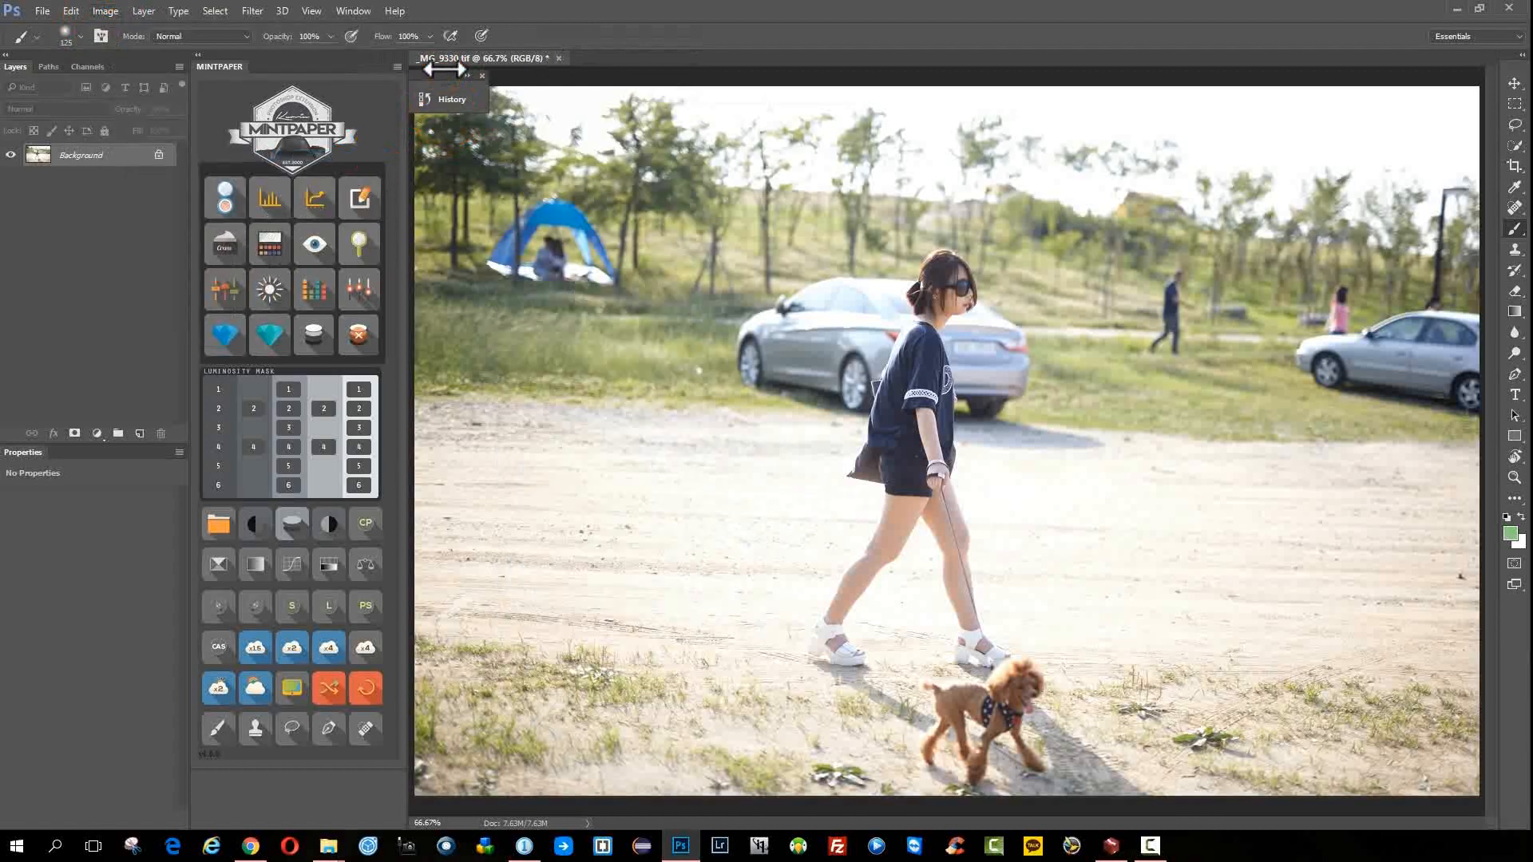
- Close _MG_9330.tif without saving
left_click(559, 57)
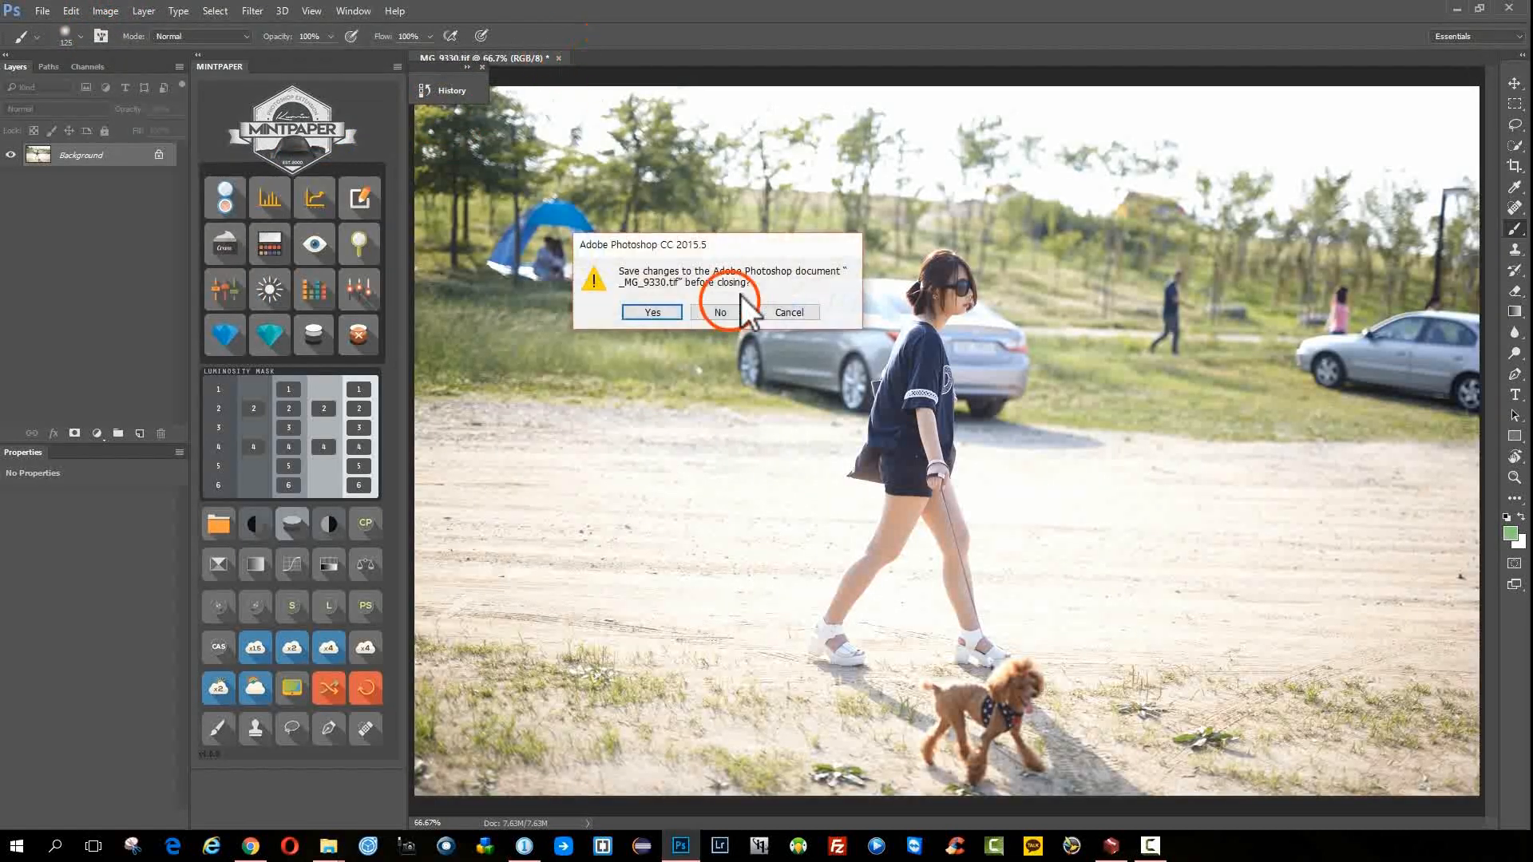
left_click(722, 311)
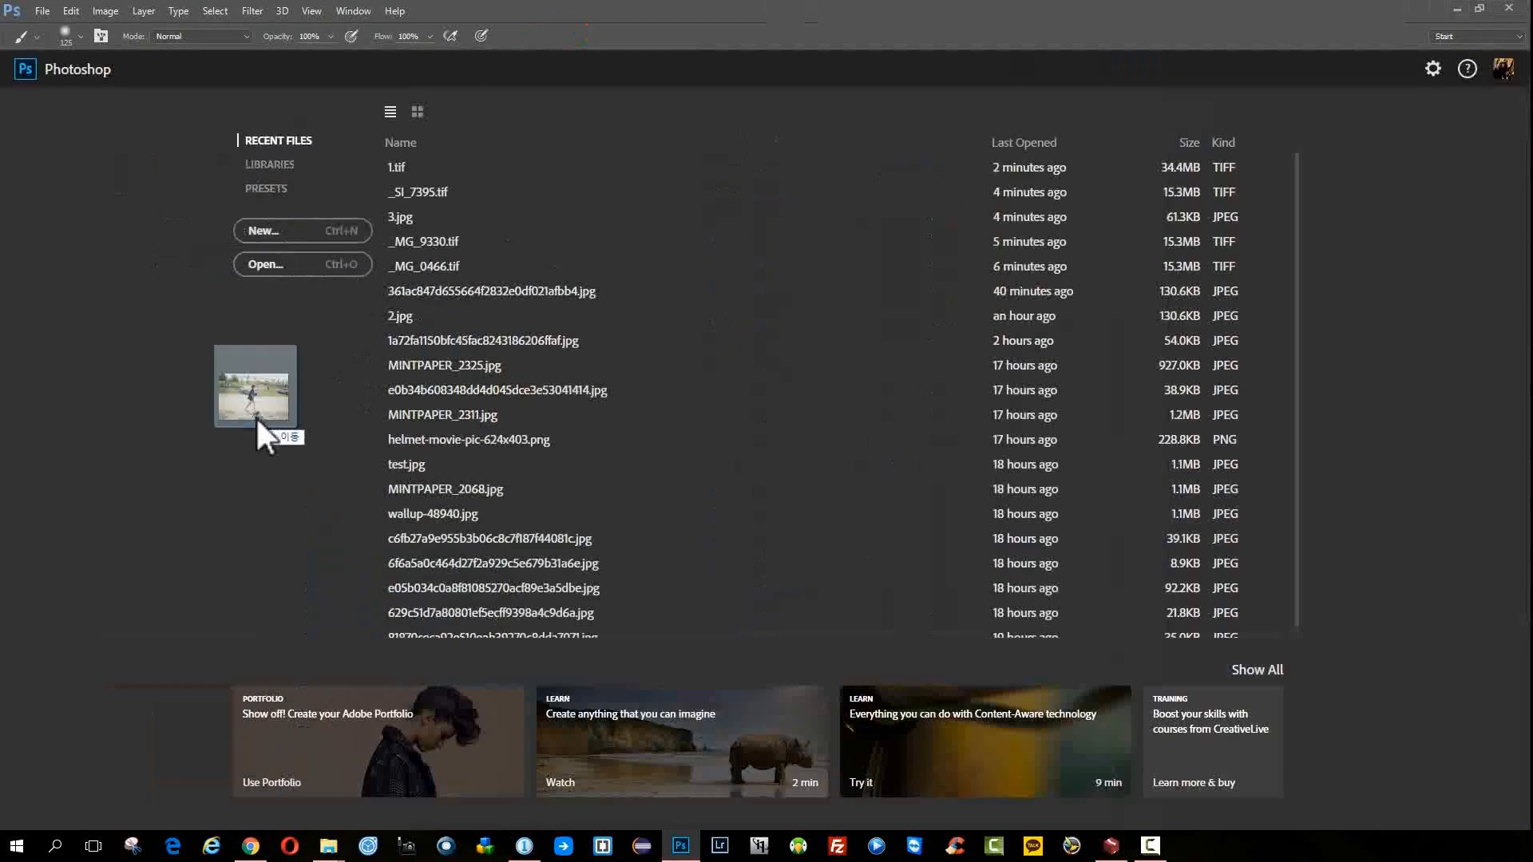
- Open _MG_9330.tif and convert it to 8 Bits/Channel
left_click_drag(256, 415, 323, 418)
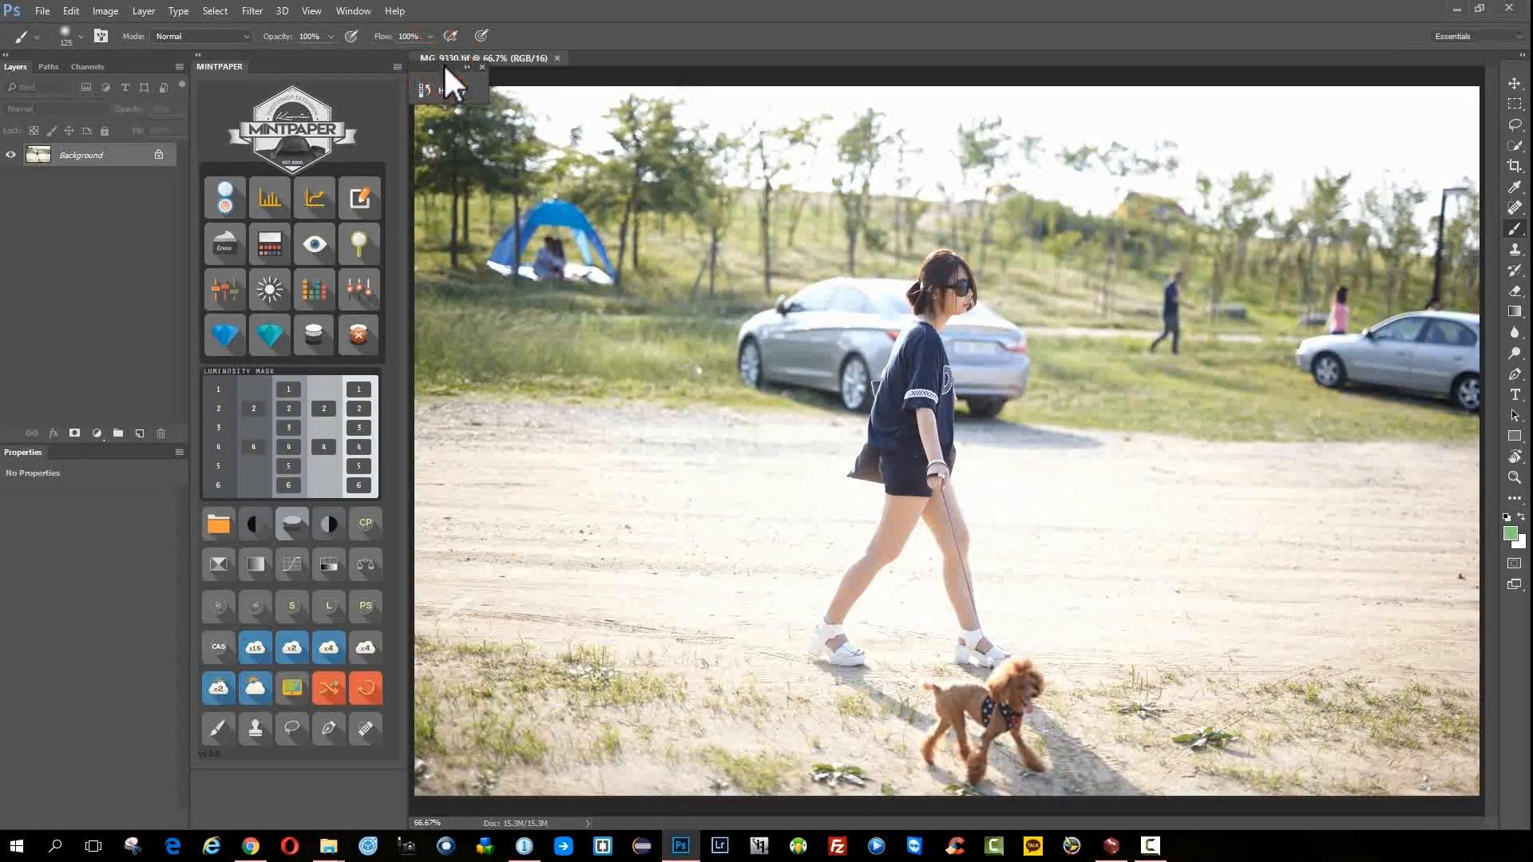
left_click(105, 12)
mouse_move(120, 29)
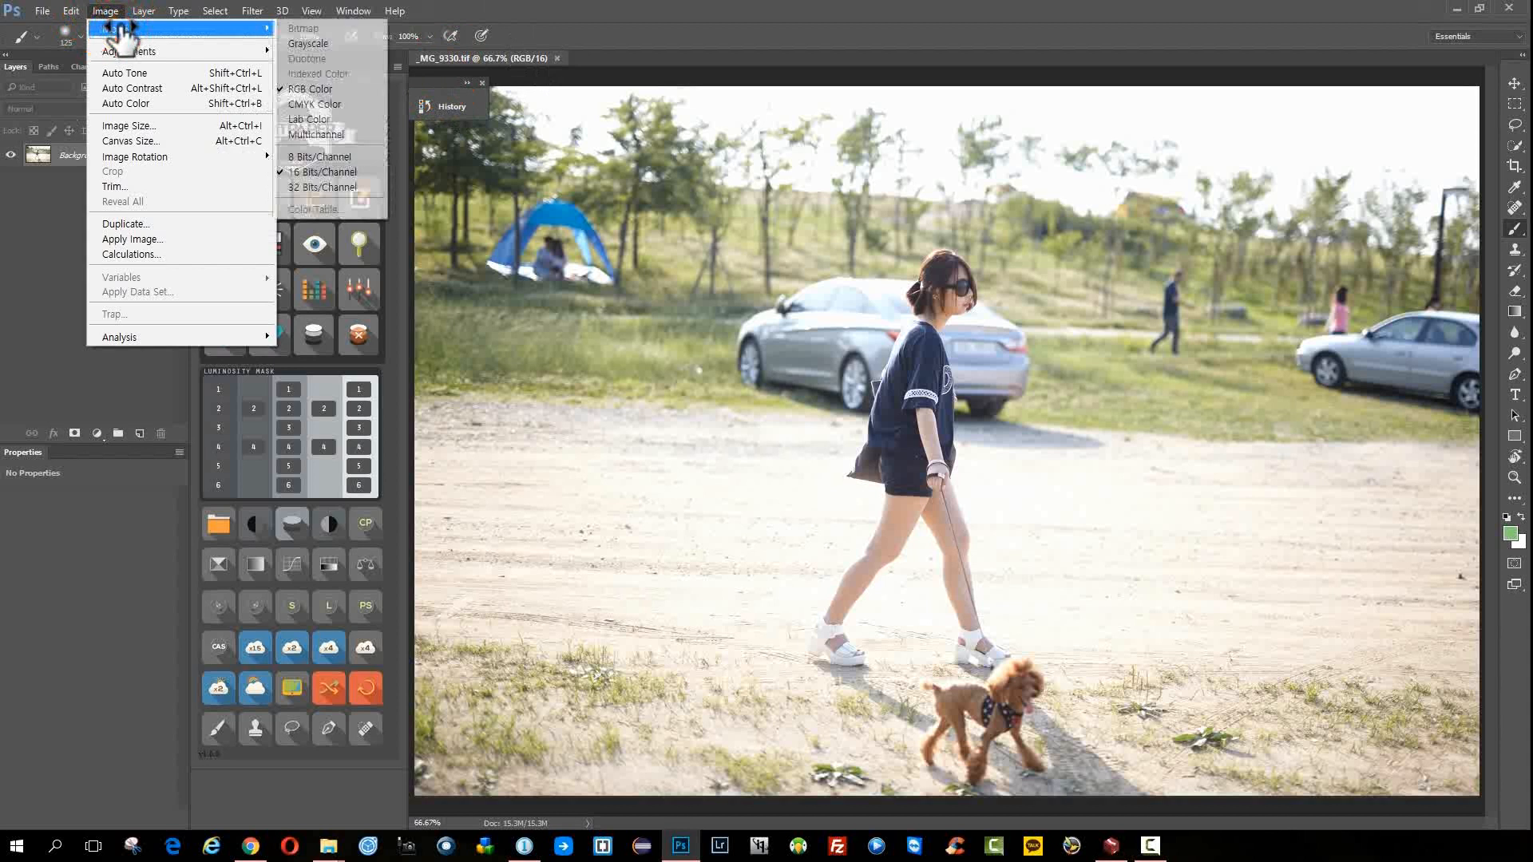
left_click(313, 158)
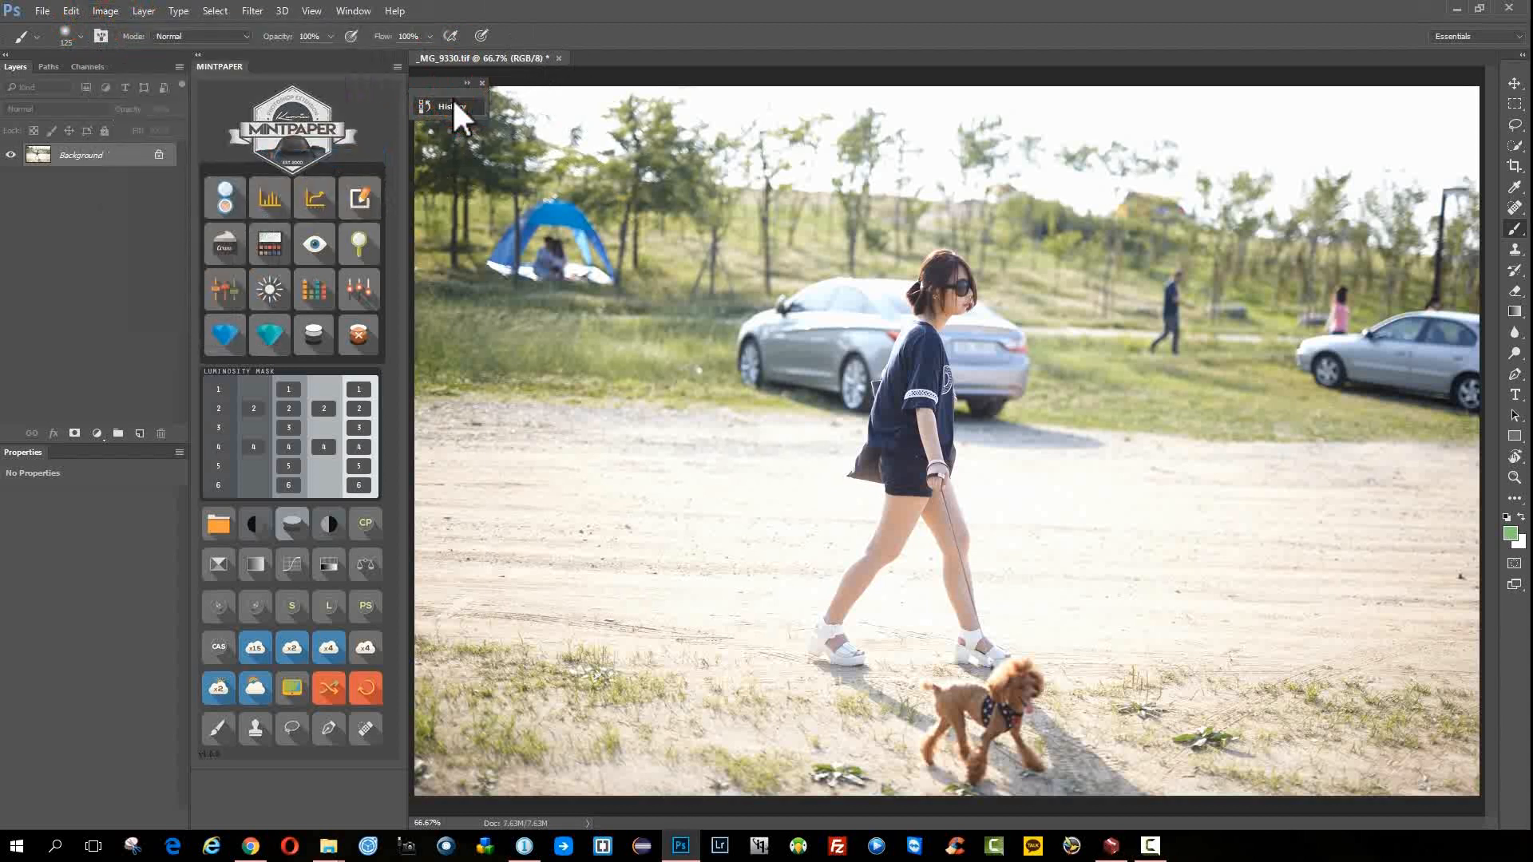
- Expand the History panel beside the document and run the Cross Process function on the dog-walking photo
left_click(452, 102)
left_click_drag(487, 88, 424, 98)
left_click(366, 523)
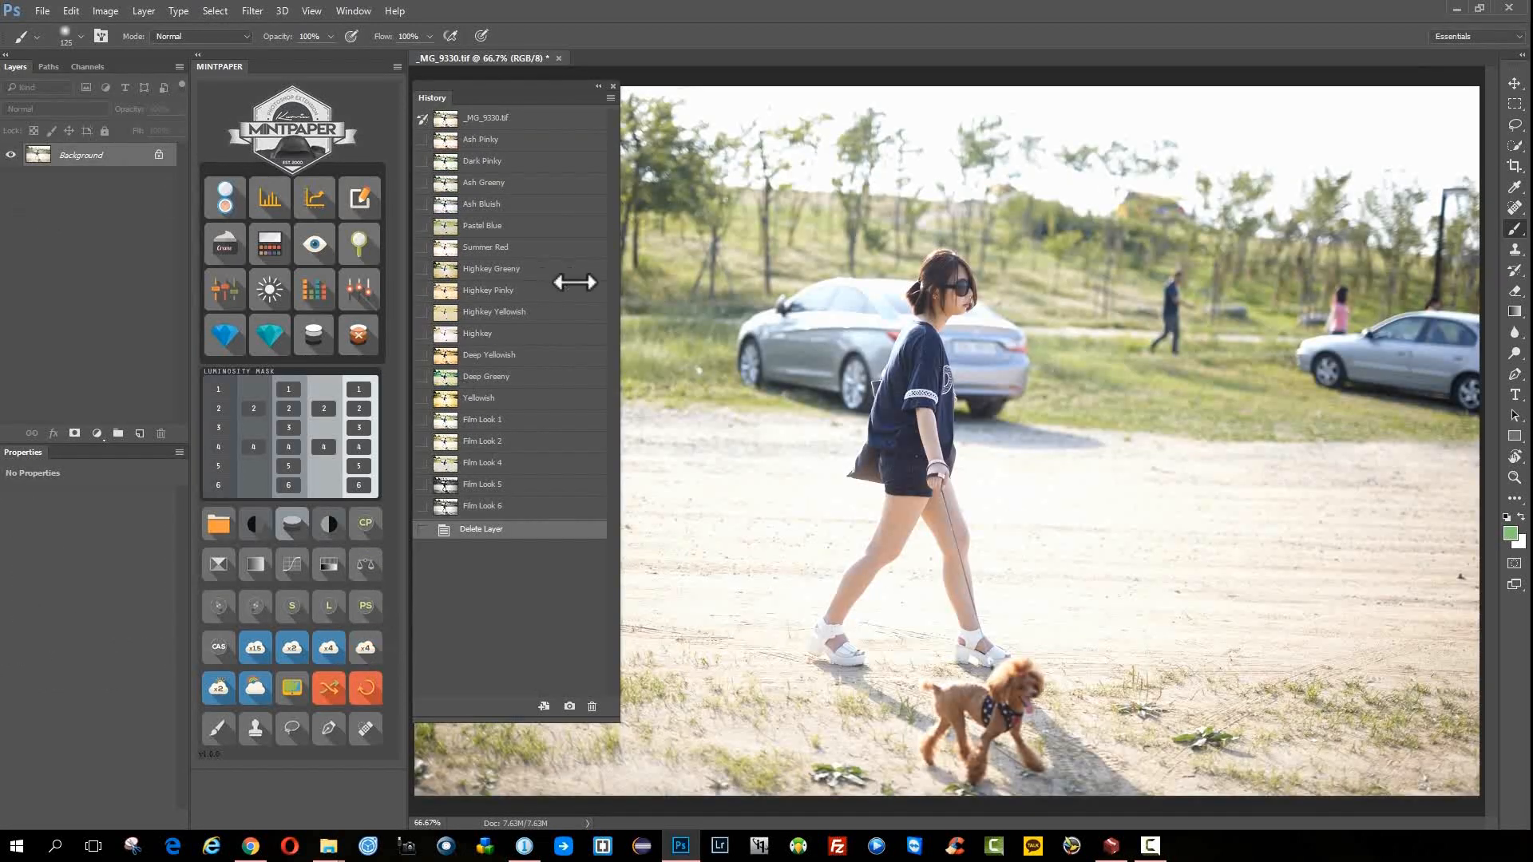
- Compare the Ash, Dark Pinky and Highkey snapshots on the photo and inspect Highkey Pinky's Tones and Color layers
left_click(537, 141)
left_click(531, 160)
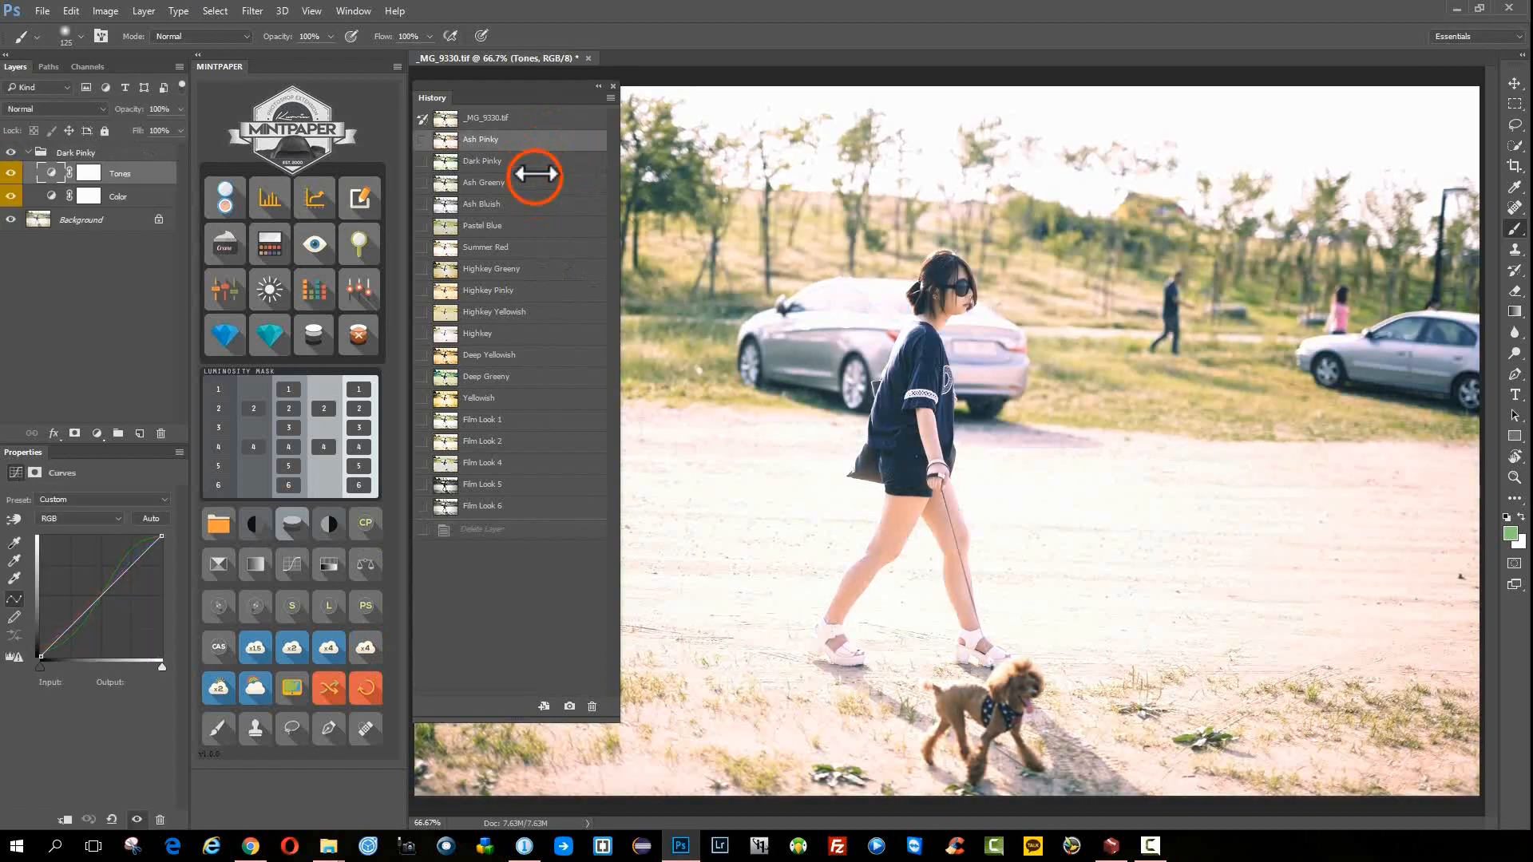
left_click(531, 182)
left_click(531, 203)
left_click(479, 268)
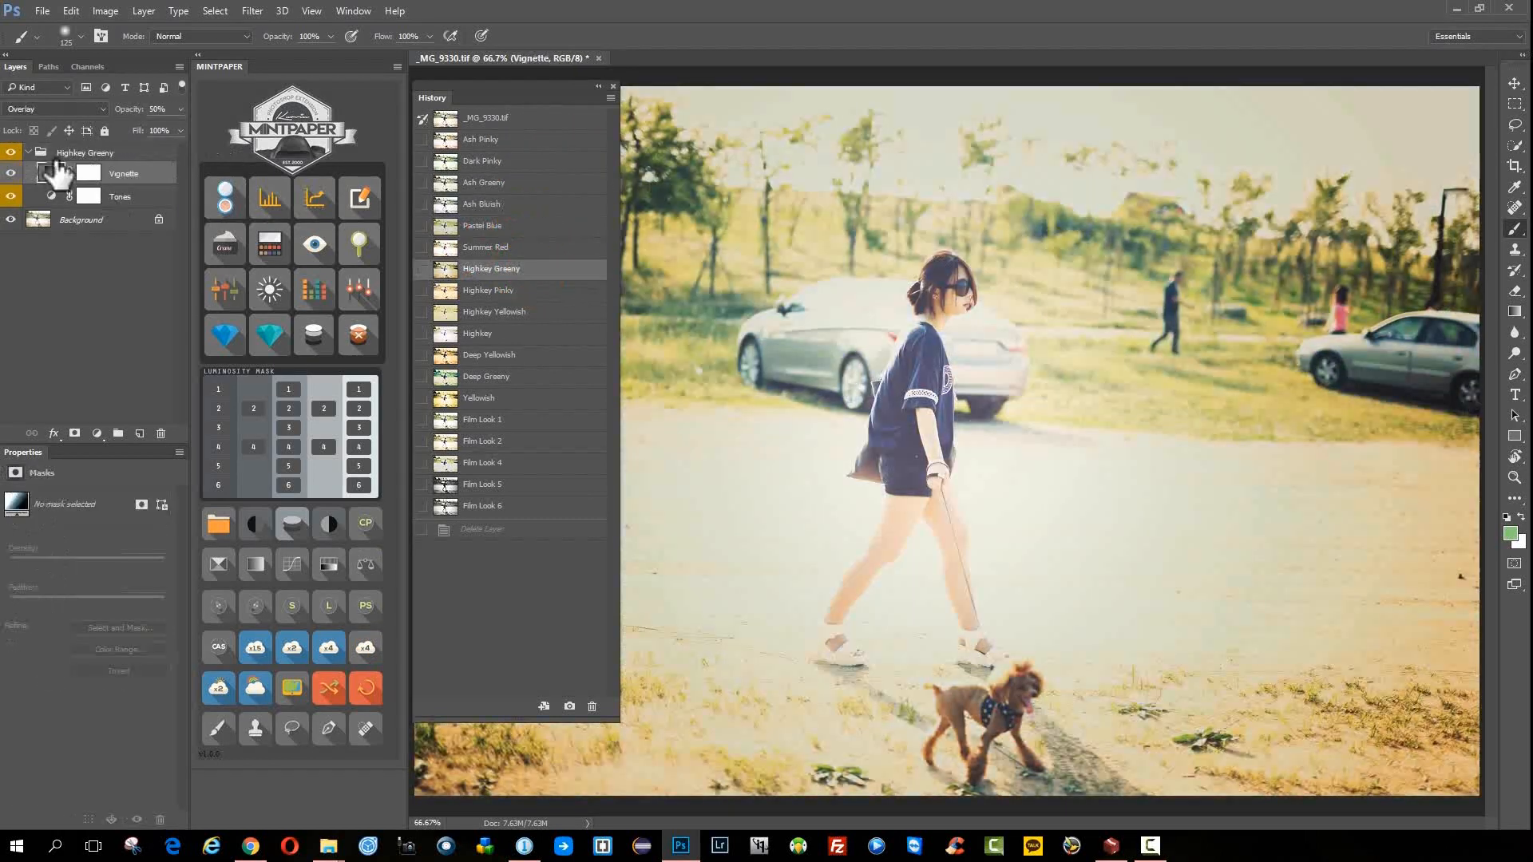
left_click(507, 292)
left_click(120, 173)
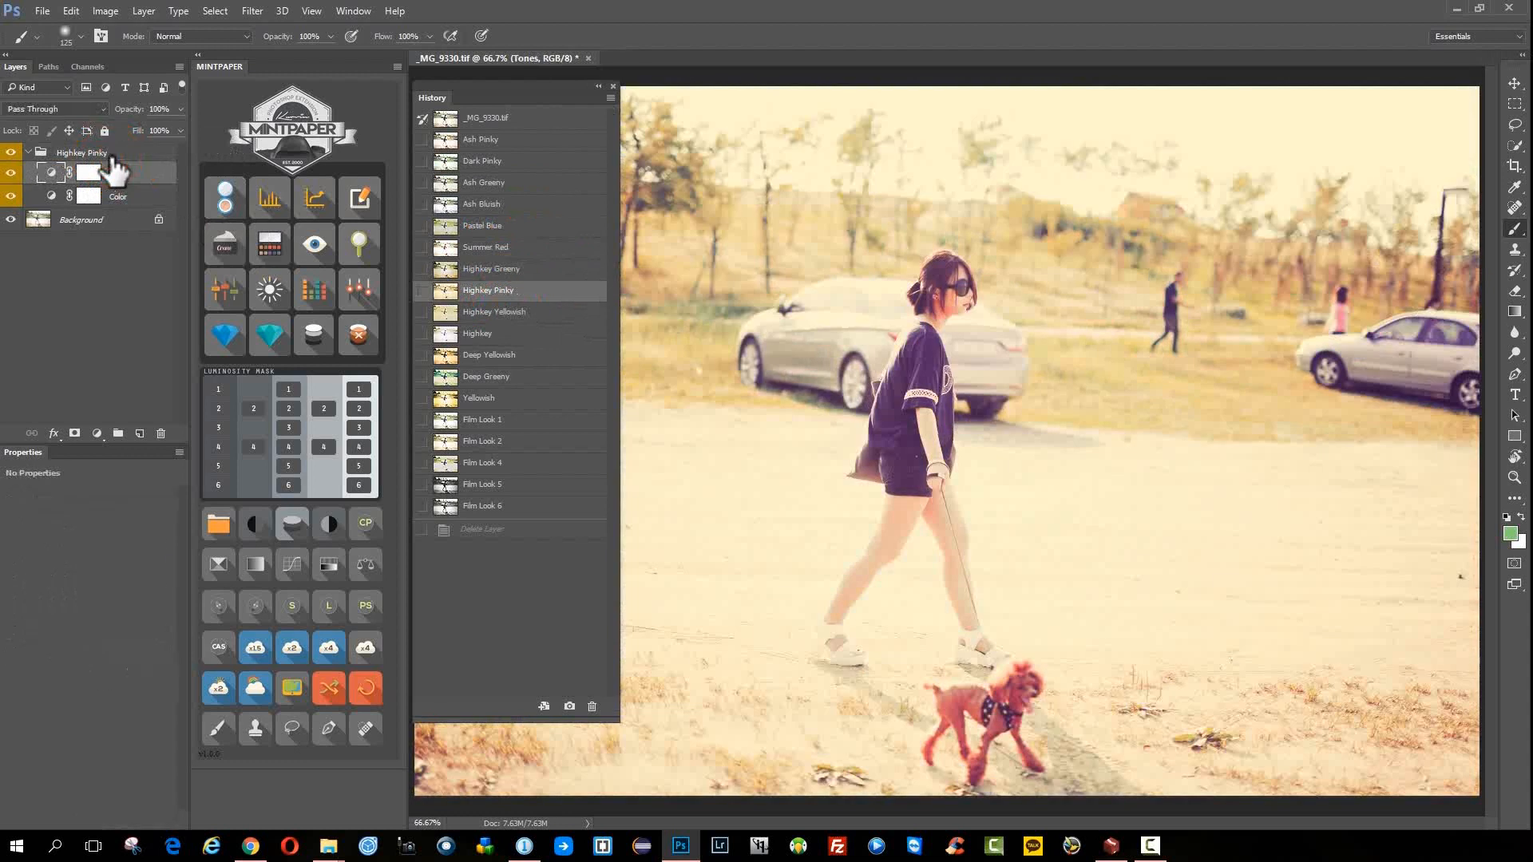
left_click(128, 195)
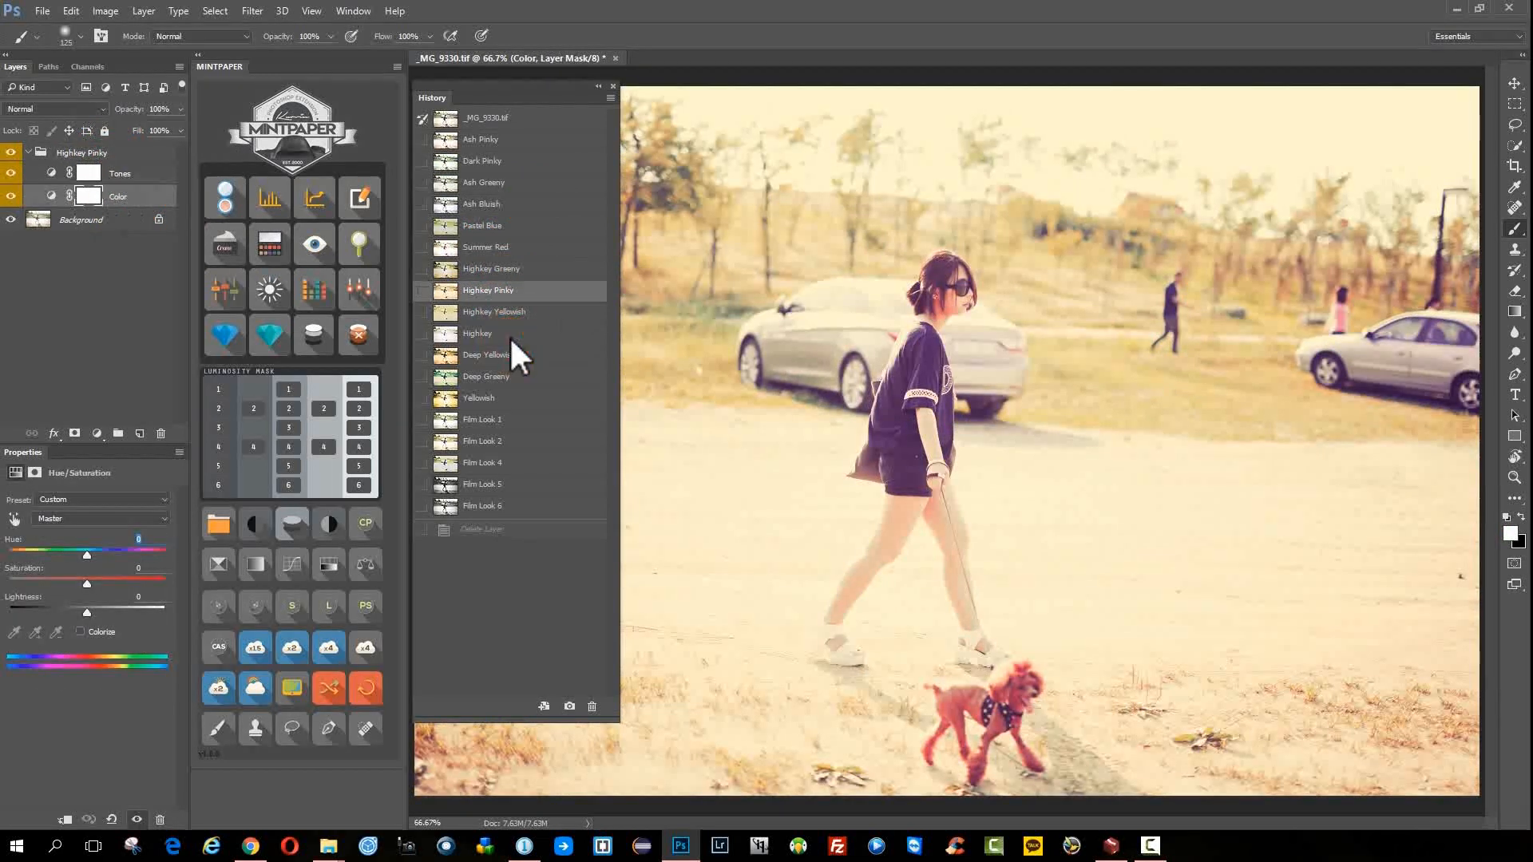
- Preview the Deep Greeny, Yellowish and Film Look 2 snapshots and restore the Film Look 1 snapshot
left_click(506, 369)
left_click(506, 399)
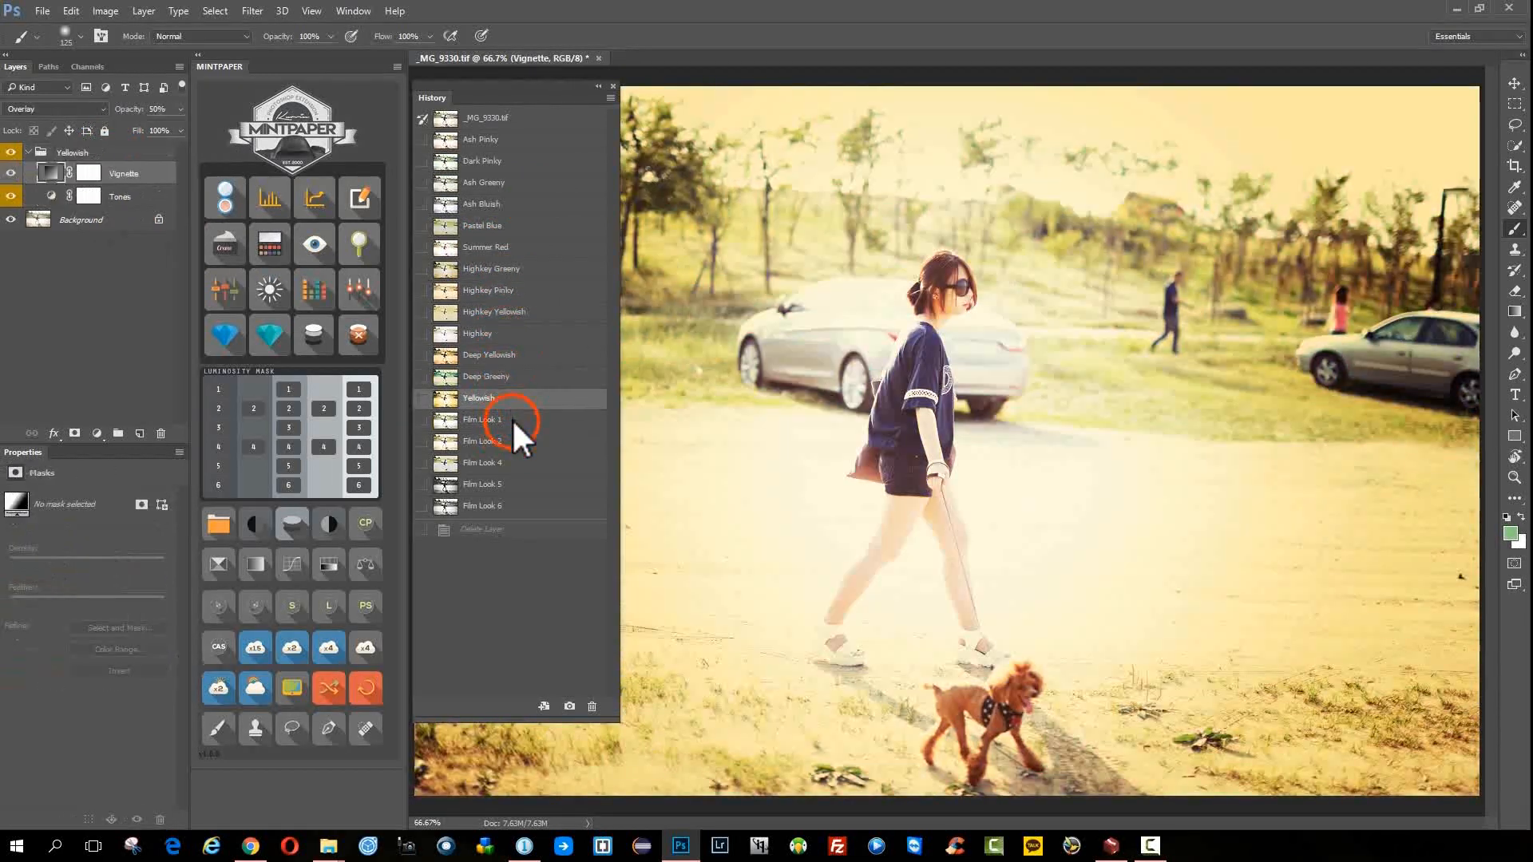
left_click(511, 419)
left_click(514, 439)
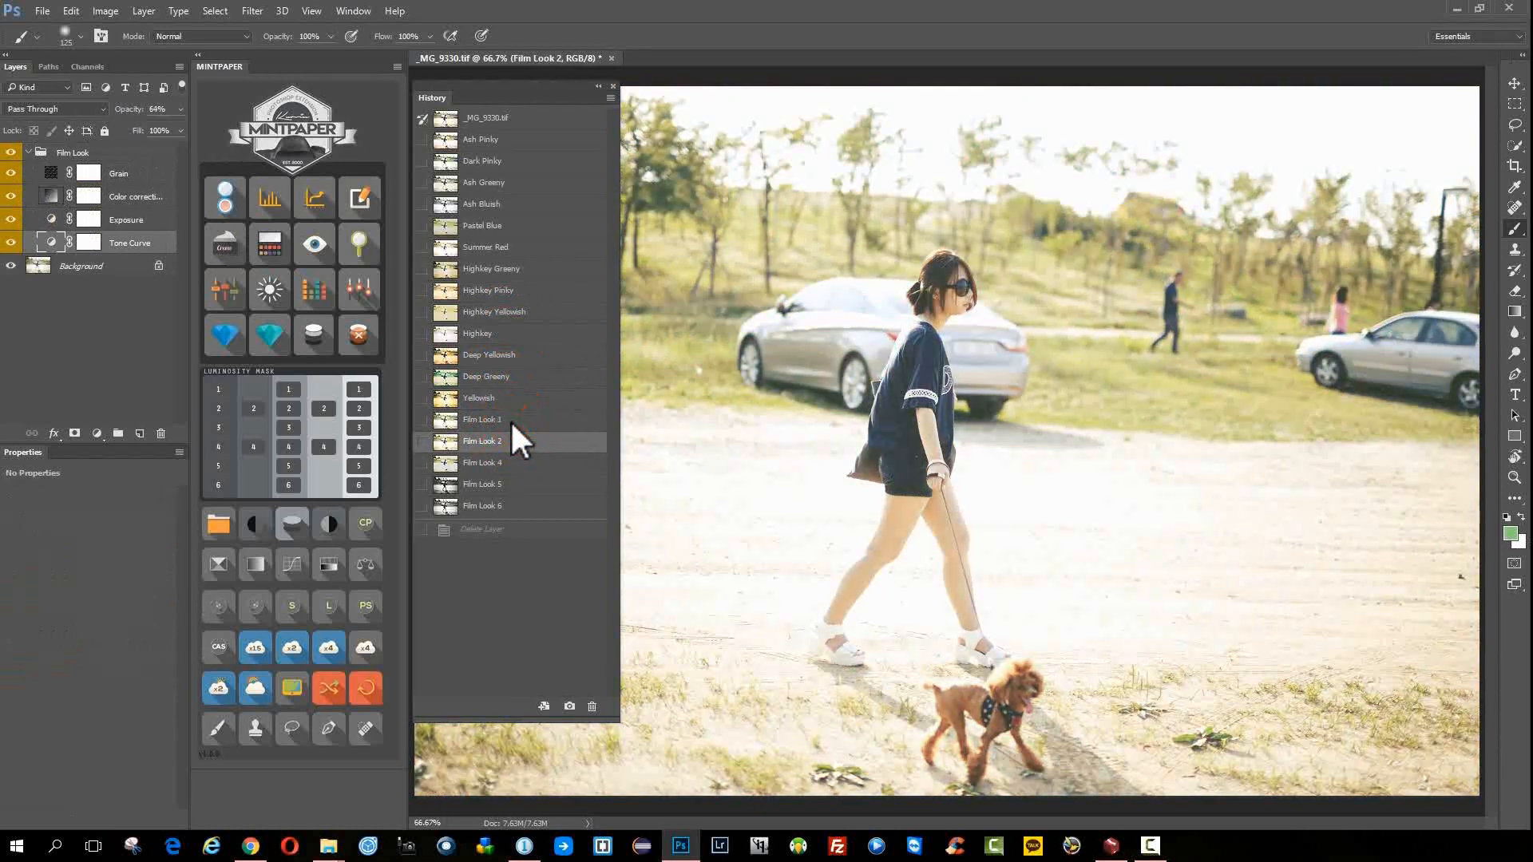
left_click(511, 420)
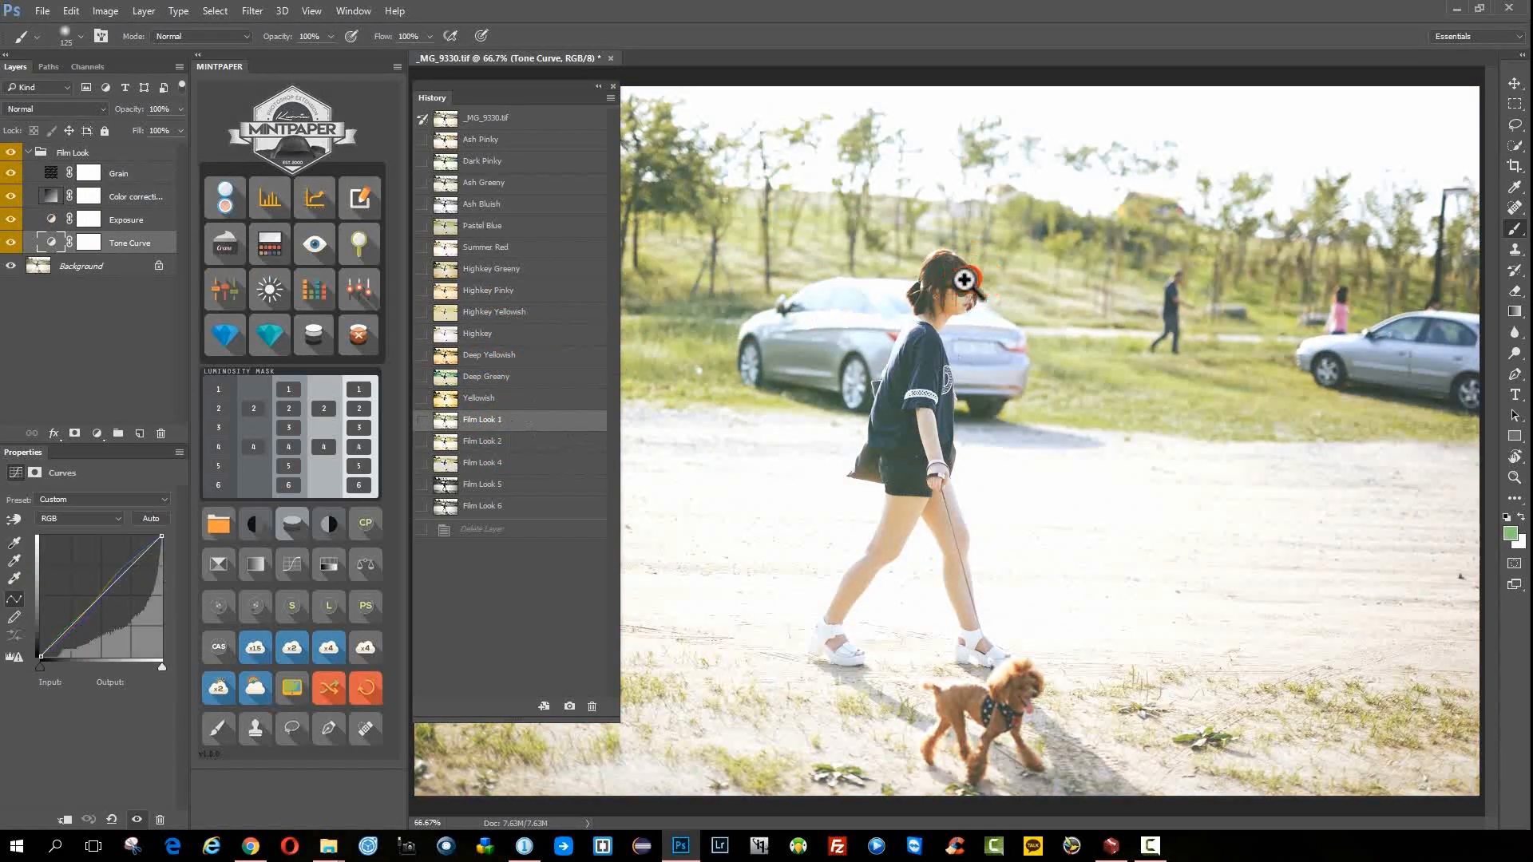
- Examine the grain on the woman's hair, try Linear Light on the Grain layer and set its blending mode to Overlay
left_click_drag(964, 279, 1061, 360)
left_click_drag(822, 287, 1164, 499)
left_click(132, 173)
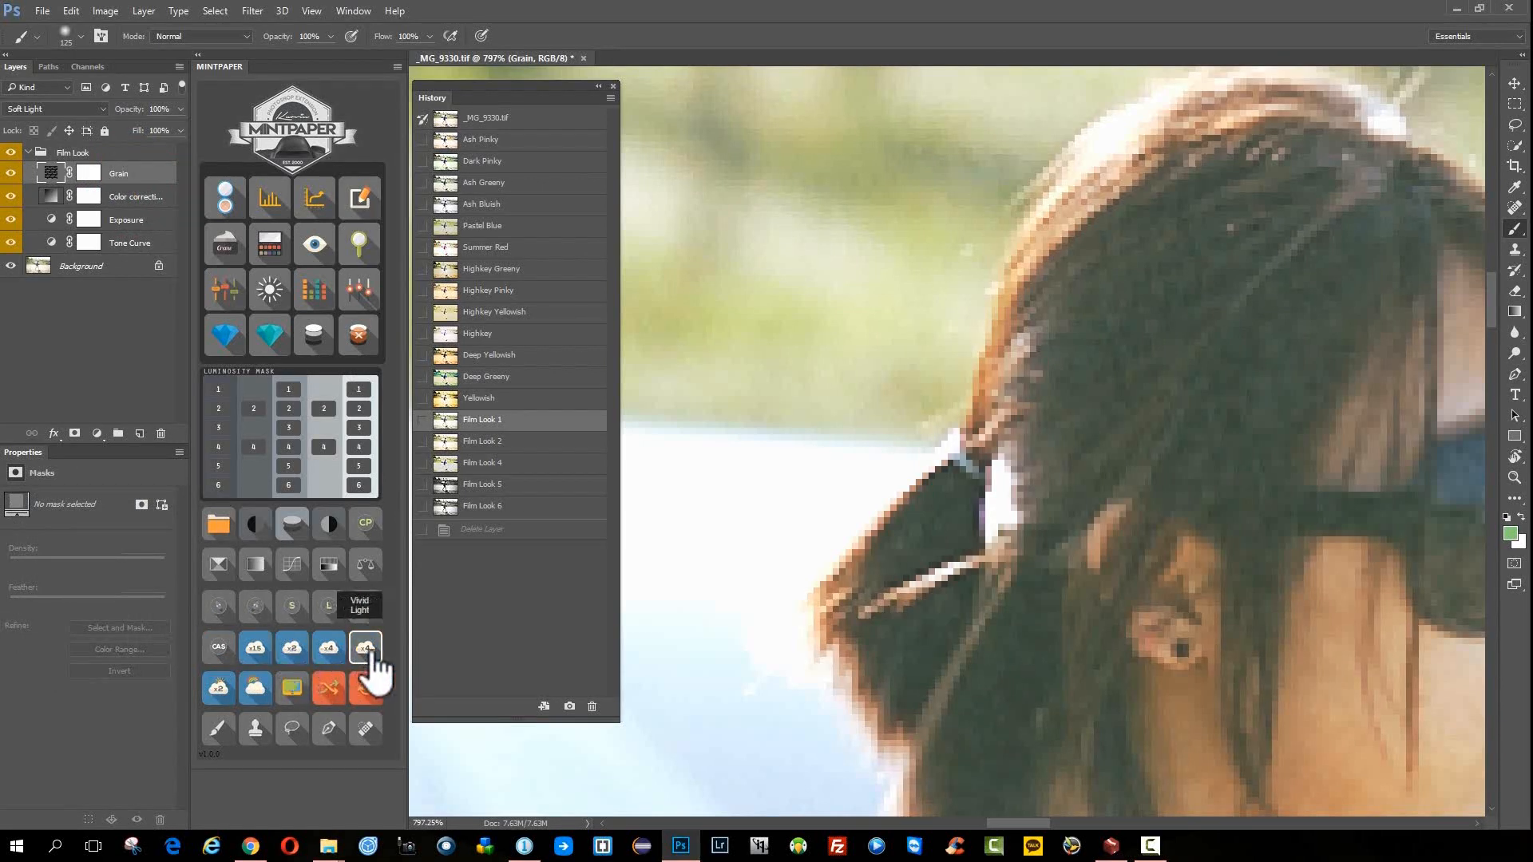
left_click(327, 651)
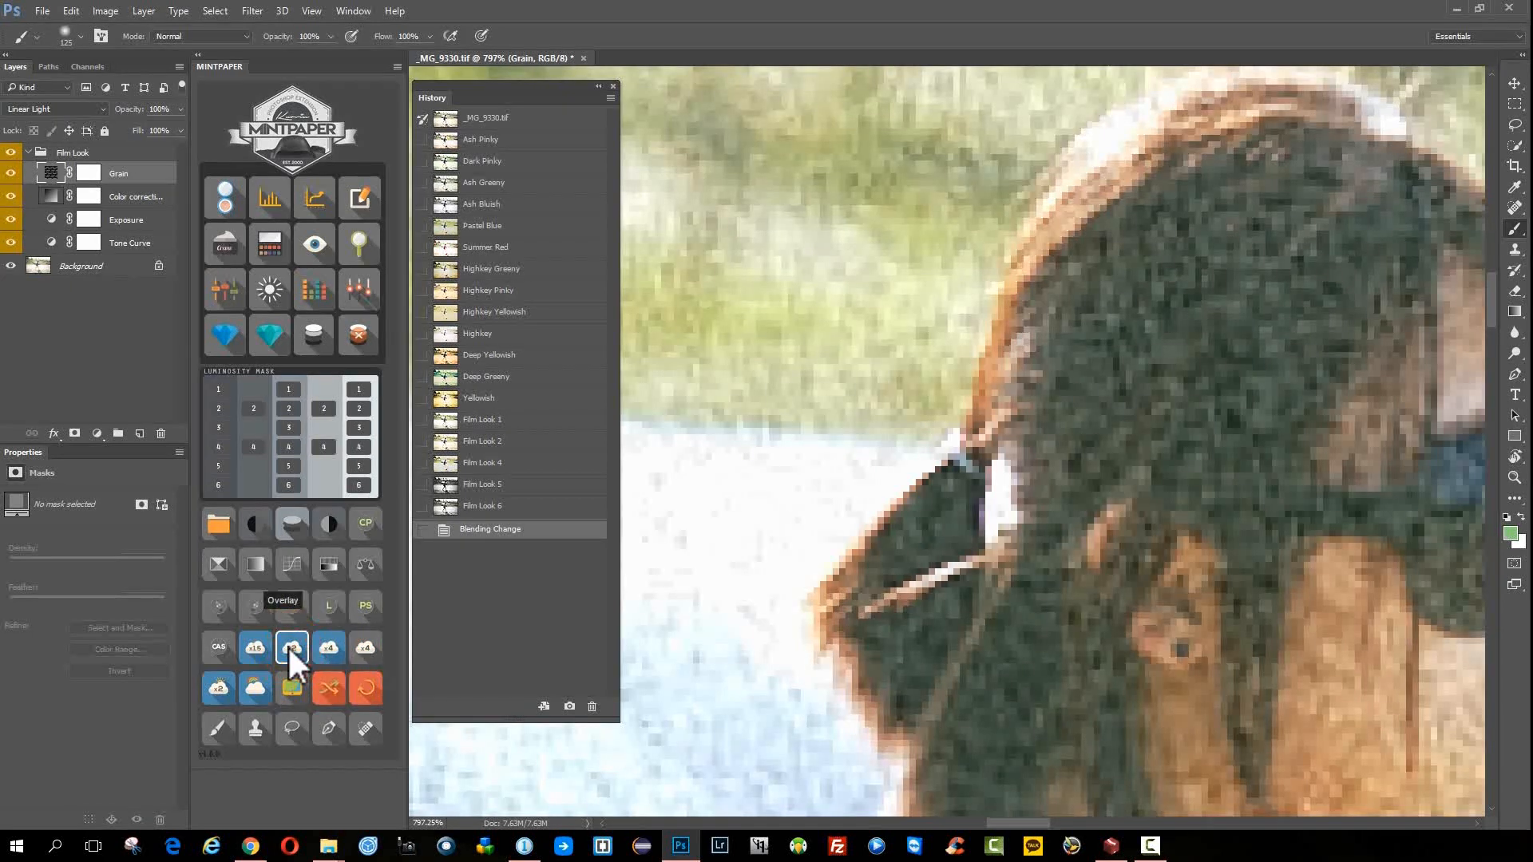
left_click(289, 646)
- Duplicate the Grain layer, compare the photo with and without the copy, and set the copy's opacity to 50%
key("ctrl+j")
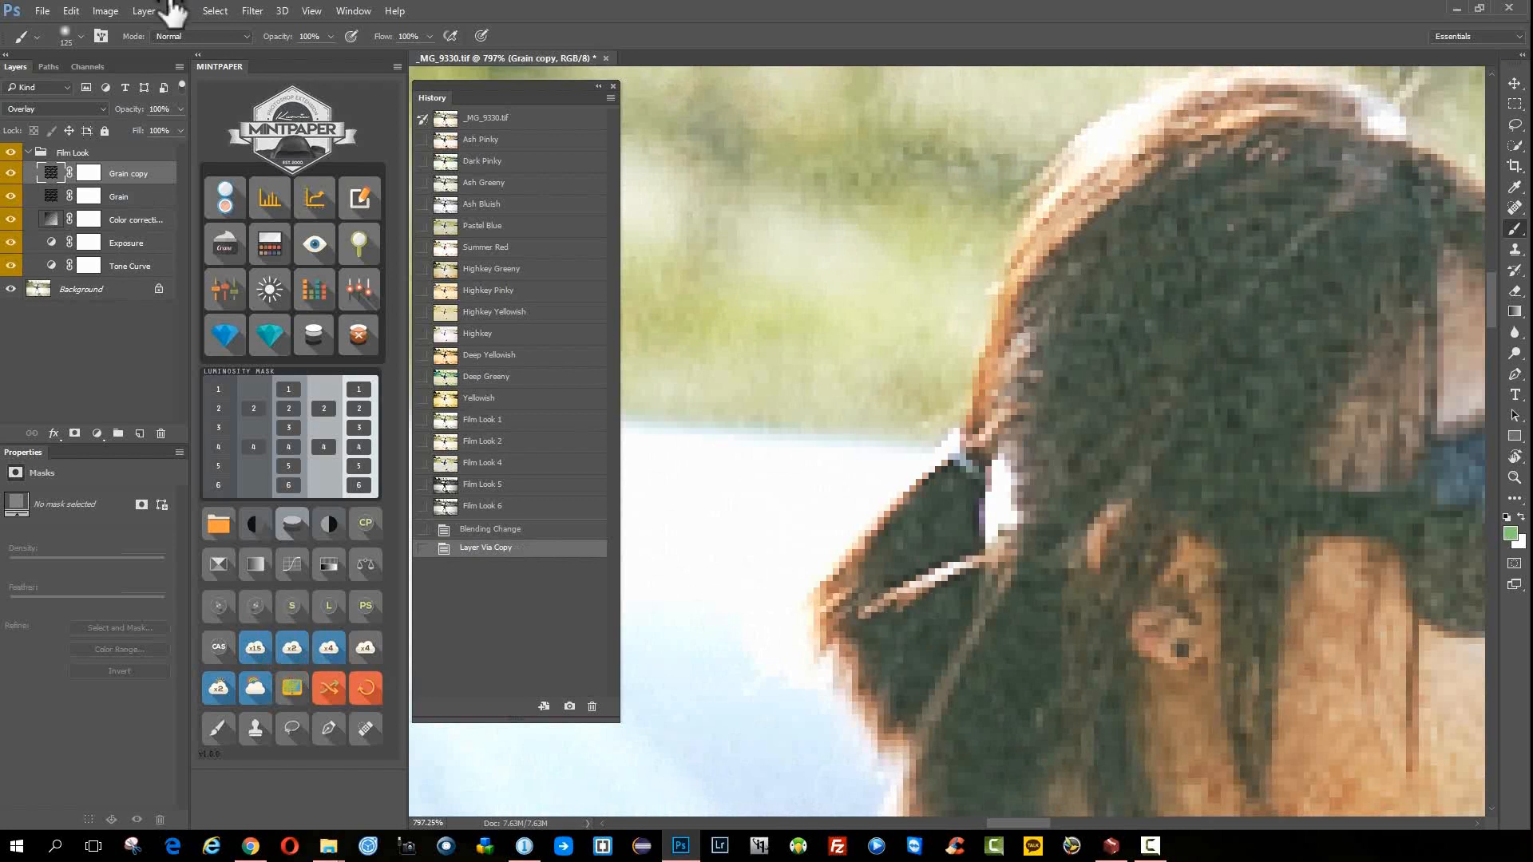
left_click(10, 175)
key("v")
key("5")
mouse_move(951, 180)
left_mouse_down()
mouse_move(897, 157)
mouse_move(958, 165)
left_mouse_up()
left_click_drag(1092, 222, 1092, 221)
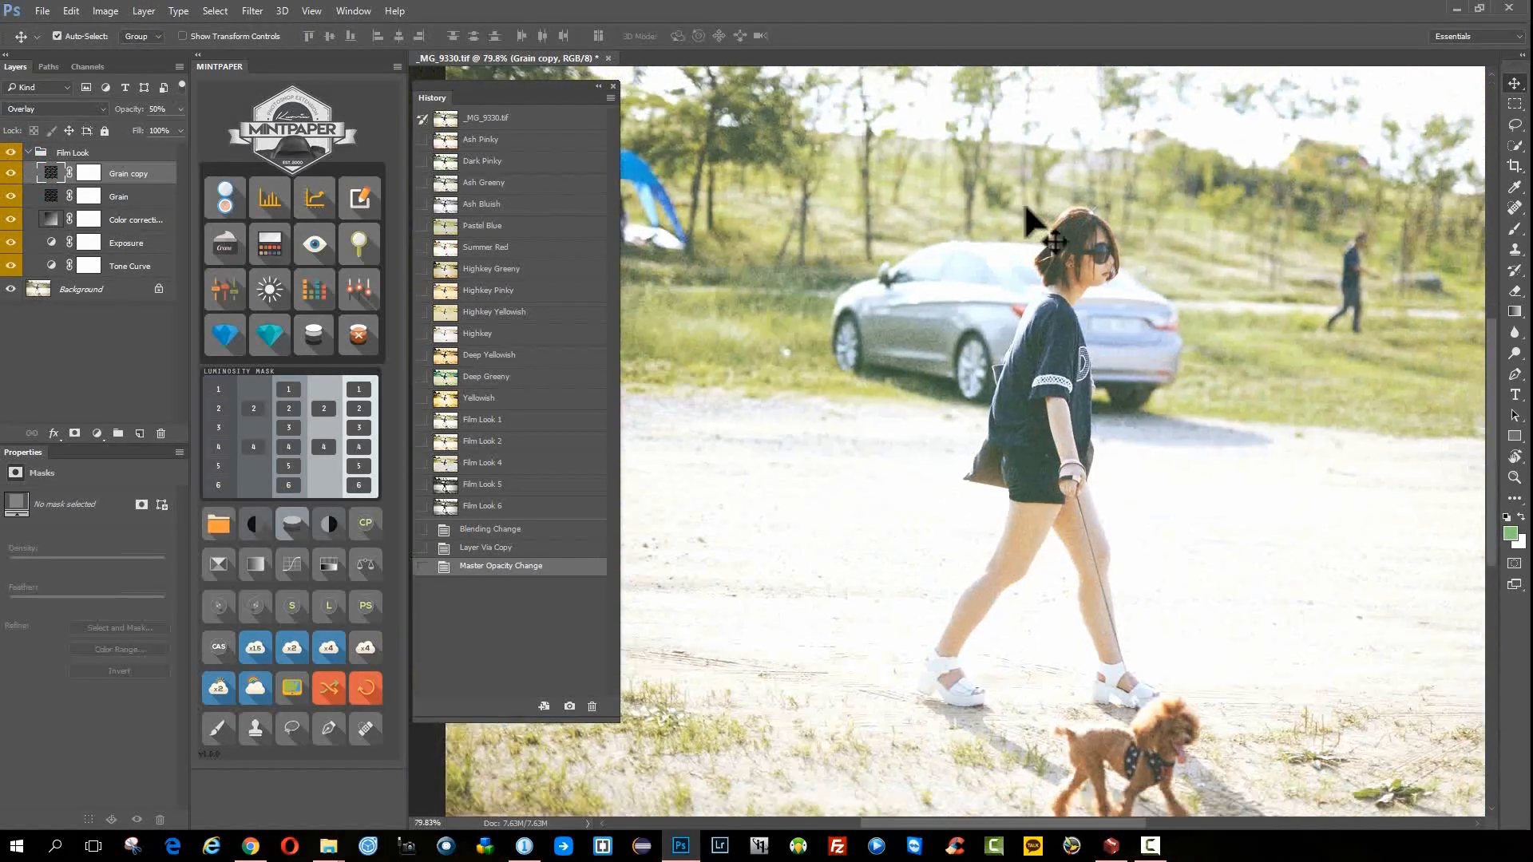
left_click(1091, 222)
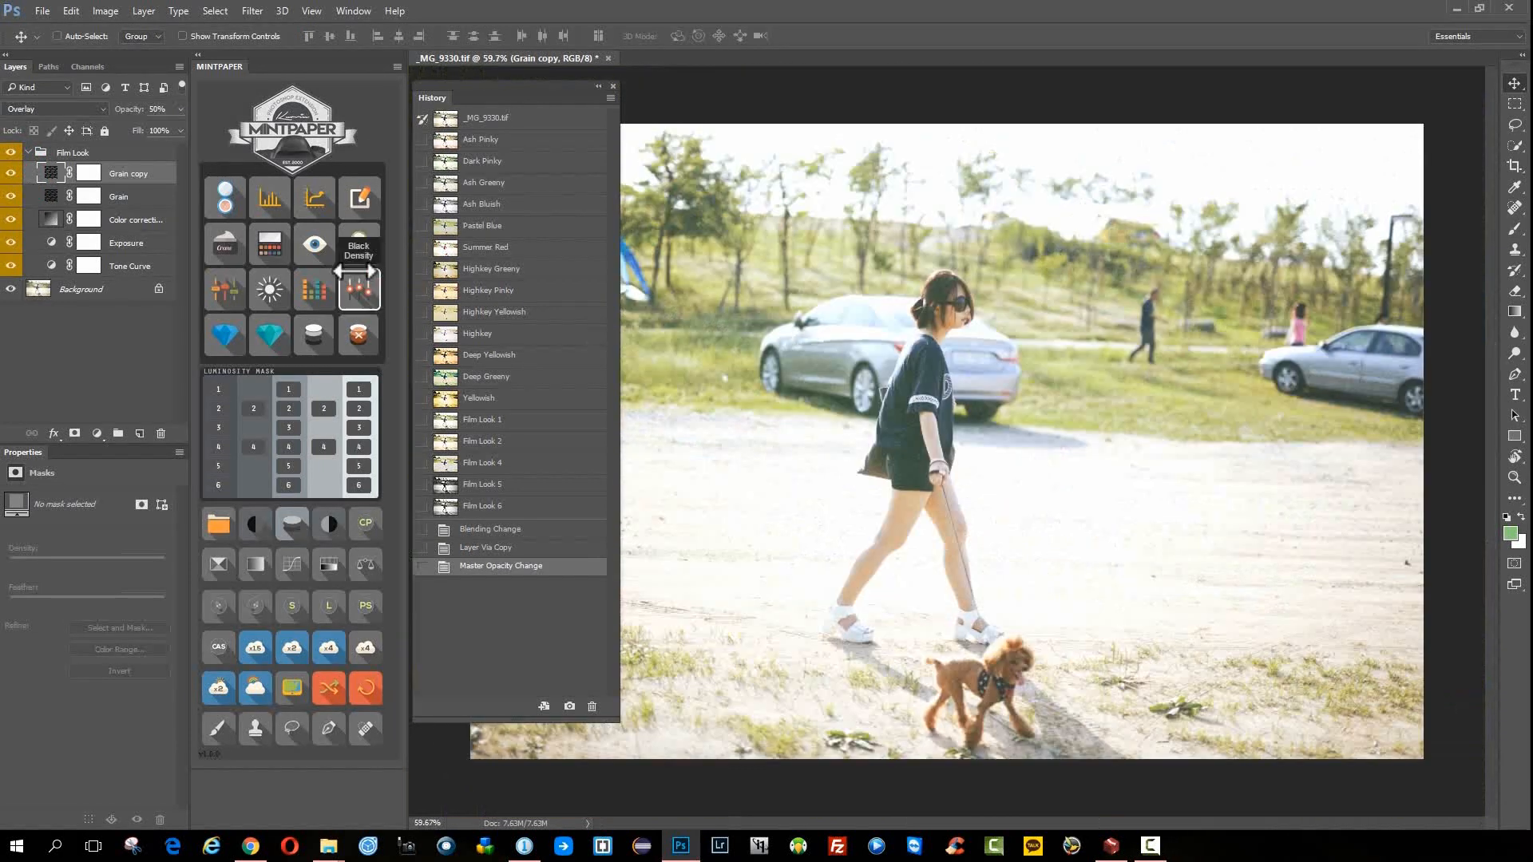
- Delete the Film Look group and close _MG_9330.tif without saving
left_click(98, 156)
key("Delete")
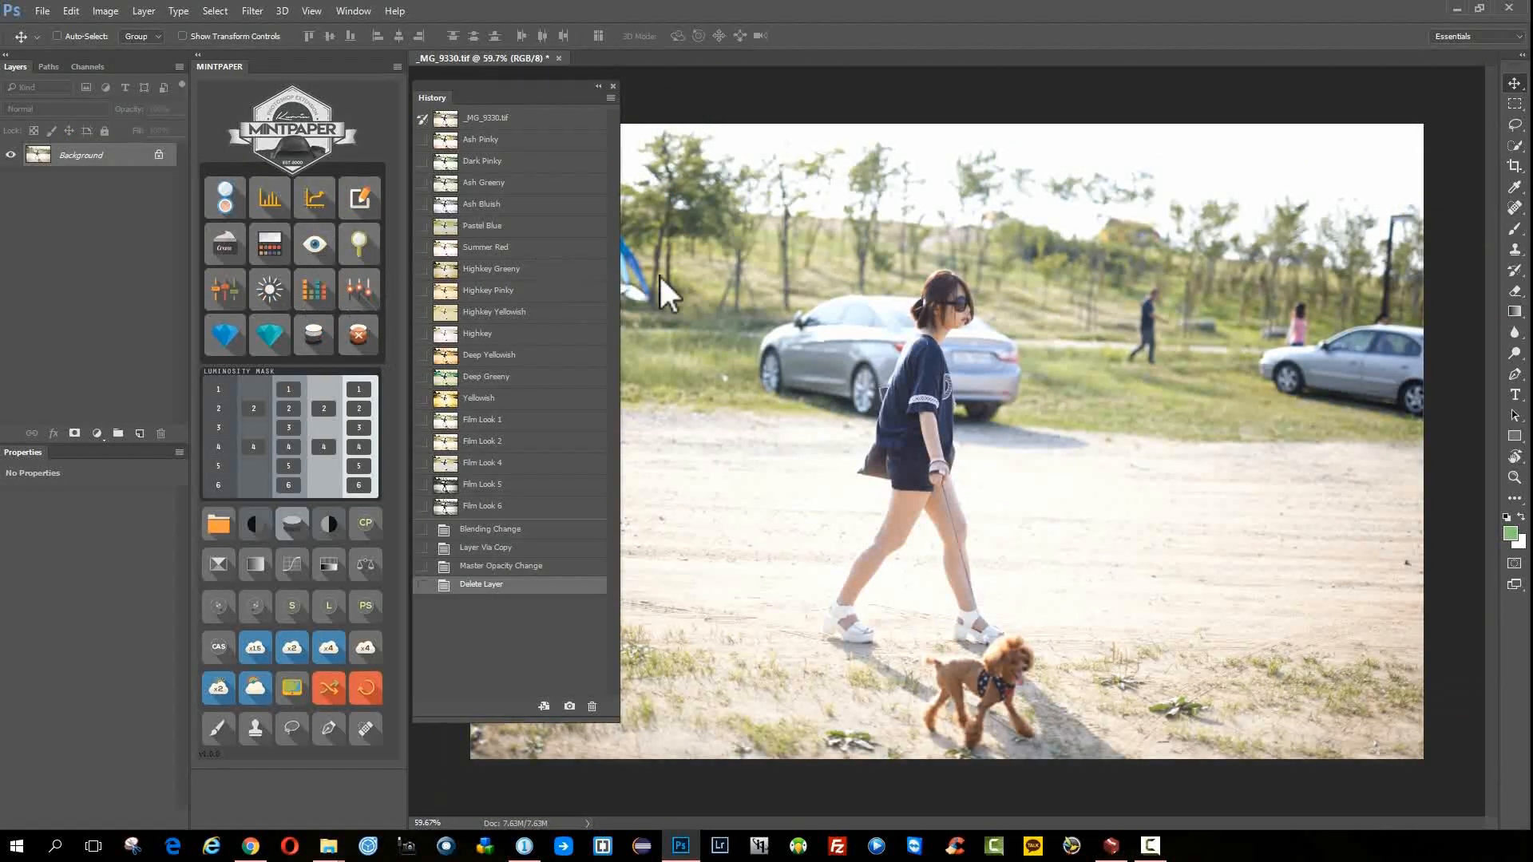
key("ctrl+w")
left_click(718, 308)
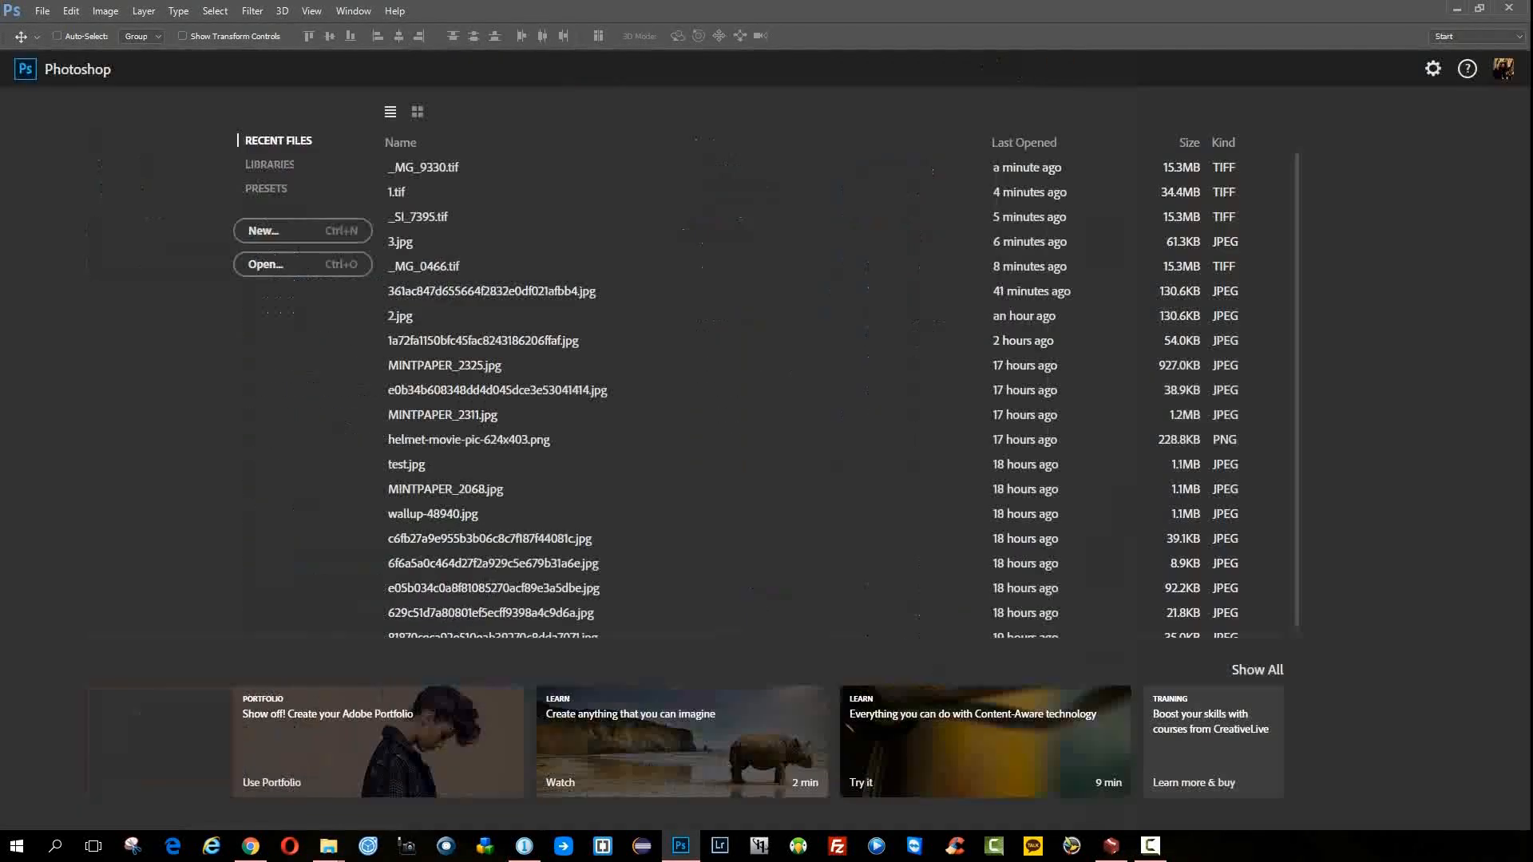
- Open the shoe photo 2.jpg and run the Cross Process function on it
left_click_drag(274, 159, 332, 496)
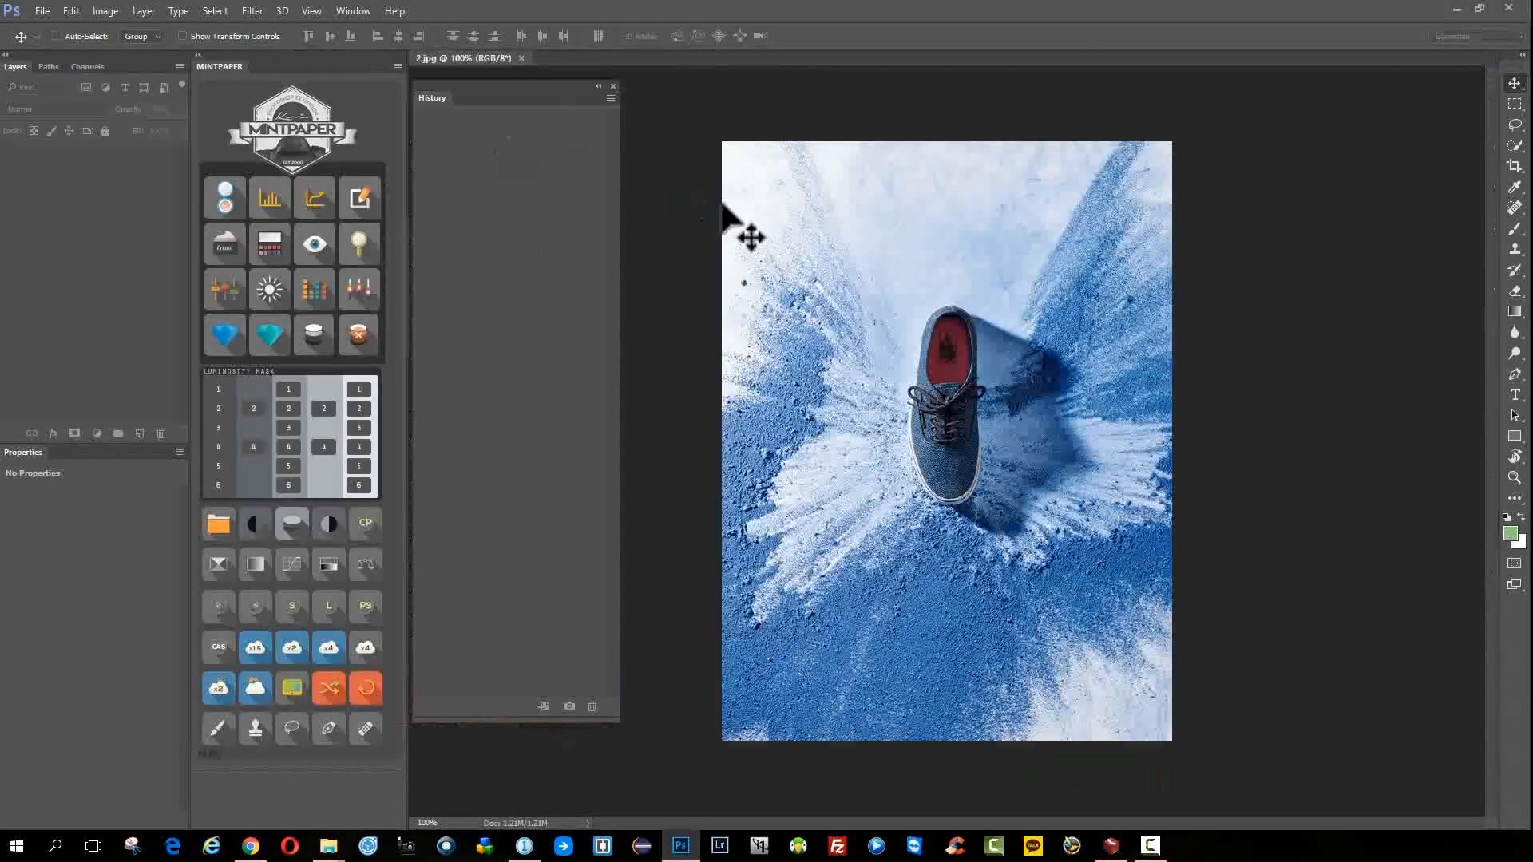
left_click(366, 523)
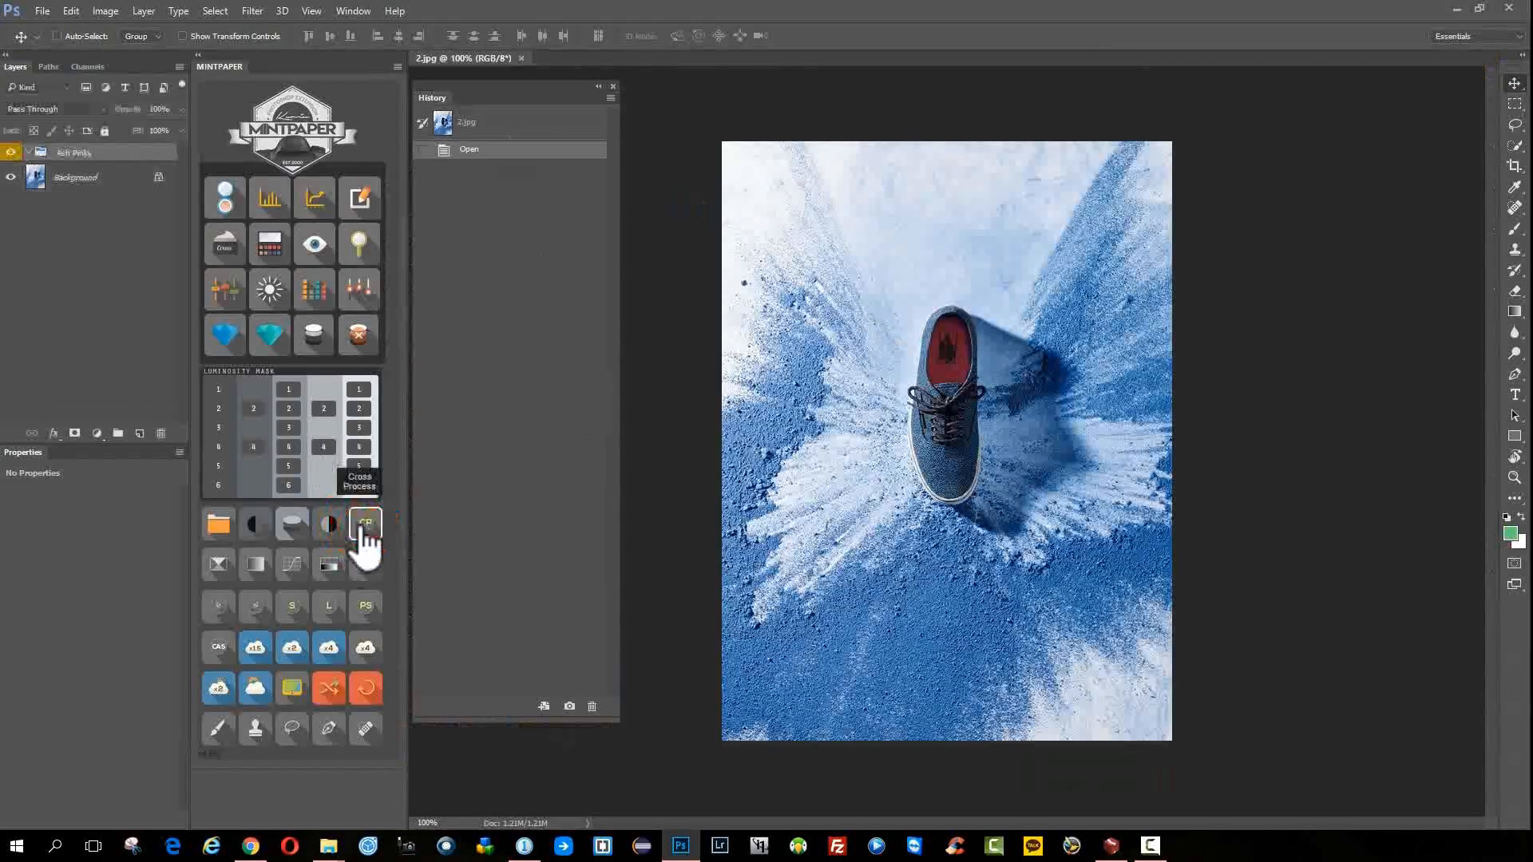
left_click(366, 524)
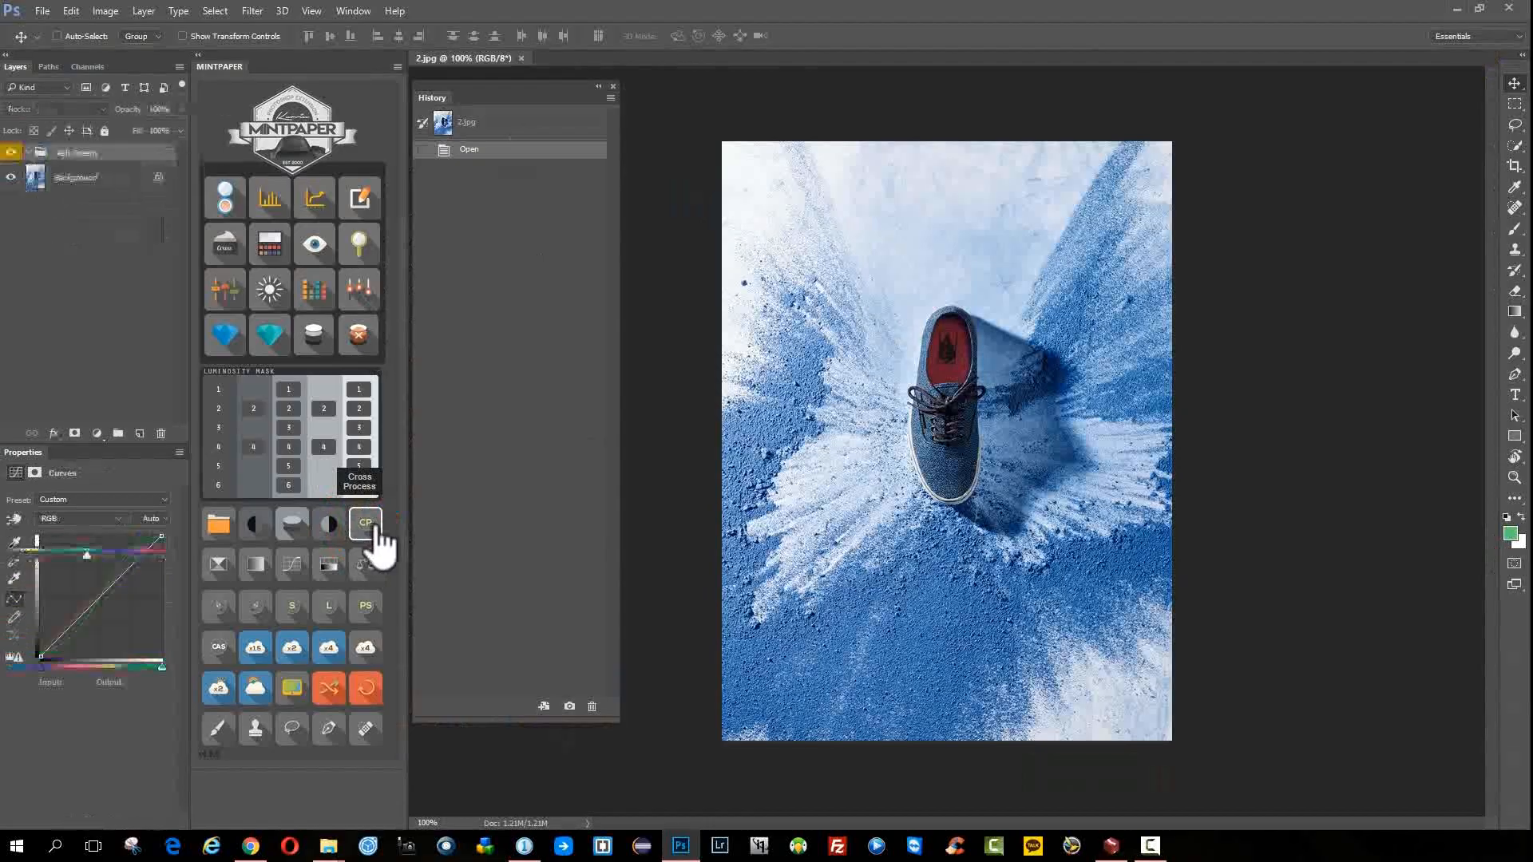
left_click(379, 528)
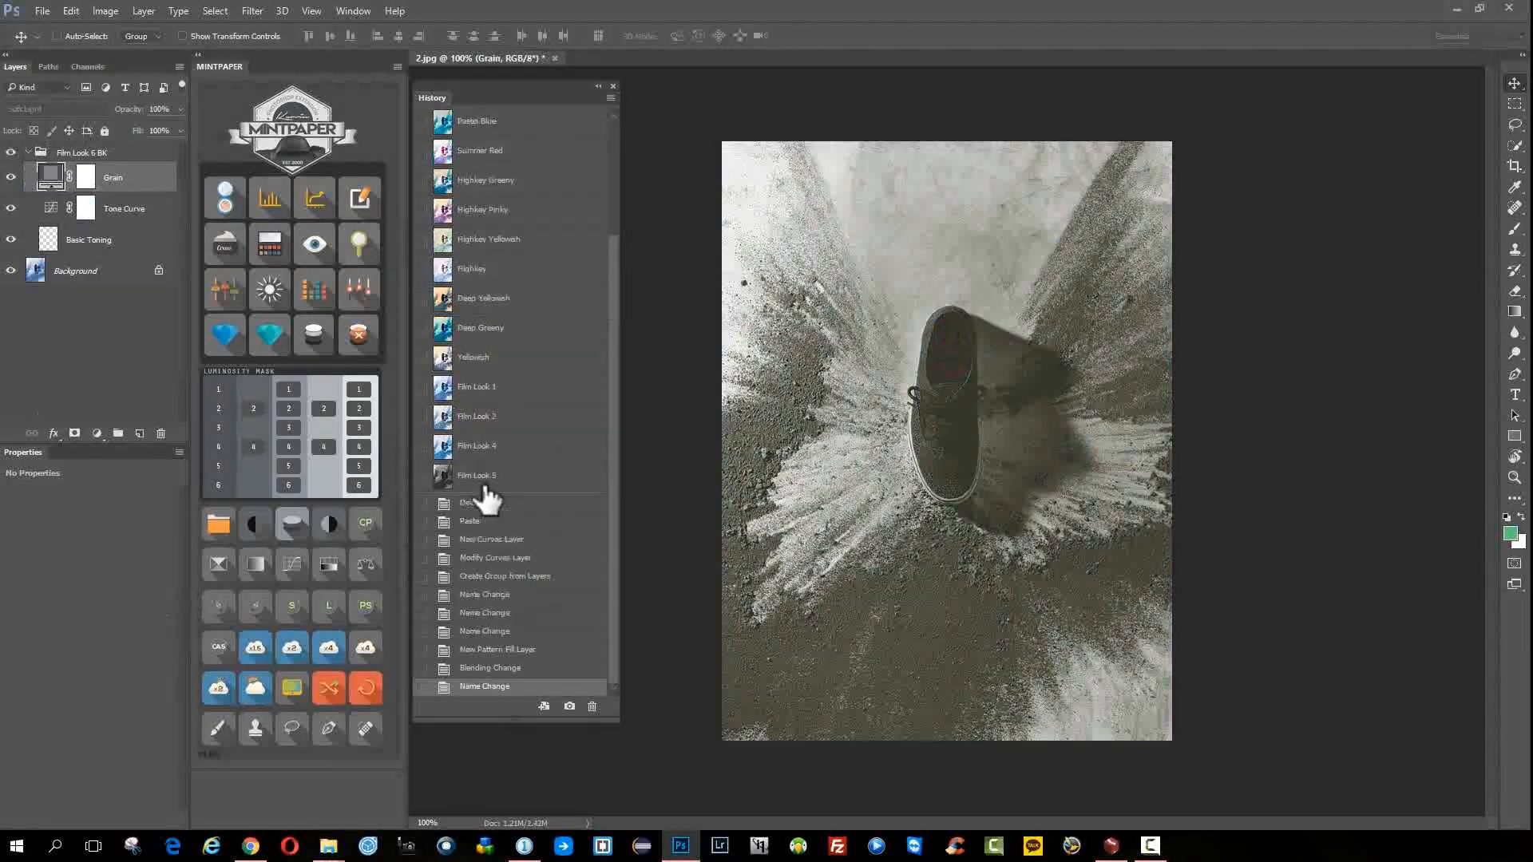
- Compare the Film Look 6 and Film Look 5 snapshots, restore Film Look 5 and set its group's opacity to 50%
left_click(526, 656)
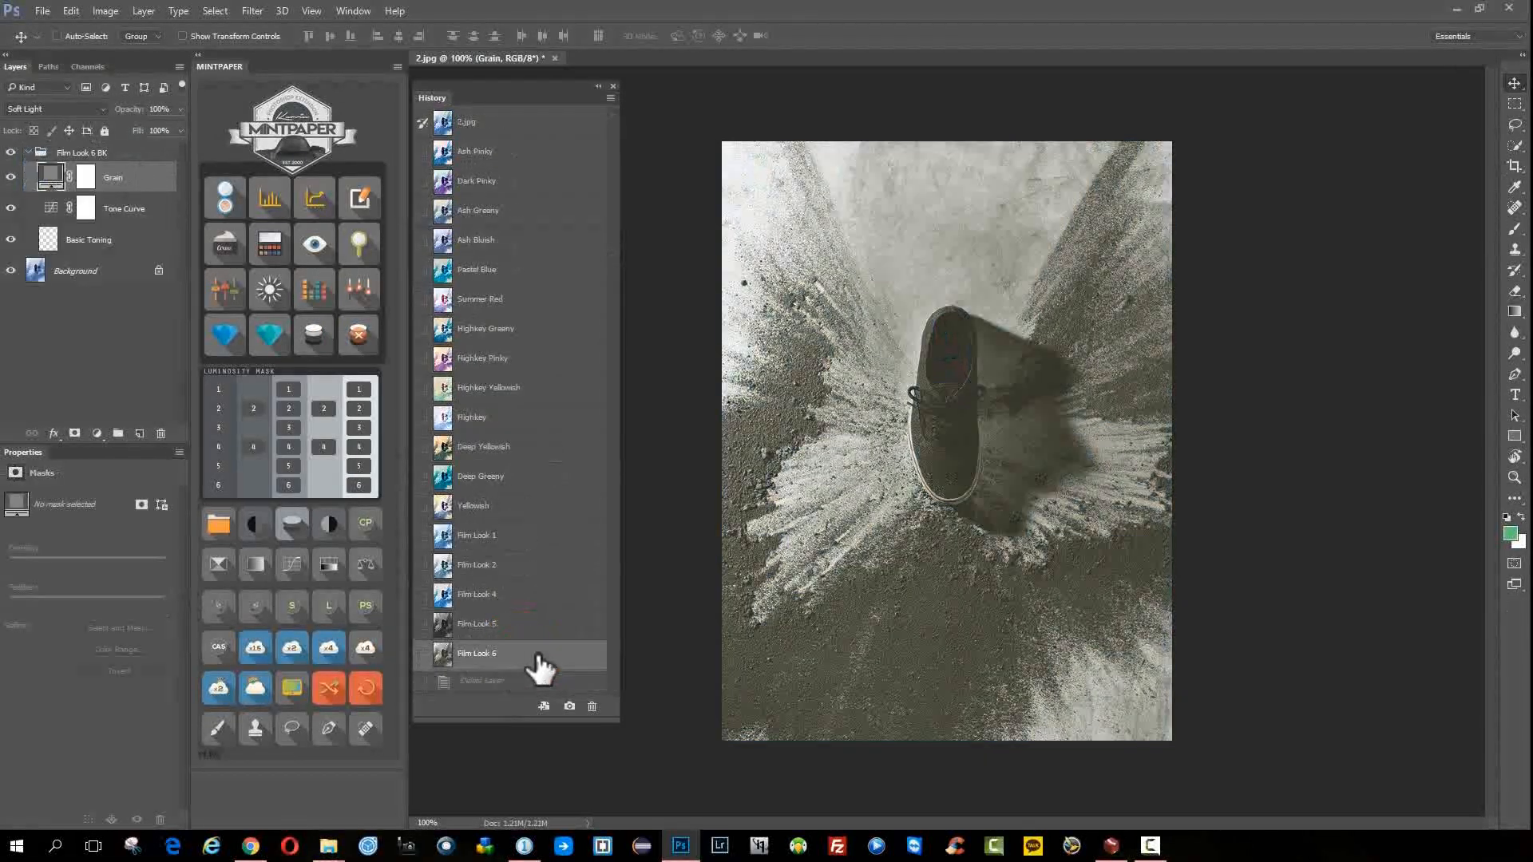
left_click(520, 631)
left_click(503, 650)
left_click(509, 631)
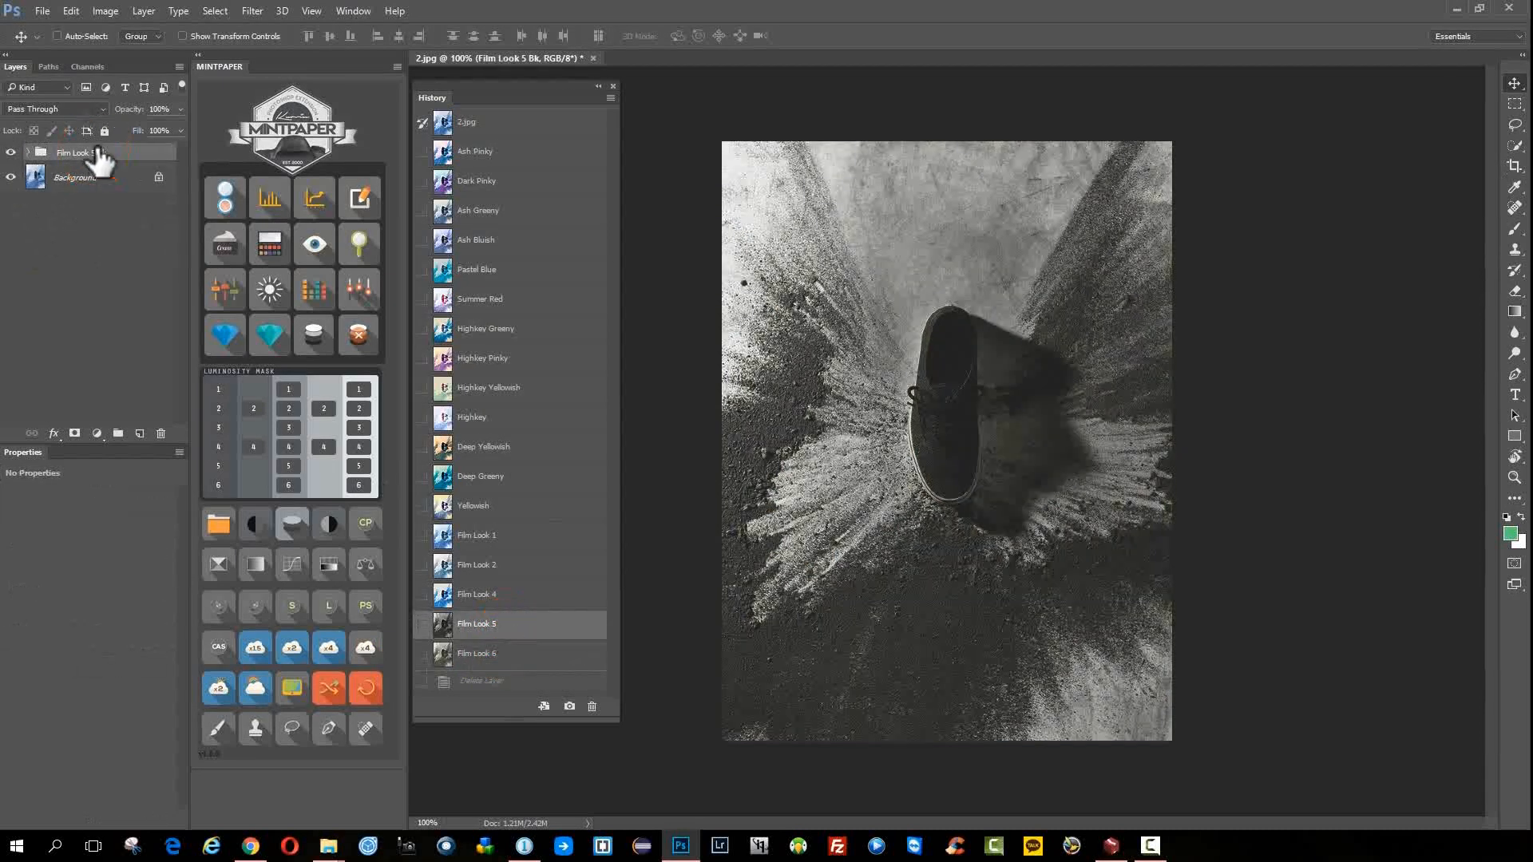
key("5")
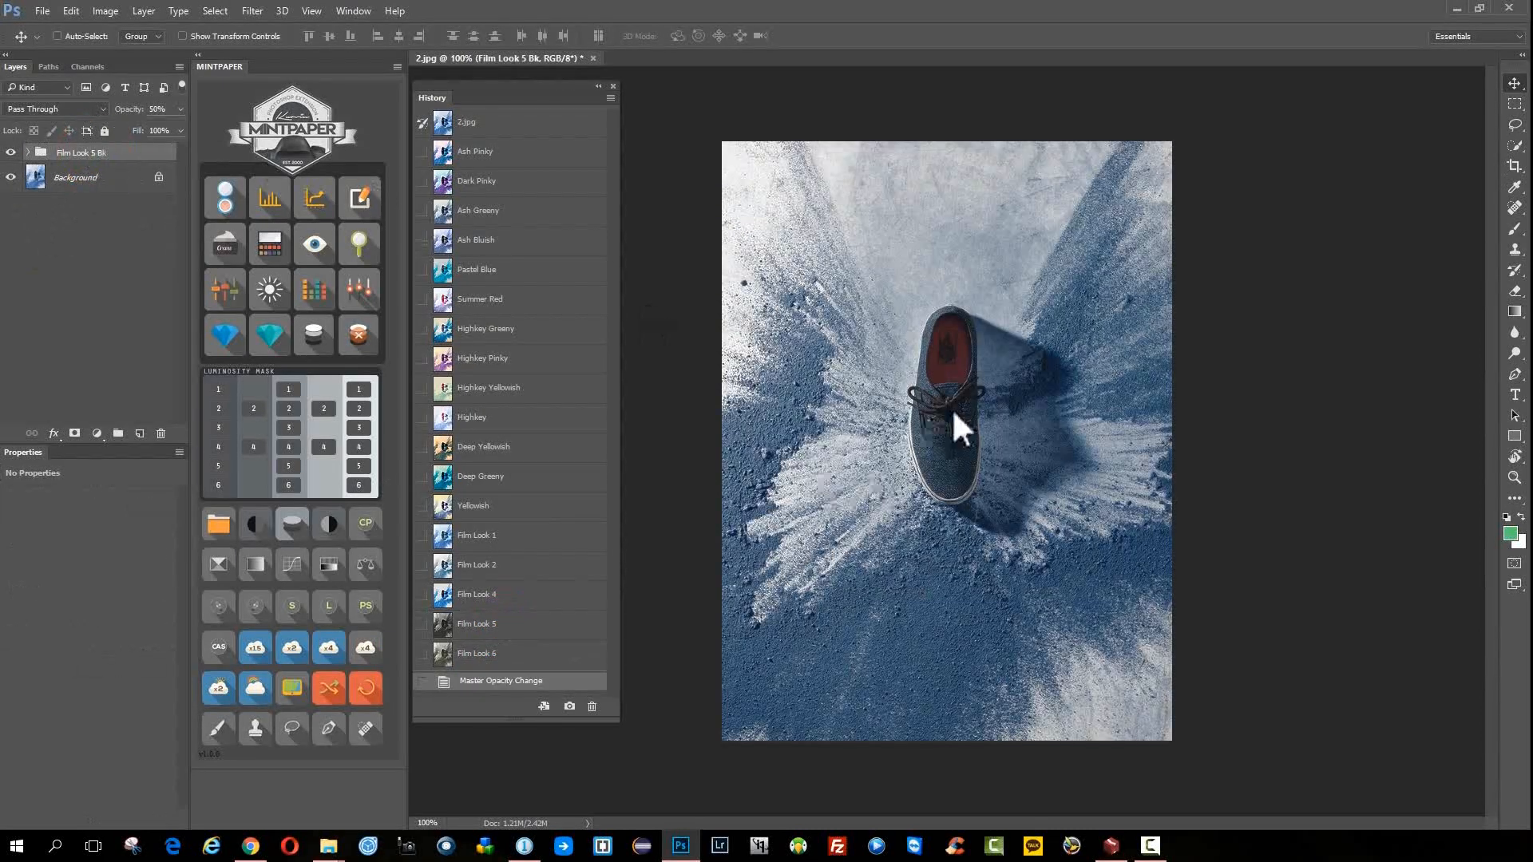
mouse_move(947, 431)
left_mouse_down()
mouse_move(1002, 445)
mouse_move(974, 431)
left_mouse_up()
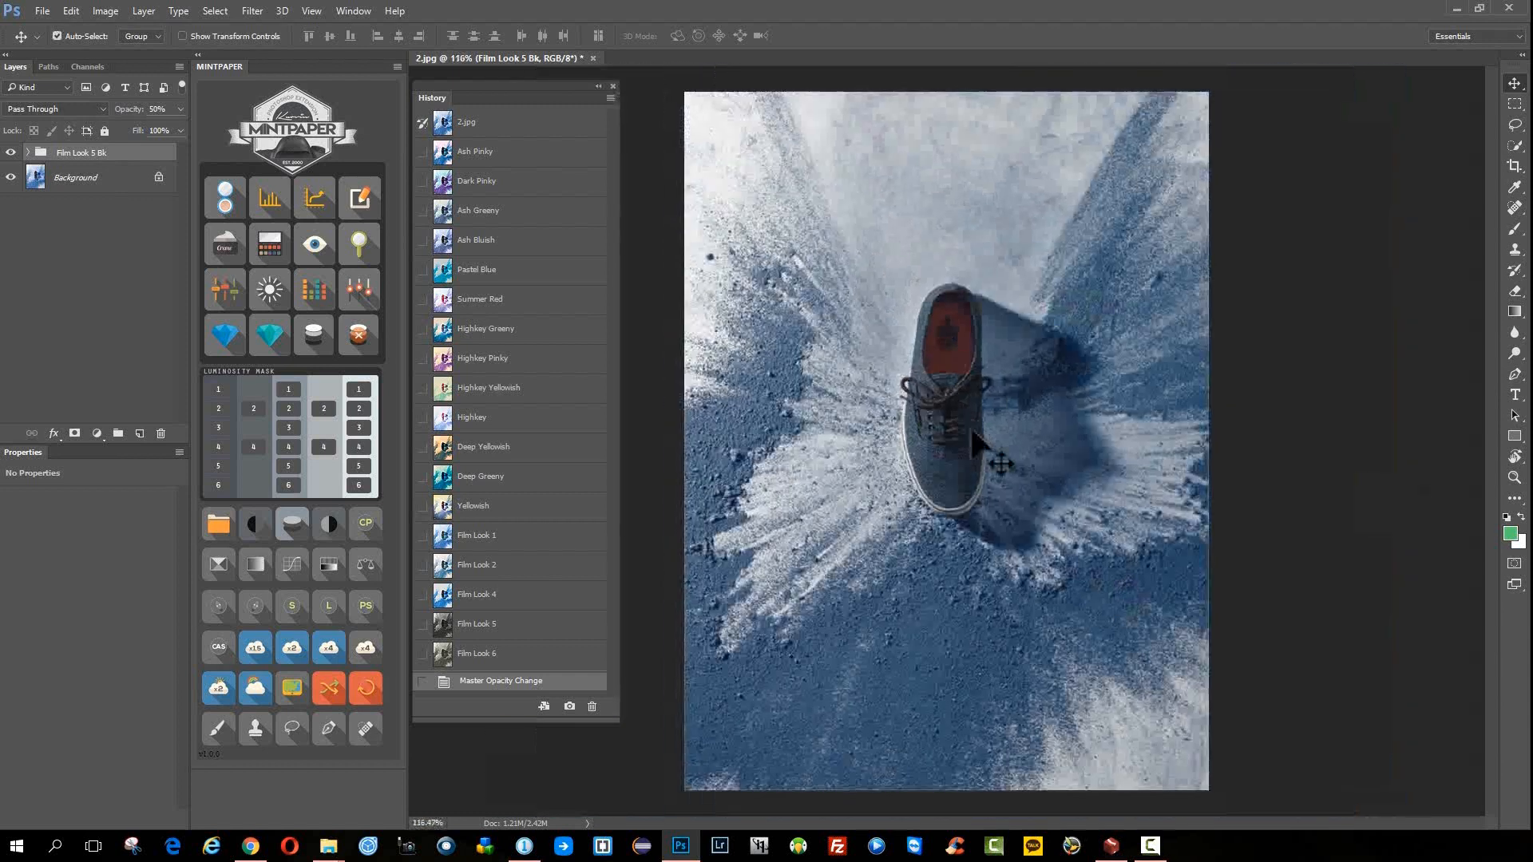
- Duplicate the Background layer above the Film Look 5 group and set the copy to Soft Light at 50% opacity
left_click(93, 183)
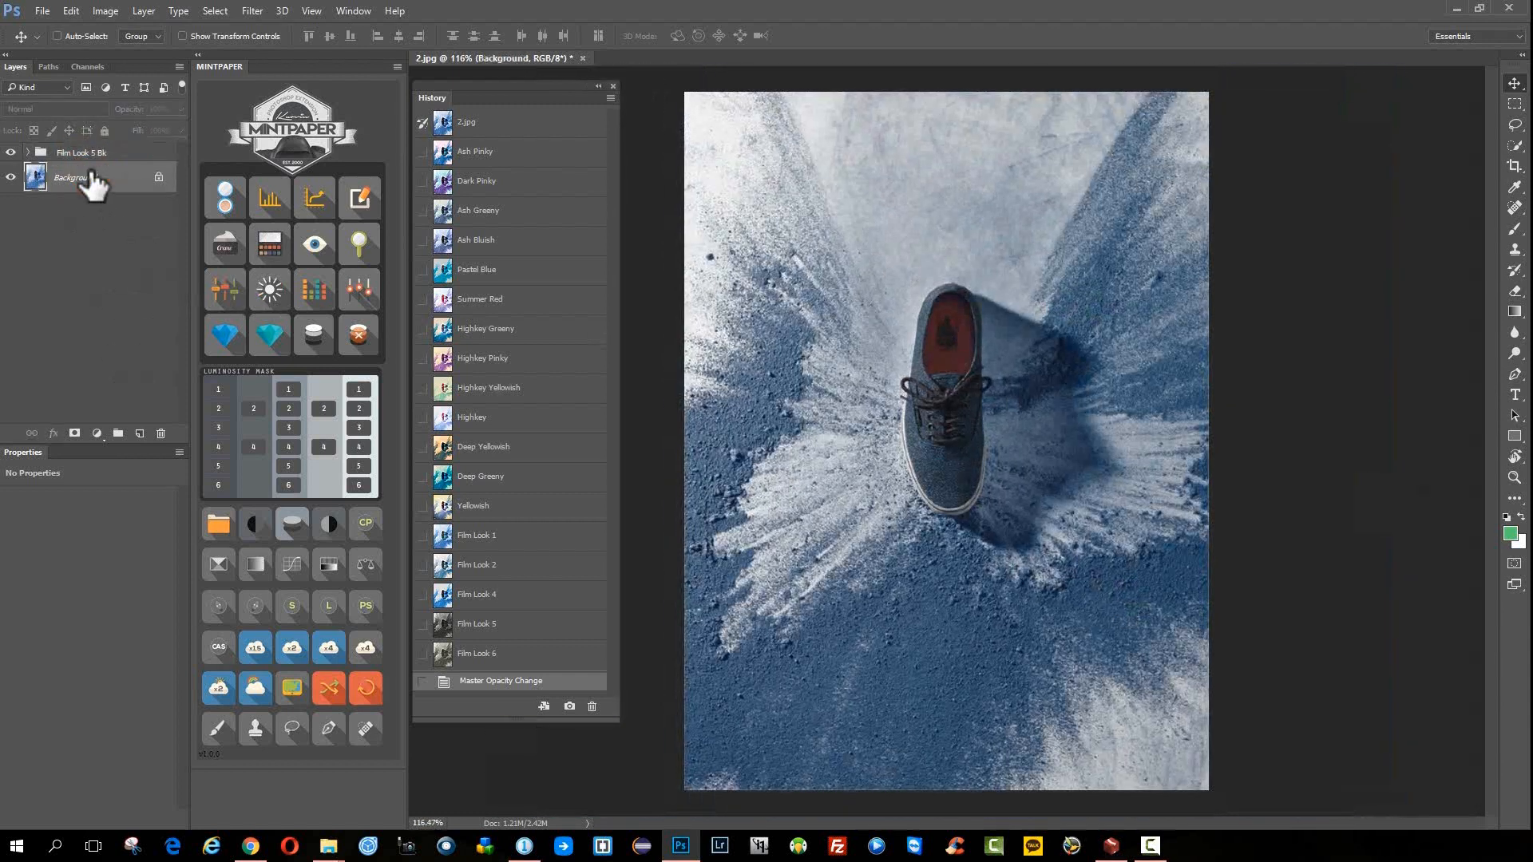
key("ctrl+j")
key("ctrl+bracketright")
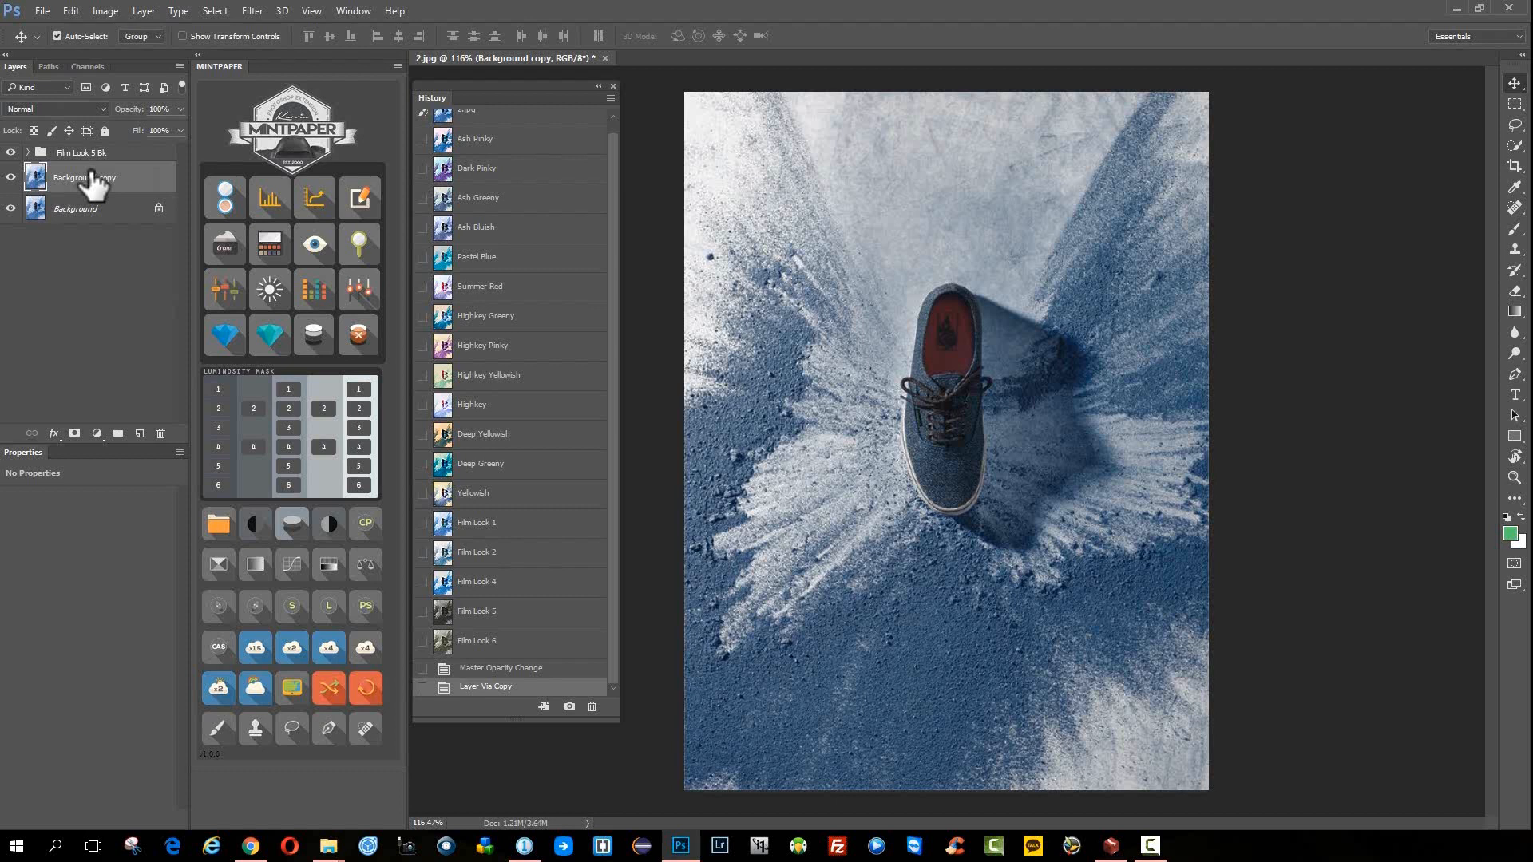
left_click(257, 649)
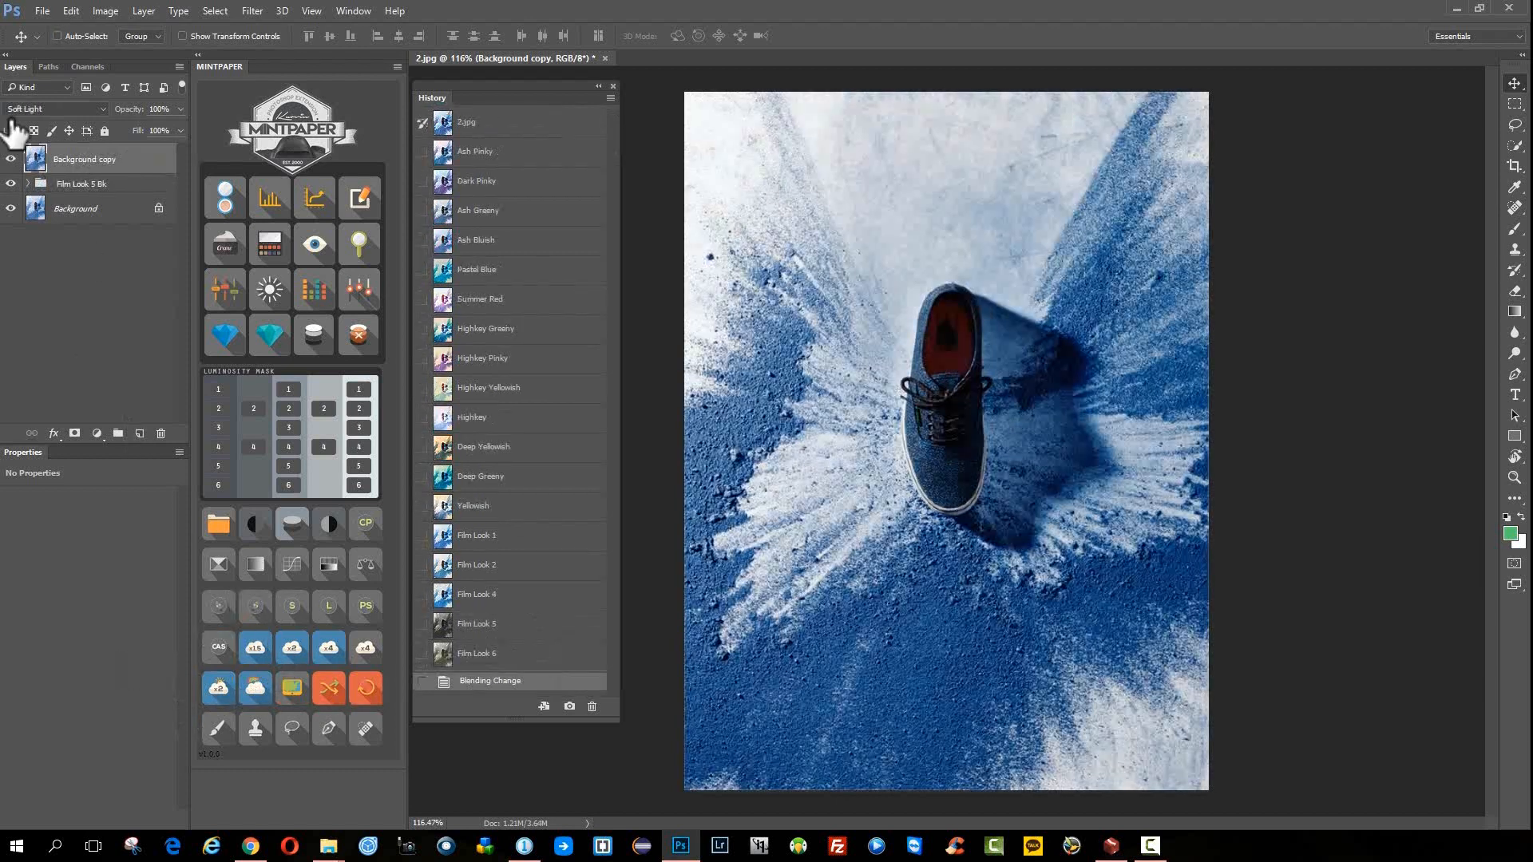
left_click(12, 160)
key("5")
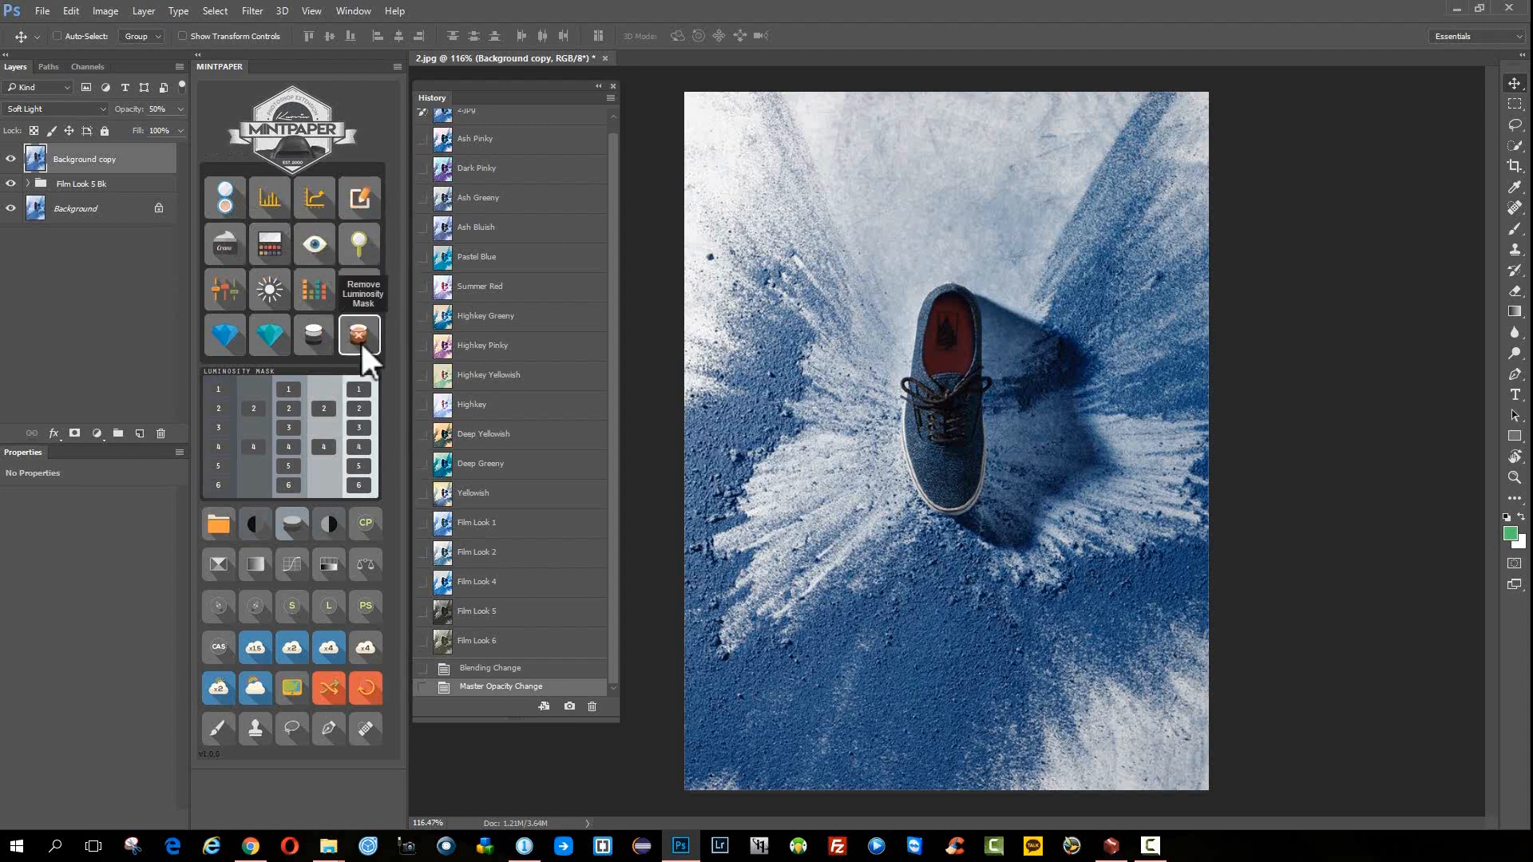
- Generate the luminosity masks and brighten the level 2 dark tones with a masked Curves layer, input 146 and output 206
left_click(315, 335)
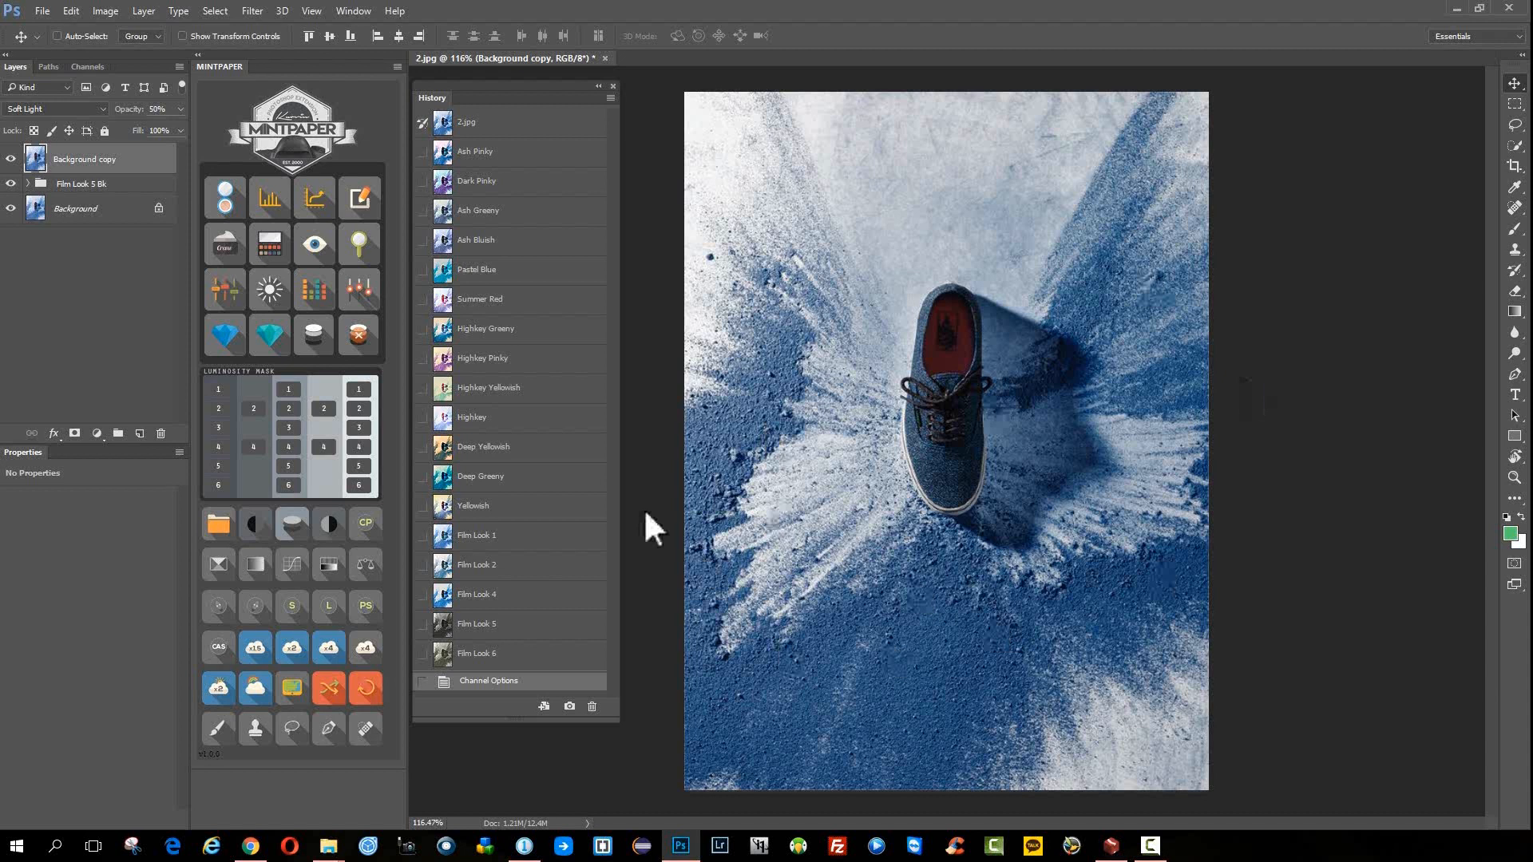
left_click(239, 410)
left_click(285, 563)
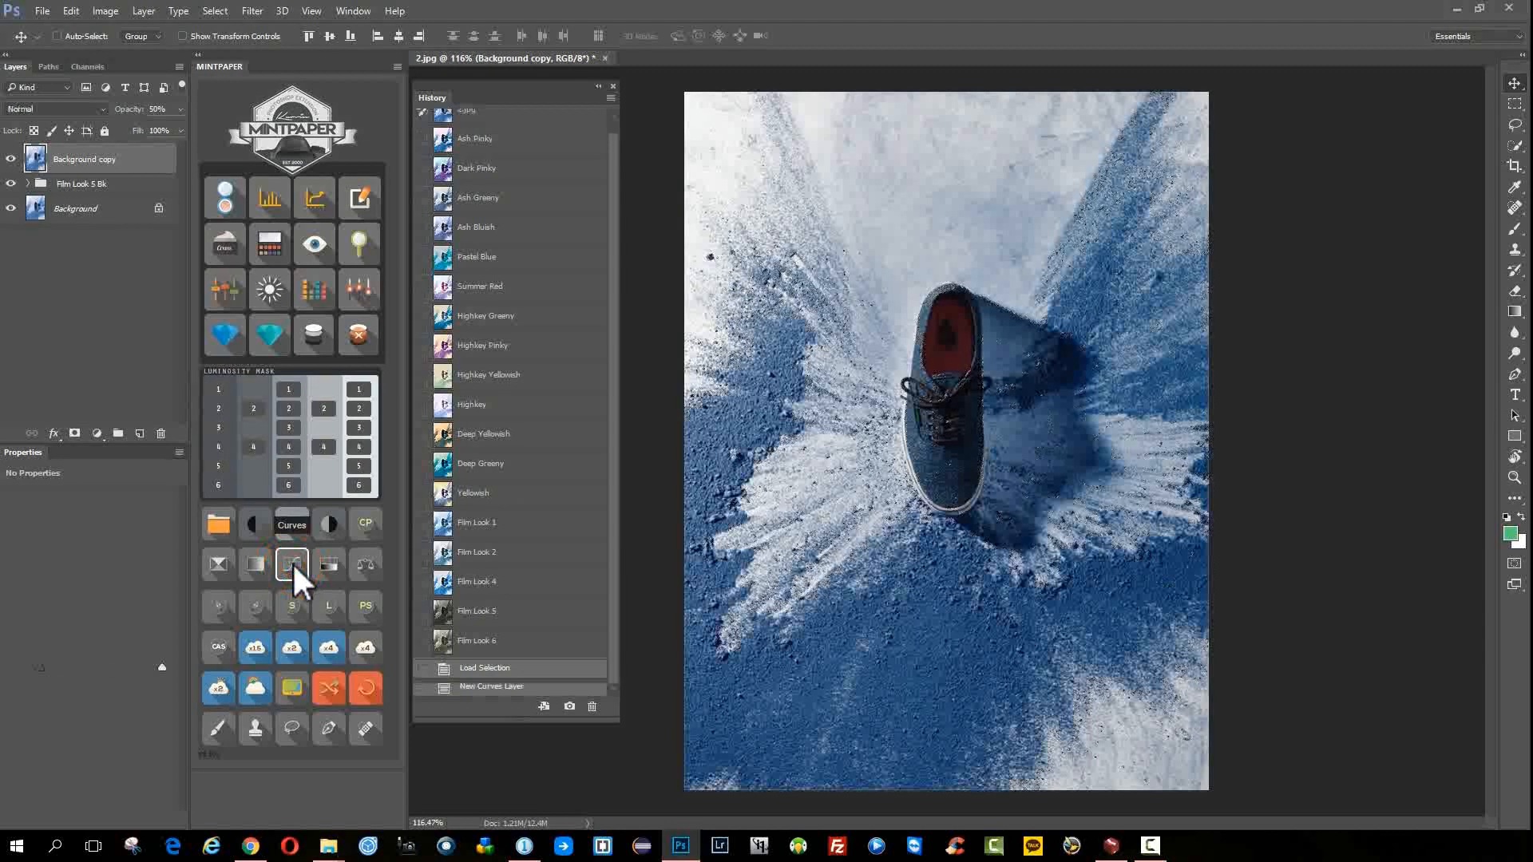
left_click_drag(104, 593, 110, 559)
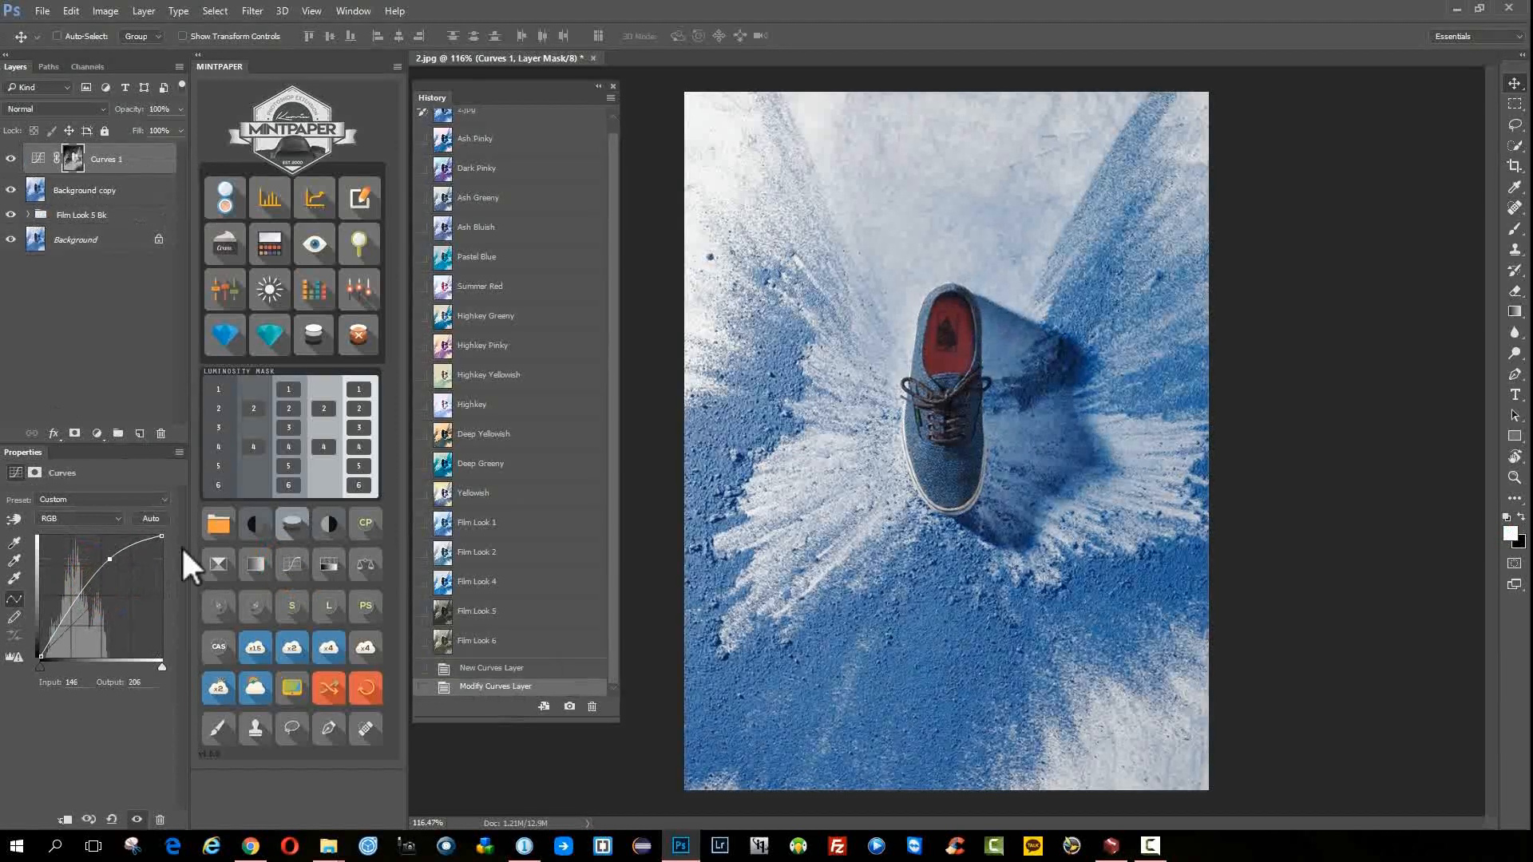
- Load the level 2 dark-tone luminosity mask again and add another masked adjustment layer with its slider increased
left_click(219, 411)
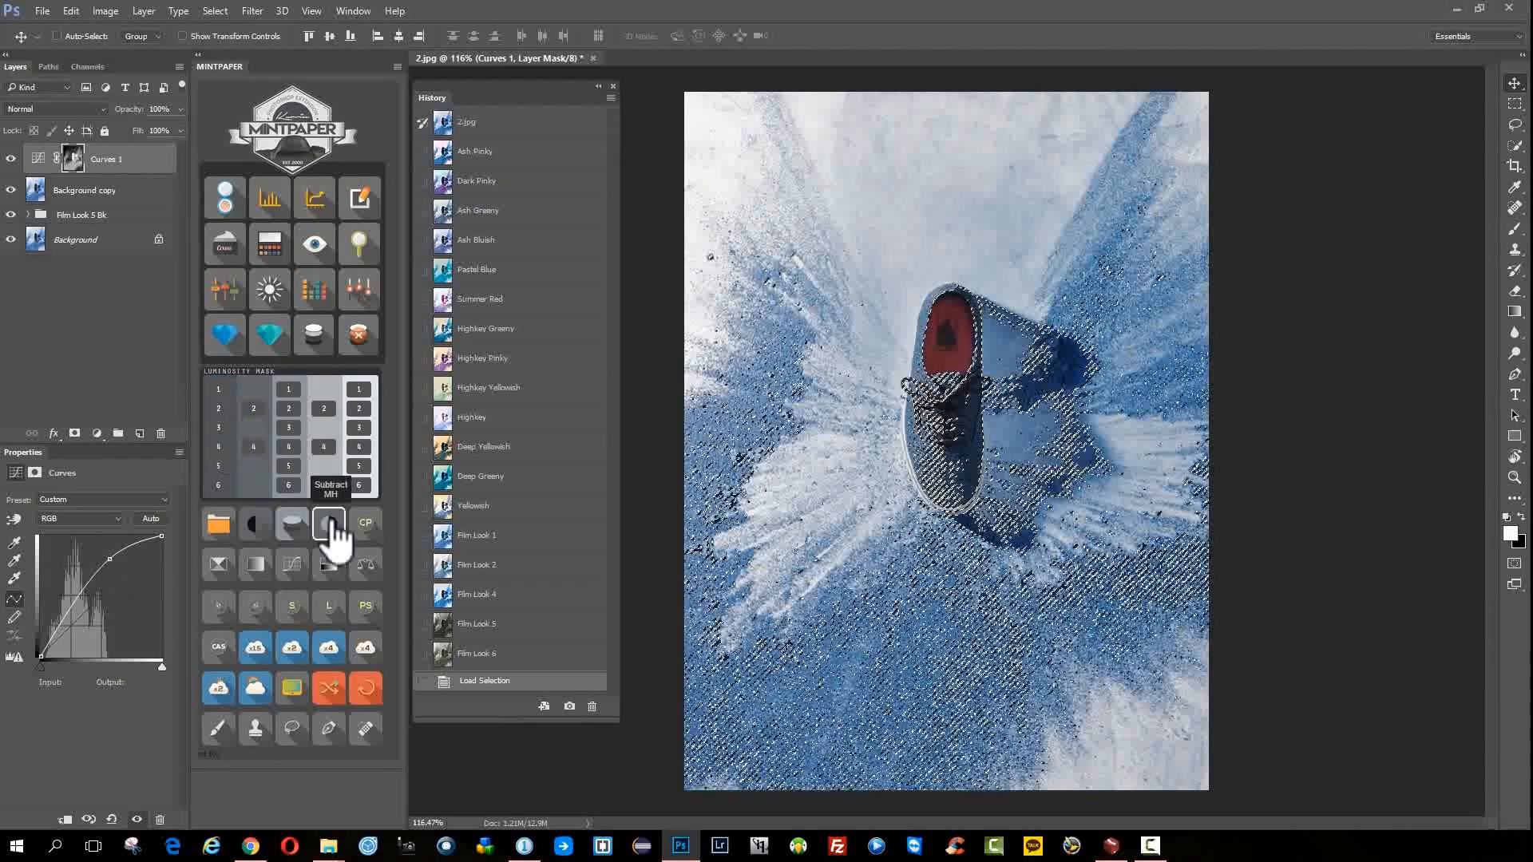
left_click(326, 564)
left_click_drag(87, 578, 132, 567)
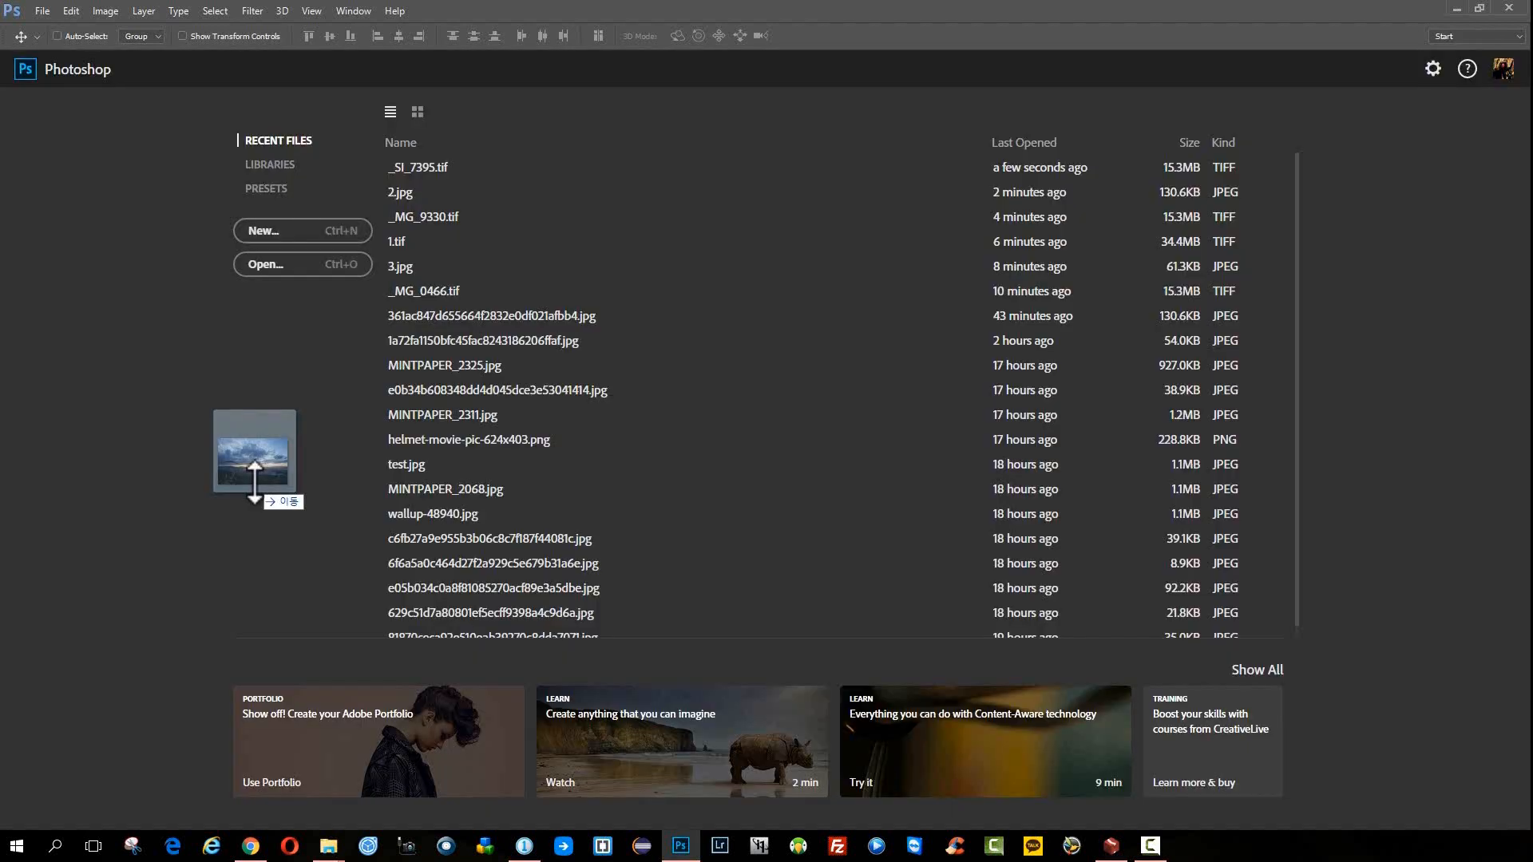
- Open _SI_7395.tif and apply the Detail Enhancer to the landscape photo
left_click_drag(259, 463, 265, 461)
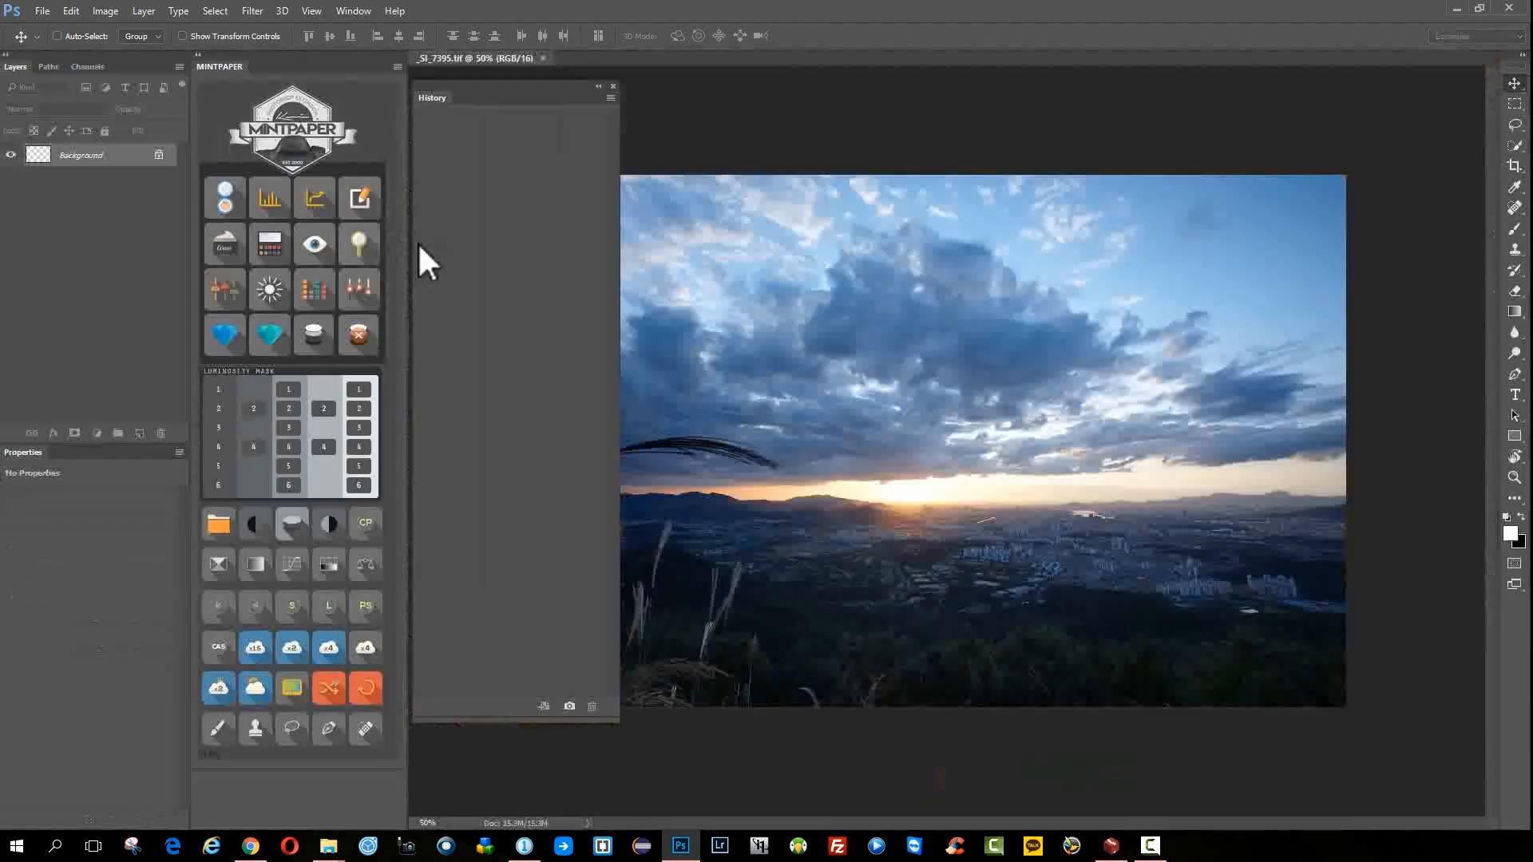
left_click(223, 333)
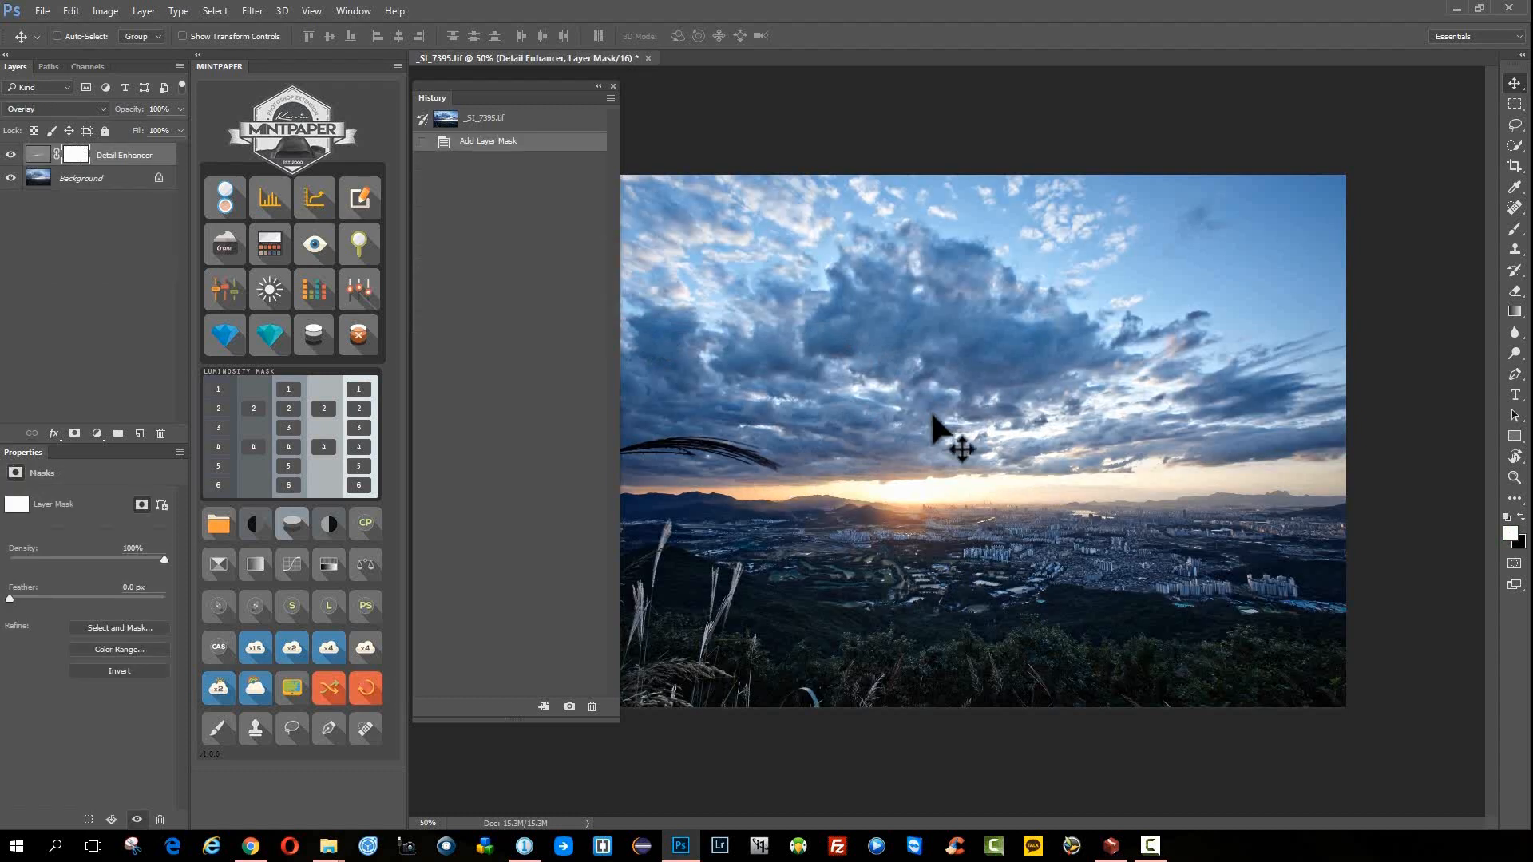
- Try lower opacities such as 80% on the Detail Enhancer layer and restore it to 100%
left_click_drag(888, 326, 946, 377)
key("ctrl+0")
key("5")
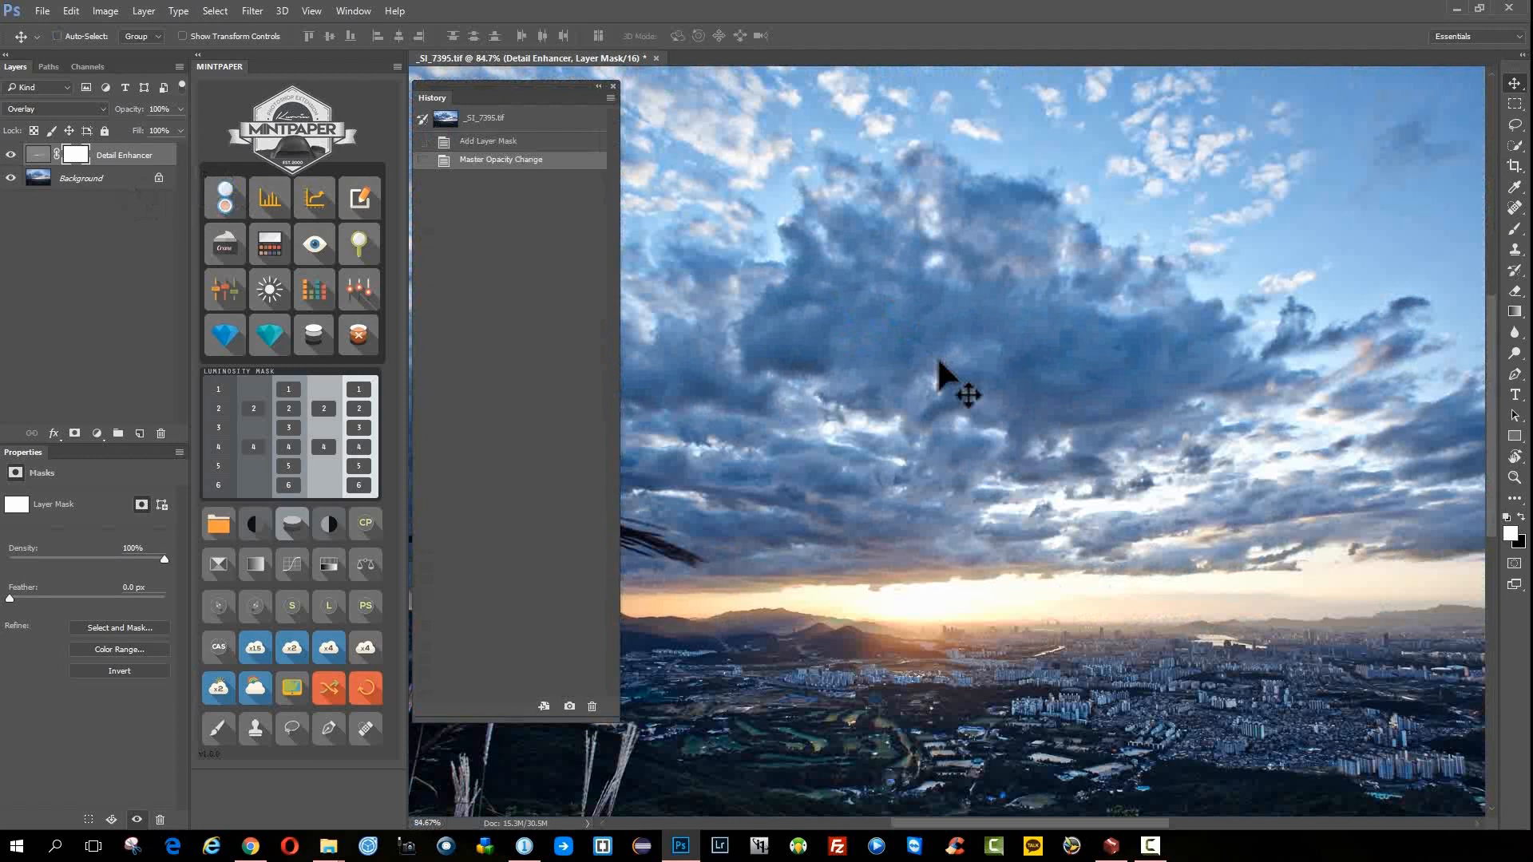
key("8")
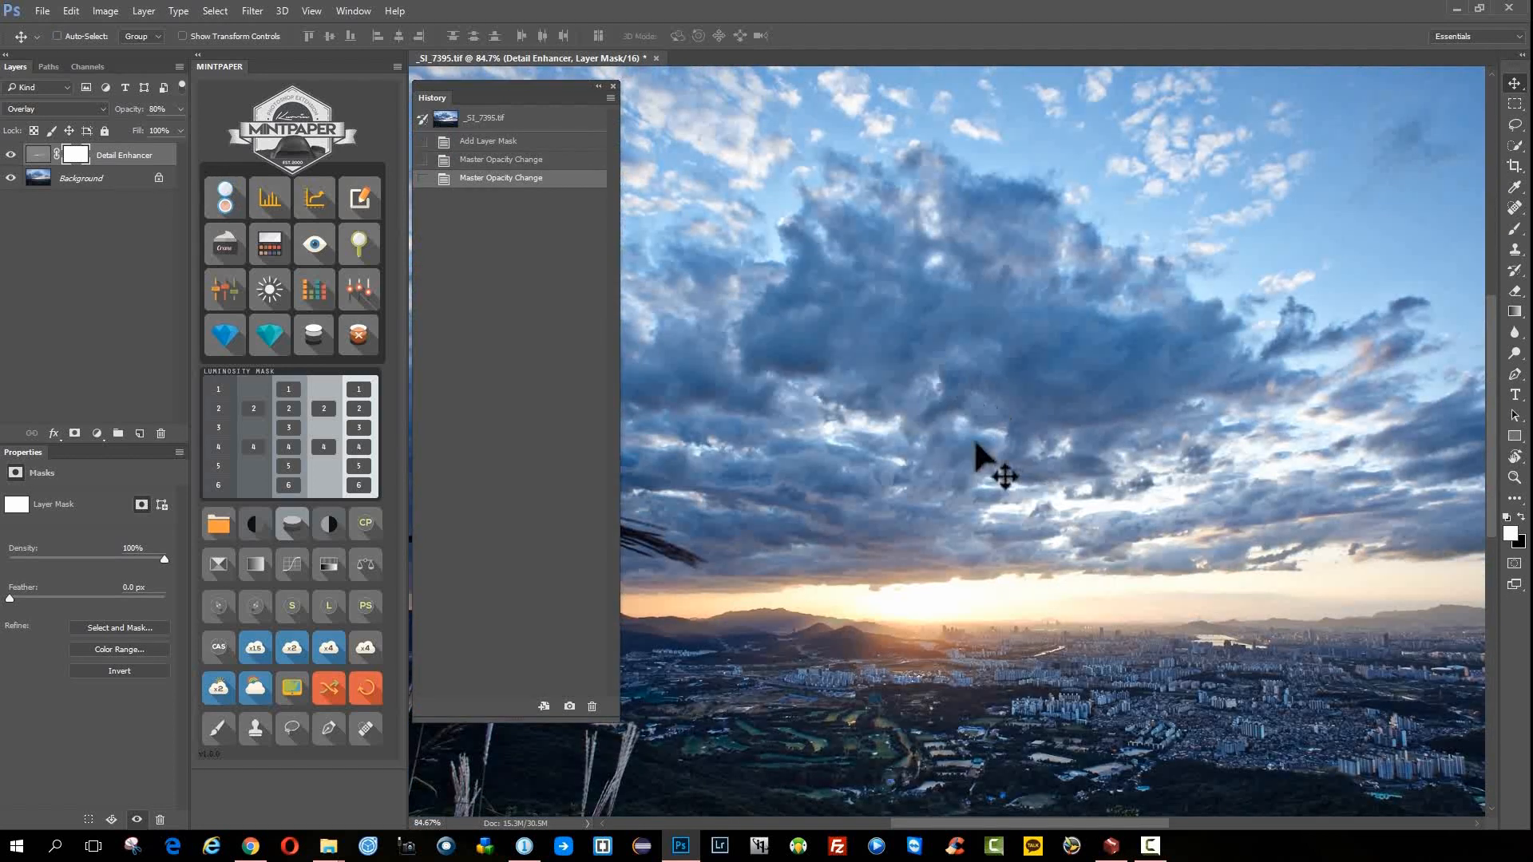
key("0")
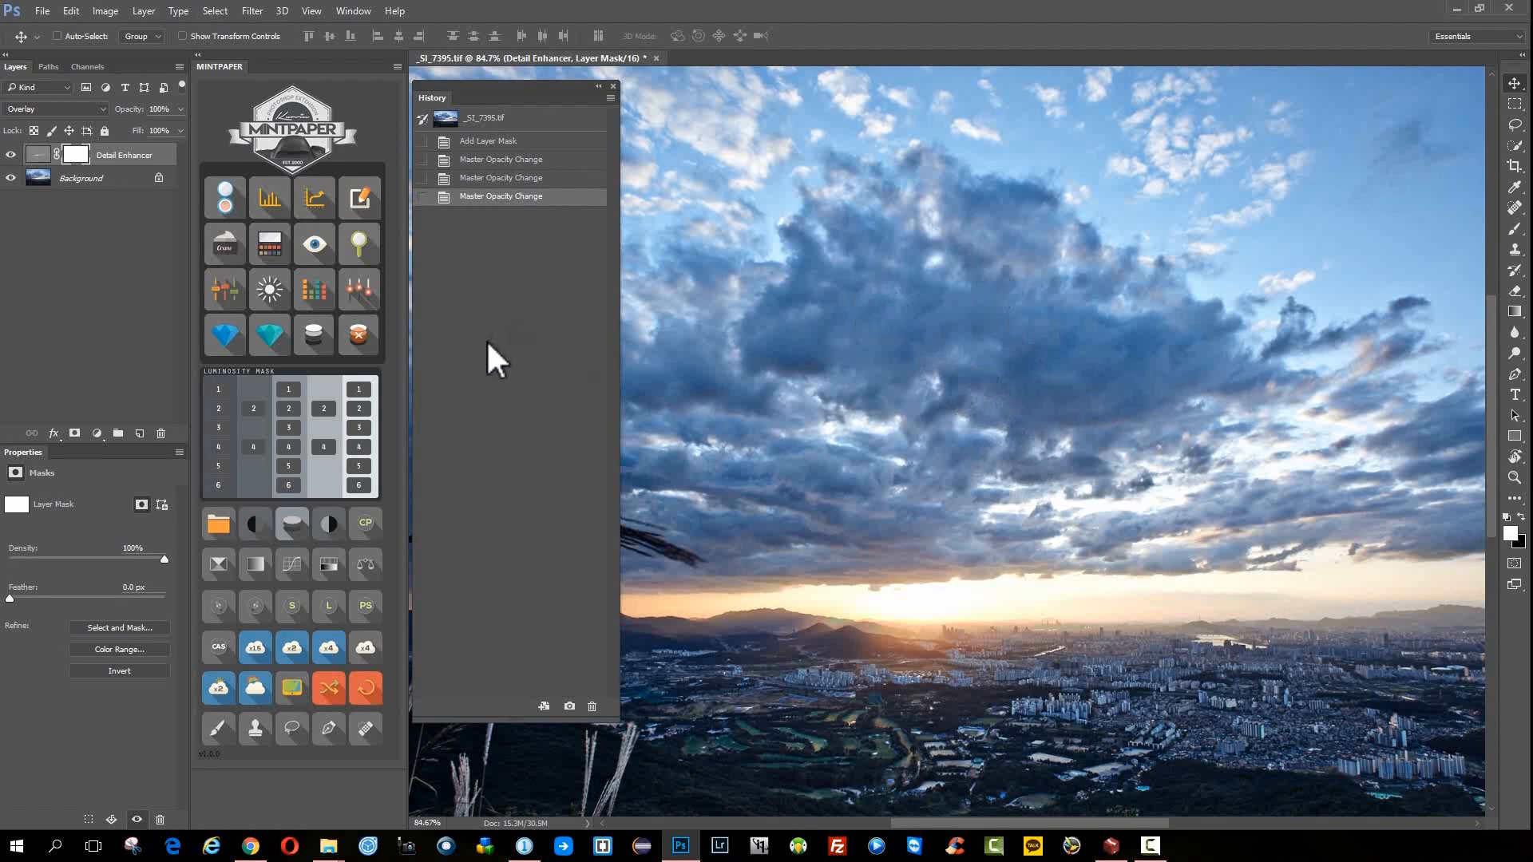
- Generate the luminosity masks and use a highlights selection to fill the bright areas of the Detail Enhancer layer's mask with black
left_click(316, 335)
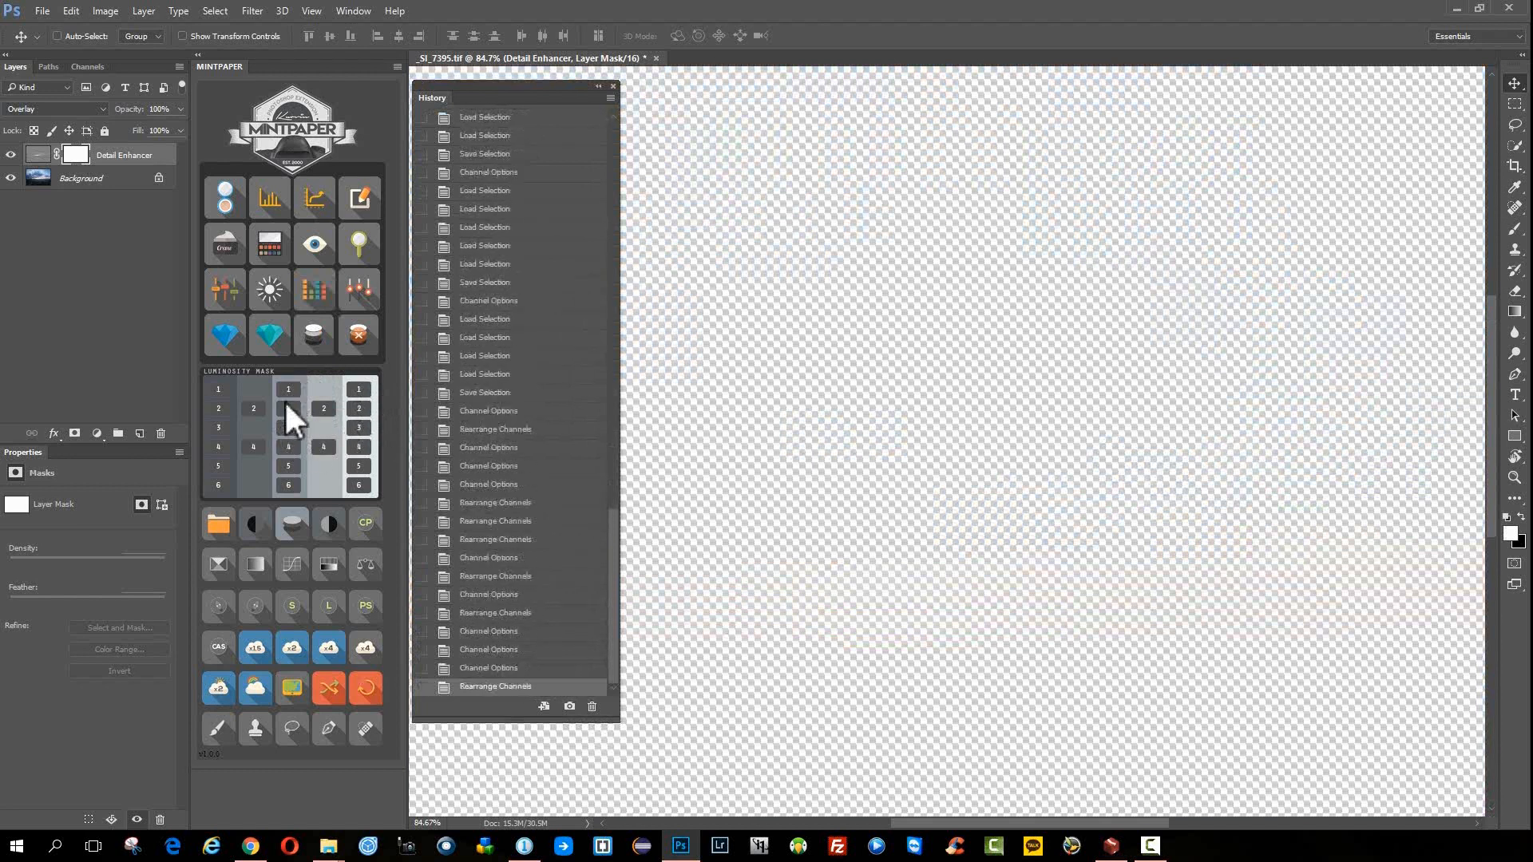
left_click(289, 427)
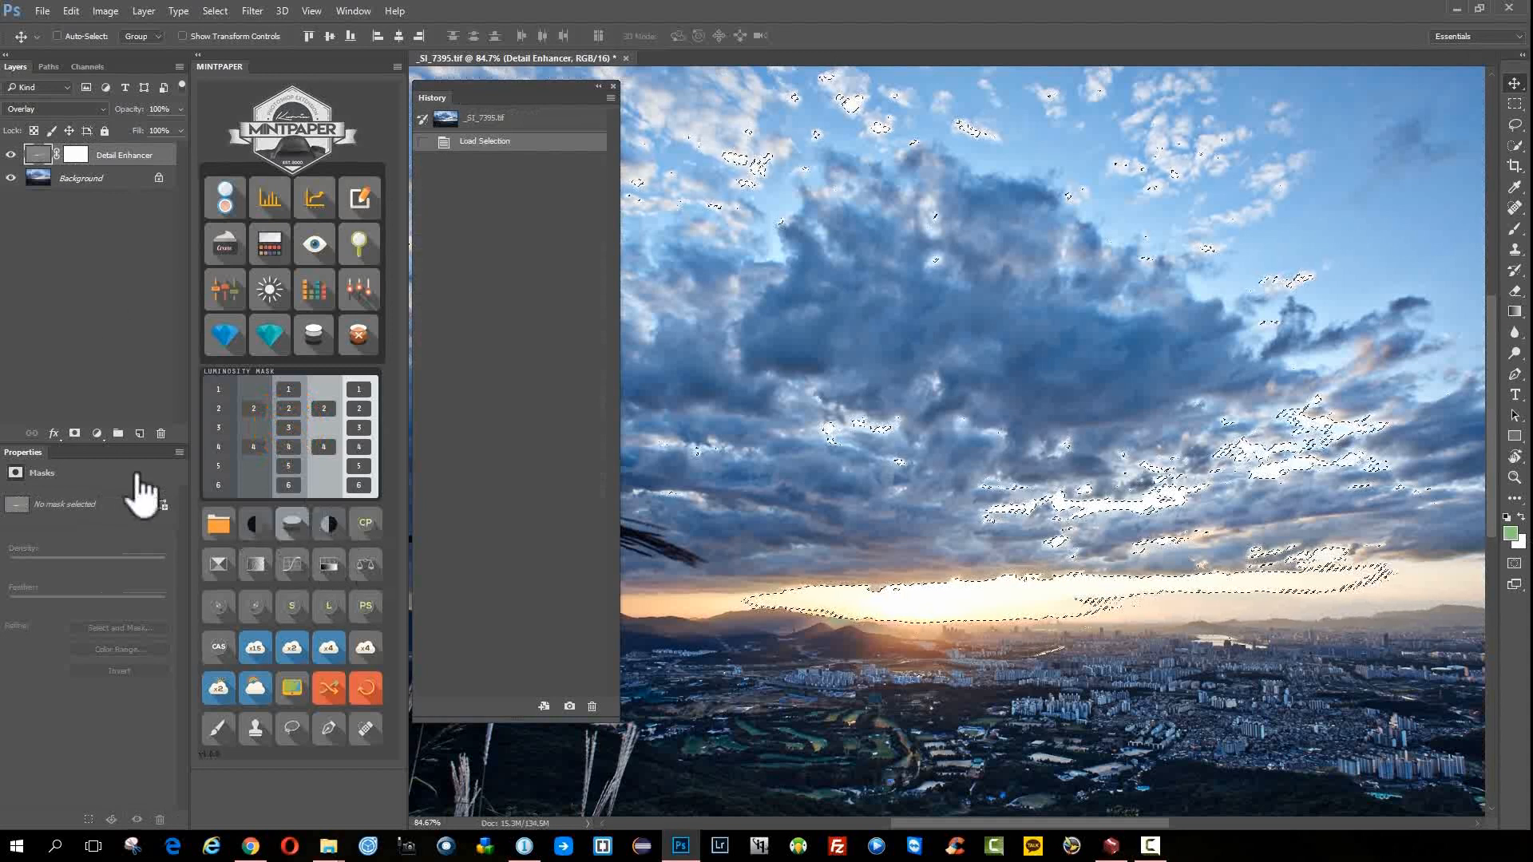
left_click(76, 155)
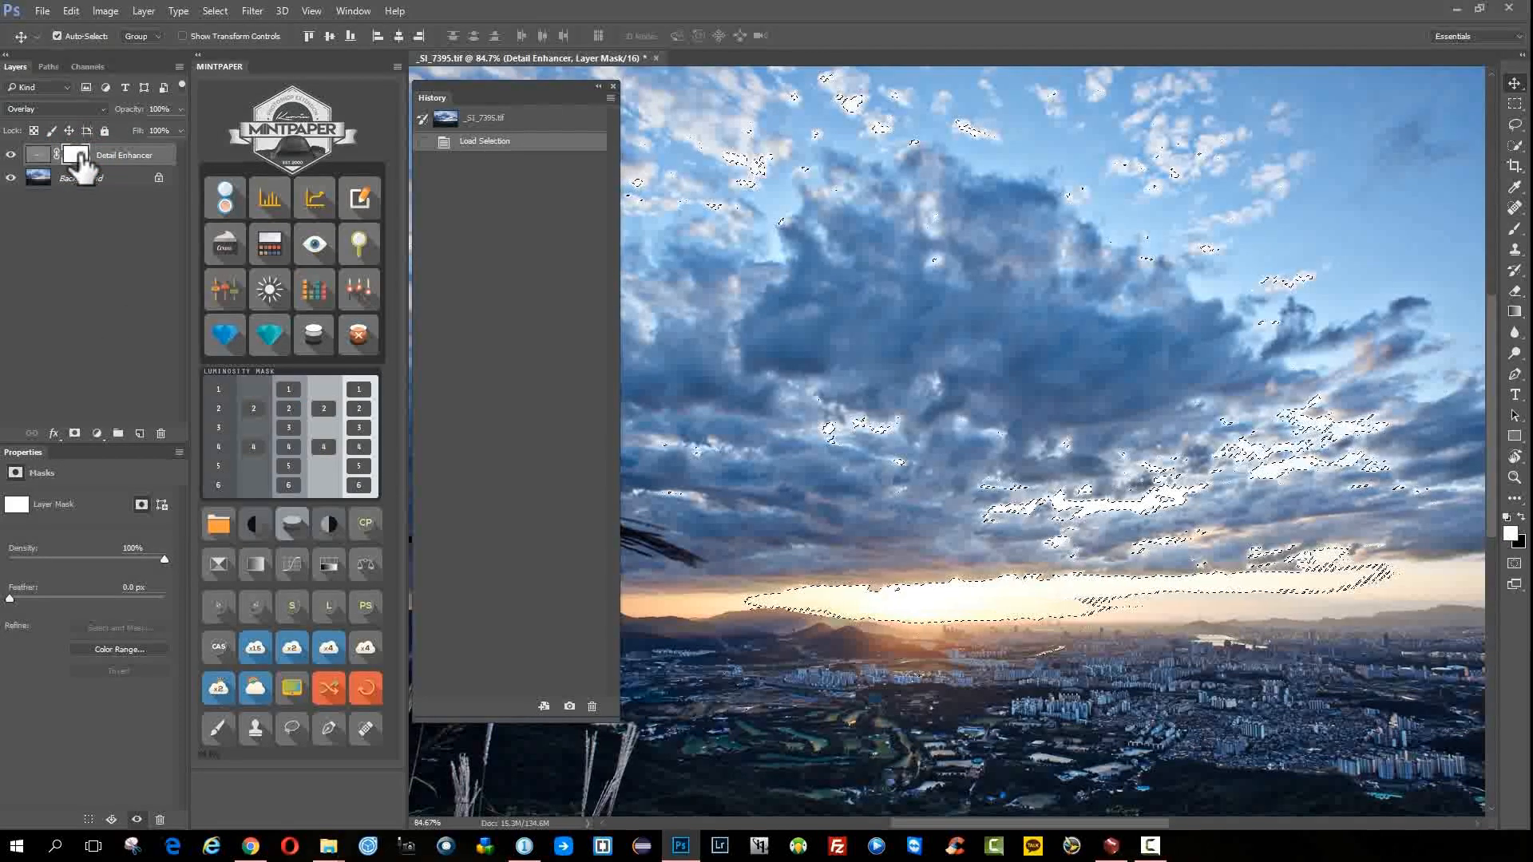
key("ctrl+BackSpace")
left_click(73, 155)
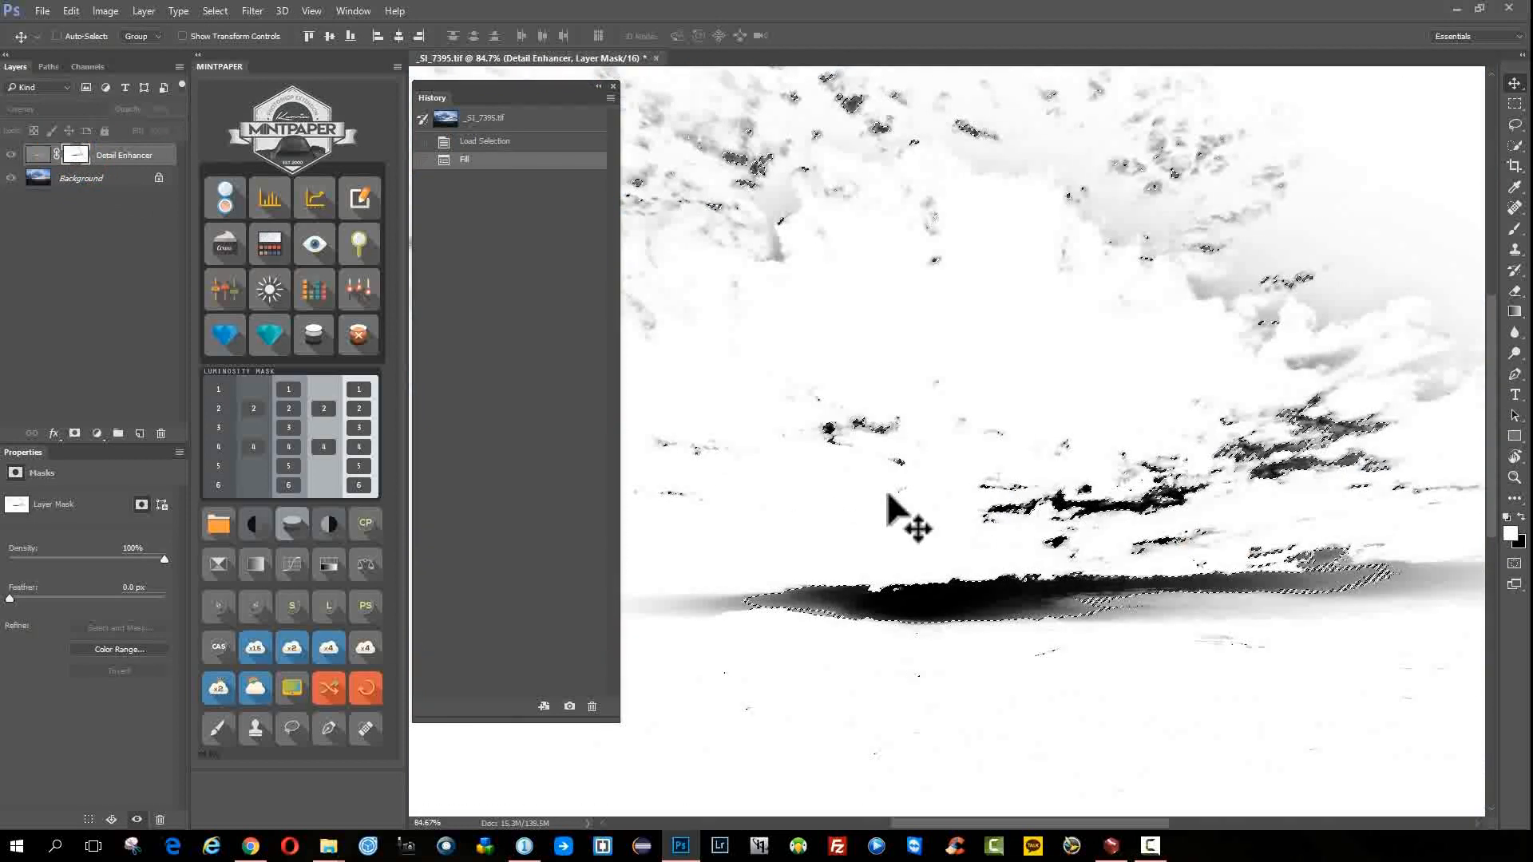
key("ctrl+d")
left_click(37, 155)
left_click(1075, 474)
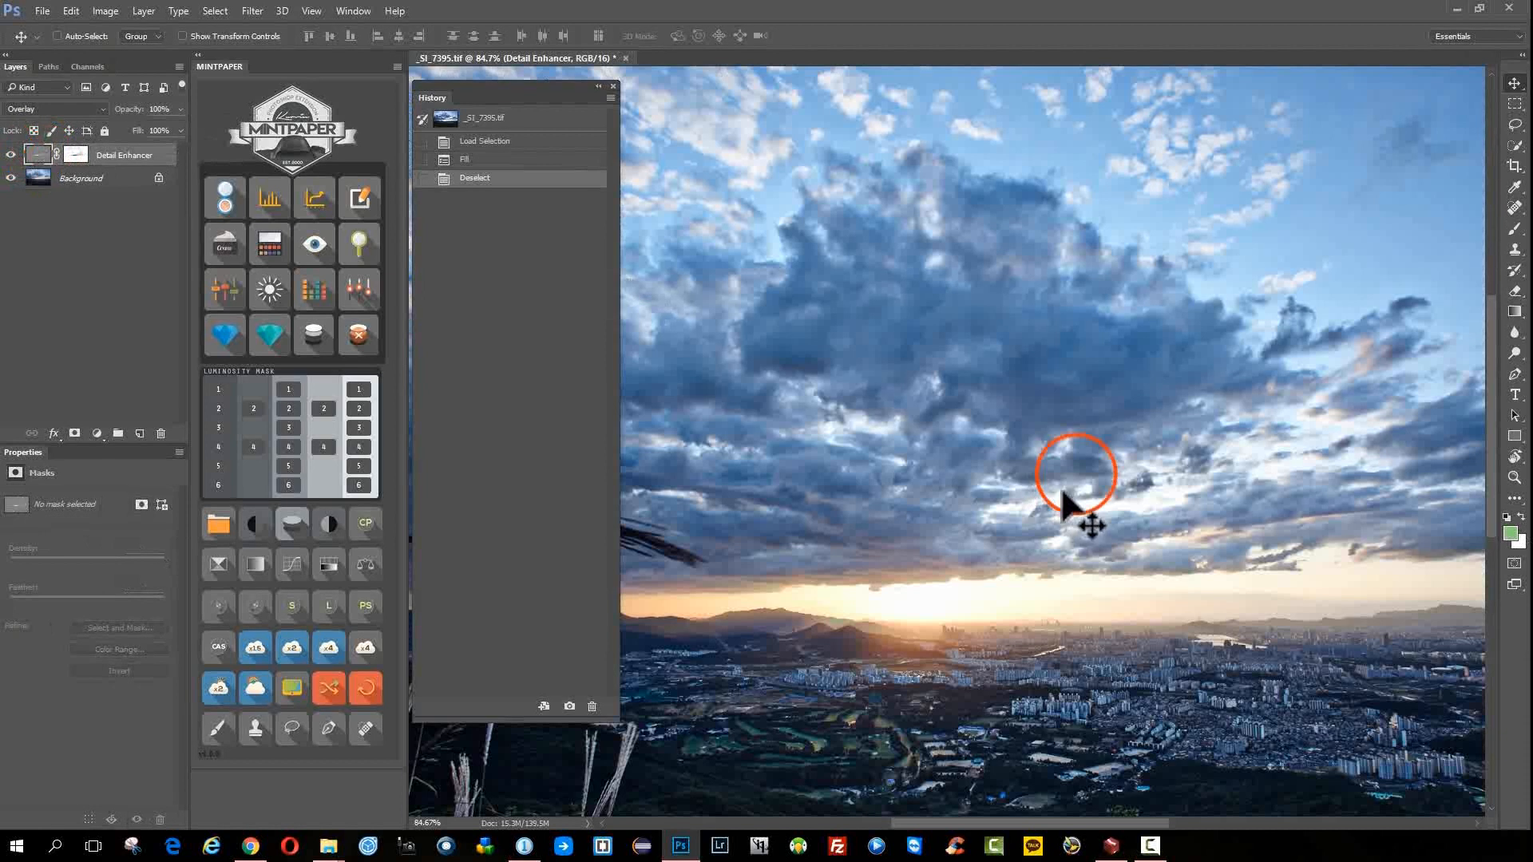
- Delete the Detail Enhancer layer and apply the Sharpen w/BK Compensation effect to the photo
scroll(1051, 448, "down", 3)
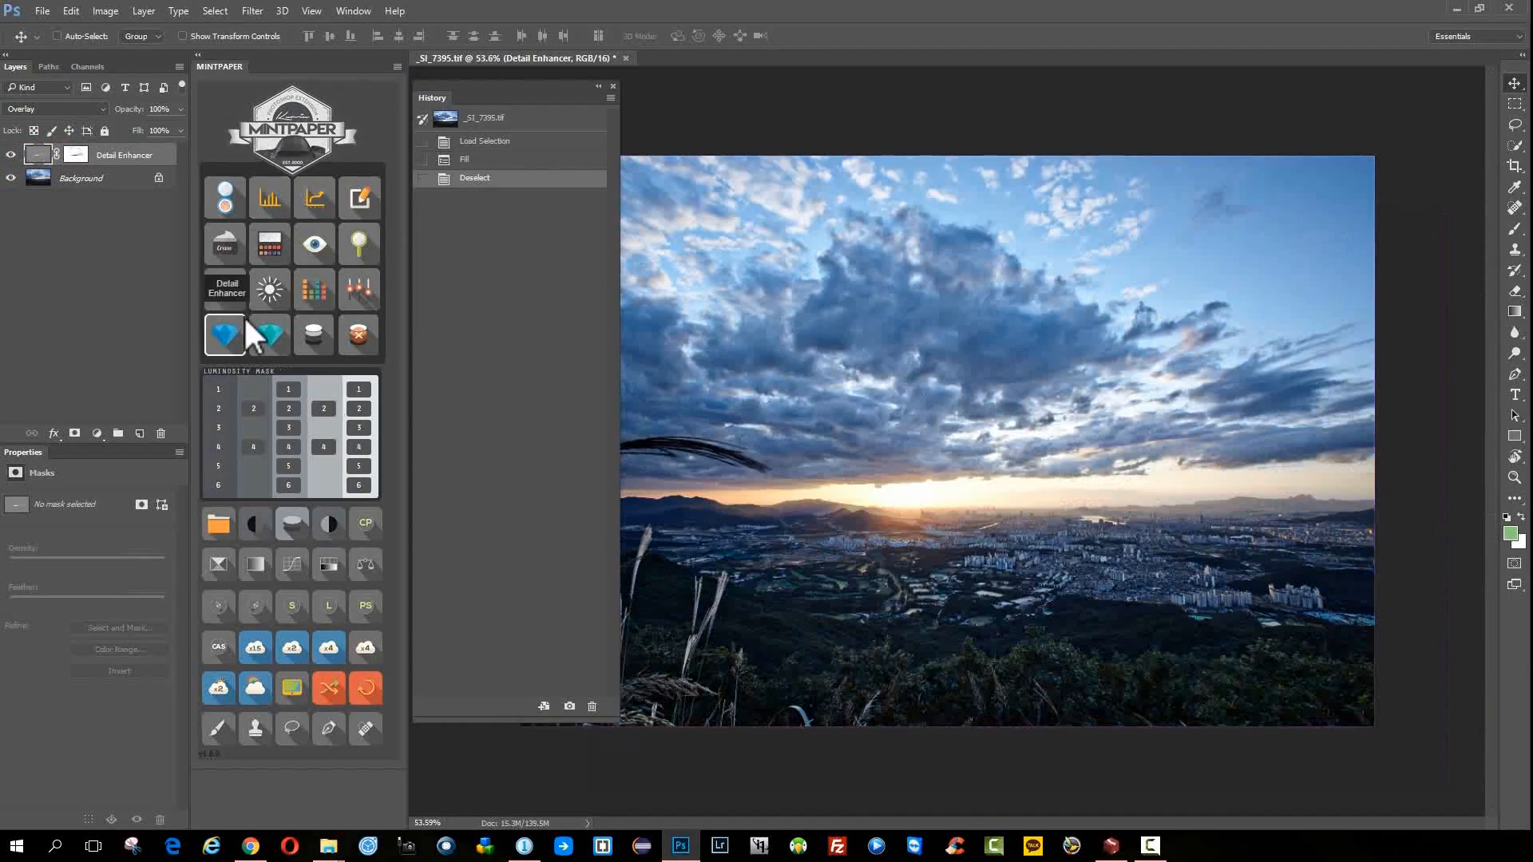
key("Delete")
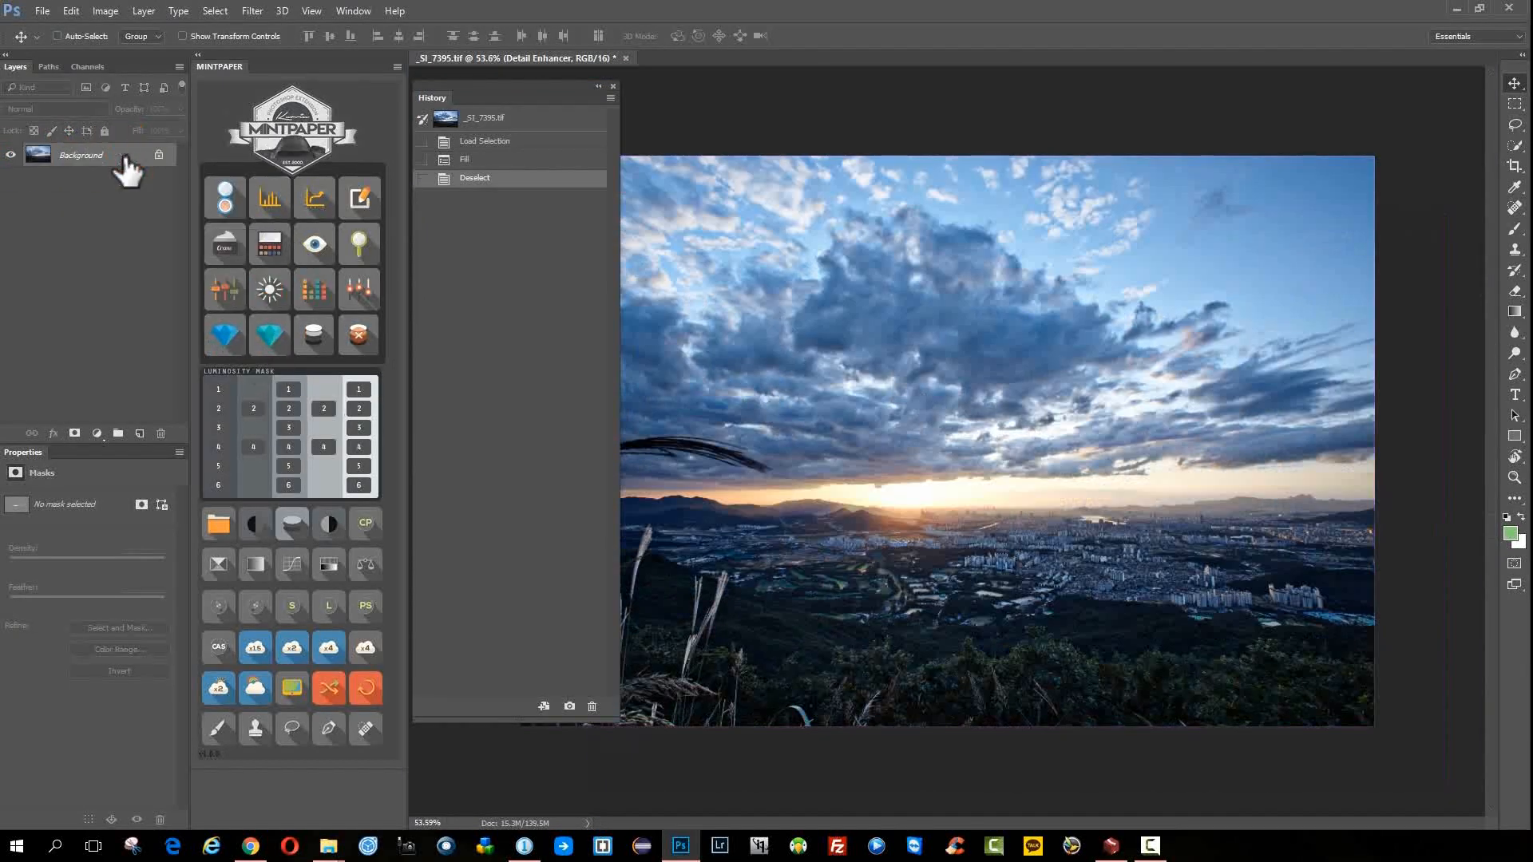
left_click(268, 334)
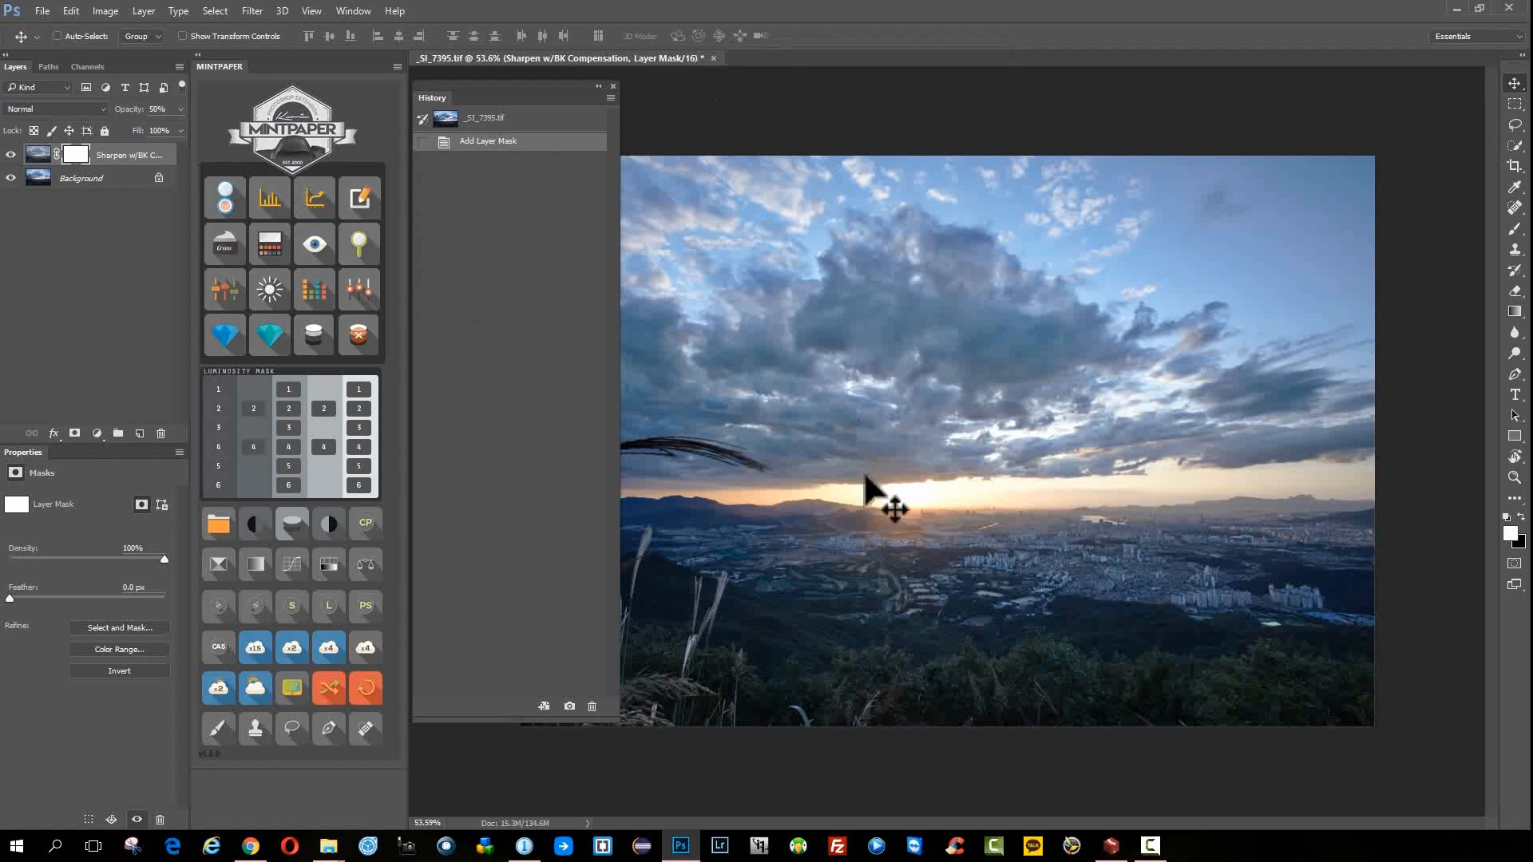
- Compare the photo with the Sharpen w/BK Compensation layer hidden and shown, both close up on the clouds and as a whole
key("space")
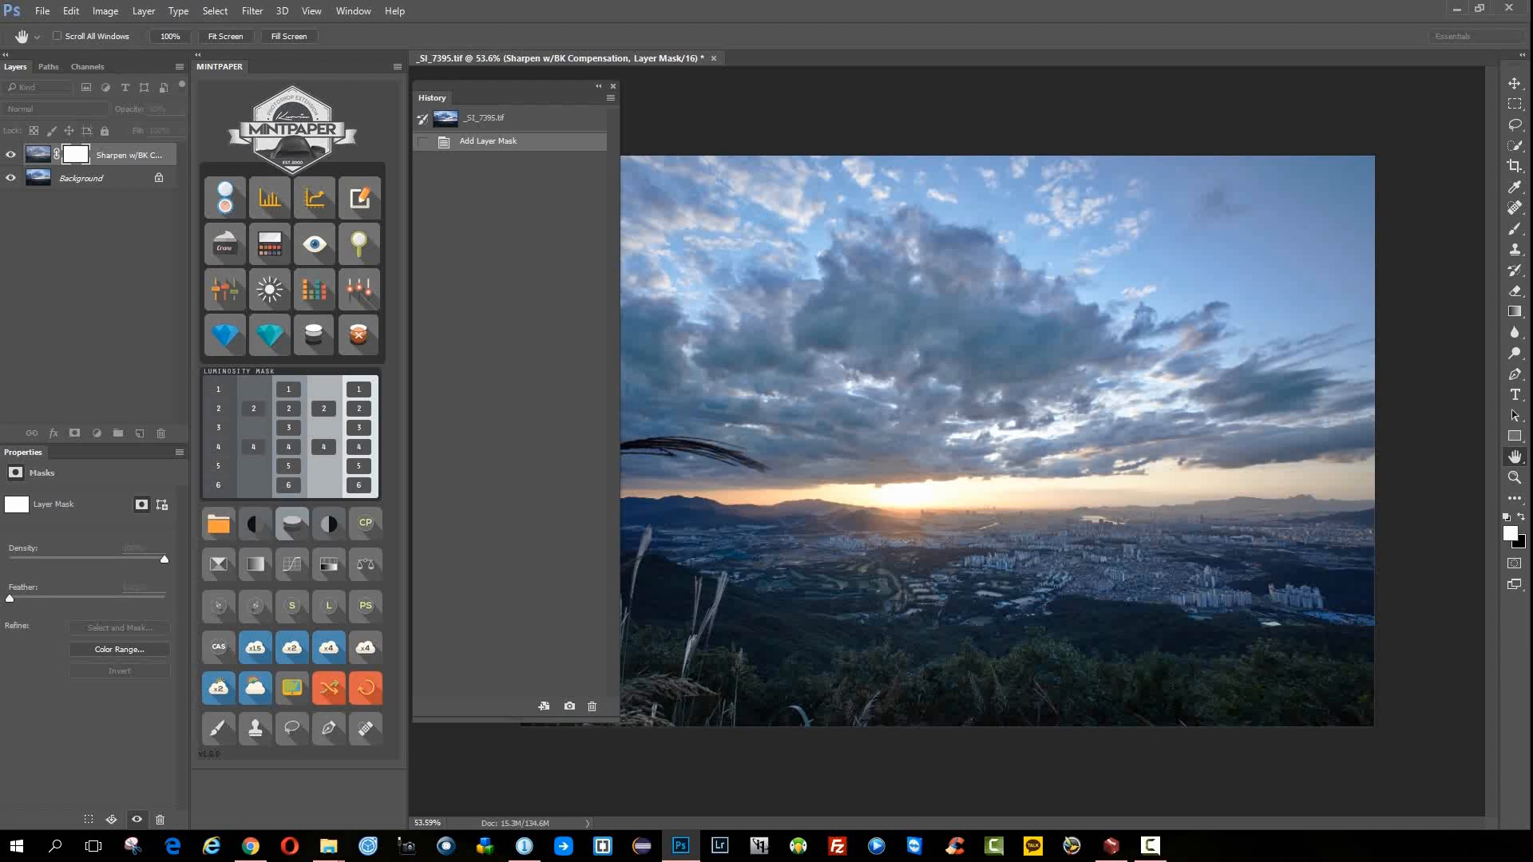
left_click_drag(951, 322, 828, 296)
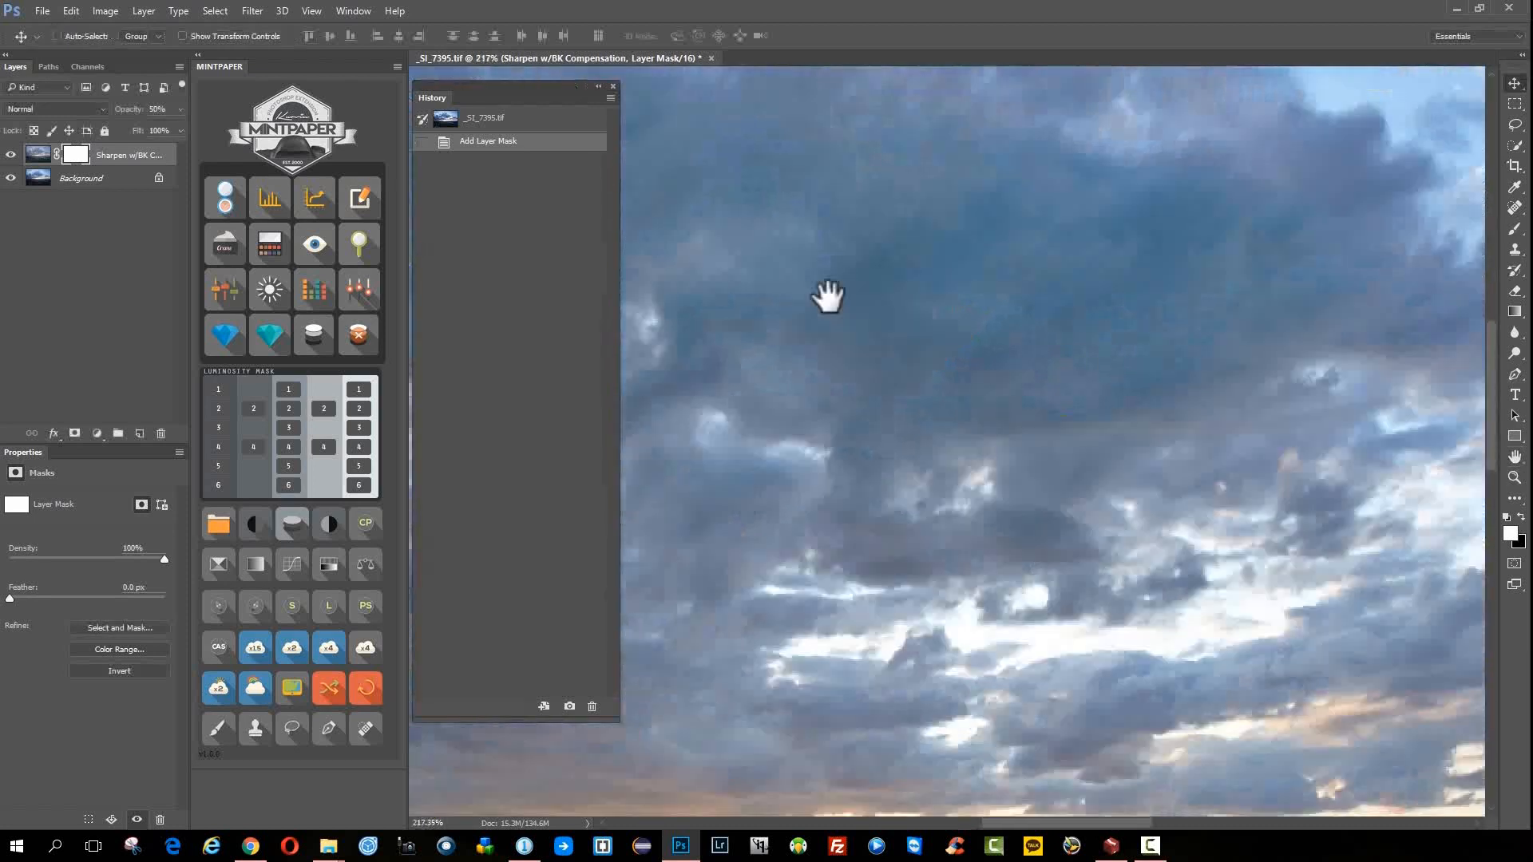
left_click(12, 154)
left_click(11, 155)
left_click(11, 155)
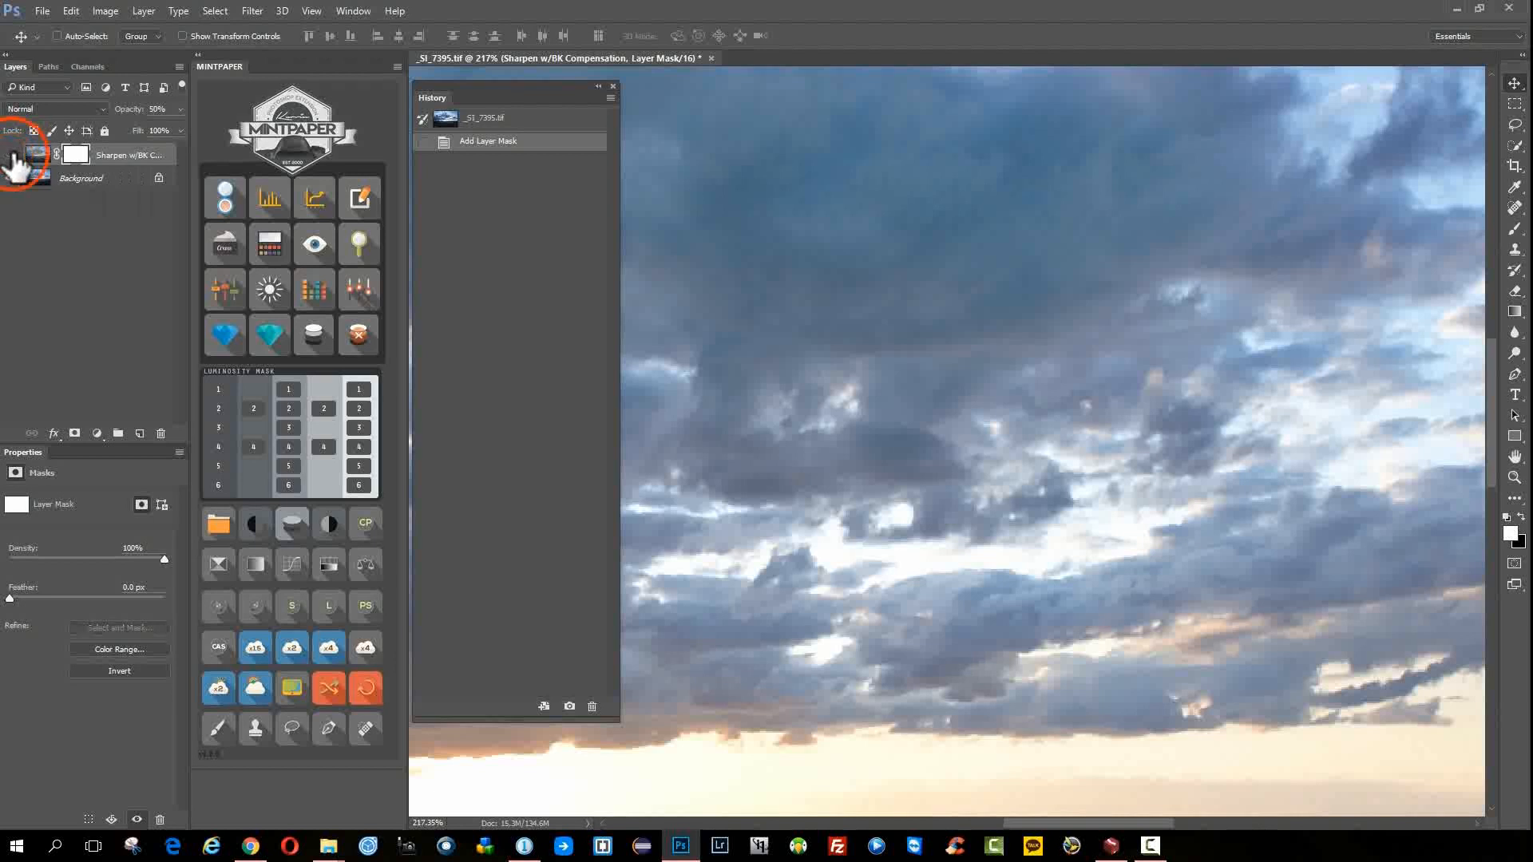
left_click(11, 155)
left_click(11, 155)
left_click(11, 154)
left_click(11, 155)
left_click(11, 155)
left_click(11, 155)
scroll(996, 391, "down", 5)
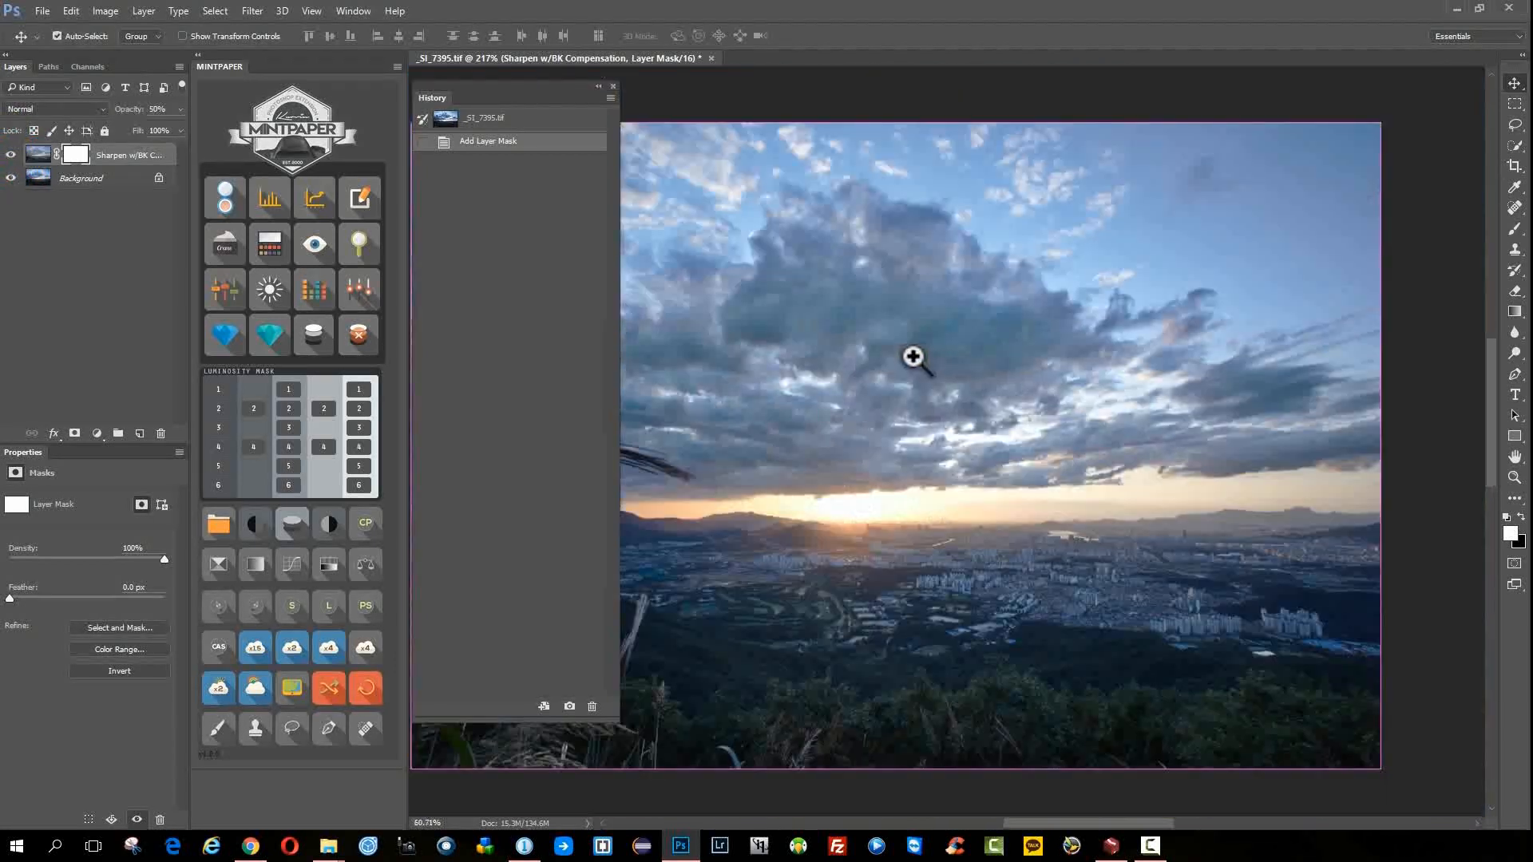
left_click(11, 155)
left_click(11, 155)
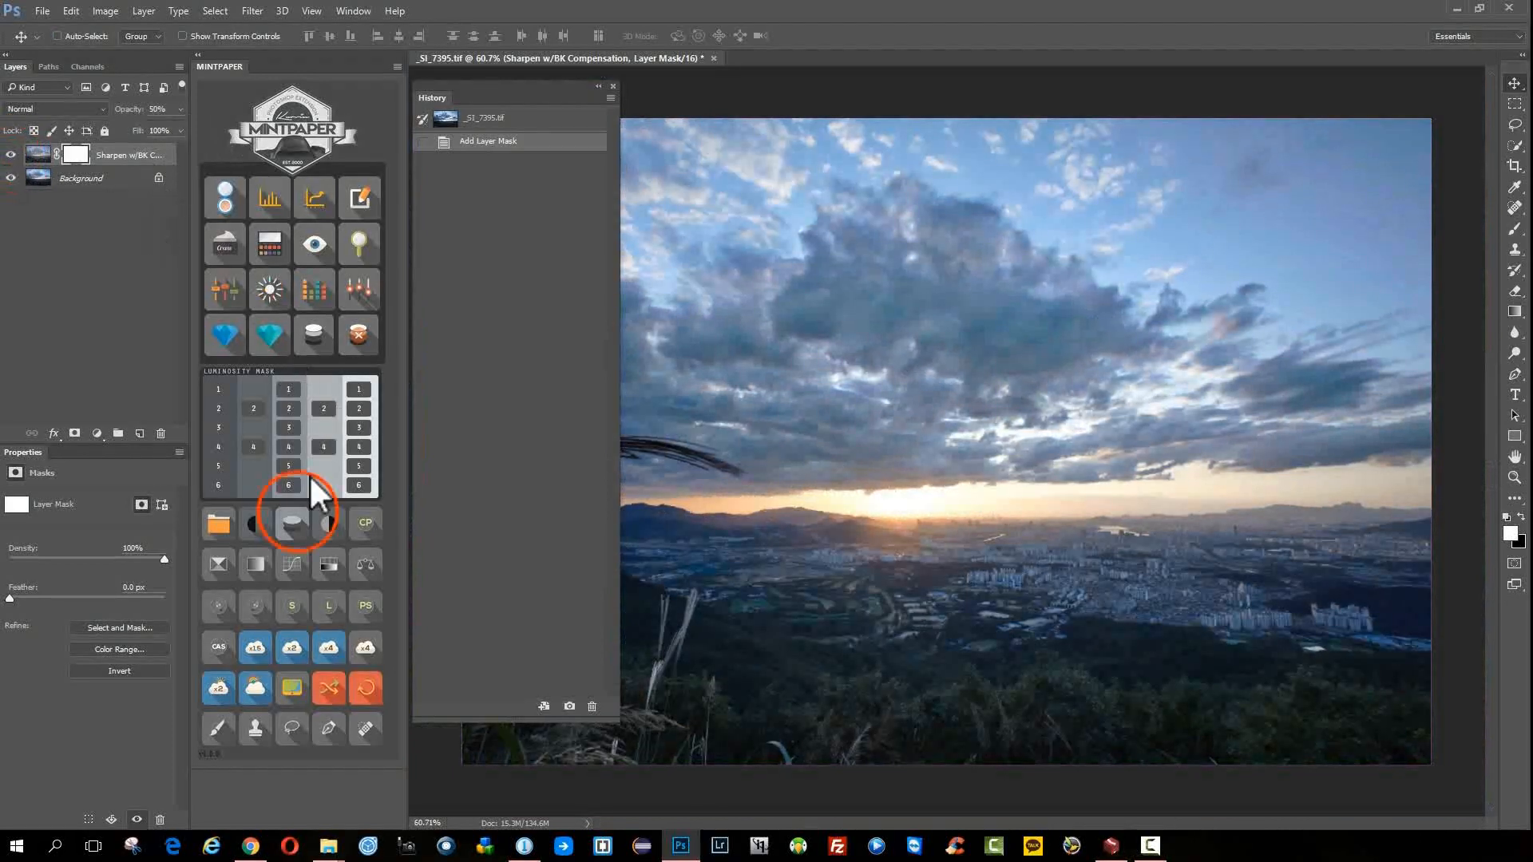
- Create the subtract masks and add a Hue/Saturation layer masked by the Subtract MS selection, with saturation +66
left_click(300, 515)
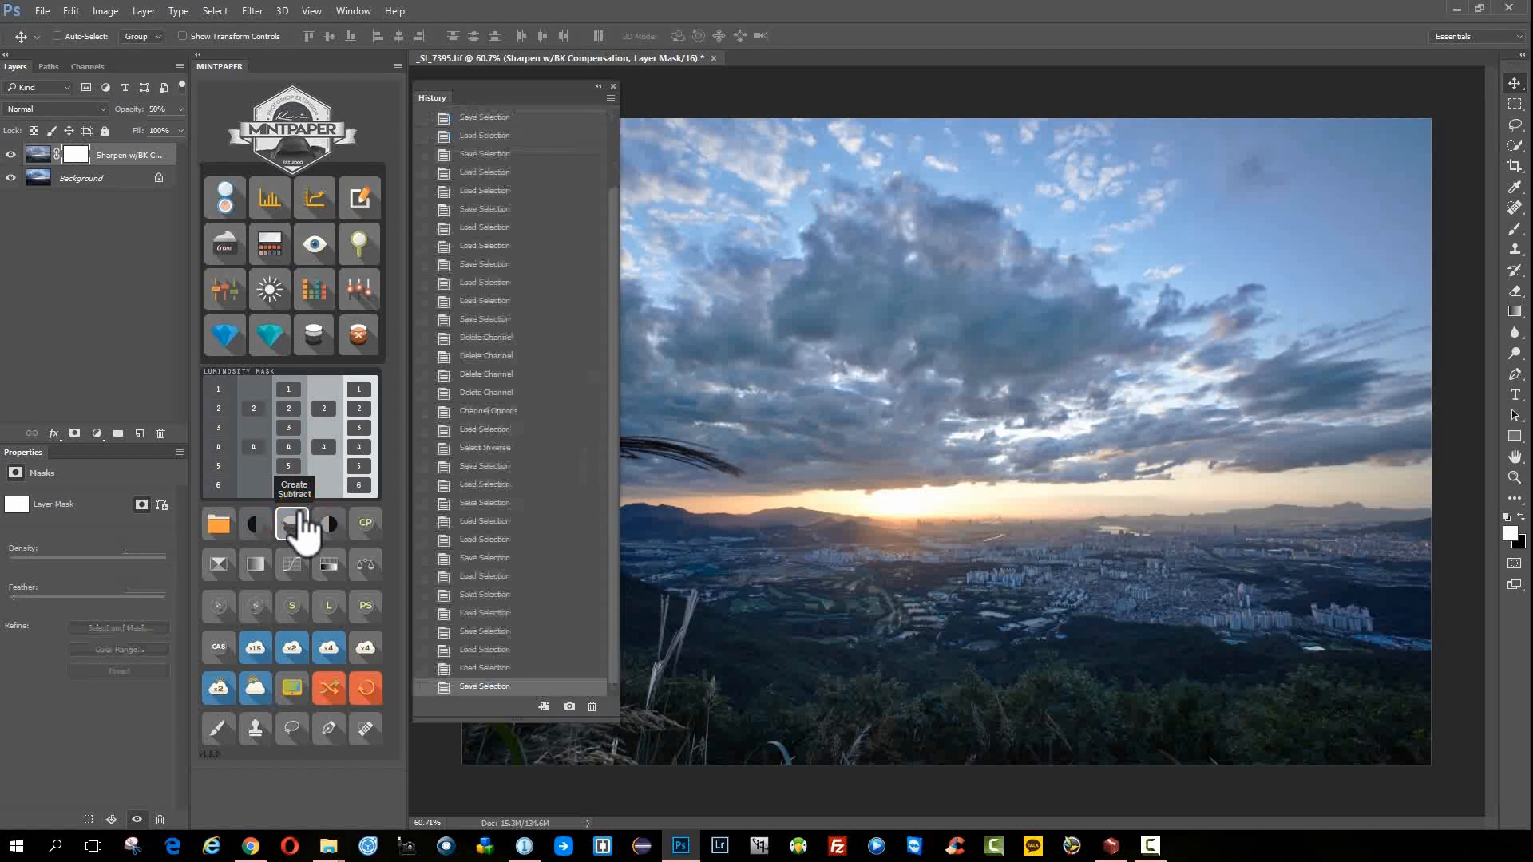
left_click(256, 524)
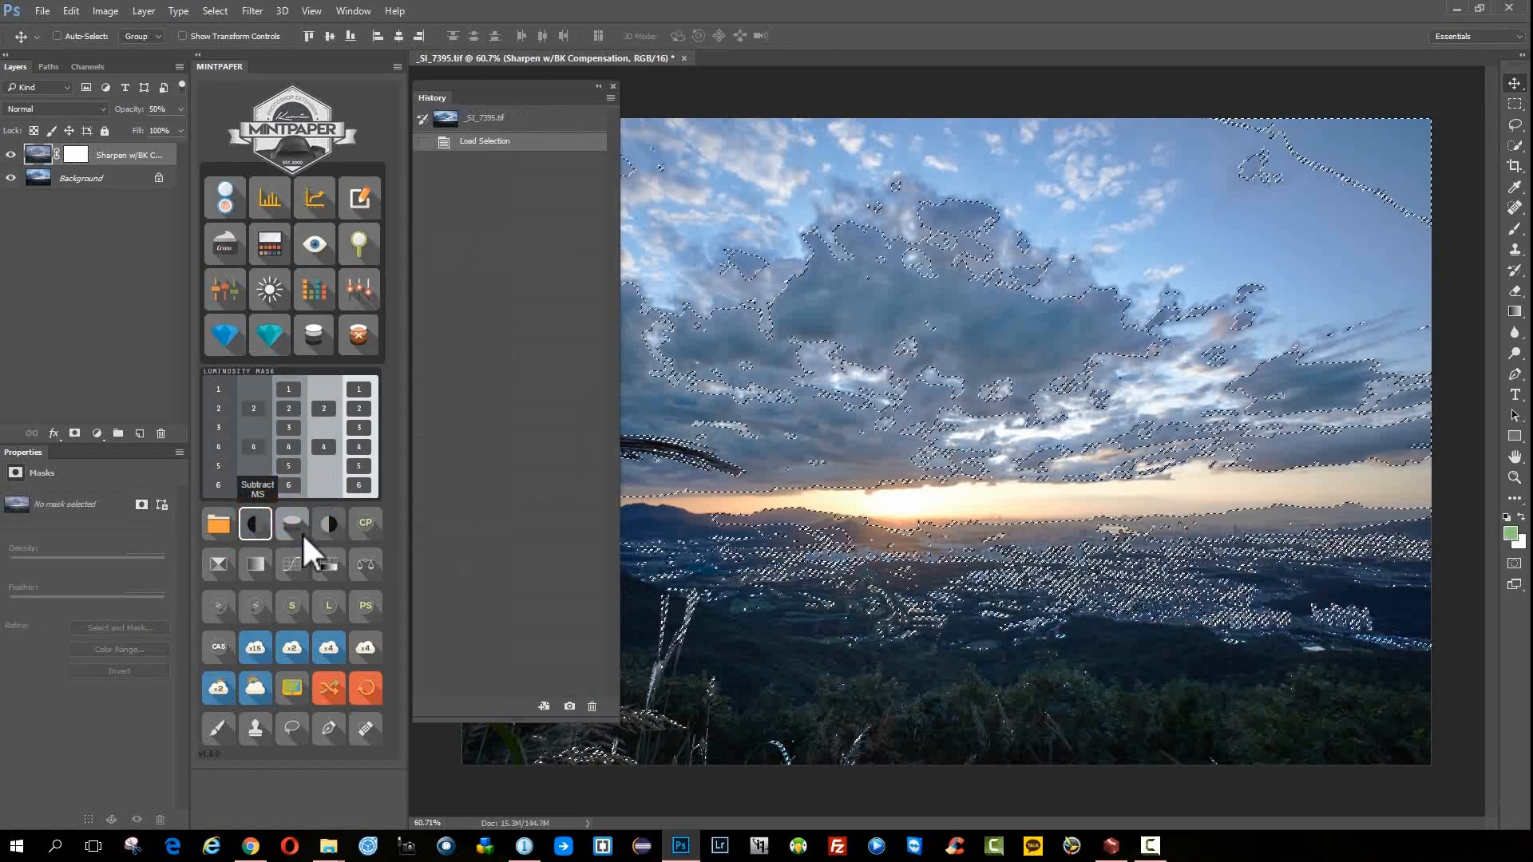
left_click(328, 559)
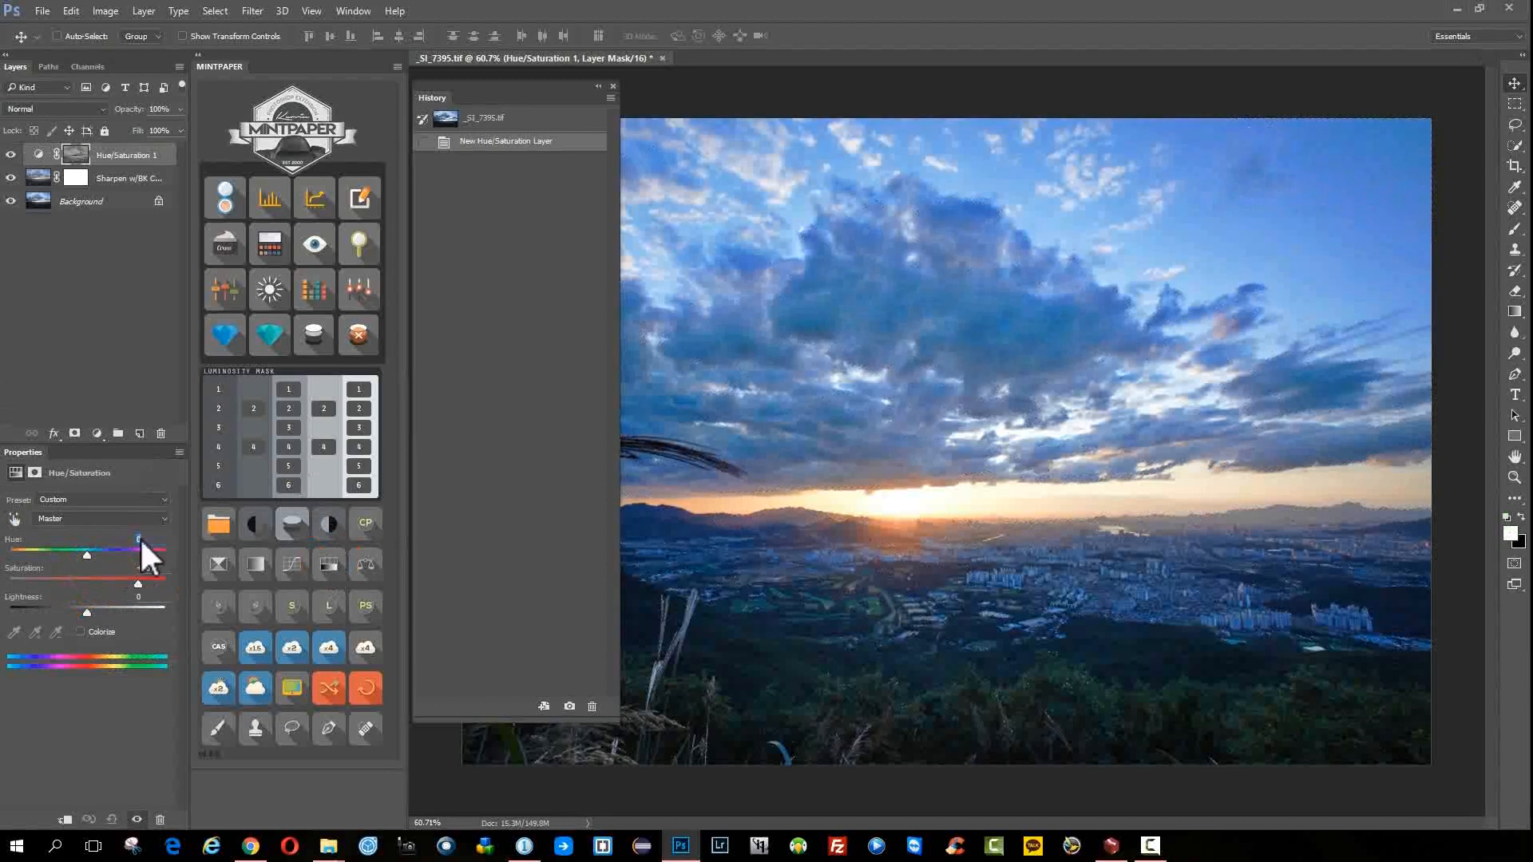
- Examine the effect of the saturation boost close up in the sky and across the whole landscape photo
key("ctrl+space")
left_click_drag(907, 444, 974, 503)
key("space")
left_click_drag(1214, 596, 945, 620)
left_click_drag(1037, 455, 862, 660)
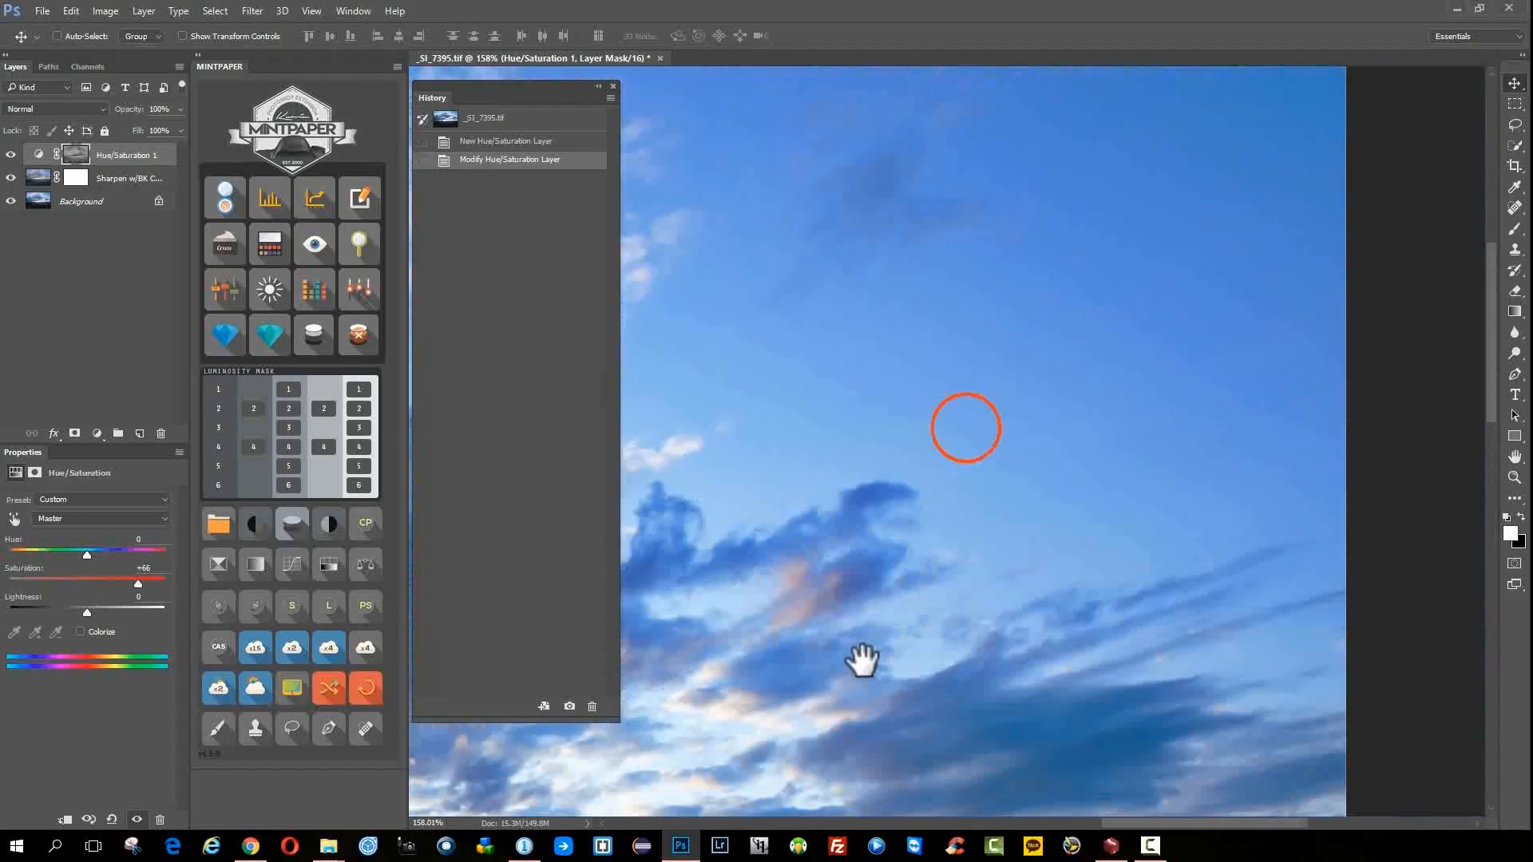
left_click_drag(966, 427, 929, 588)
key("ctrl+space")
left_click_drag(1003, 550, 897, 448)
left_click_drag(870, 594, 990, 500)
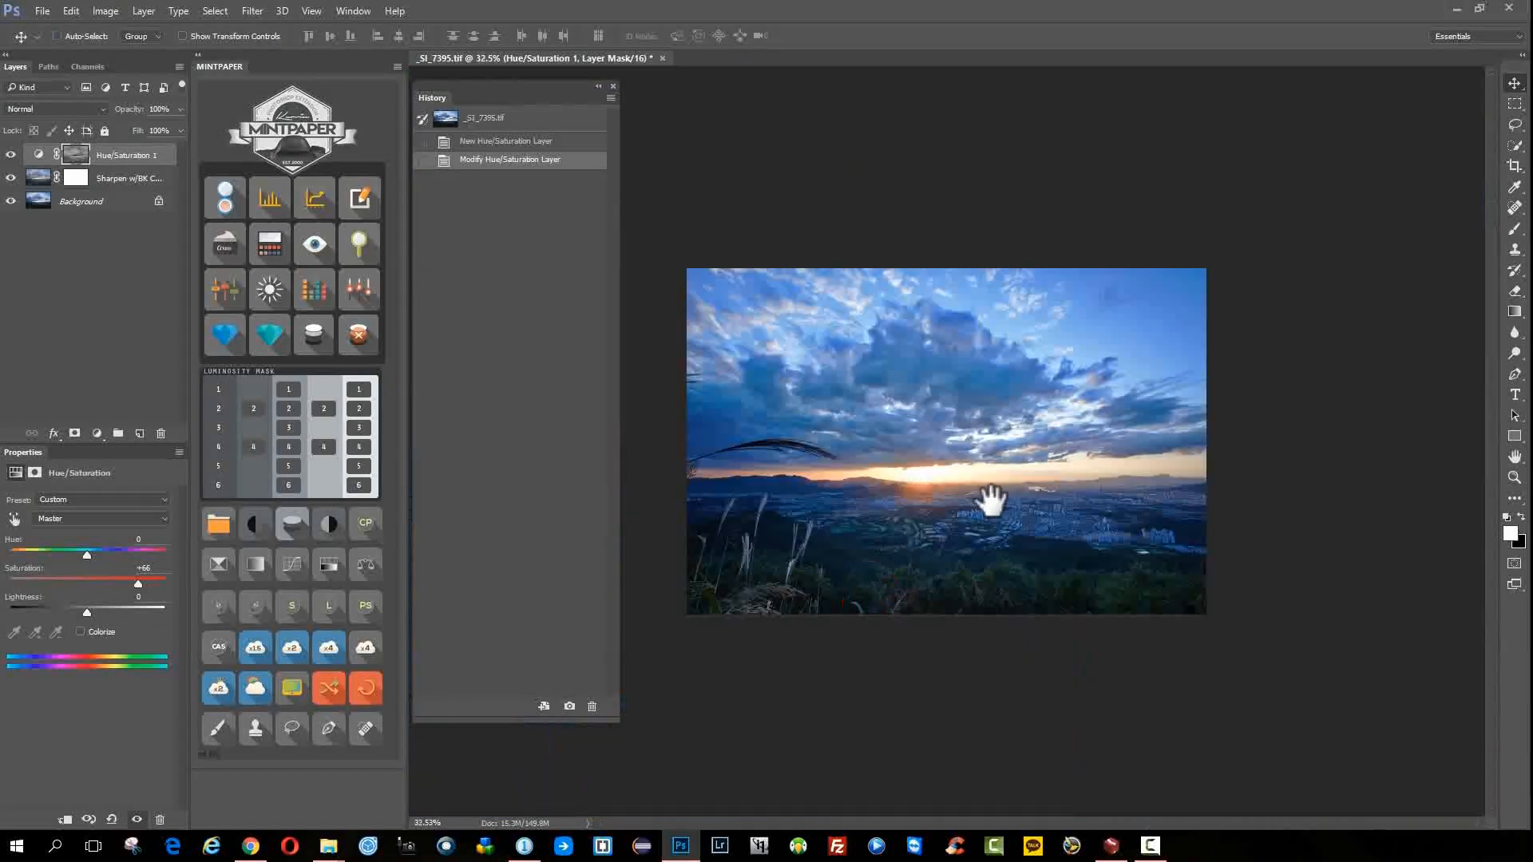
left_click(958, 424, "ctrl")
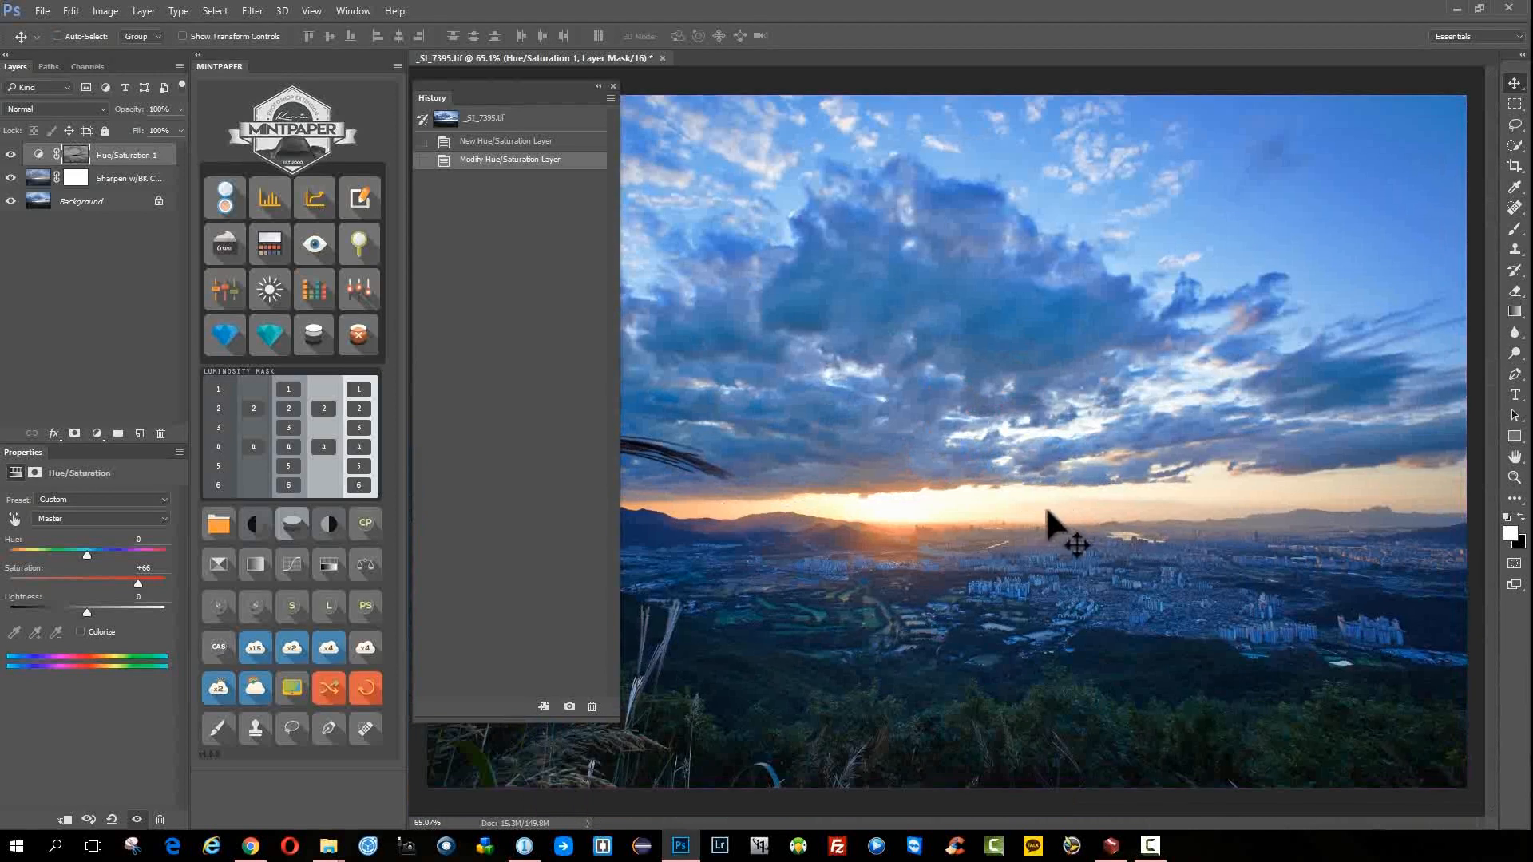
left_click(225, 335)
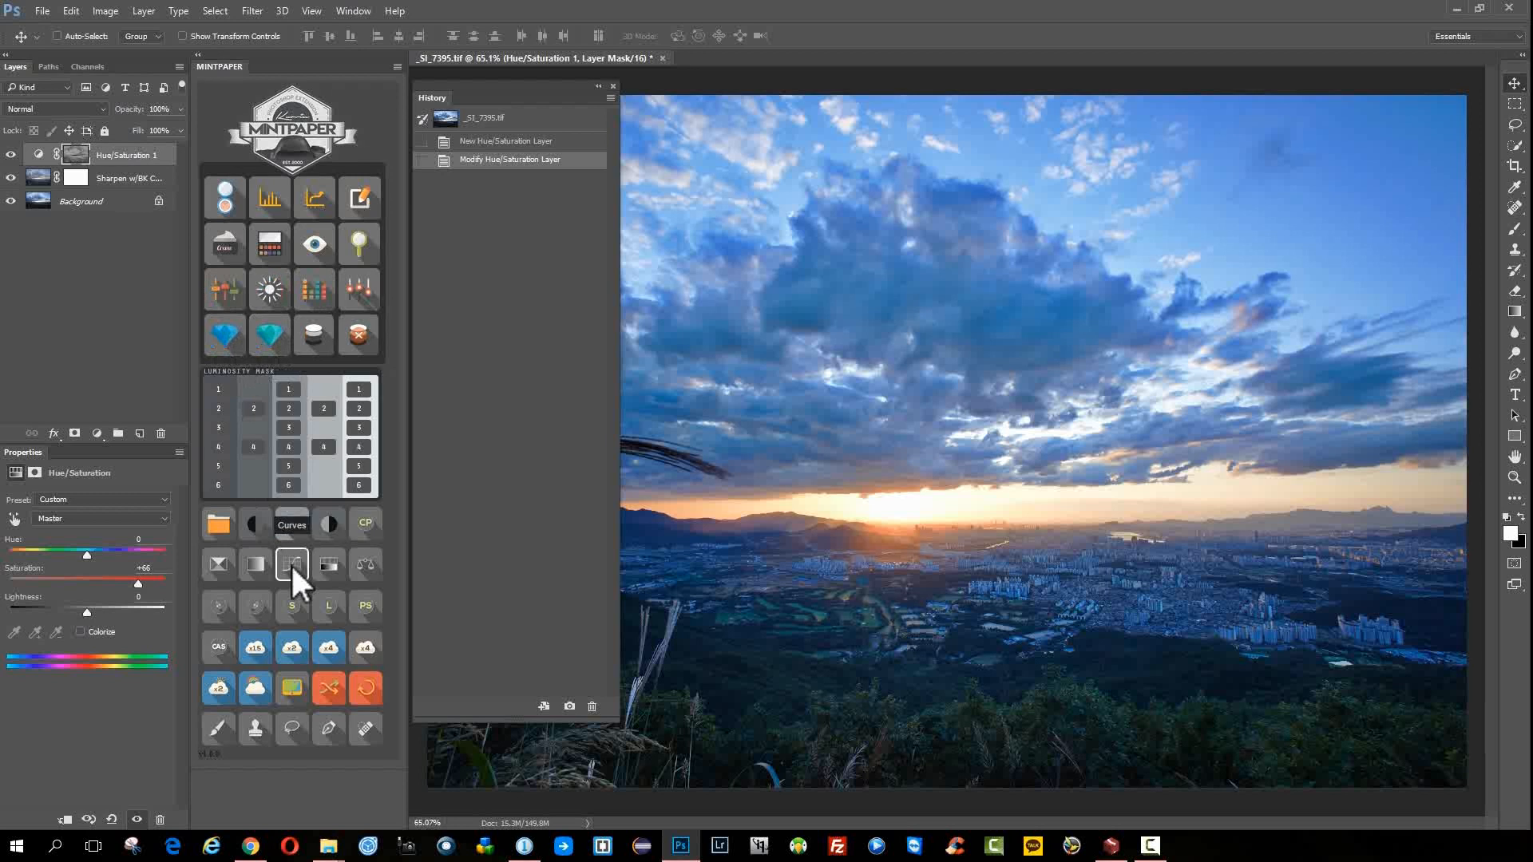
- Close the landscape photo without saving, open 1.tif and apply the Skin Color Toning effect
key("ctrl+w")
left_click(733, 311)
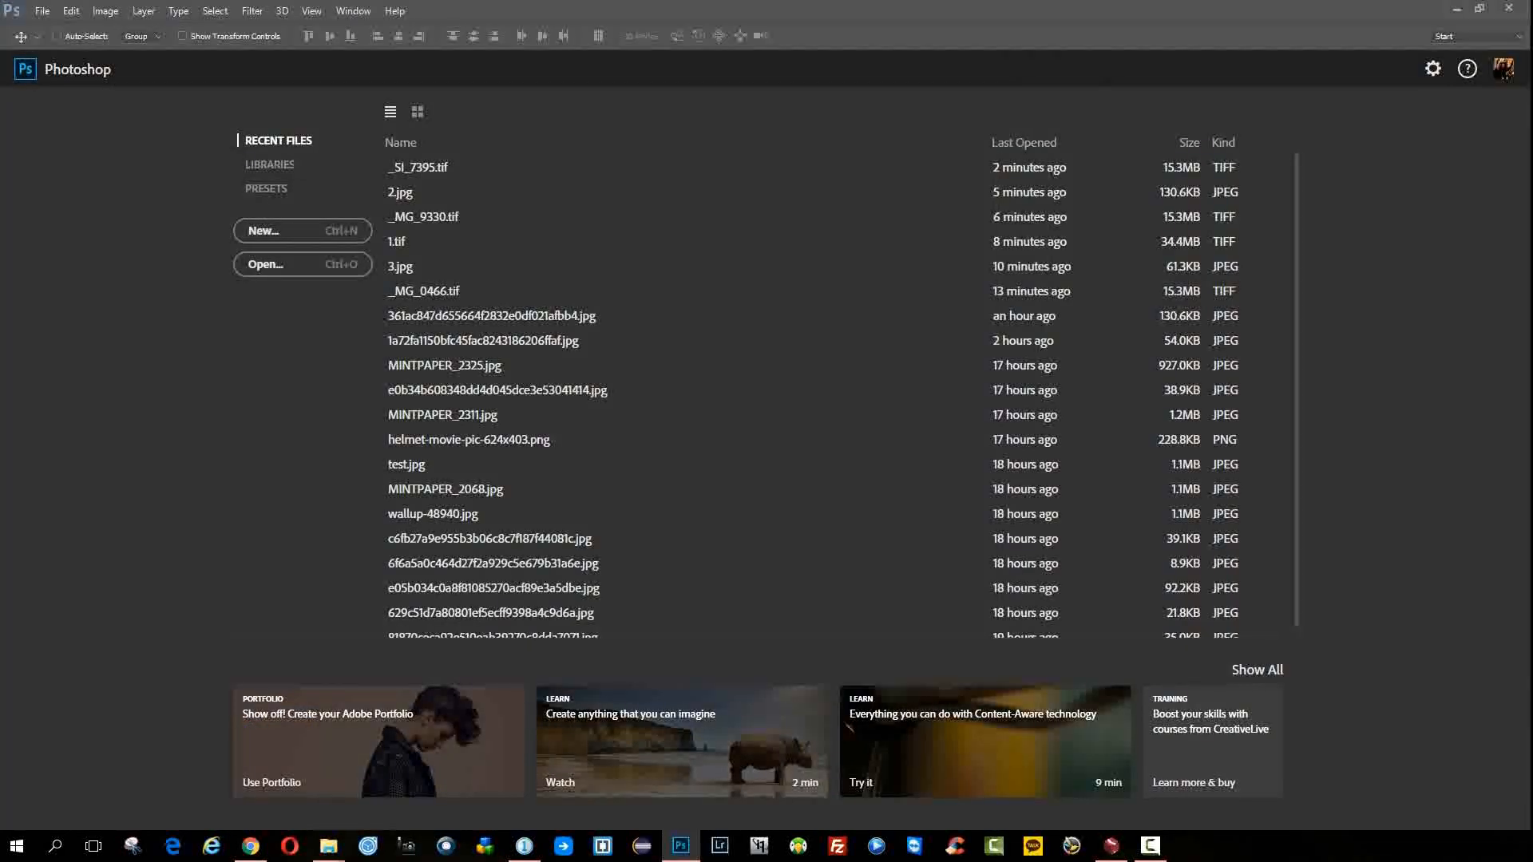
left_click_drag(0, 437, 240, 440)
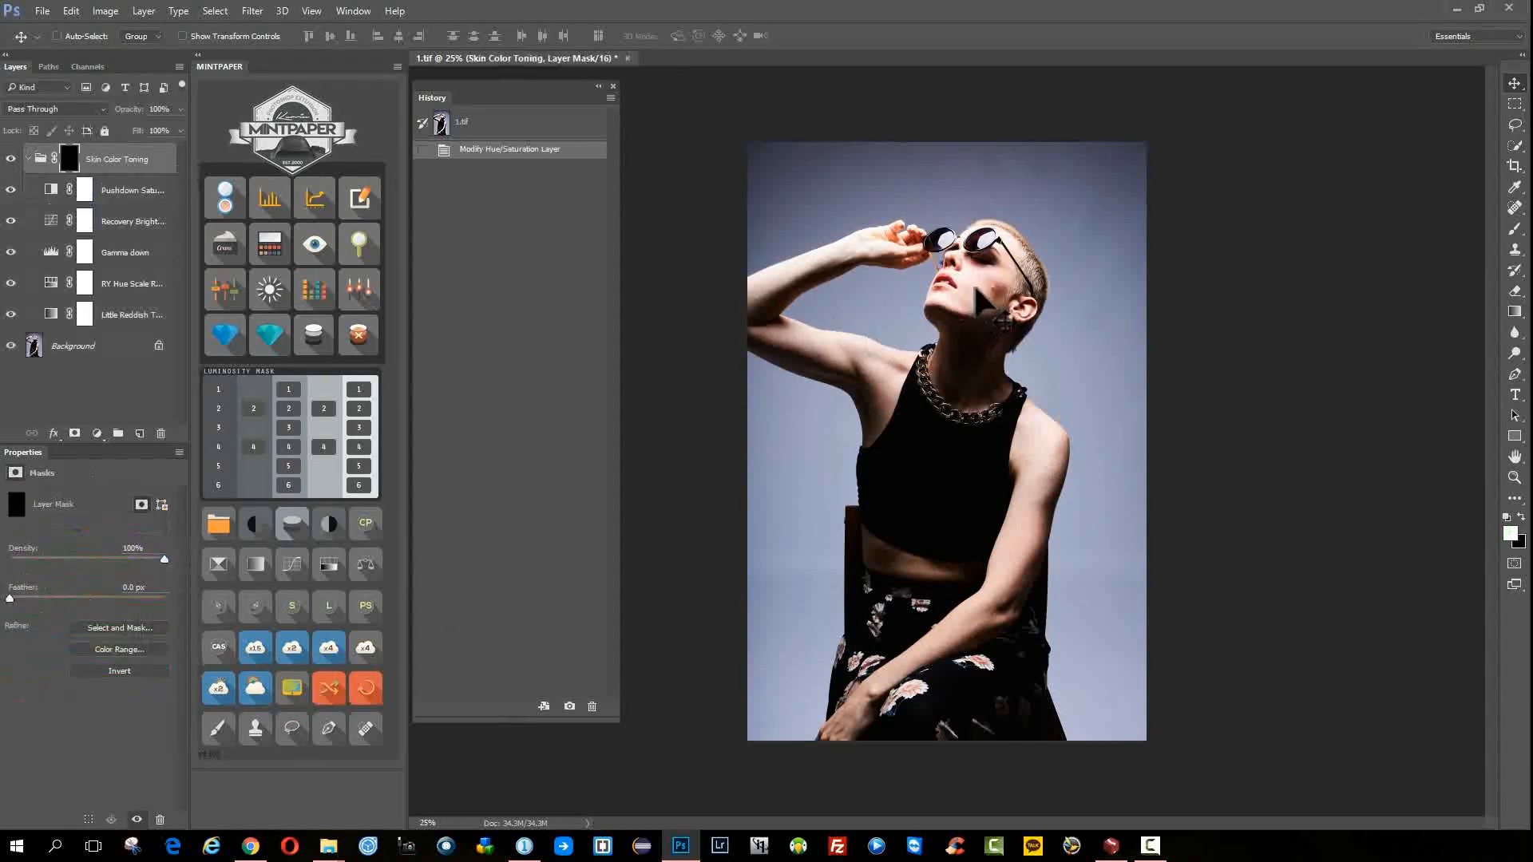
- Paint white on the Skin Color Toning group's mask over the face, neck and arms with a large soft brush
key("b")
key("bracketright")
key("bracketright")
key("bracketright")
key("bracketright")
key("bracketright")
key("bracketright")
key("bracketright")
key("bracketright")
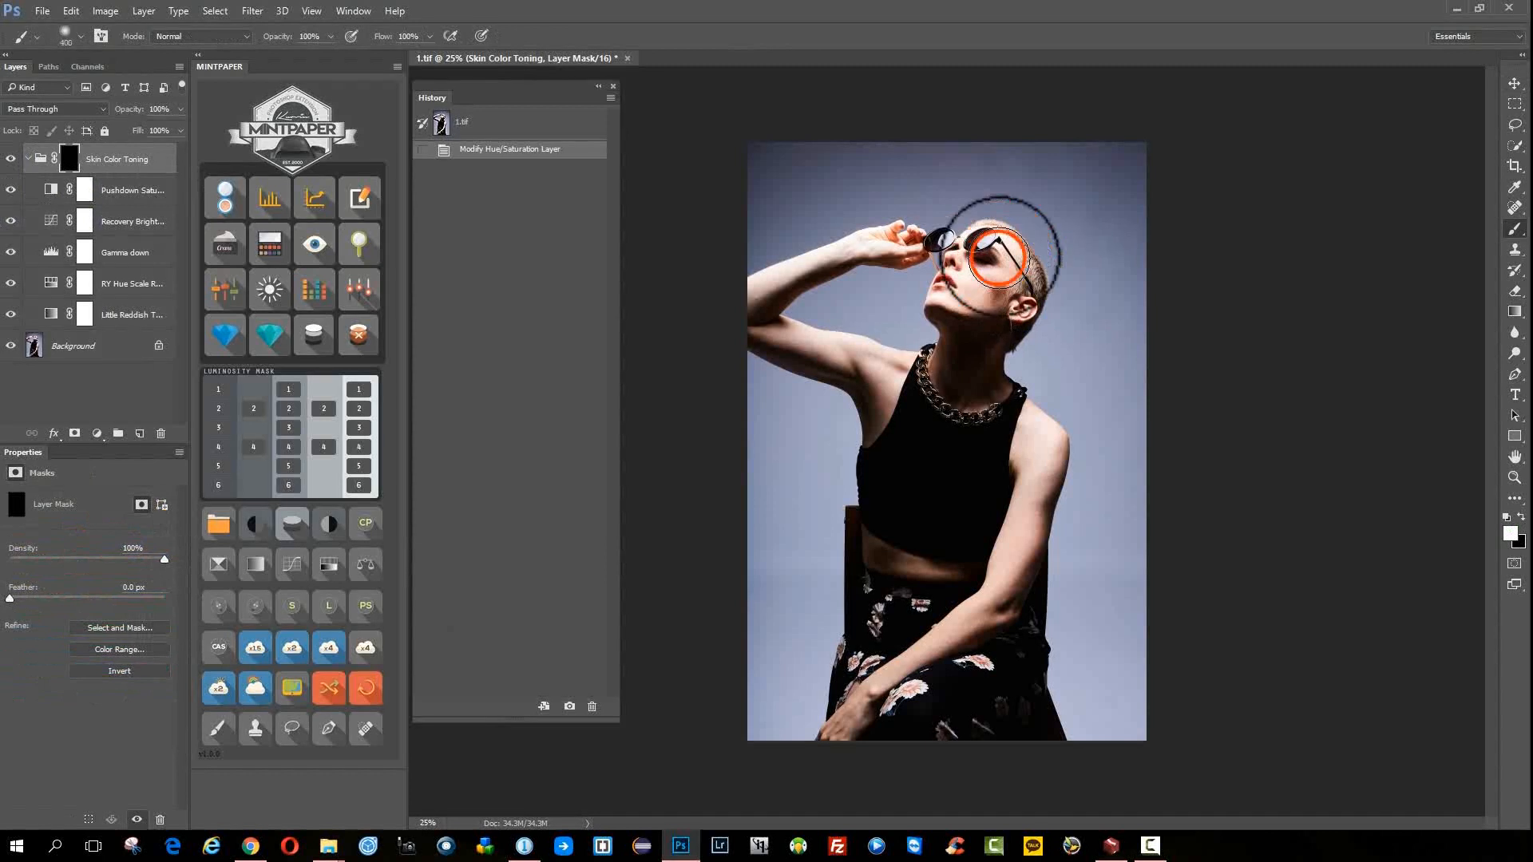
left_click(980, 291)
key("bracketleft")
key("bracketleft")
key("bracketleft")
key("bracketleft")
mouse_move(1030, 515)
left_mouse_down()
mouse_move(945, 636)
mouse_move(835, 707)
left_mouse_up()
key("bracketleft")
key("bracketleft")
key("bracketleft")
key("bracketleft")
mouse_move(872, 367)
left_mouse_down()
mouse_move(862, 254)
mouse_move(899, 288)
left_mouse_up()
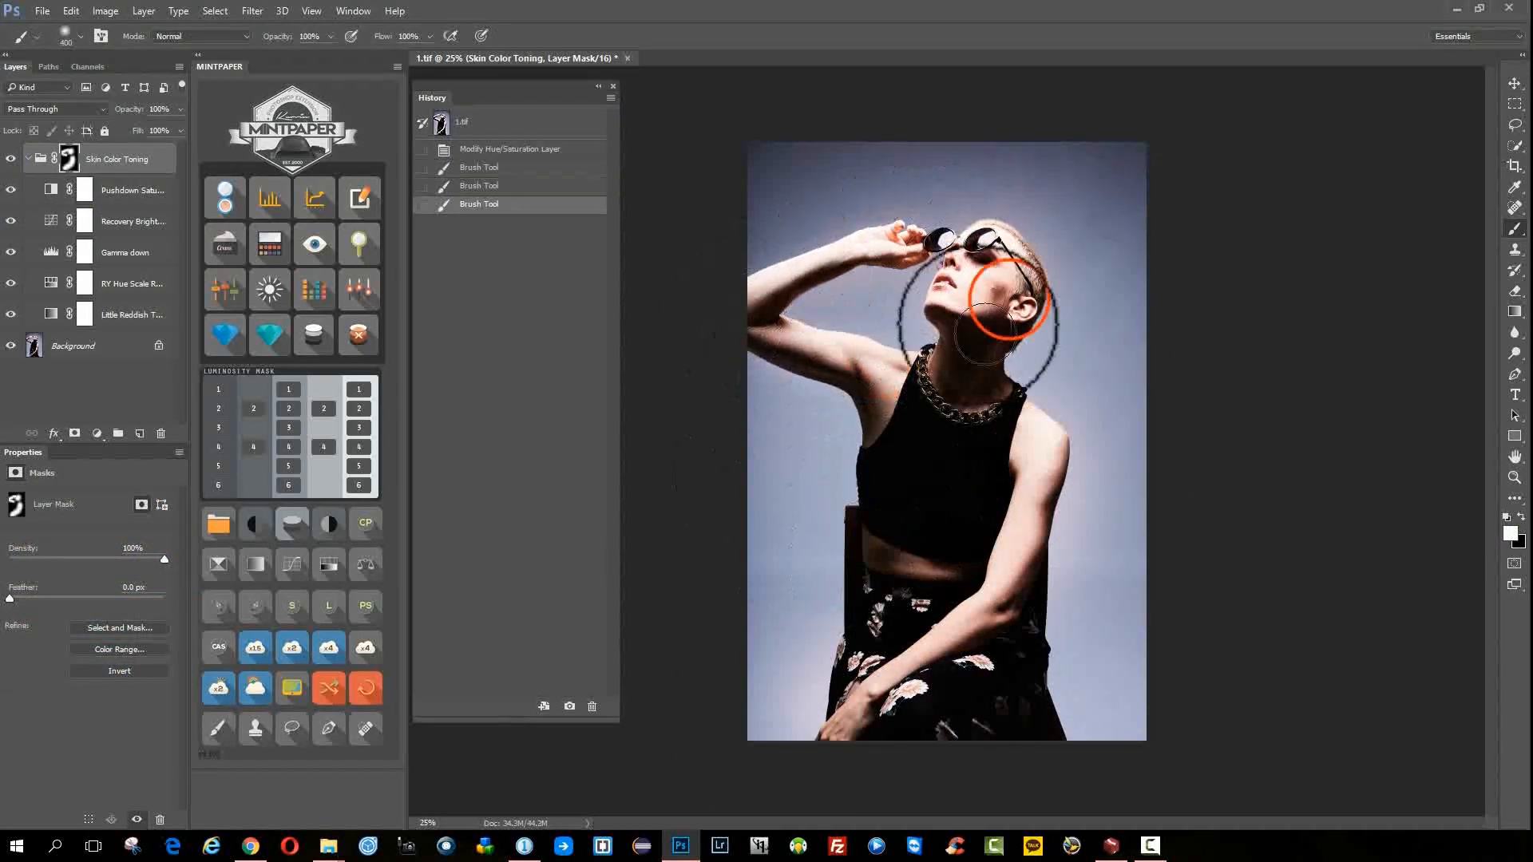
- Compare the portrait's skin with the Skin Color Toning group hidden and shown, close up on the face
scroll(942, 264, "up", 3)
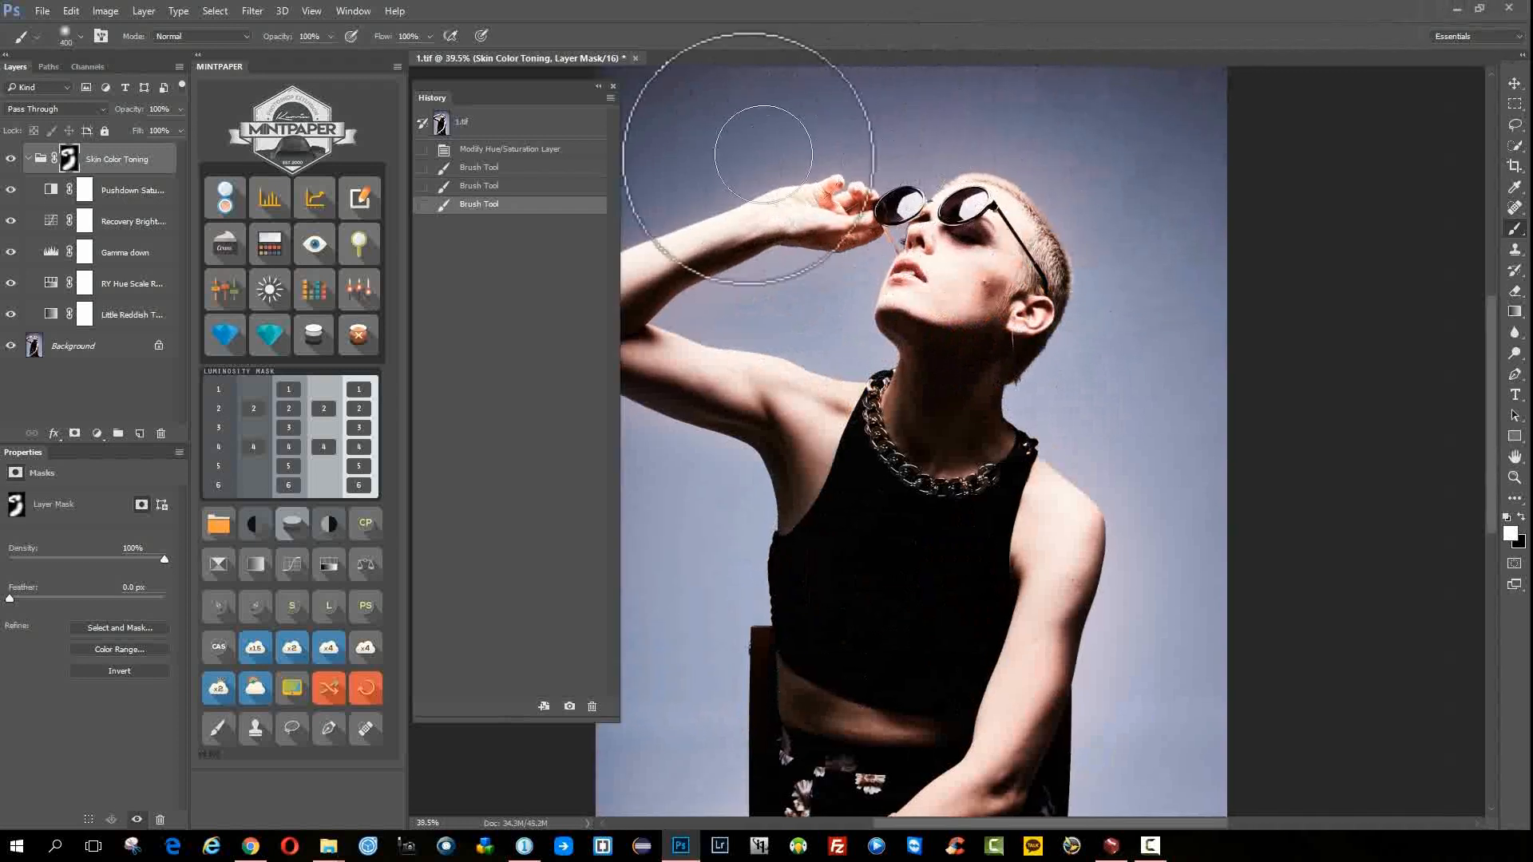
left_click(11, 159)
scroll(1058, 387, "up", 5)
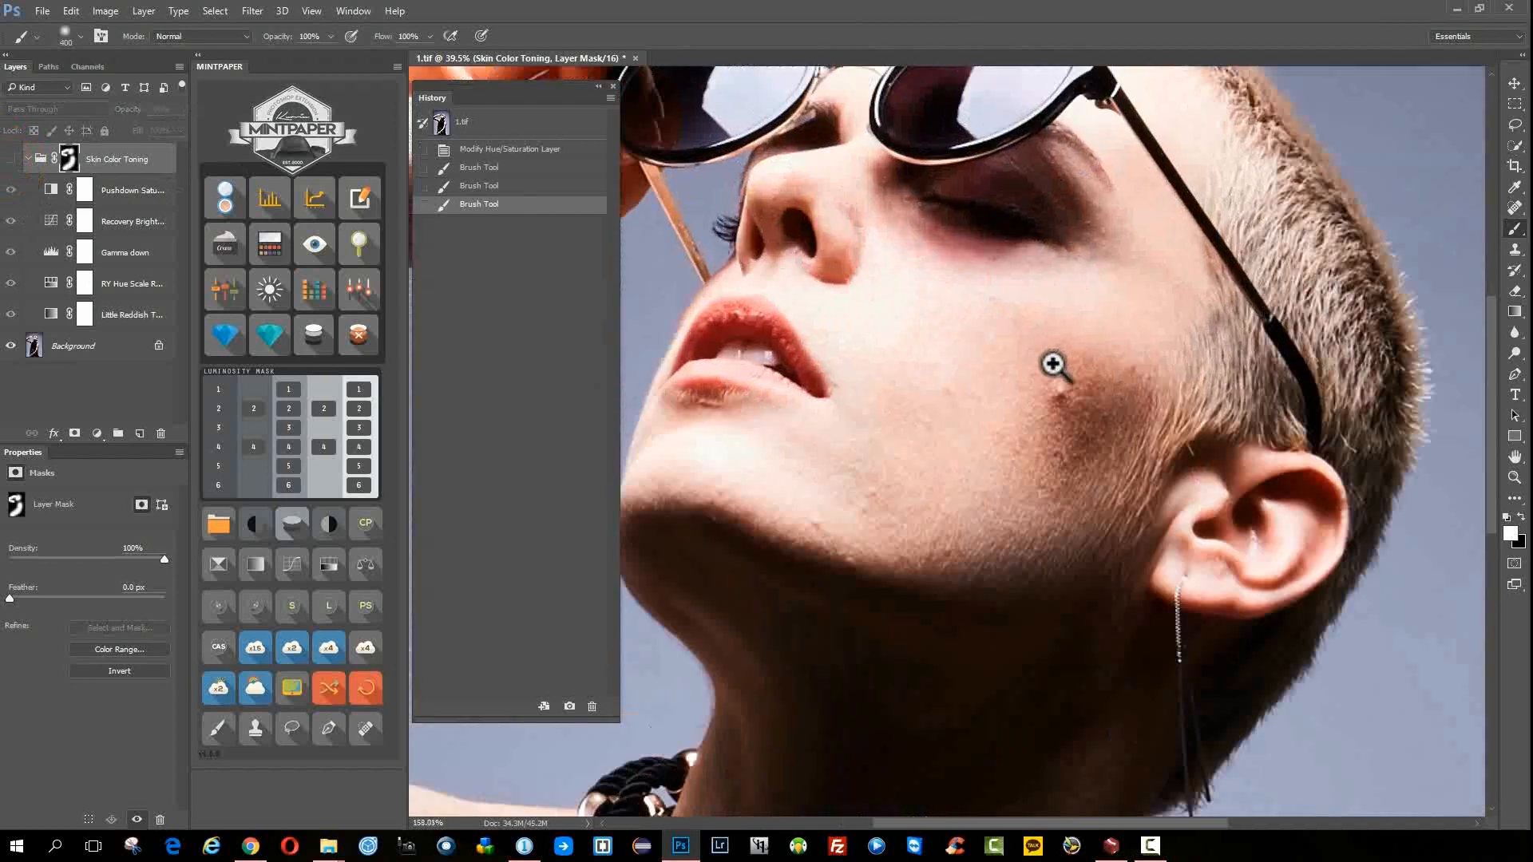
left_click(17, 150)
left_click(17, 151)
left_click(16, 151)
left_click_drag(954, 380, 876, 366)
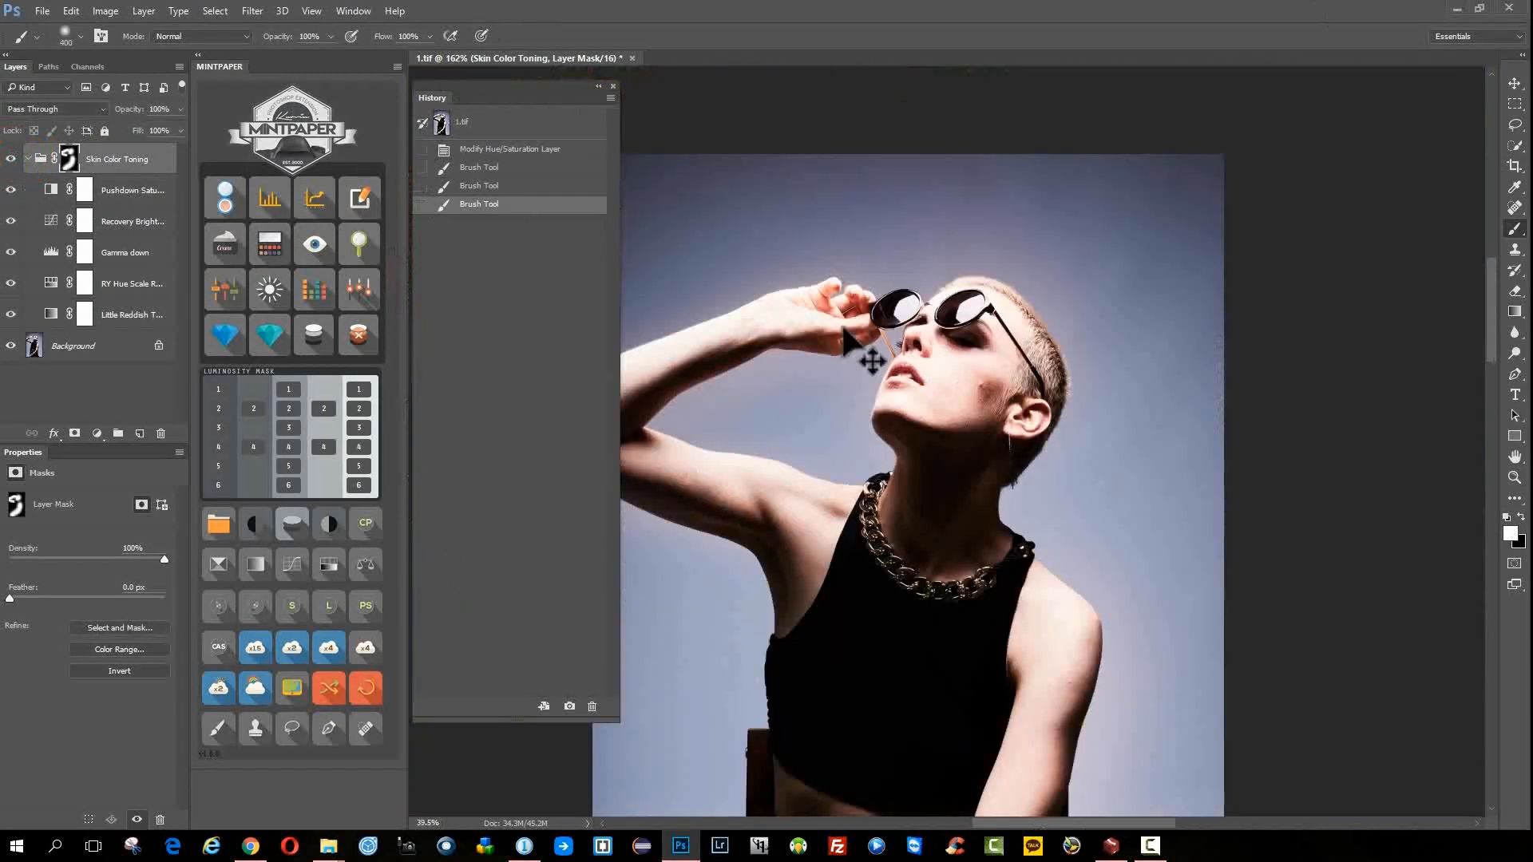
- Delete the Skin Color Toning group, close 1.tif without saving and open 2.jpg
left_click(120, 165)
key("Delete")
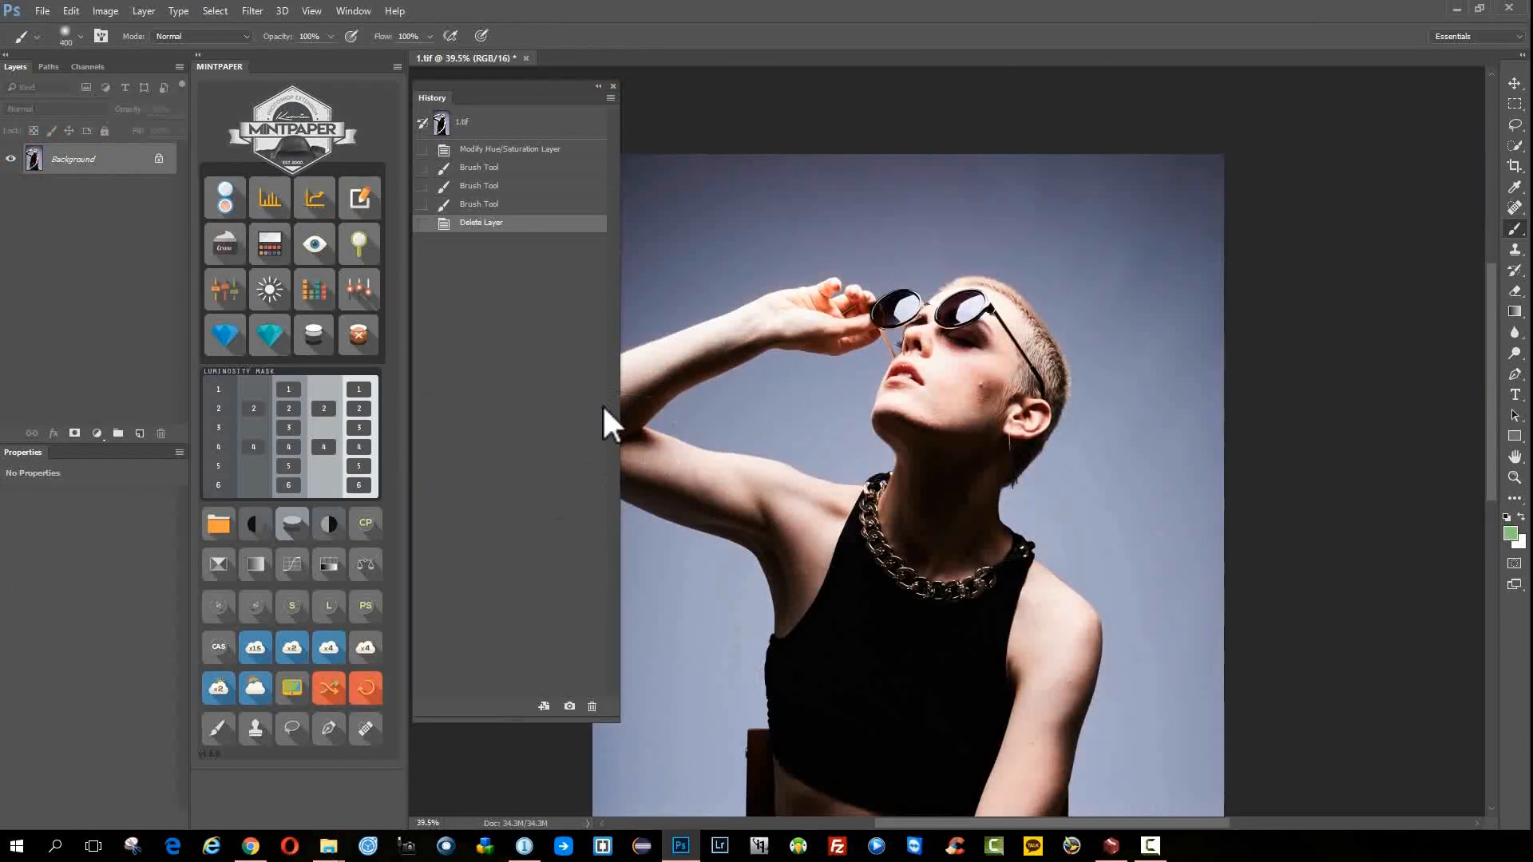
key("ctrl+w")
left_click(707, 313)
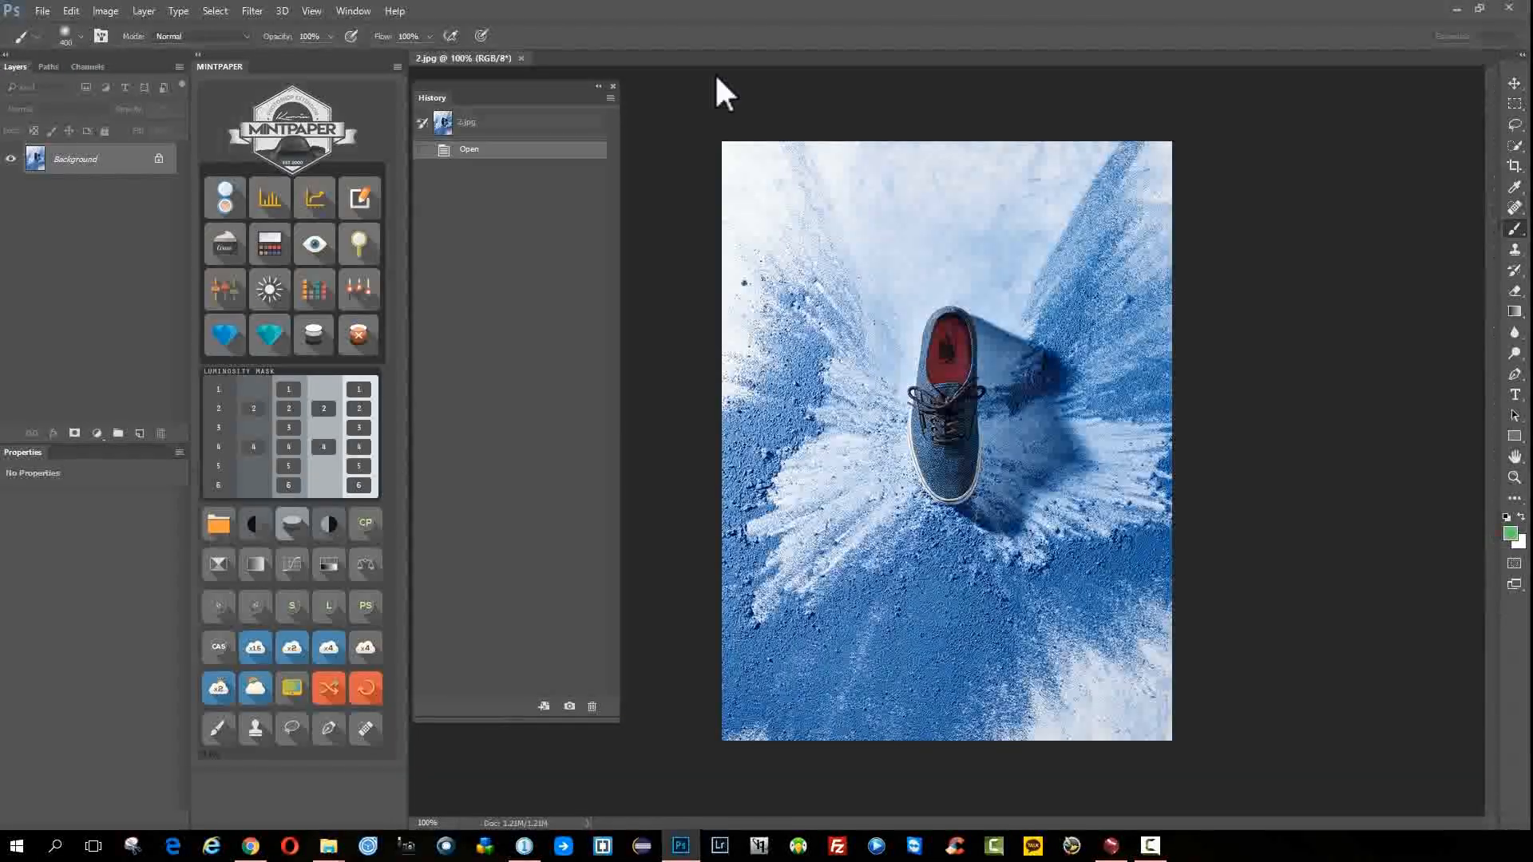
- Open the watch image, copy it whole, close it and paste it as a new layer in 2.jpg
left_click_drag(715, 74, 723, 64)
key("ctrl+a")
key("ctrl+w")
key("ctrl+v")
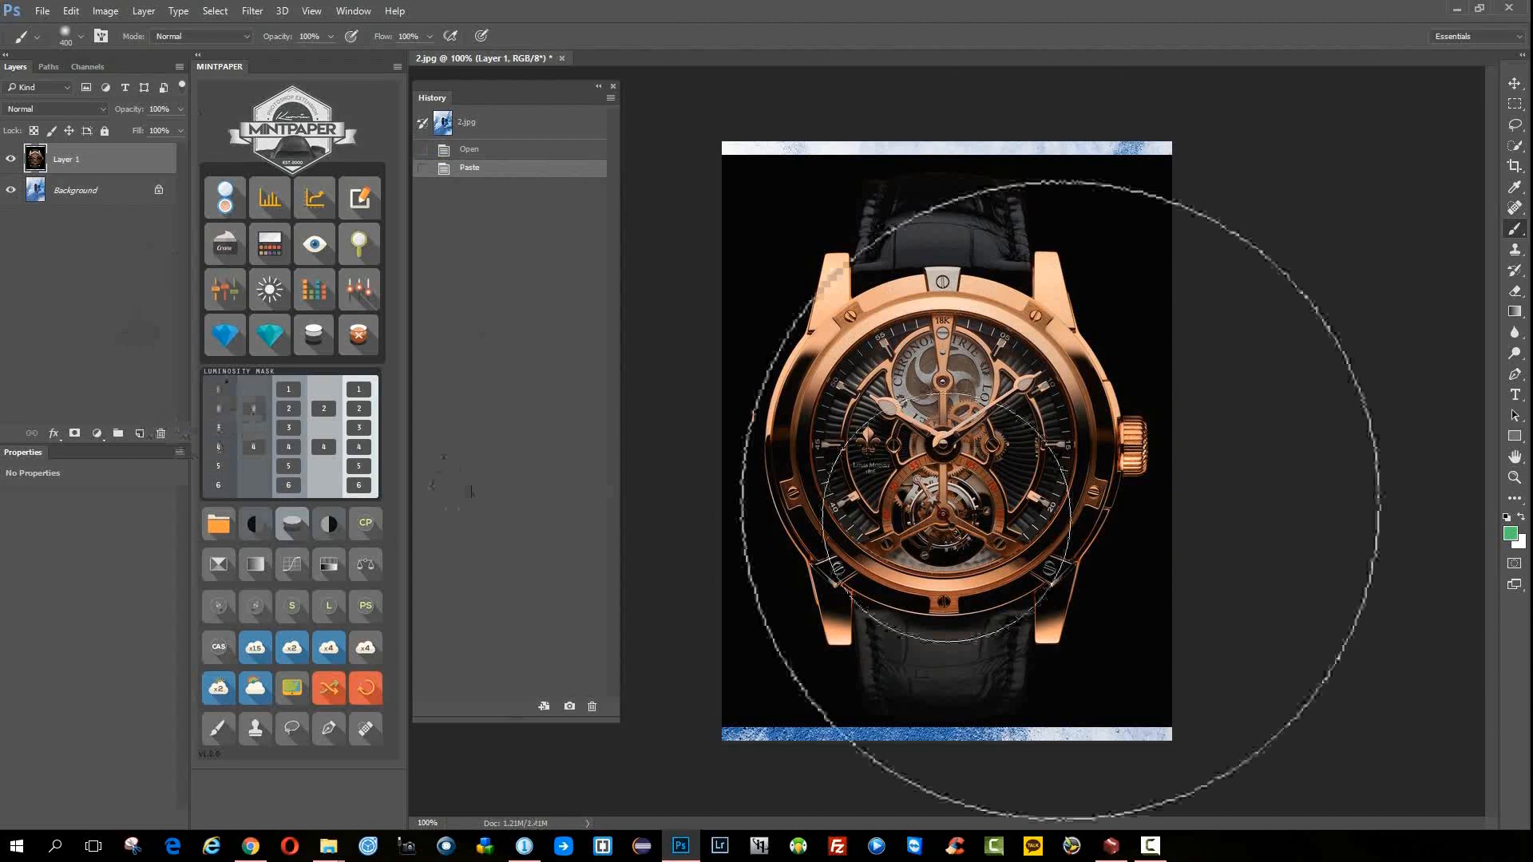
- Enlarge the pasted watch layer to cover the whole canvas and blend it with the shoe photo using the panel's blending action
key("ctrl+t")
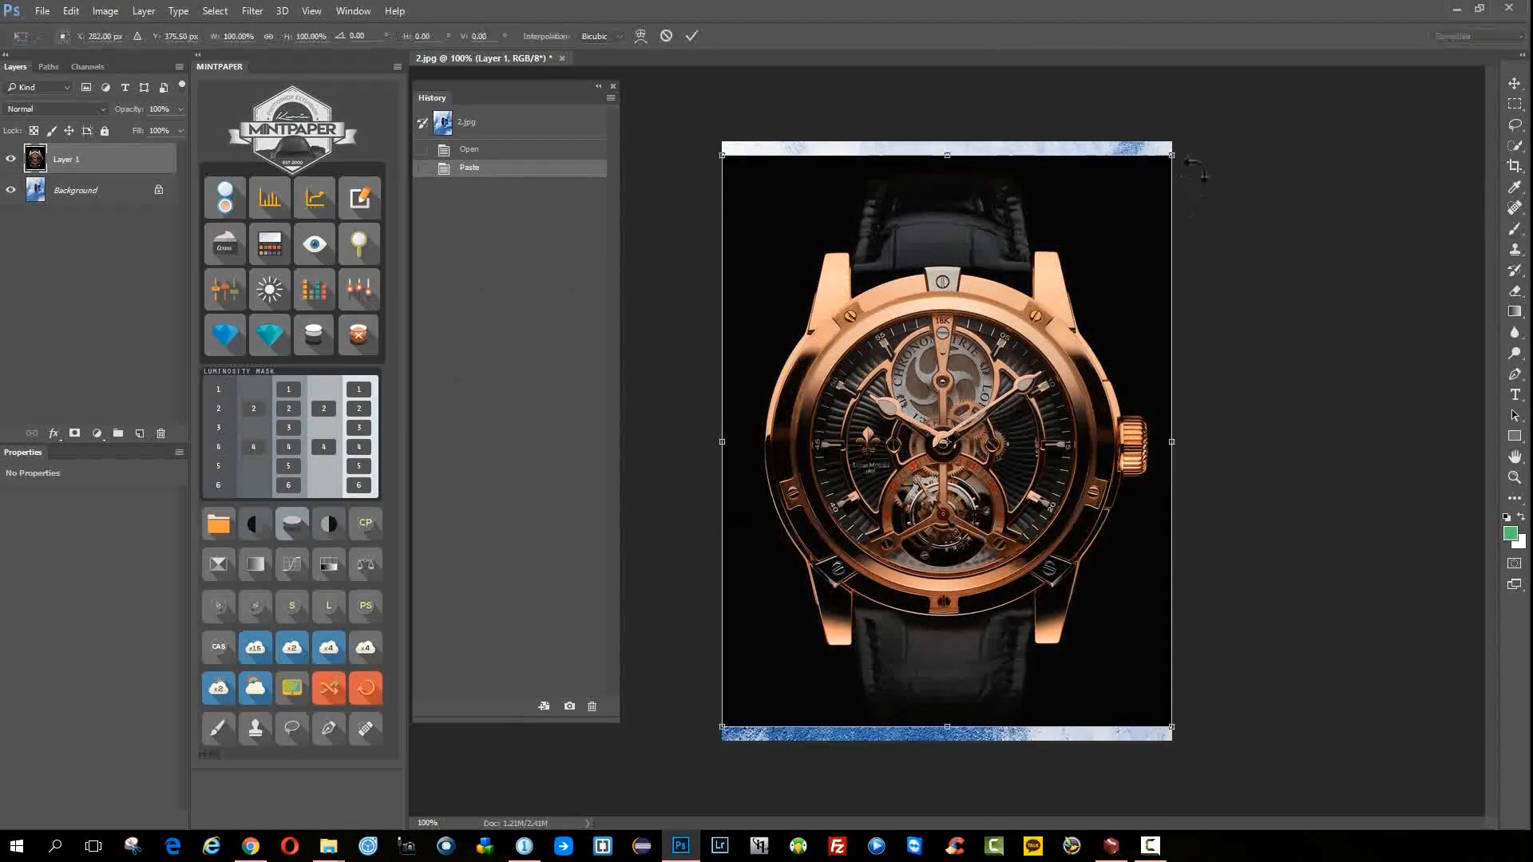
left_click_drag(1179, 159, 1209, 131)
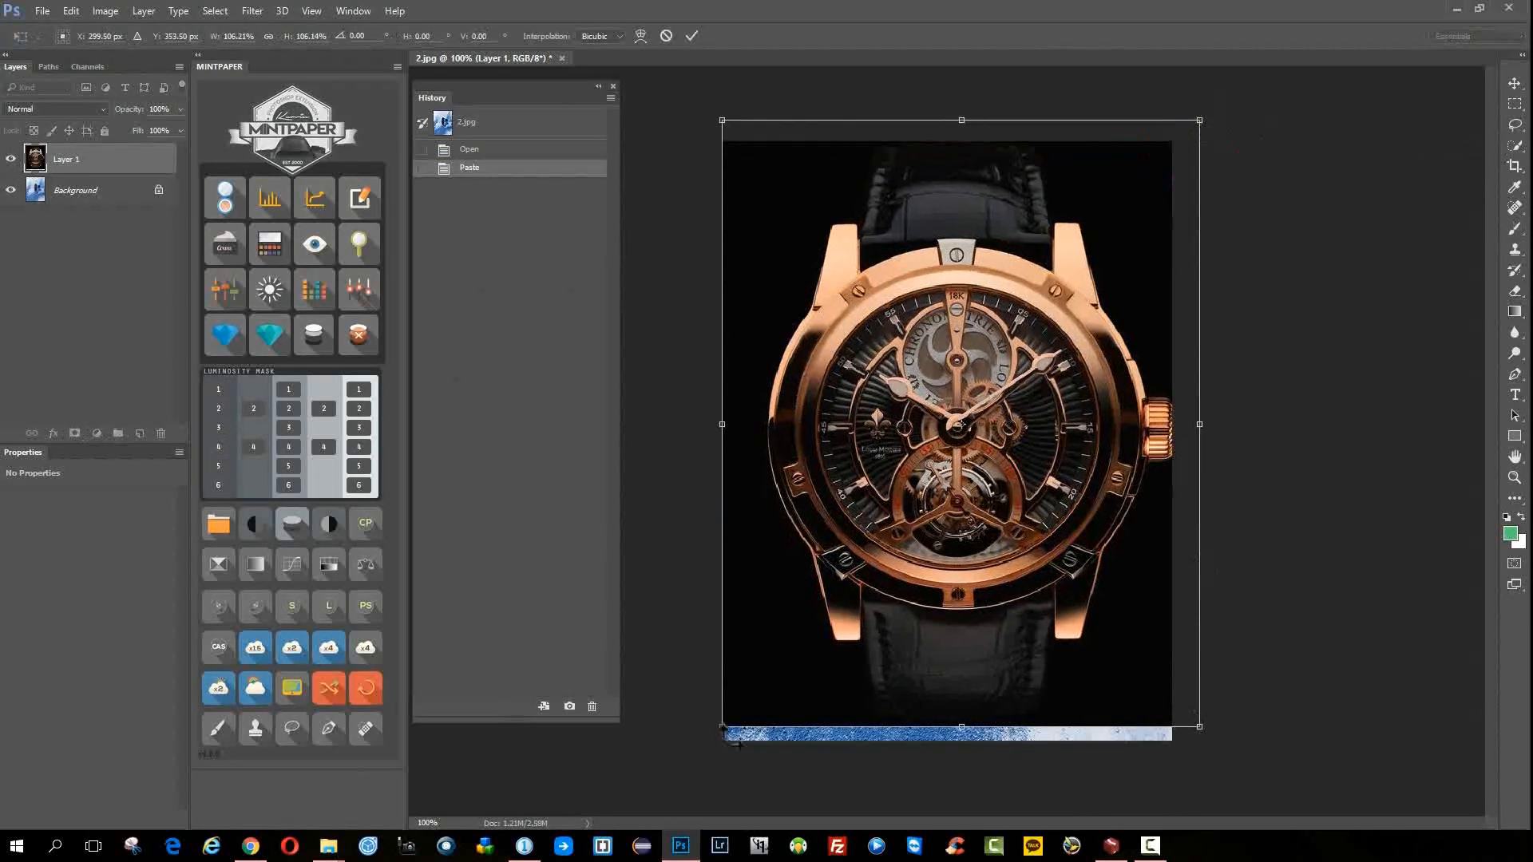
left_click_drag(725, 725, 693, 759)
key("Return")
left_click(332, 693)
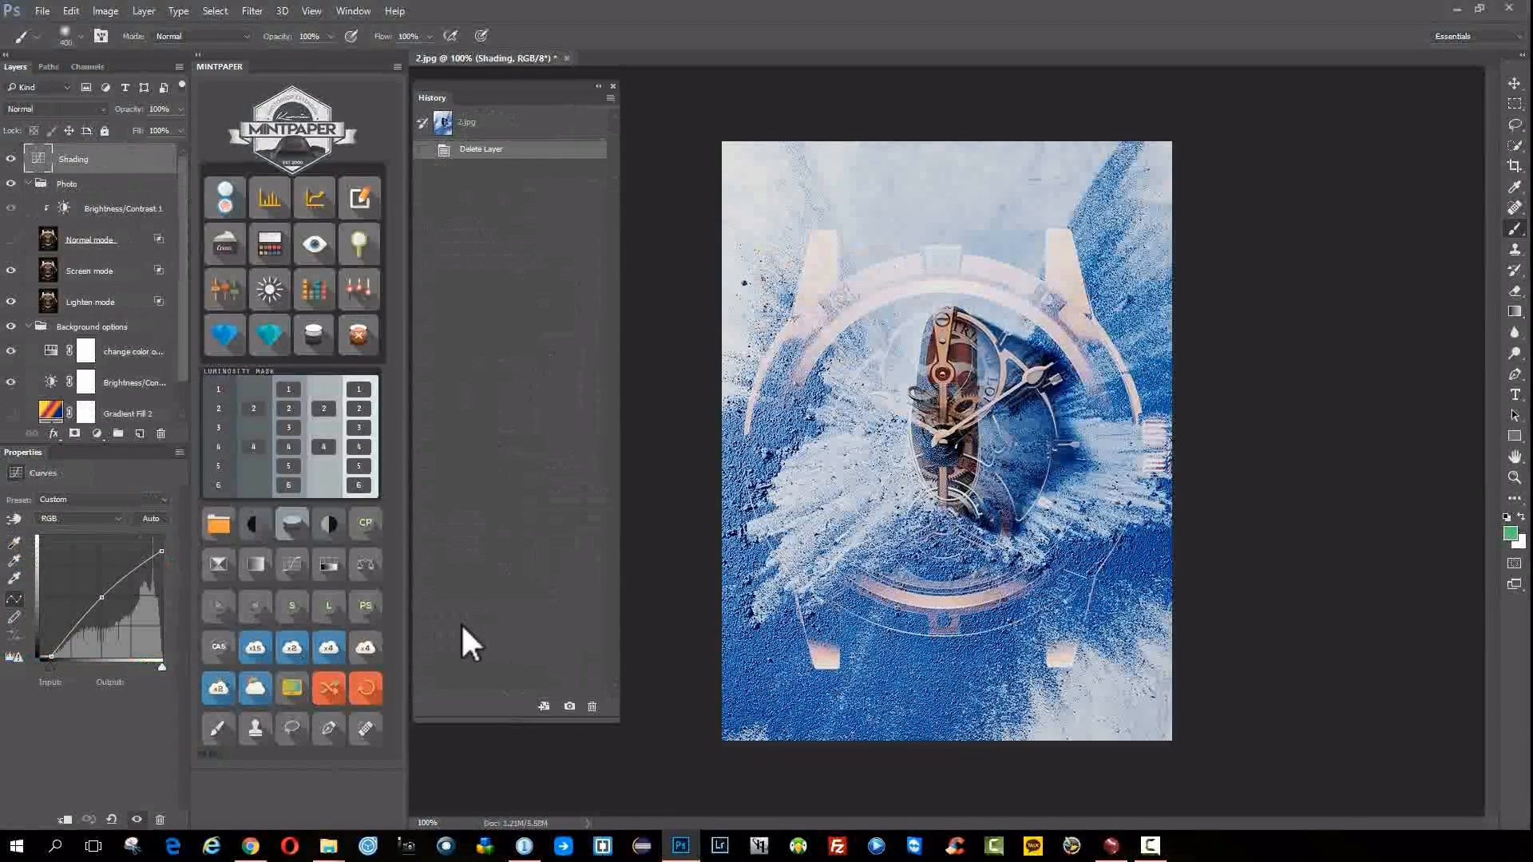
- Close 2.jpg without saving and open 4.jpg
key("ctrl+w")
left_click(712, 314)
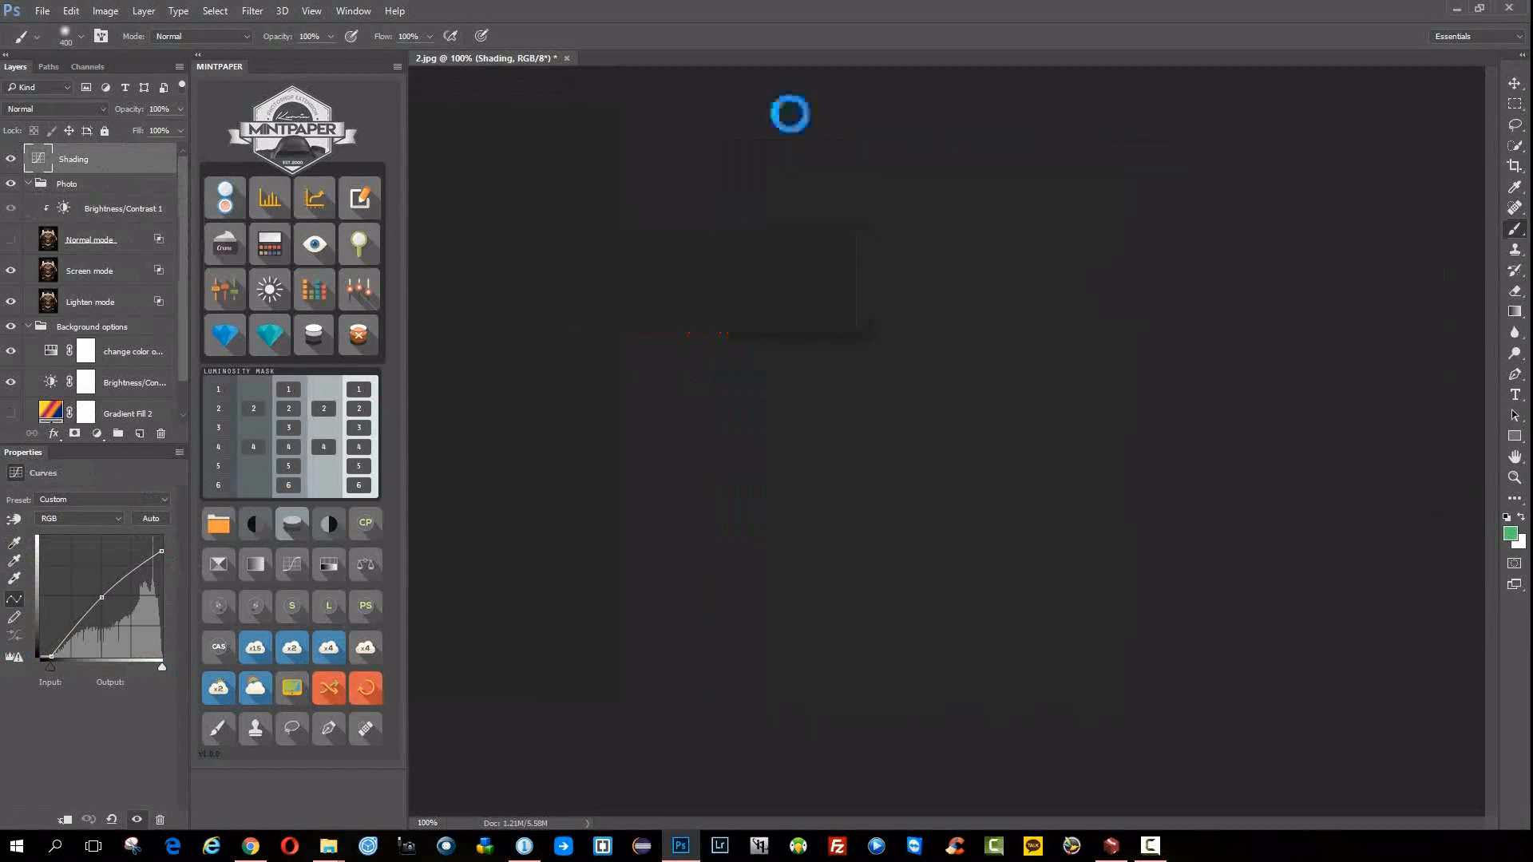
left_click_drag(447, 191, 353, 417)
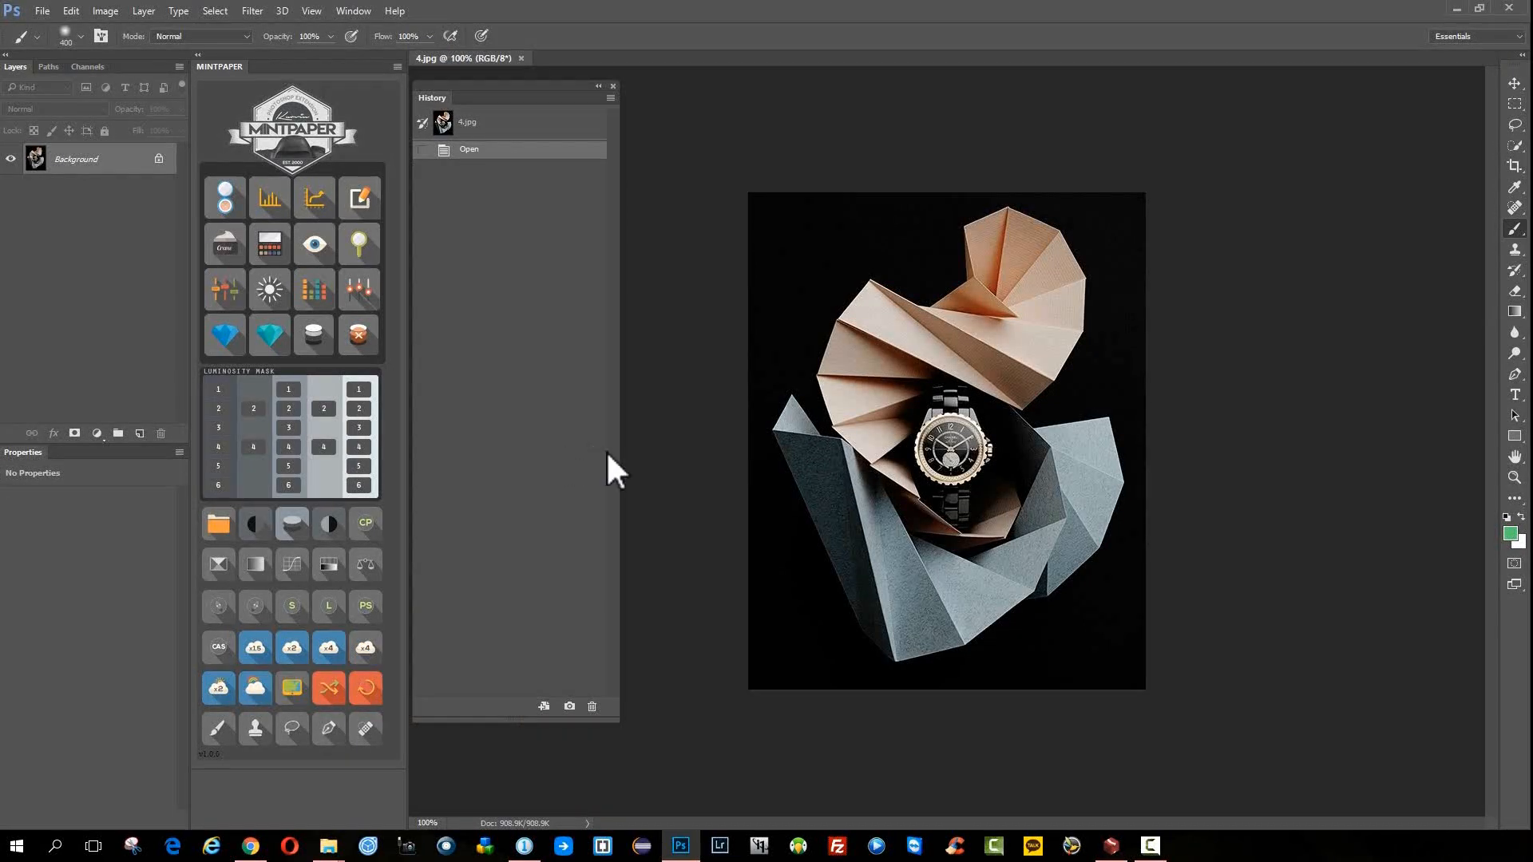
- Outline the folded paper and watch roughly with a freehand lasso and convert the selection to a path with Create Path
key("l")
mouse_move(875, 265)
left_mouse_down()
mouse_move(821, 377)
mouse_move(775, 430)
mouse_move(802, 555)
mouse_move(997, 342)
mouse_move(930, 254)
left_mouse_up()
left_click(366, 685)
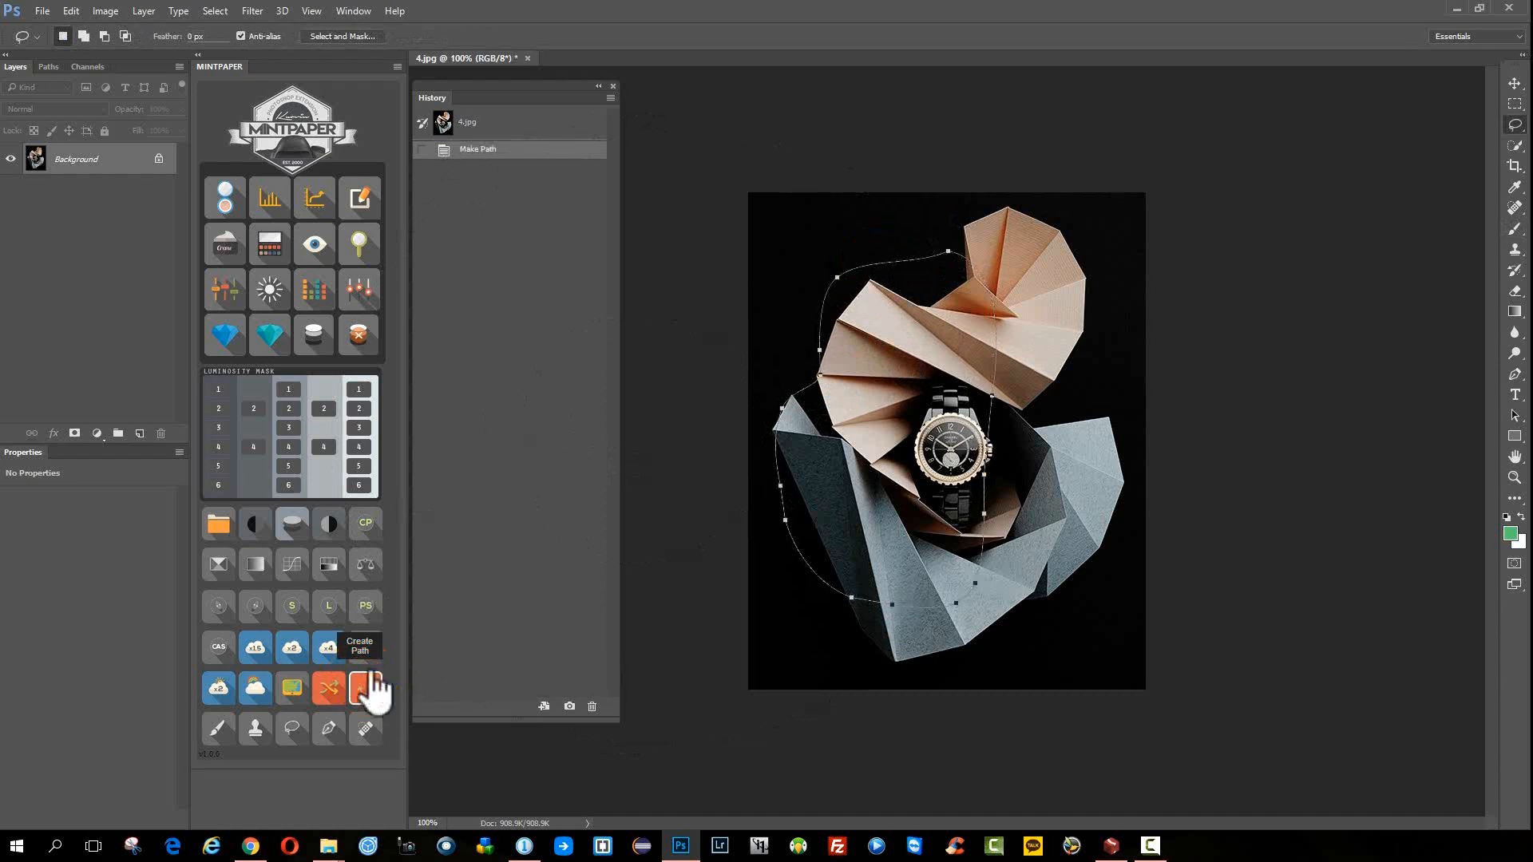
- Delete the work path made from the lasso selection and return to the layer list
left_click(49, 64)
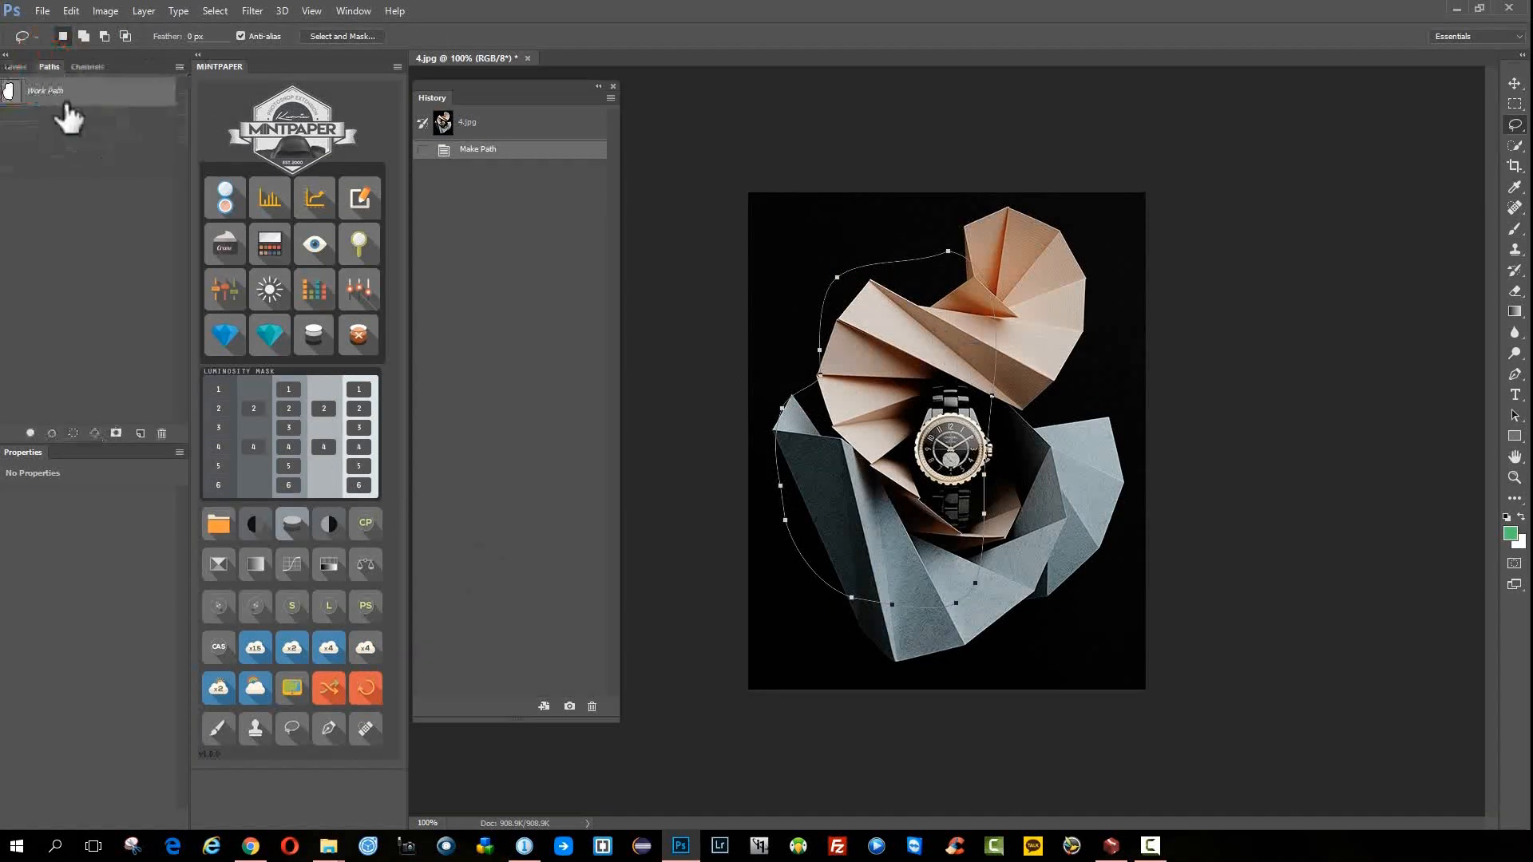
left_click(161, 434)
key("Return")
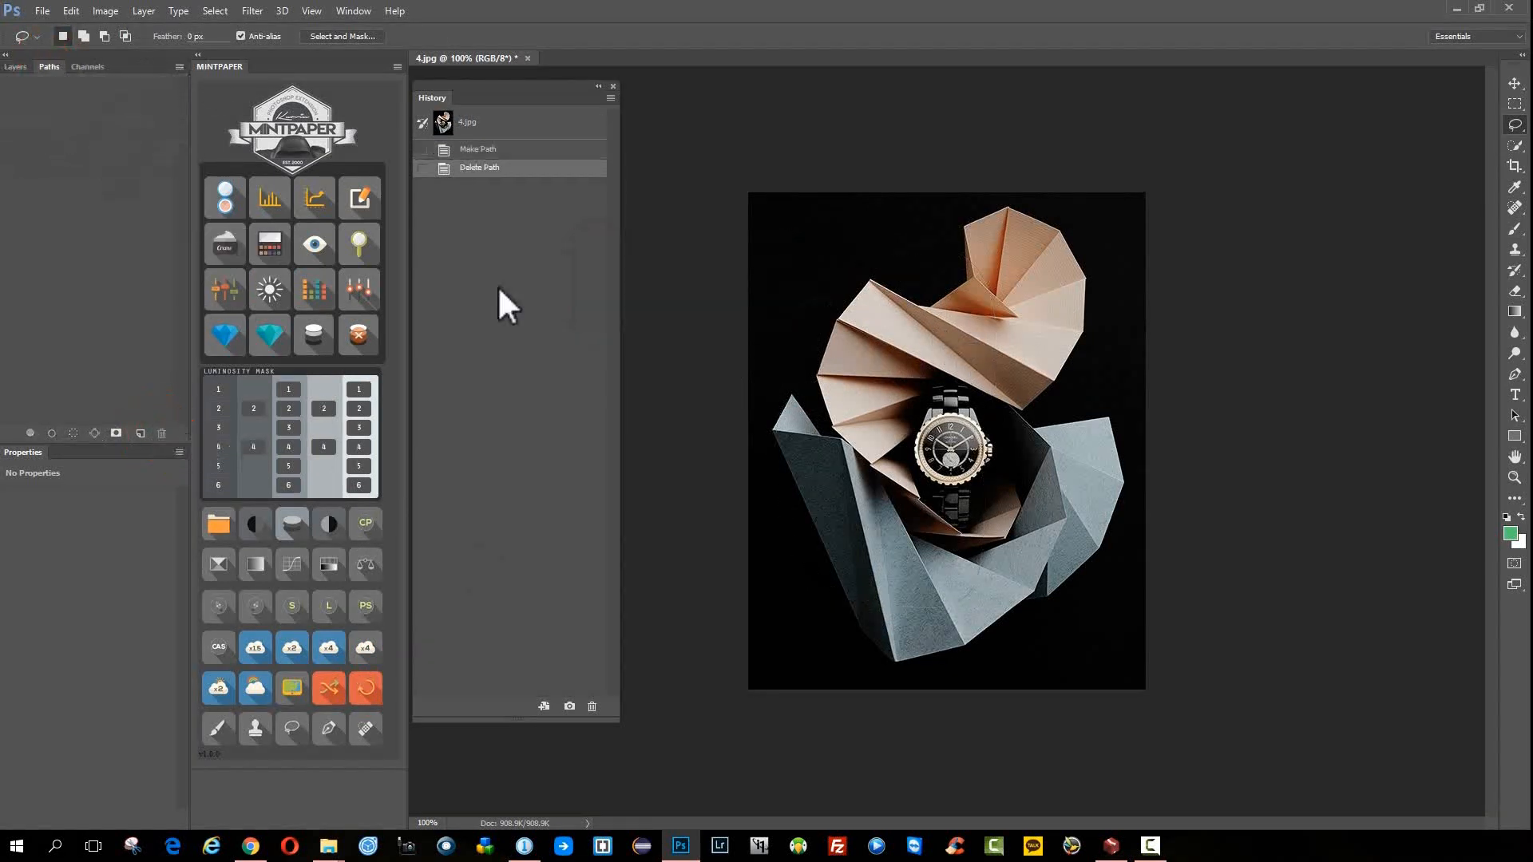
left_click(13, 66)
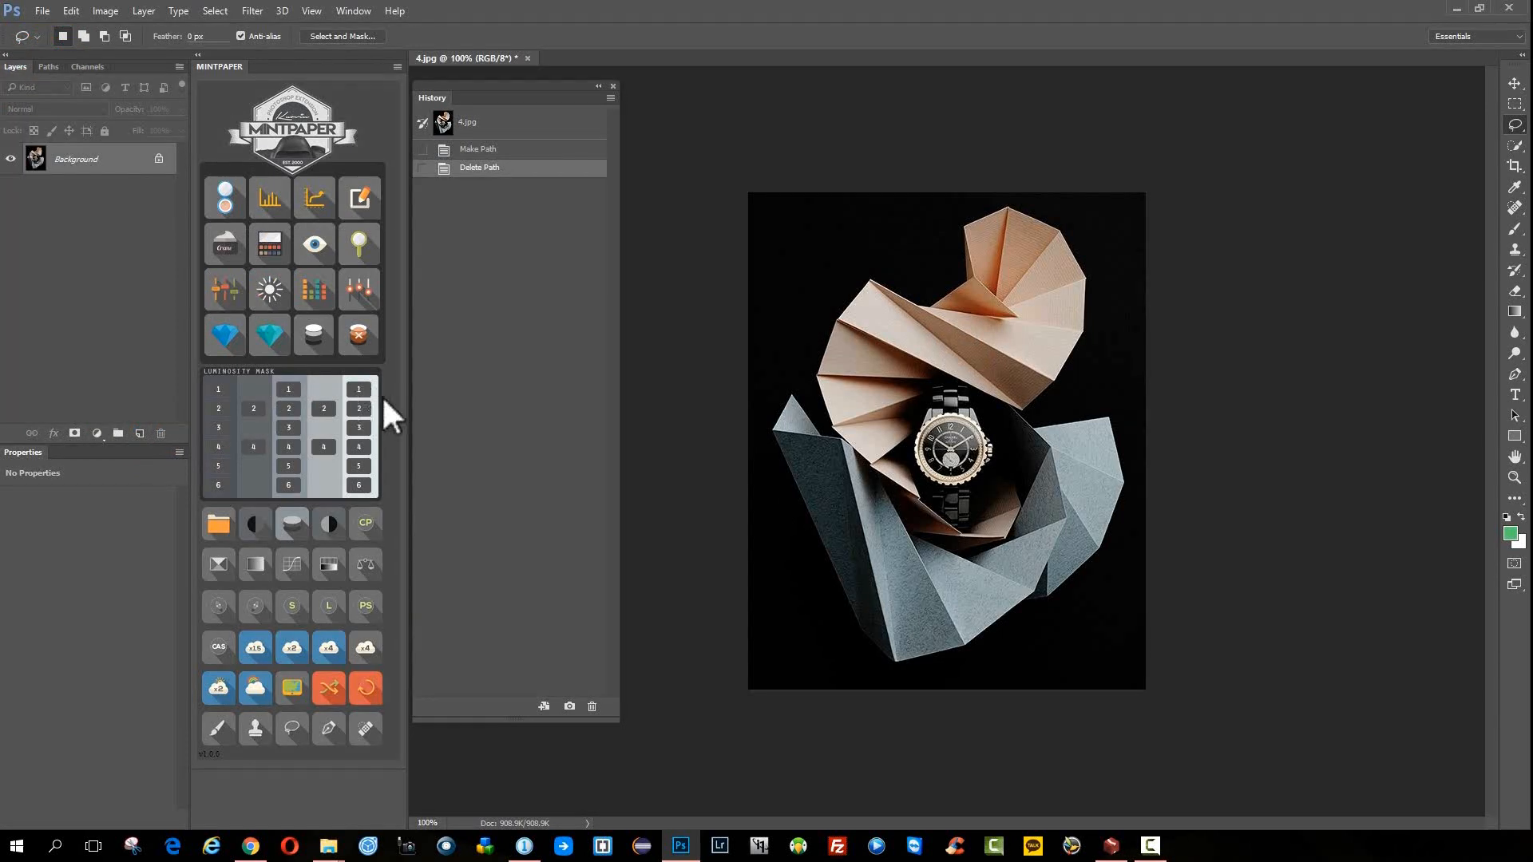
- Select the black background around the folded paper with Quick Selection, adding its lower-left area with the Magic Wand
key("w")
left_click(822, 267)
left_click(1095, 229)
left_click(1147, 592)
left_click(1047, 660)
left_click(817, 643)
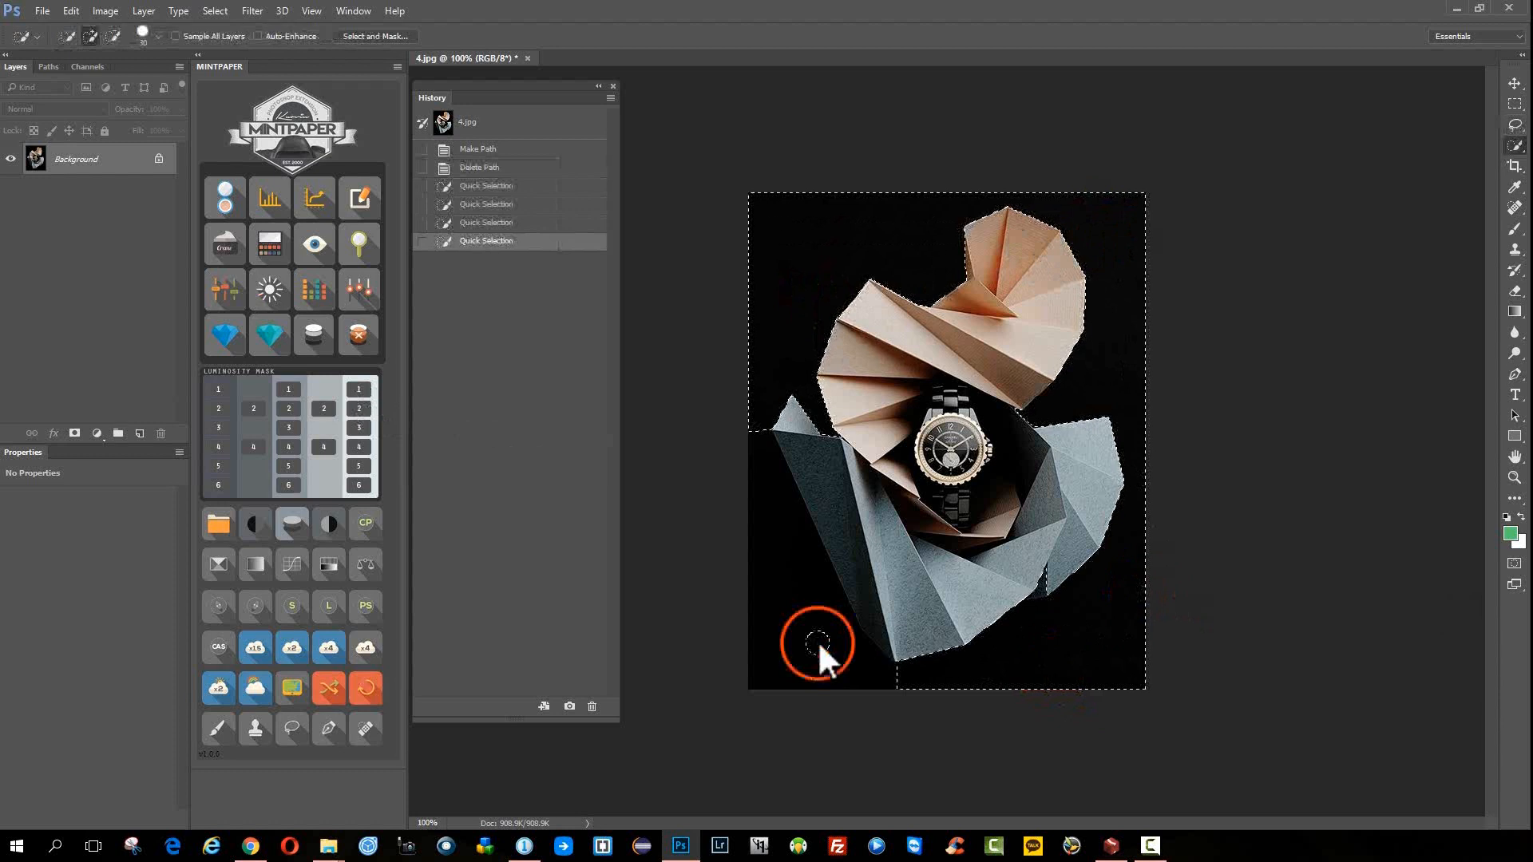
key("ctrl+z")
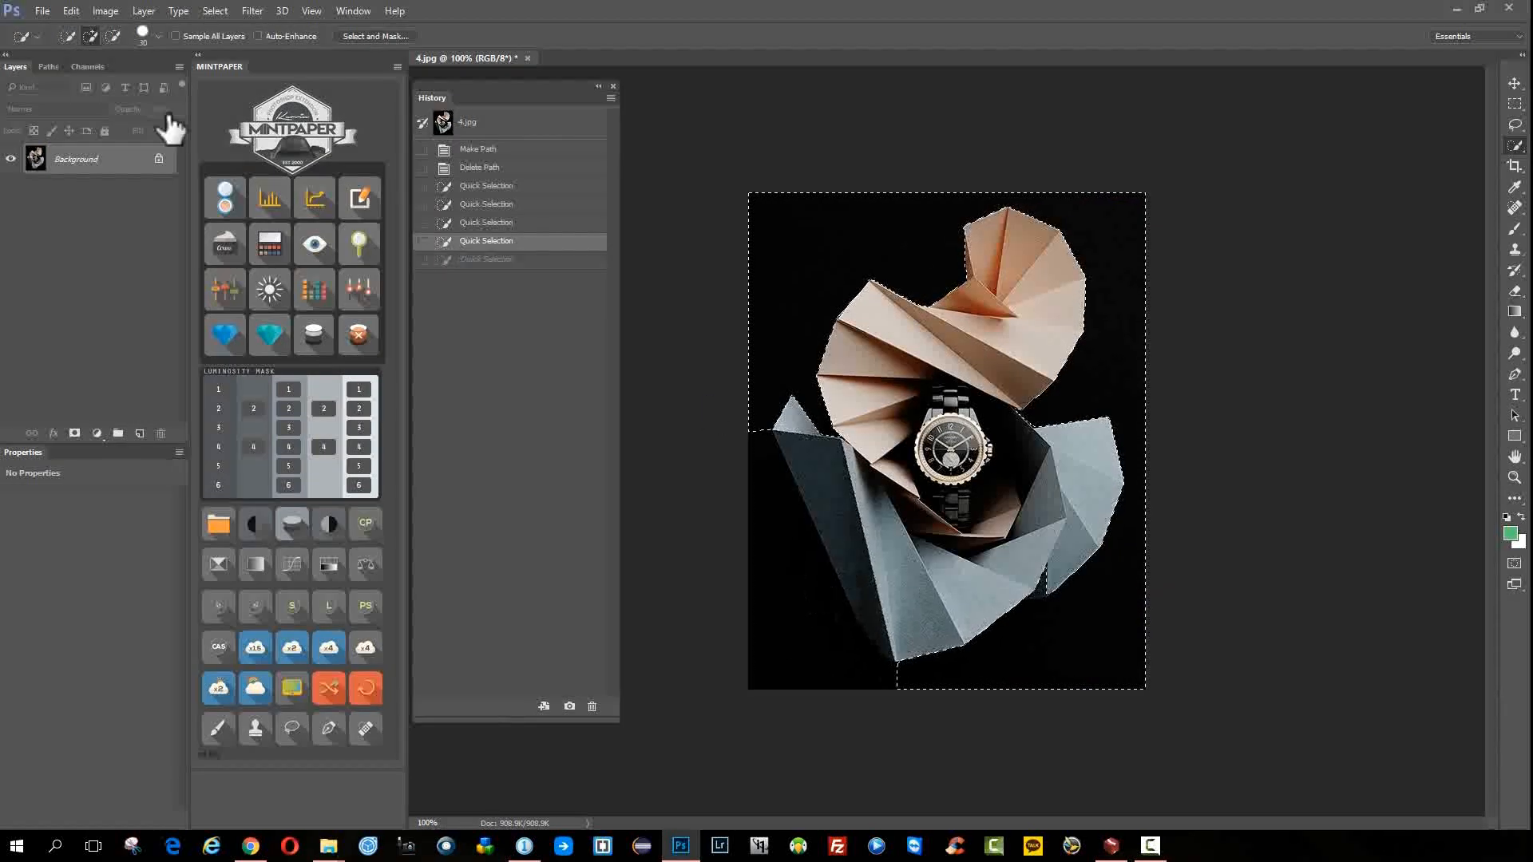
key("shift+w")
left_click(780, 575)
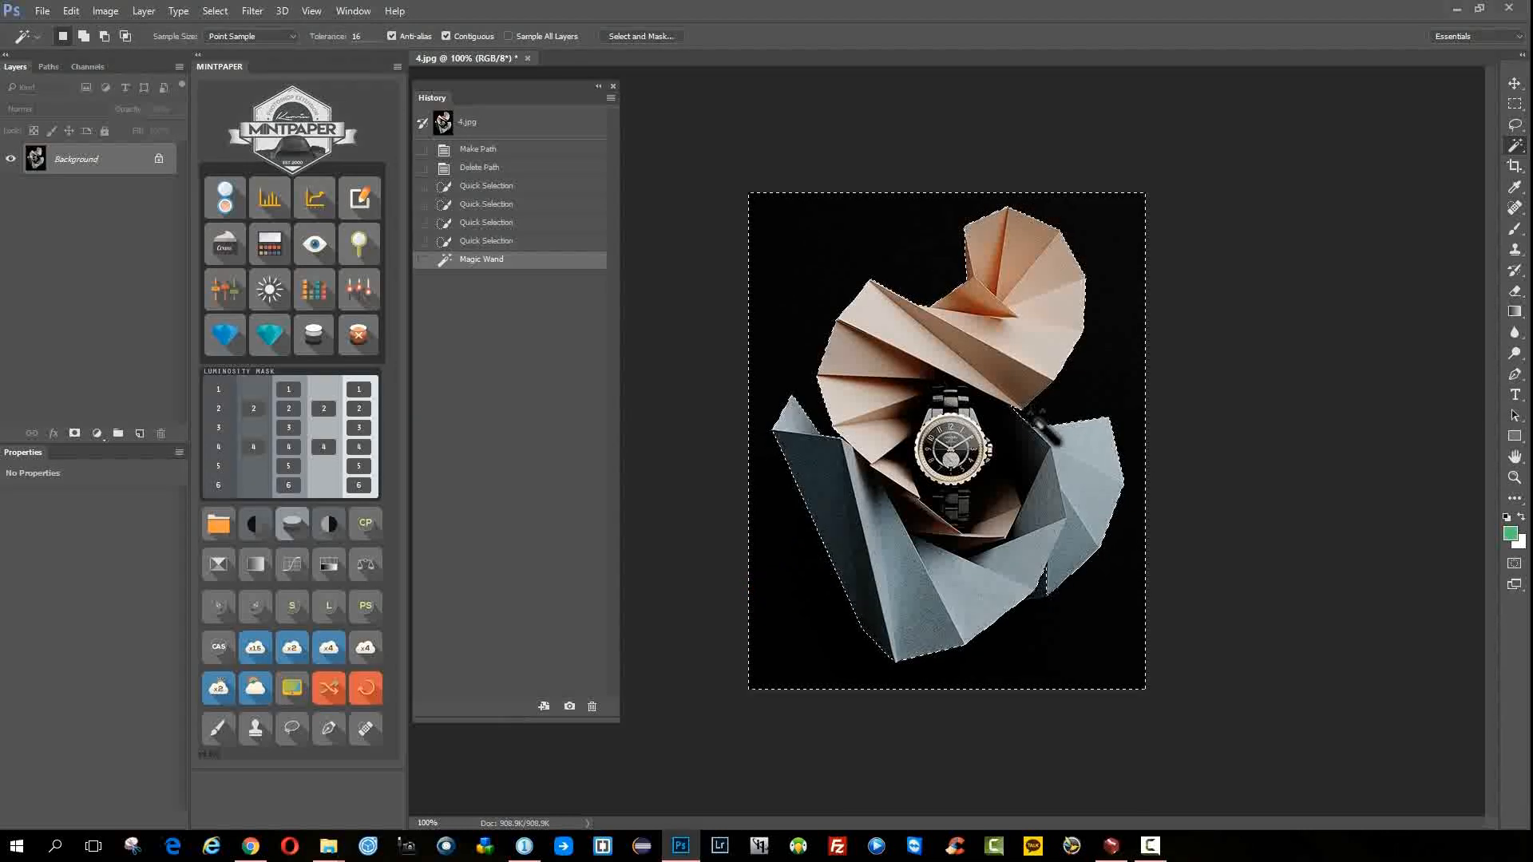
- Invert the selection to the folded paper, convert it to a path with Create Path and load that path as a selection
key("ctrl+shift+i")
left_click(366, 686)
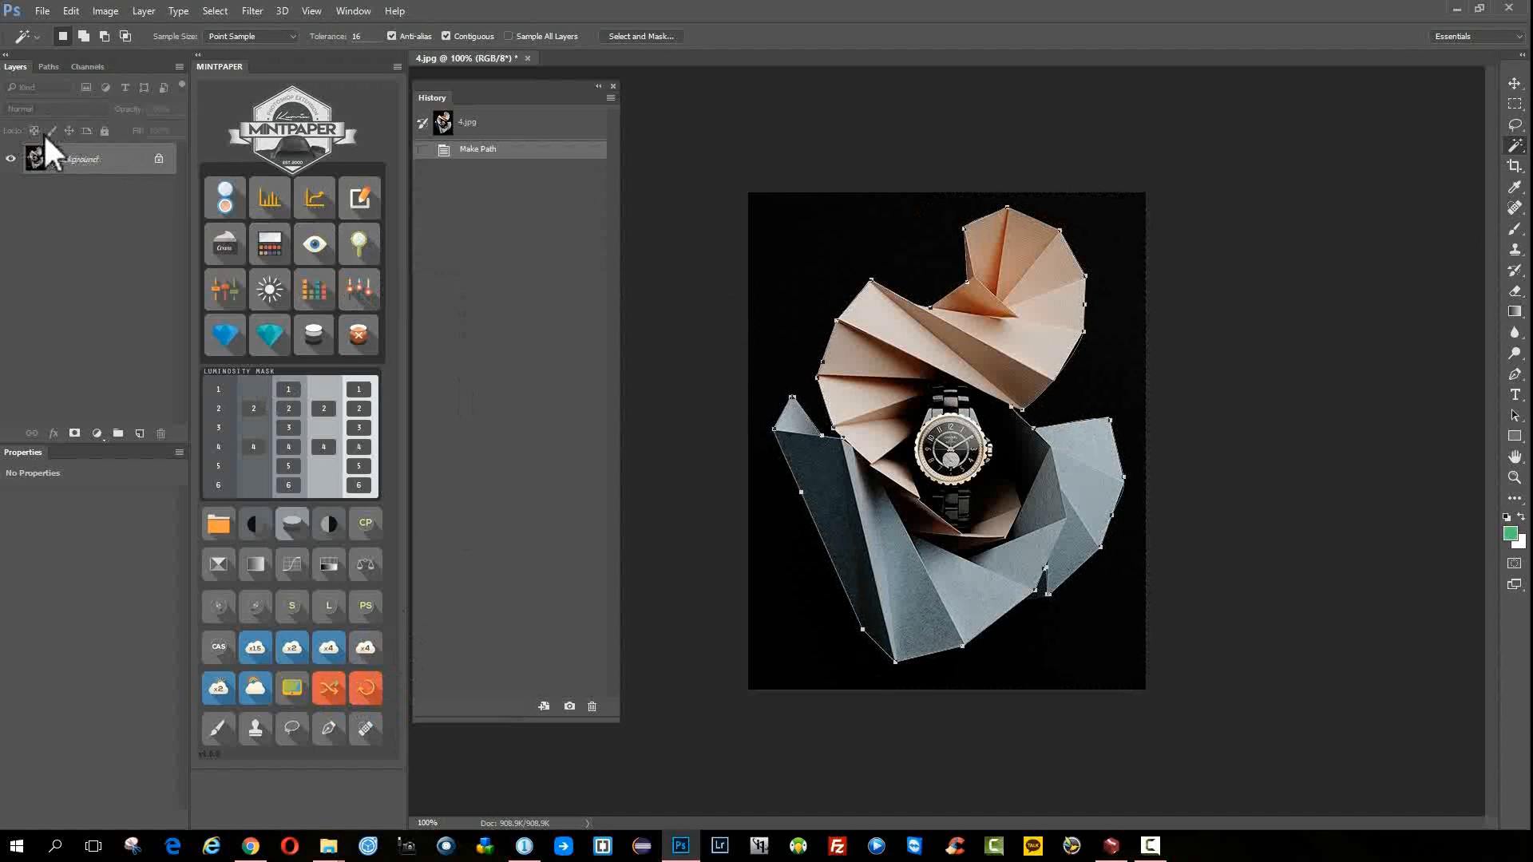
left_click(46, 63)
left_click(11, 88, "ctrl")
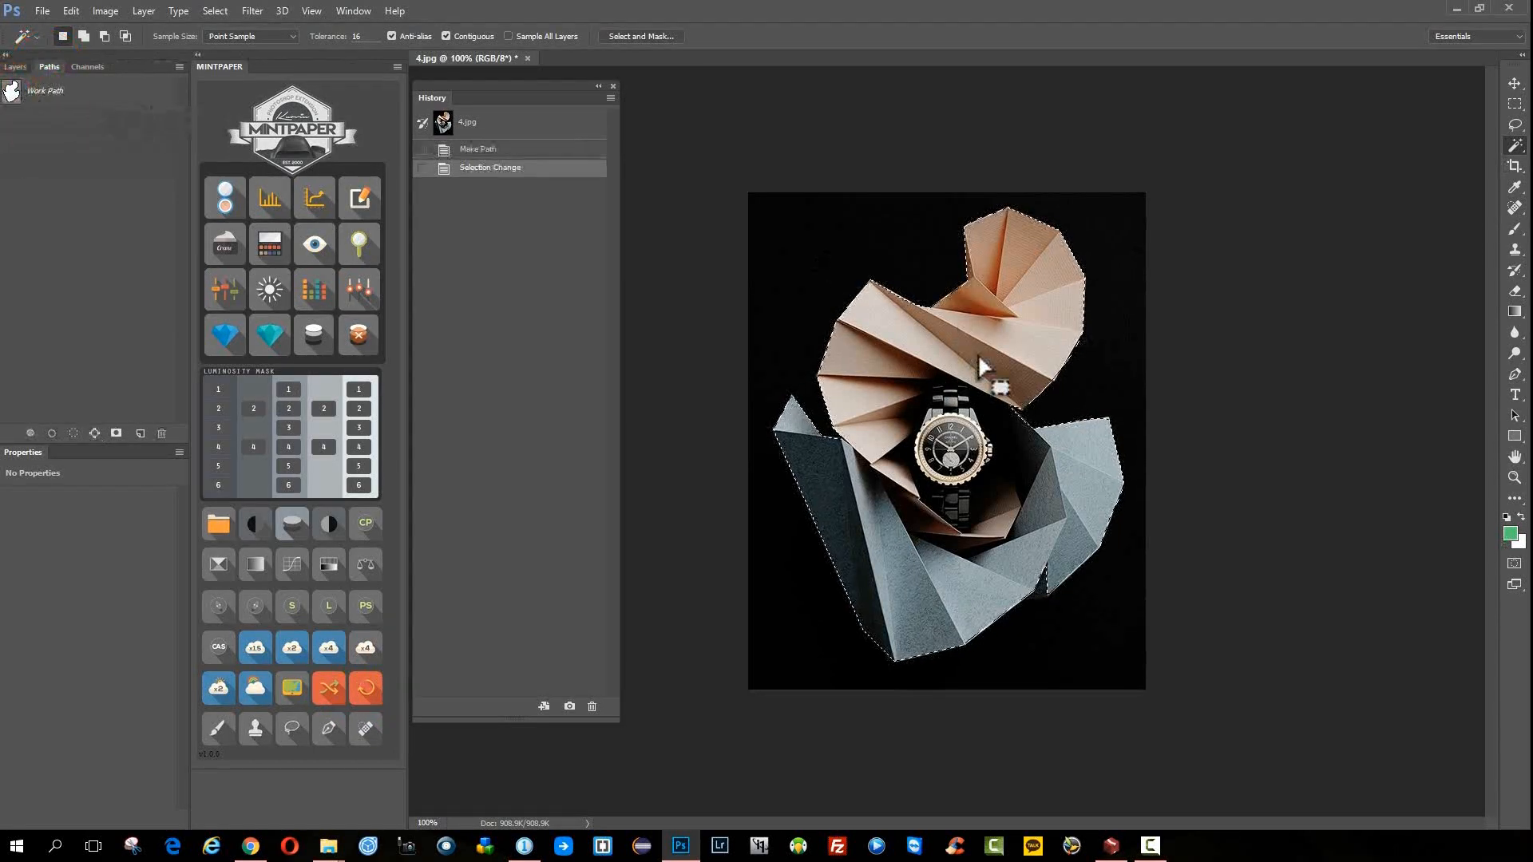
- Close 4.jpg without saving and open 2.jpg again
key("ctrl+w")
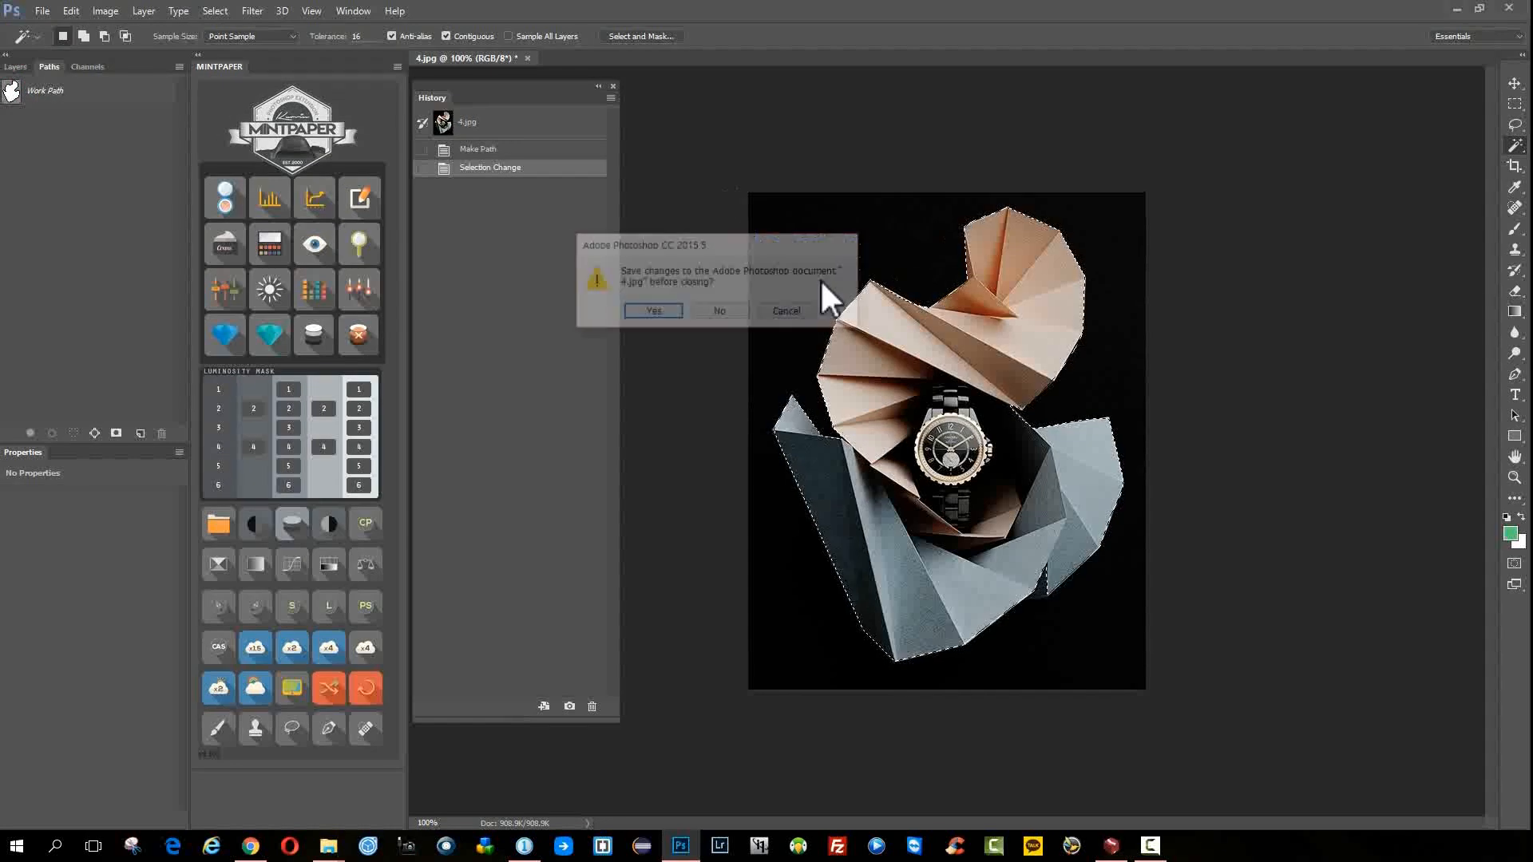
left_click(720, 310)
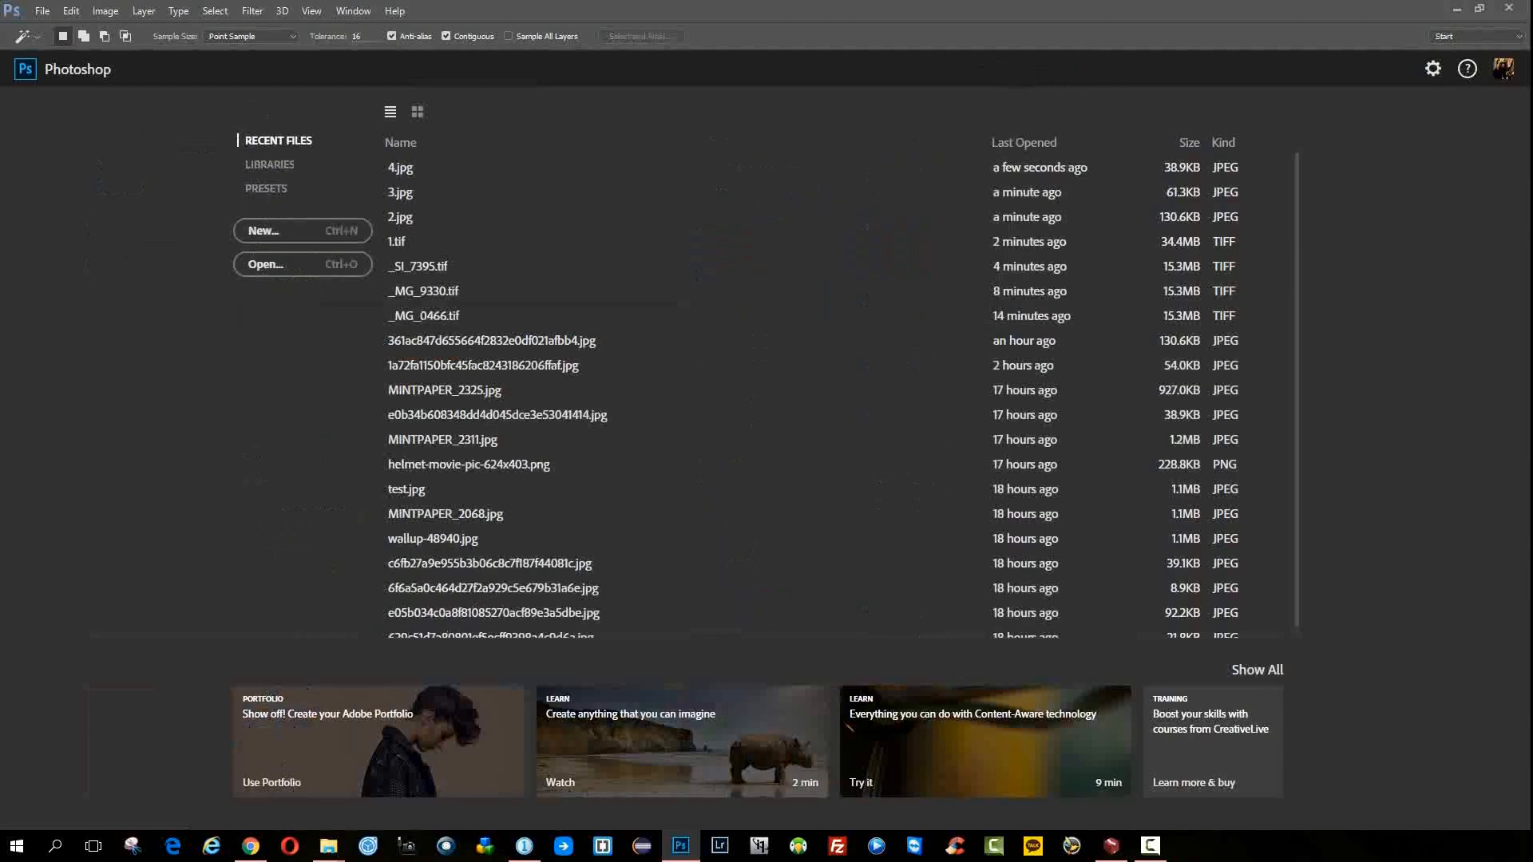
left_click_drag(325, 62, 353, 505)
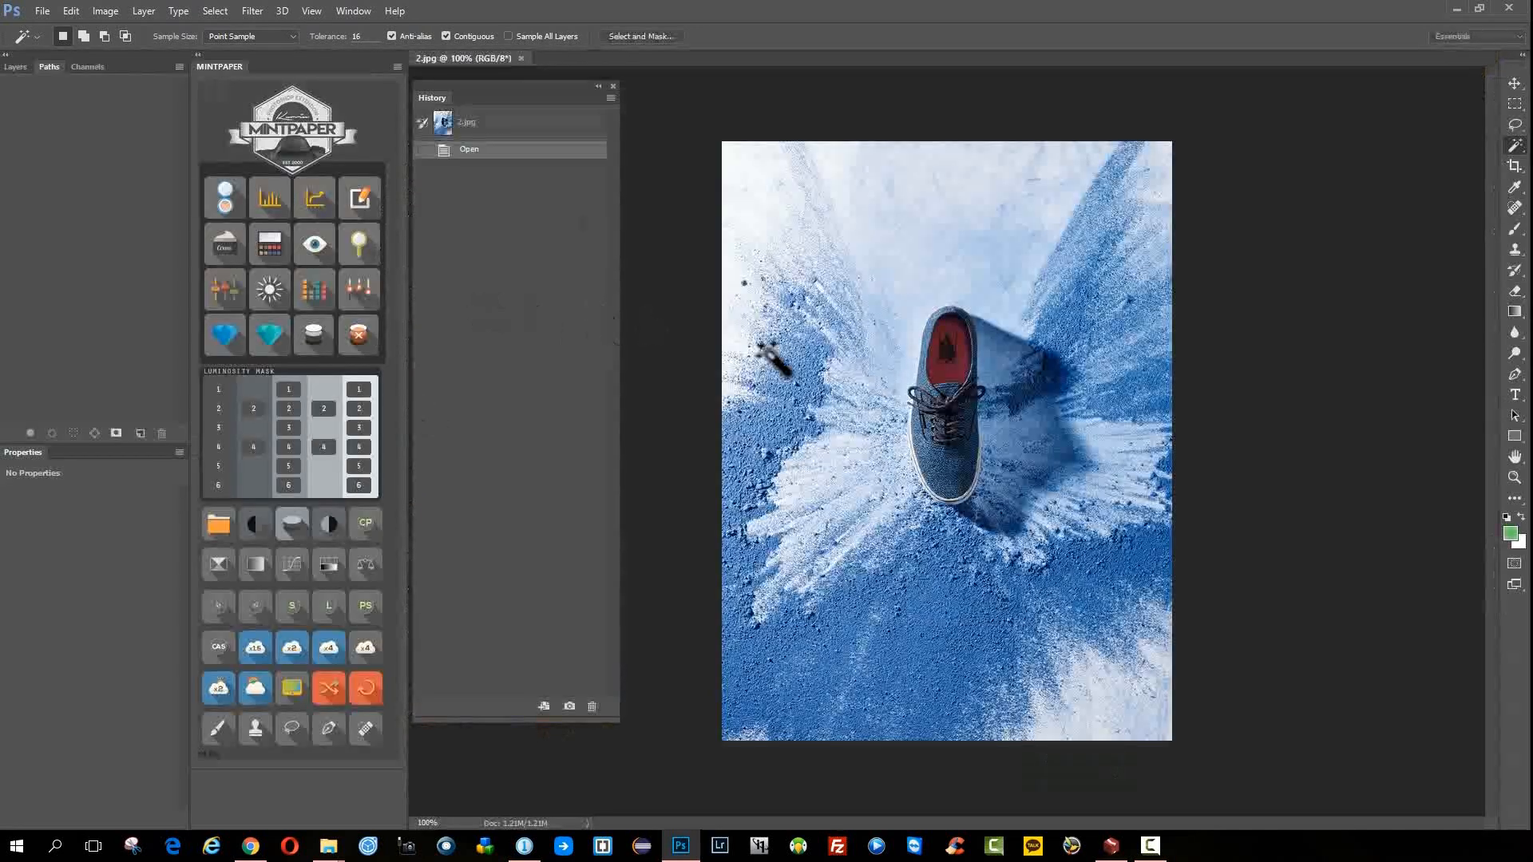
- Select the left half of the shoe photo with a rectangular marquee and save the selection as a new channel named Left
key("m")
mouse_move(1222, 767)
left_mouse_down()
mouse_move(964, 146)
mouse_move(937, 130)
mouse_move(1245, 758)
left_mouse_up()
key("ctrl+d")
left_click_drag(1057, 650, 1070, 667)
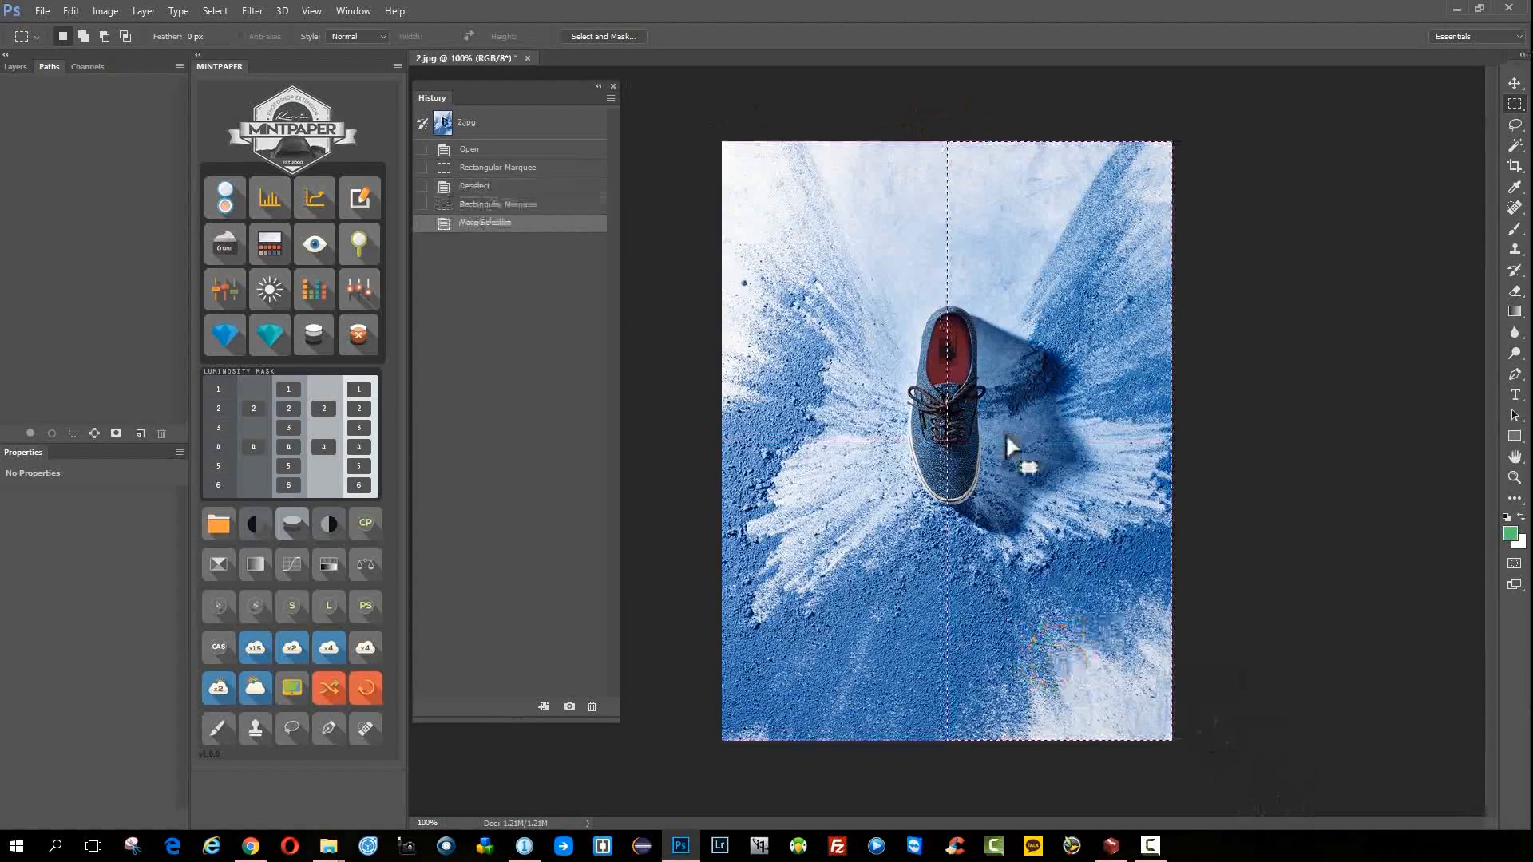
left_click_drag(671, 76, 949, 803)
left_click(301, 603)
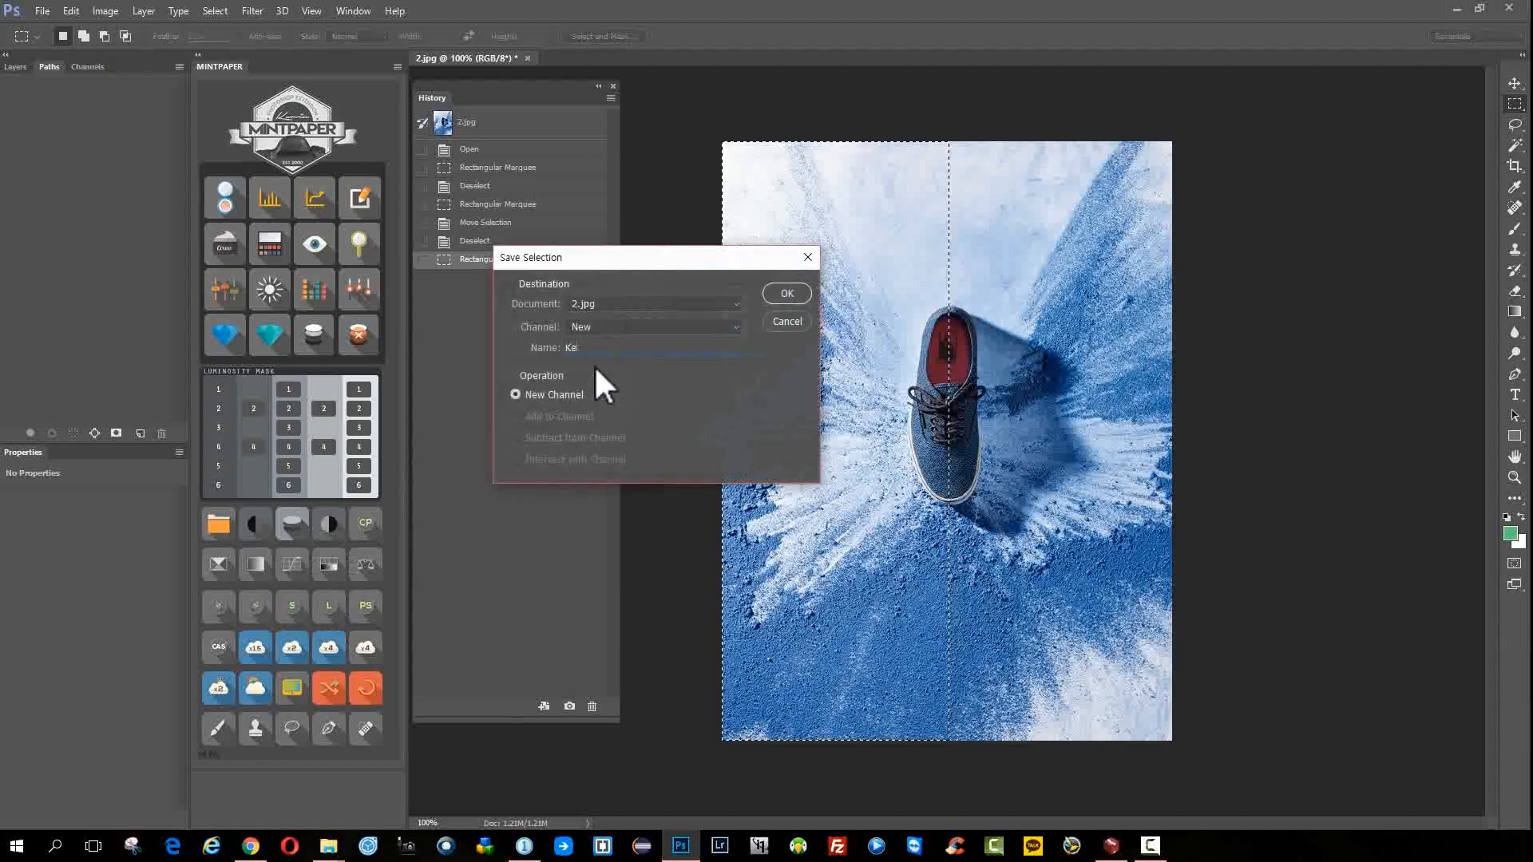
key("Return")
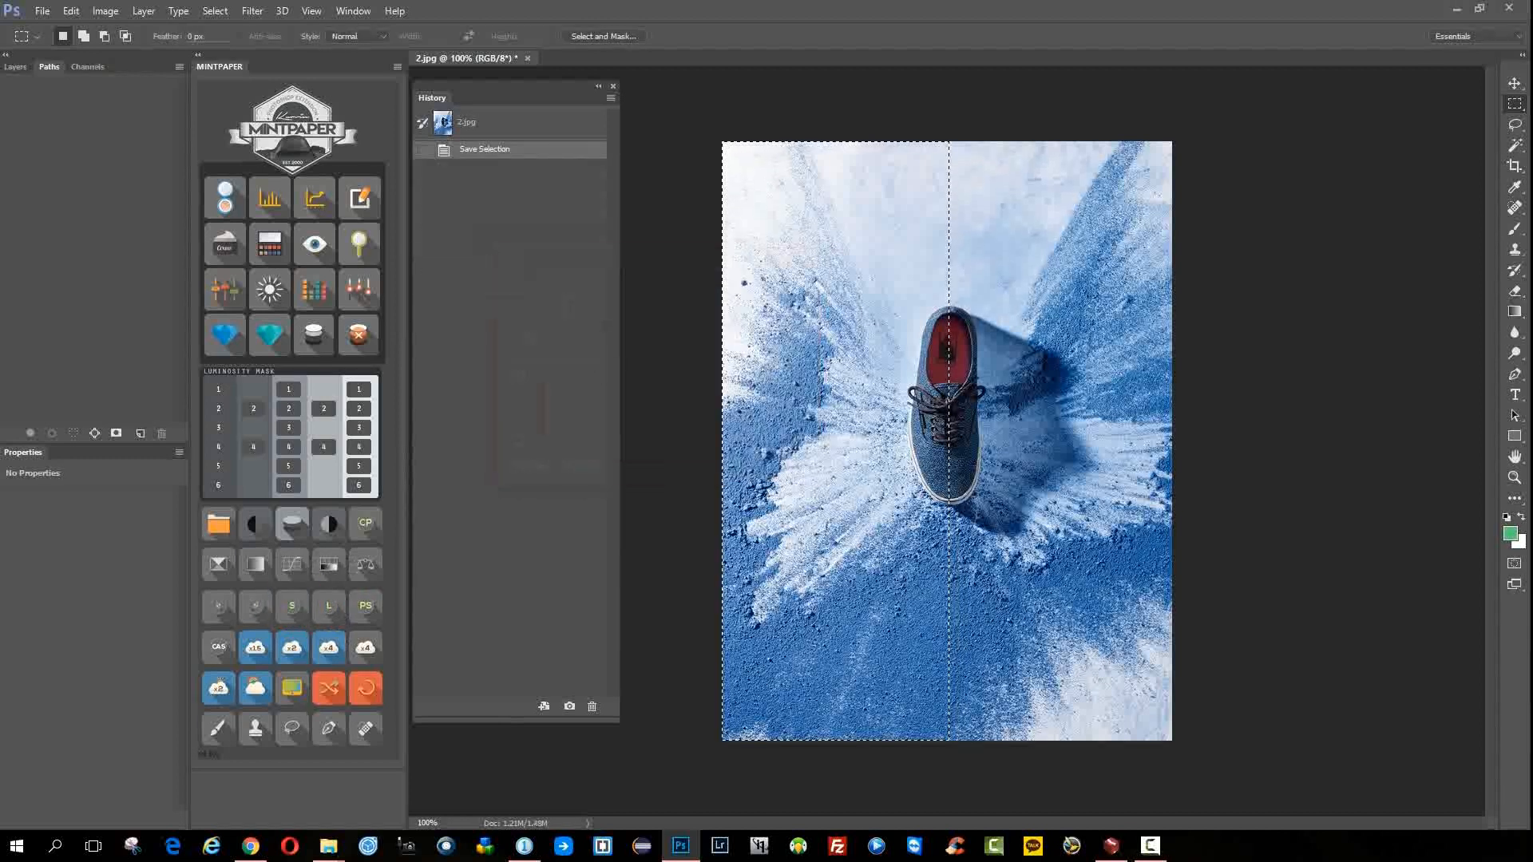
- Select the right half of the shoe photo and paste it into the saved Left selection with the panel's PS tool
left_click(1150, 445)
left_click_drag(1211, 767, 951, 142)
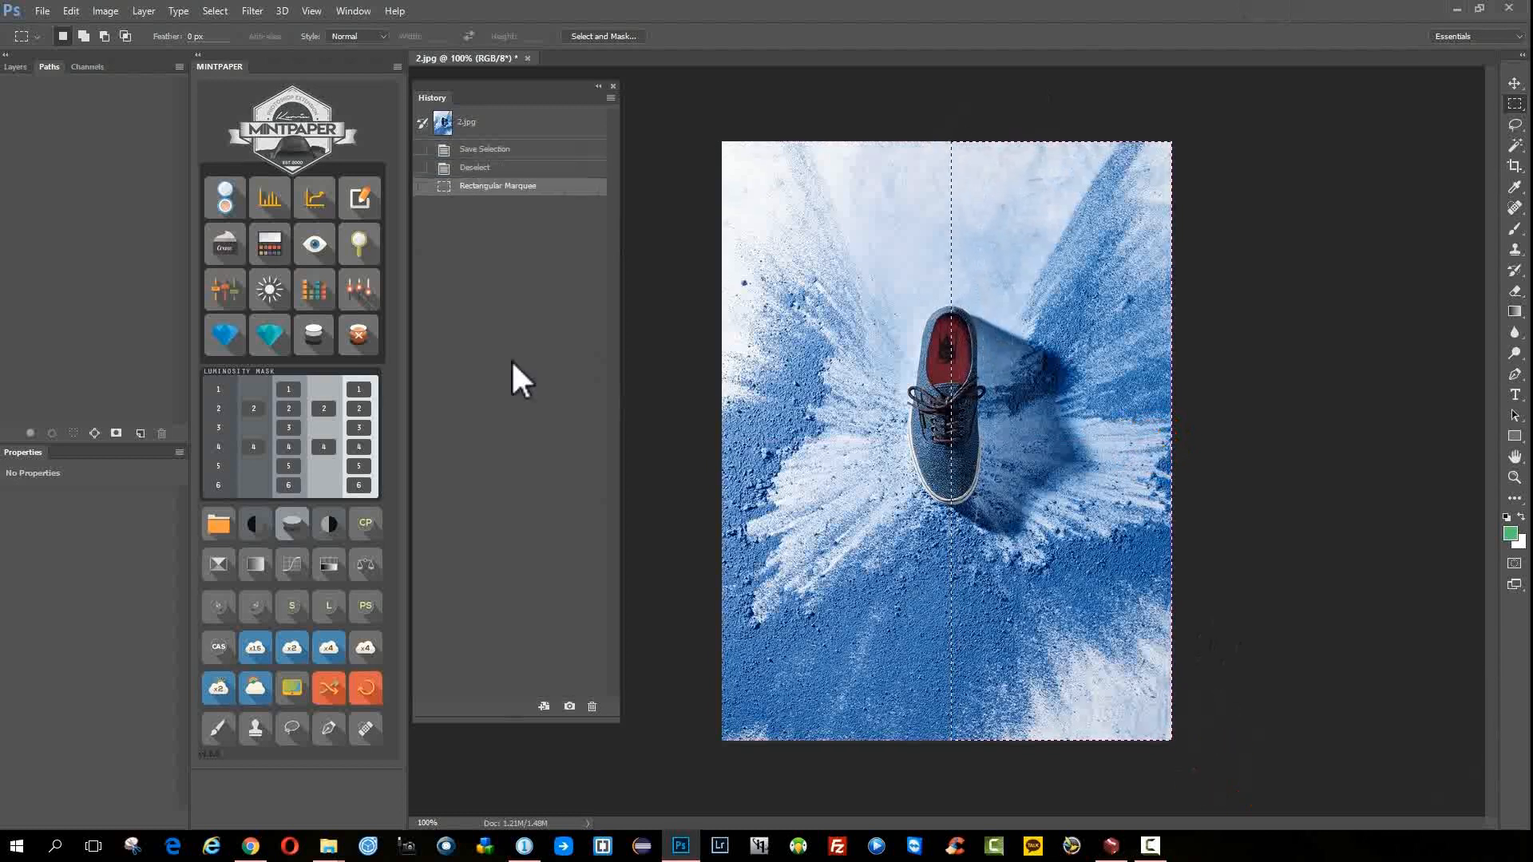
left_click(367, 607)
left_click(598, 246)
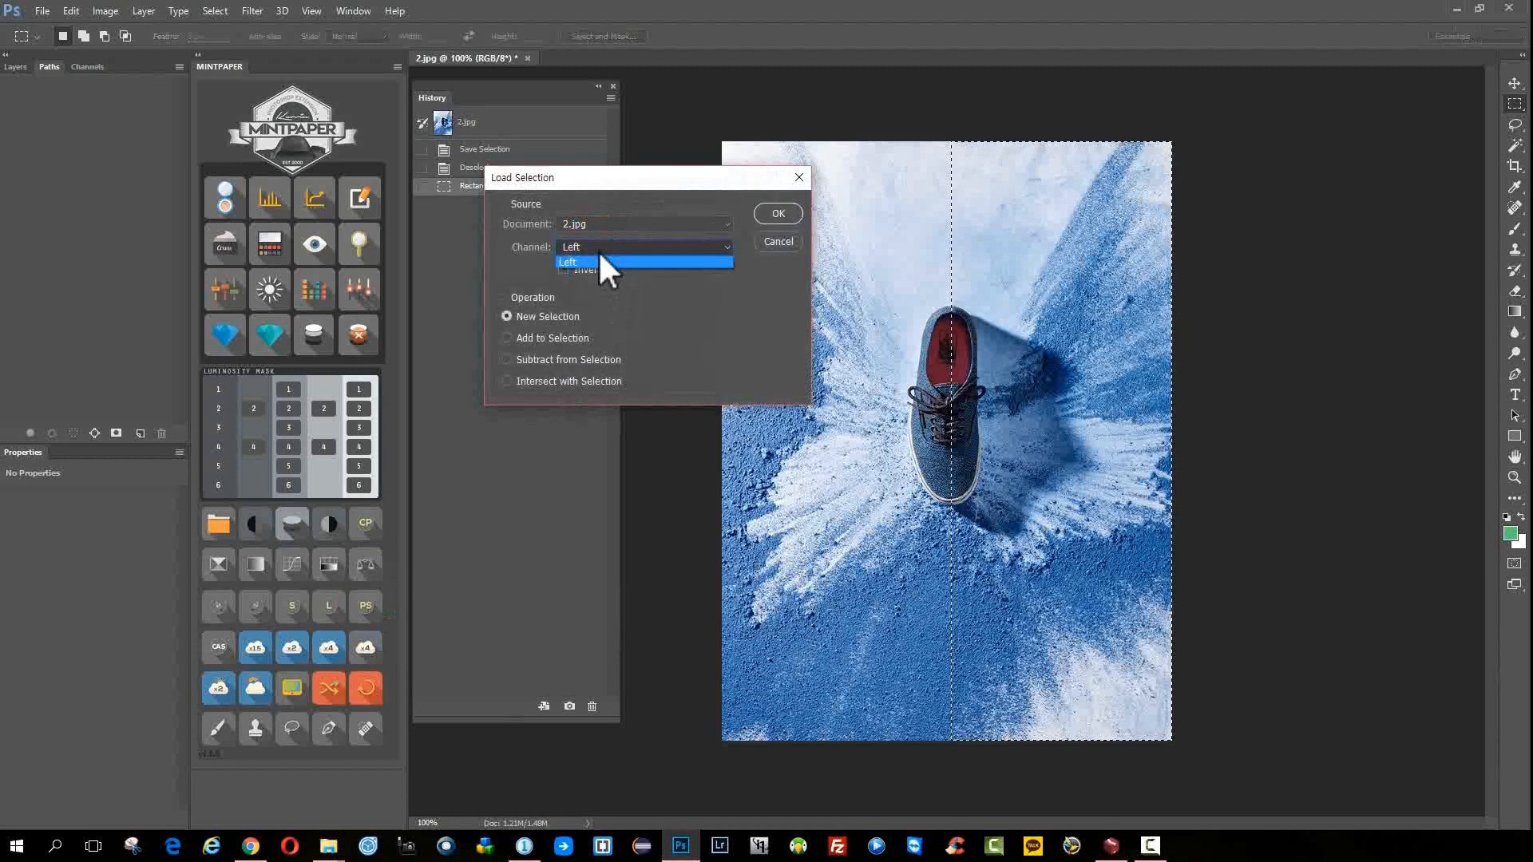
left_click(602, 260)
left_click(778, 213)
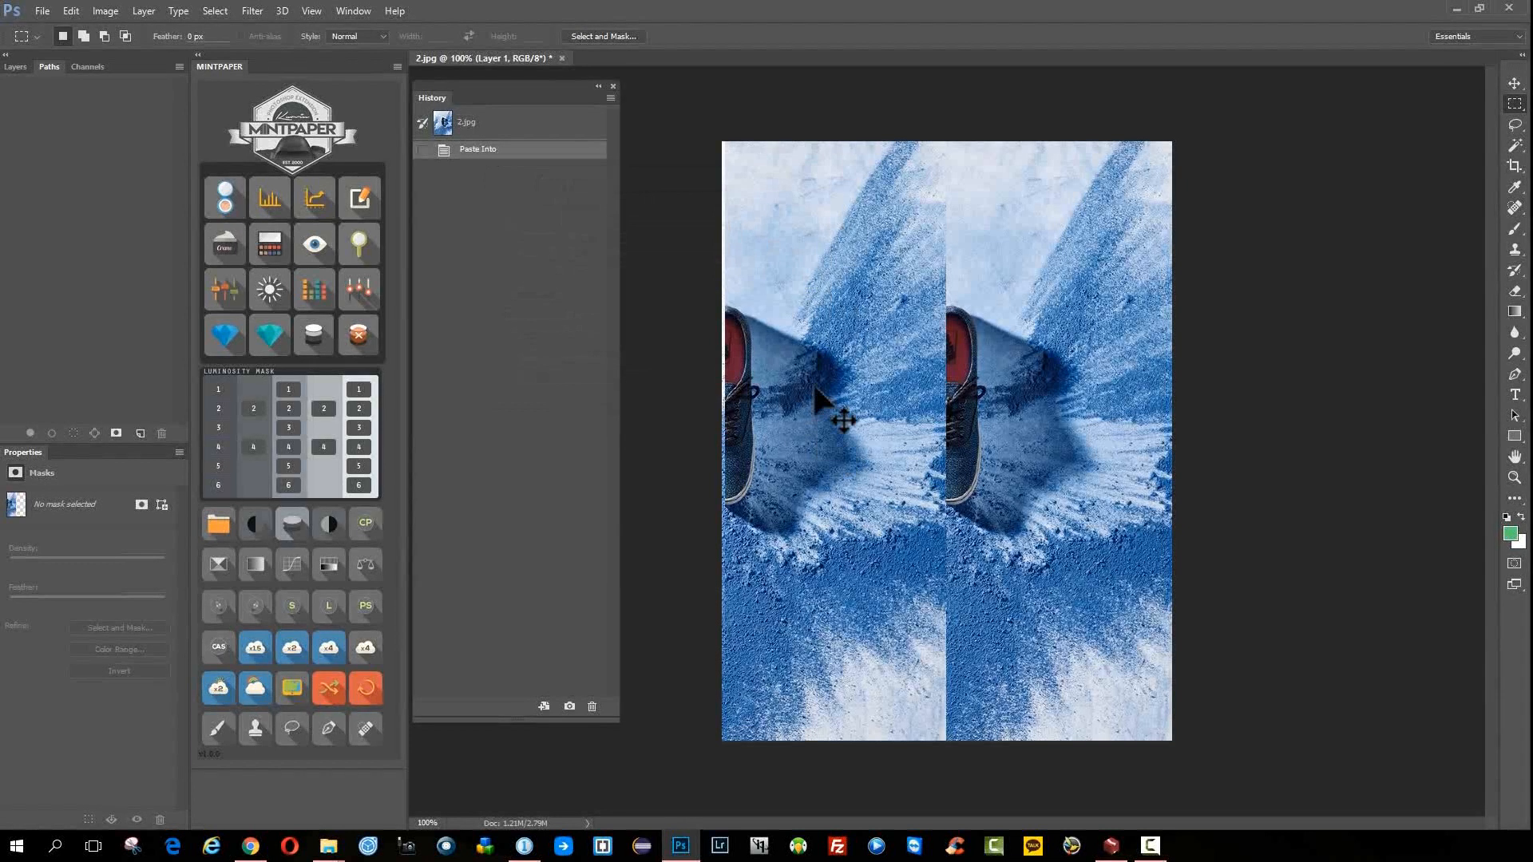
- Flip the pasted half horizontally so it mirrors the right half of the photo
key("ctrl+t")
right_click(802, 366)
left_click(905, 612)
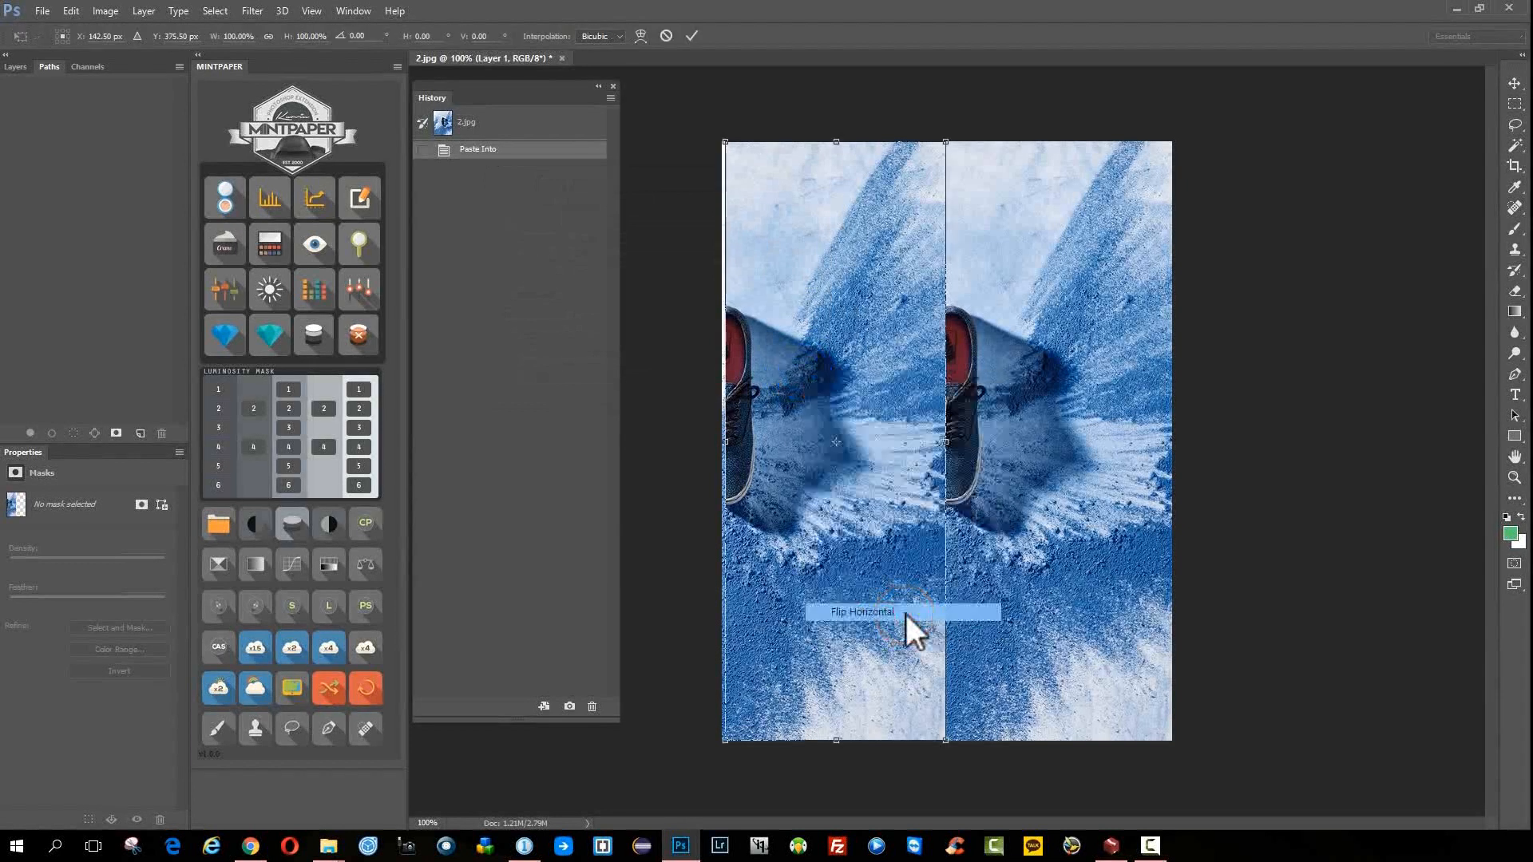
key("Return")
- Crop off the thin strip along the mirrored photo's left edge and marquee-select the lower part of the image
left_click_drag(1184, 685, 728, 101)
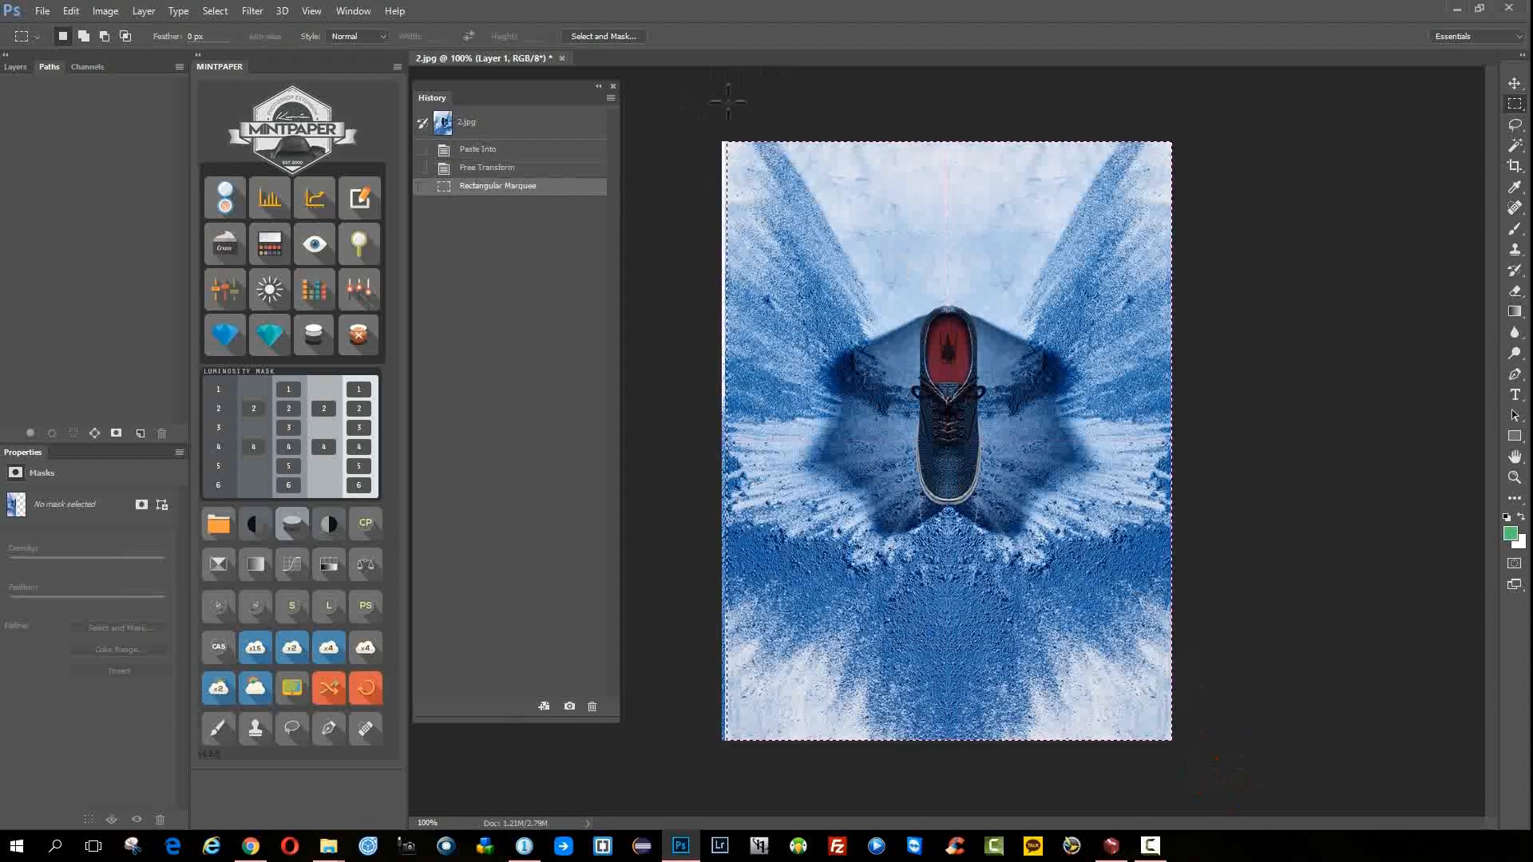
key("alt+i")
key("p")
key("ctrl+d")
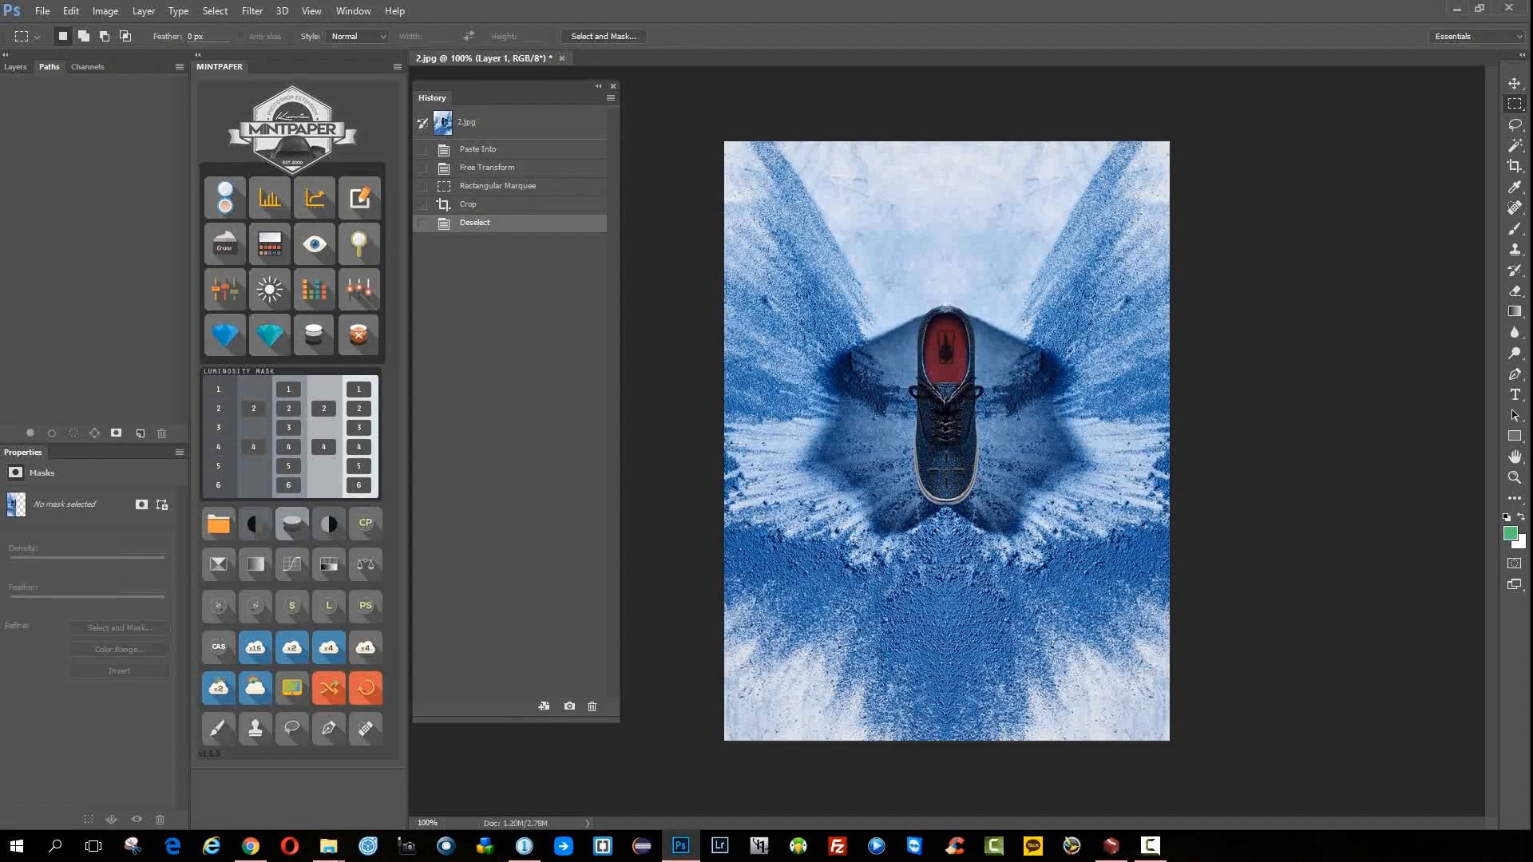
left_click_drag(1189, 750, 582, 453)
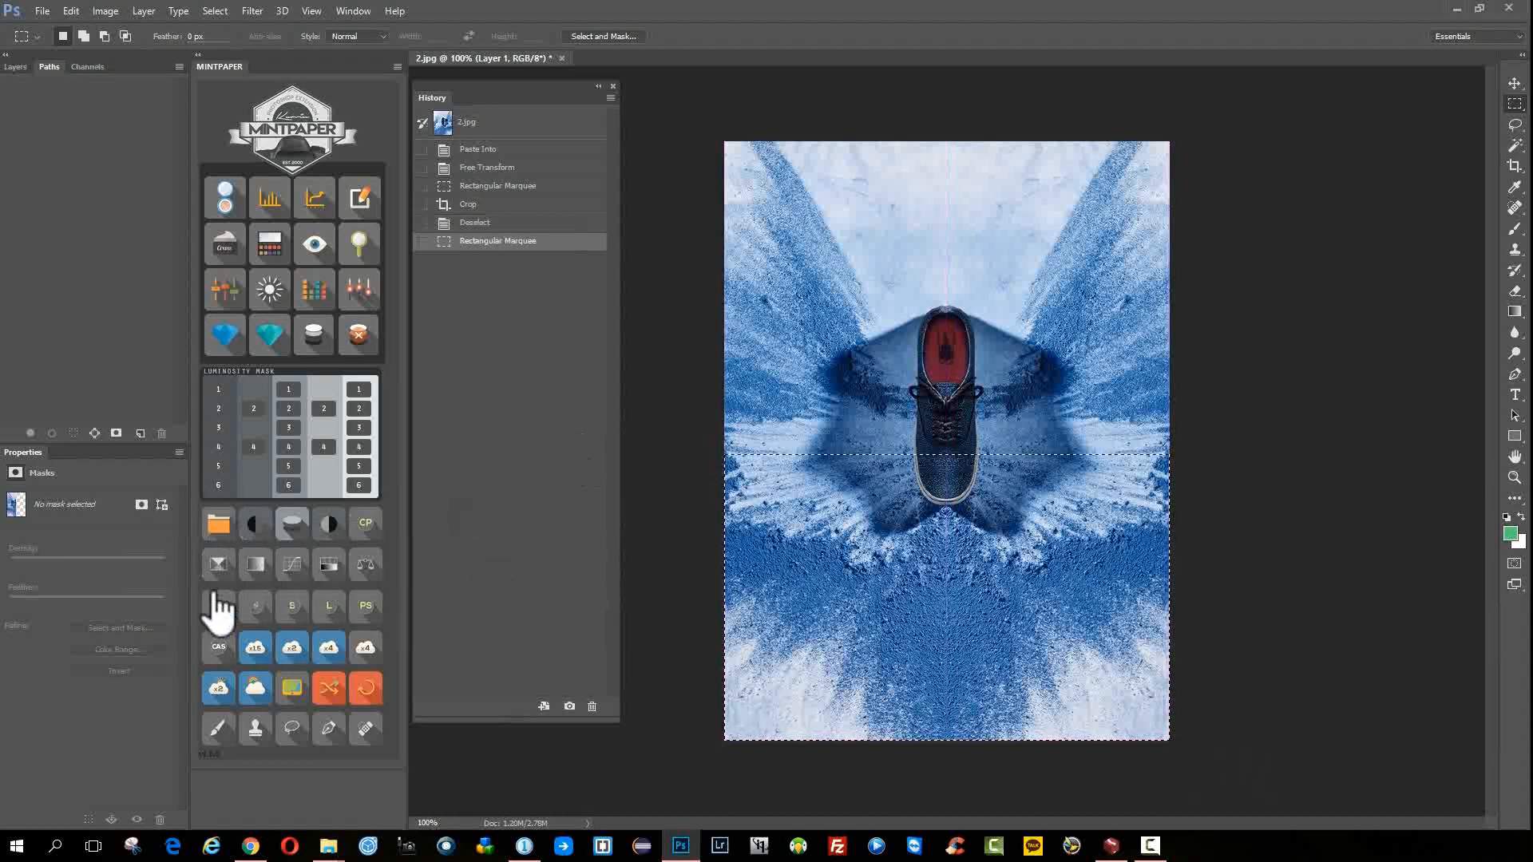
left_click(220, 648)
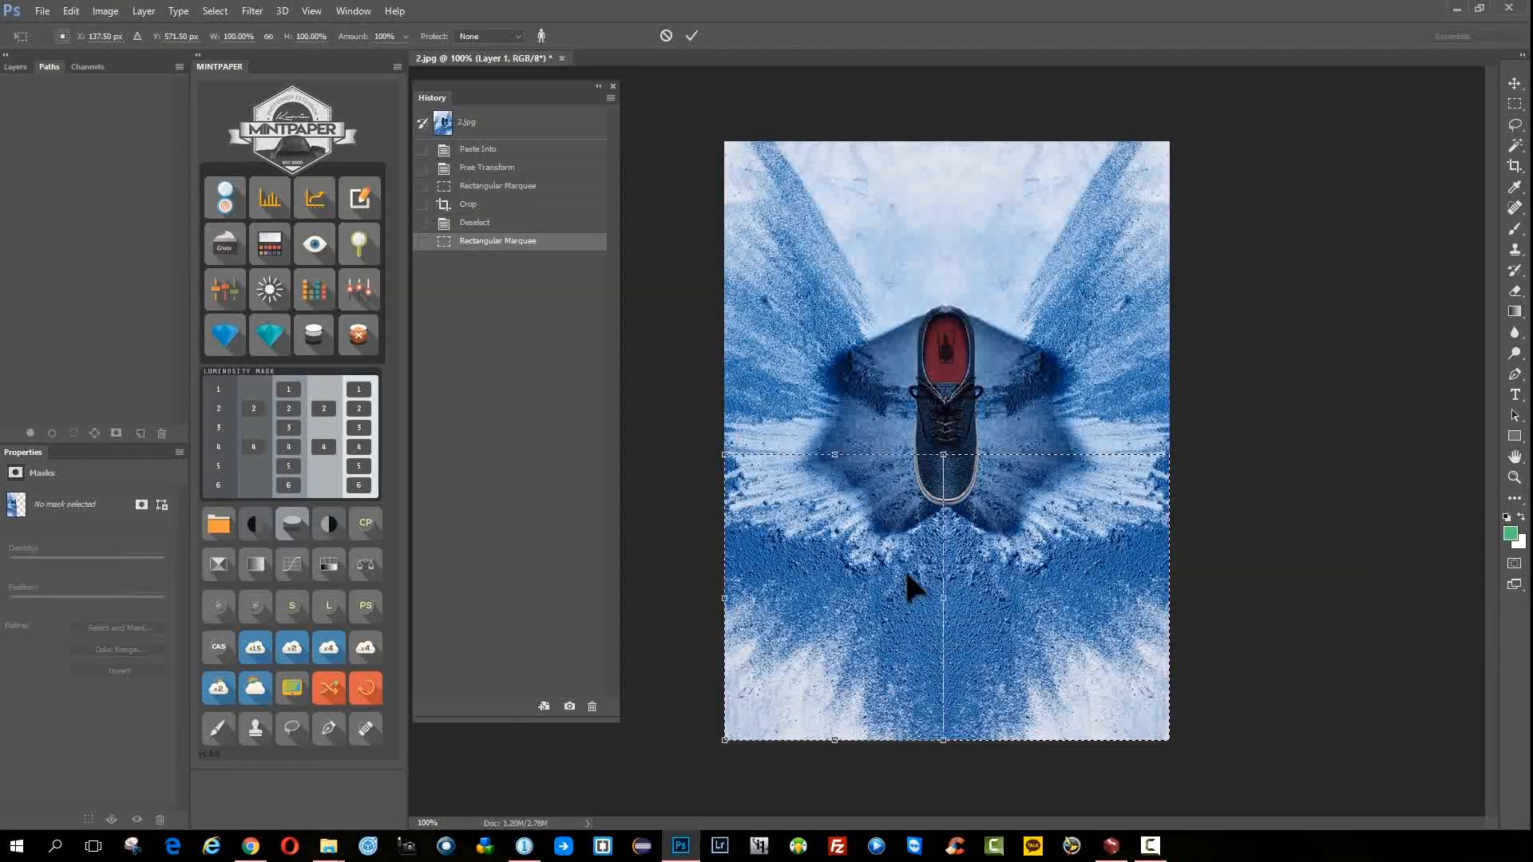
mouse_move(944, 741)
left_mouse_down()
mouse_move(950, 723)
mouse_move(947, 736)
left_mouse_up()
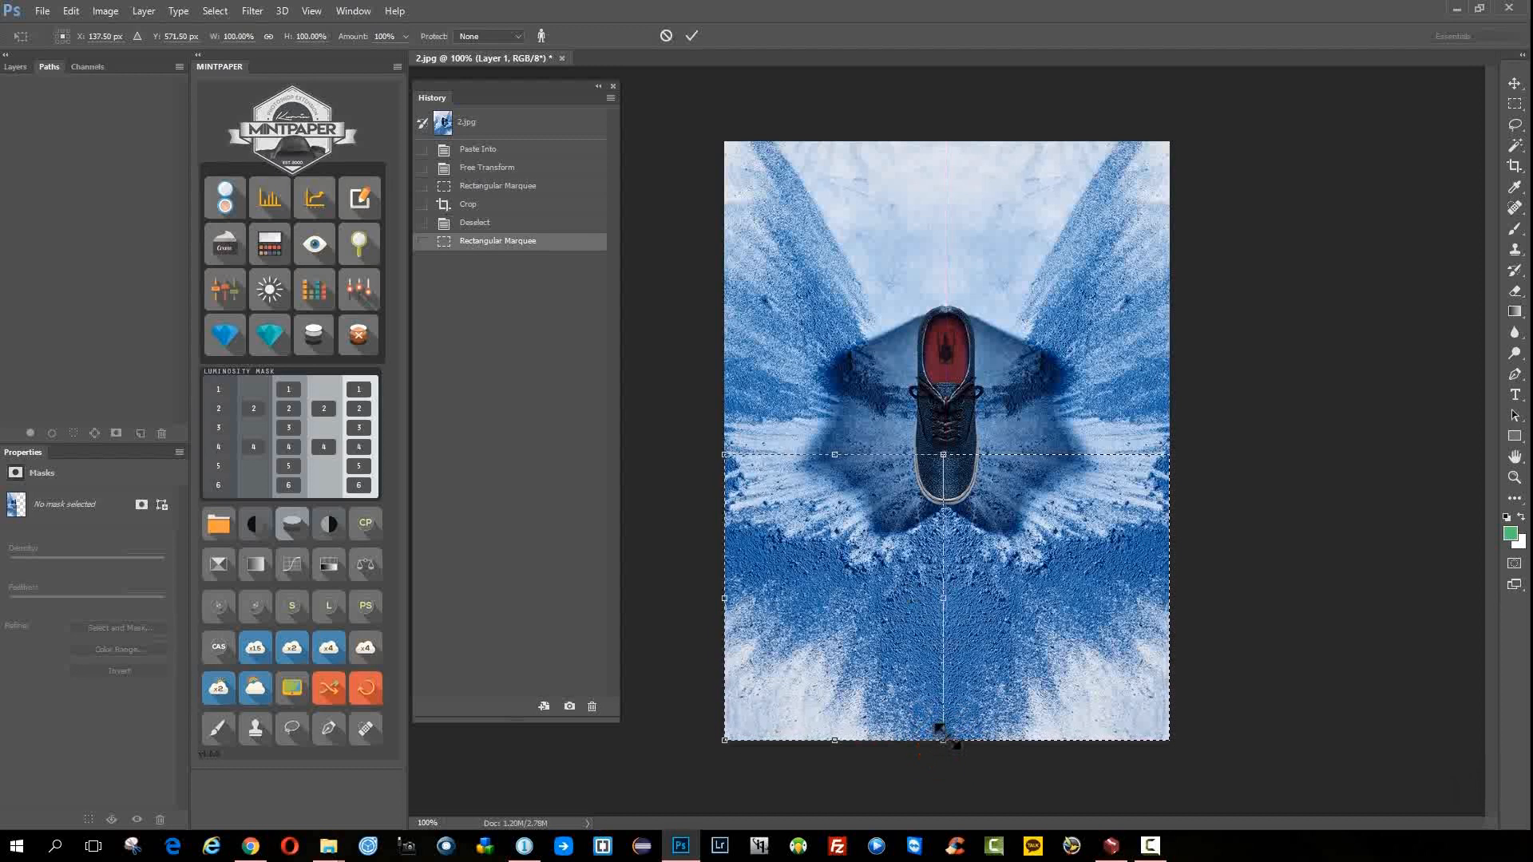
left_click(29, 67)
key("Return")
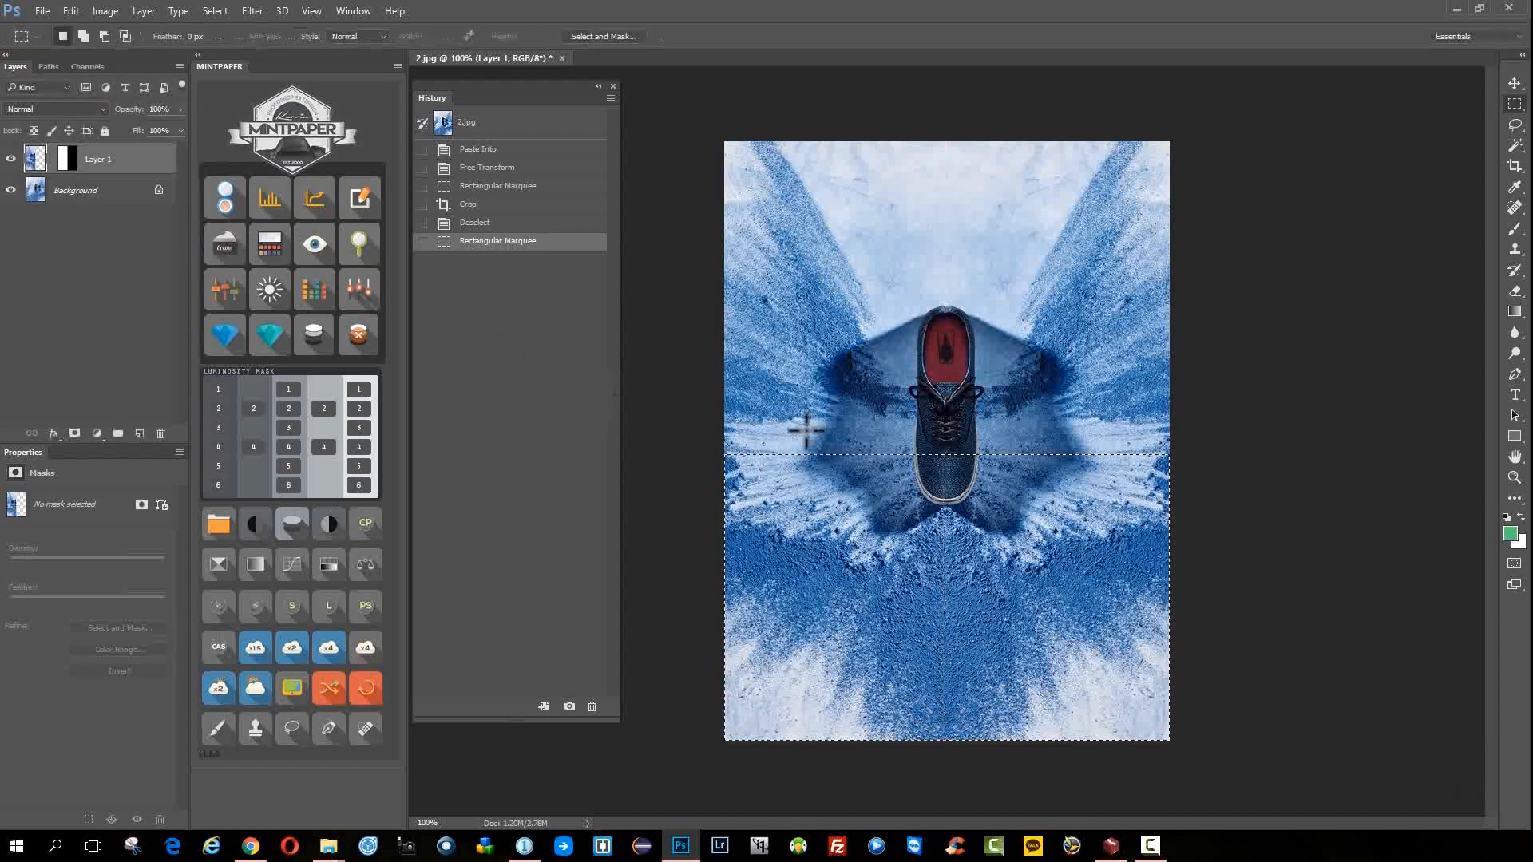
- Merge the visible layers, stretch the selected lower part slightly downward with Content-Aware Scale and deselect
key("ctrl+shift+e")
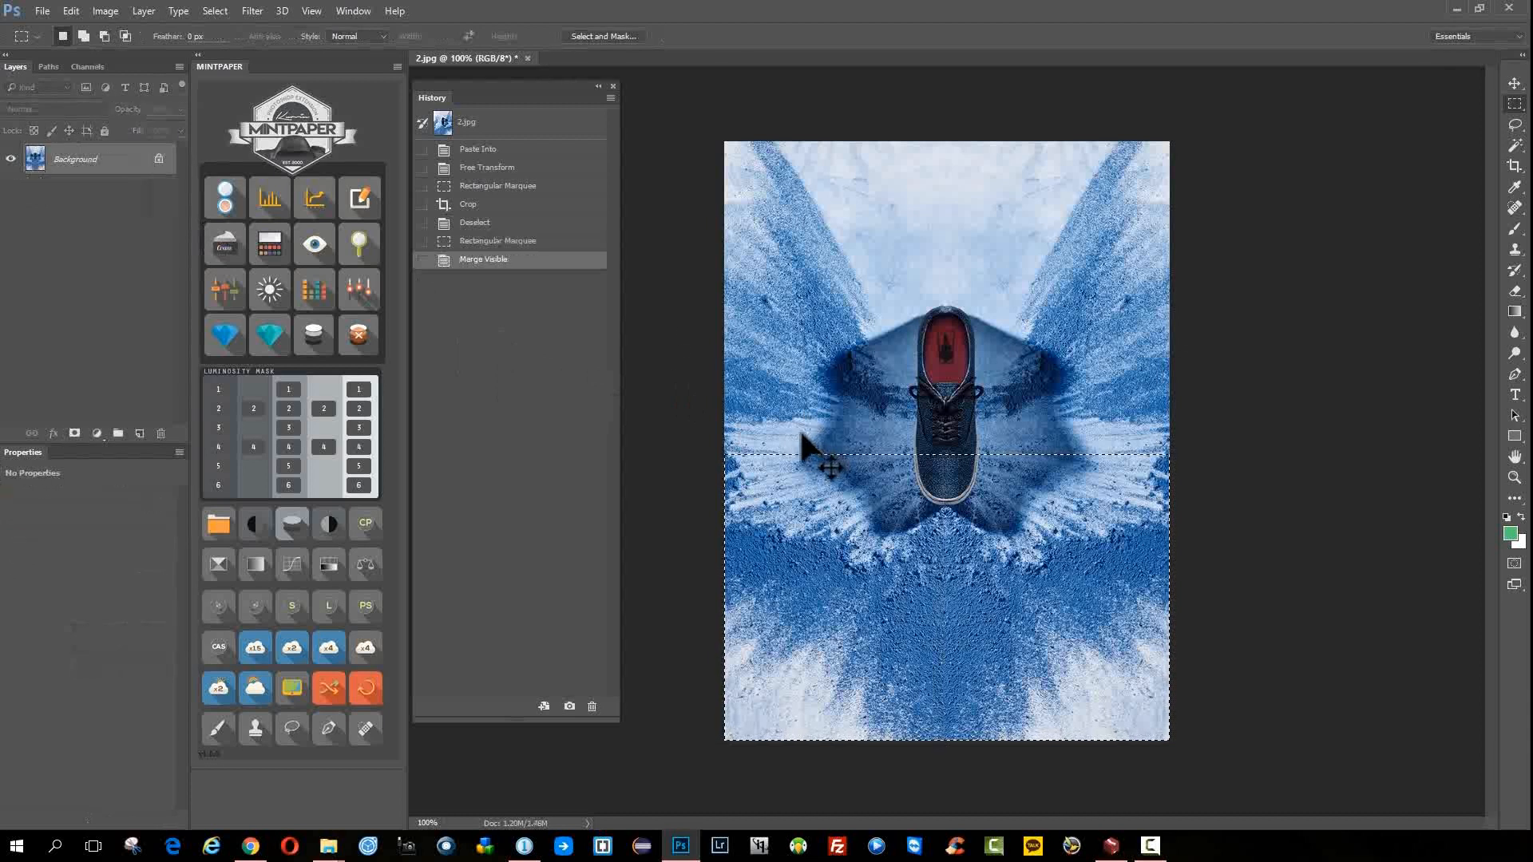
left_click(218, 648)
left_click_drag(946, 741, 948, 763)
key("Return")
key("ctrl+d")
scroll(1016, 462, "up", 3)
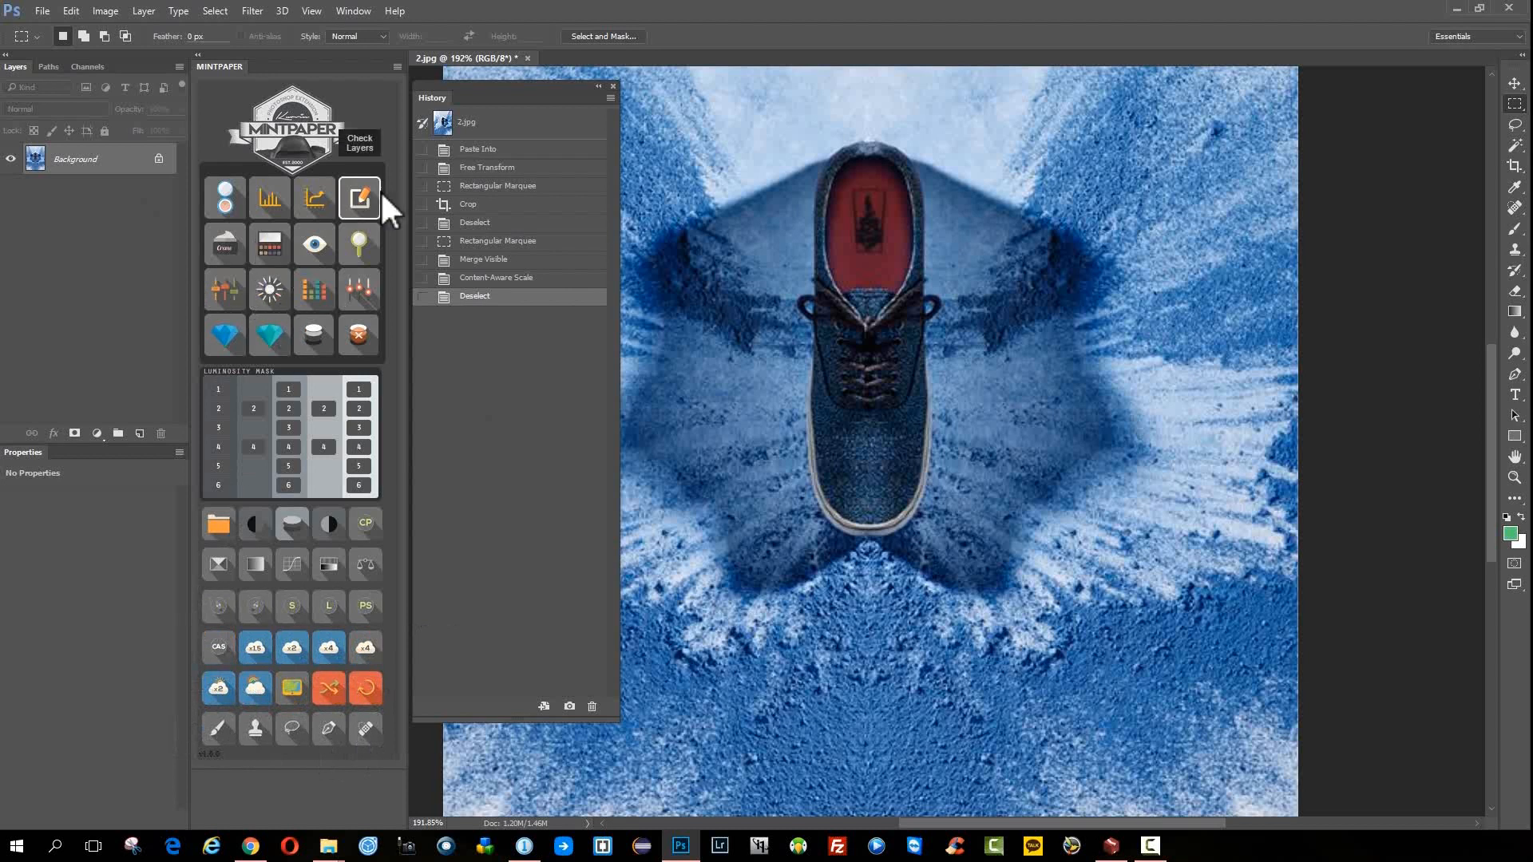
left_click_drag(482, 93, 481, 80)
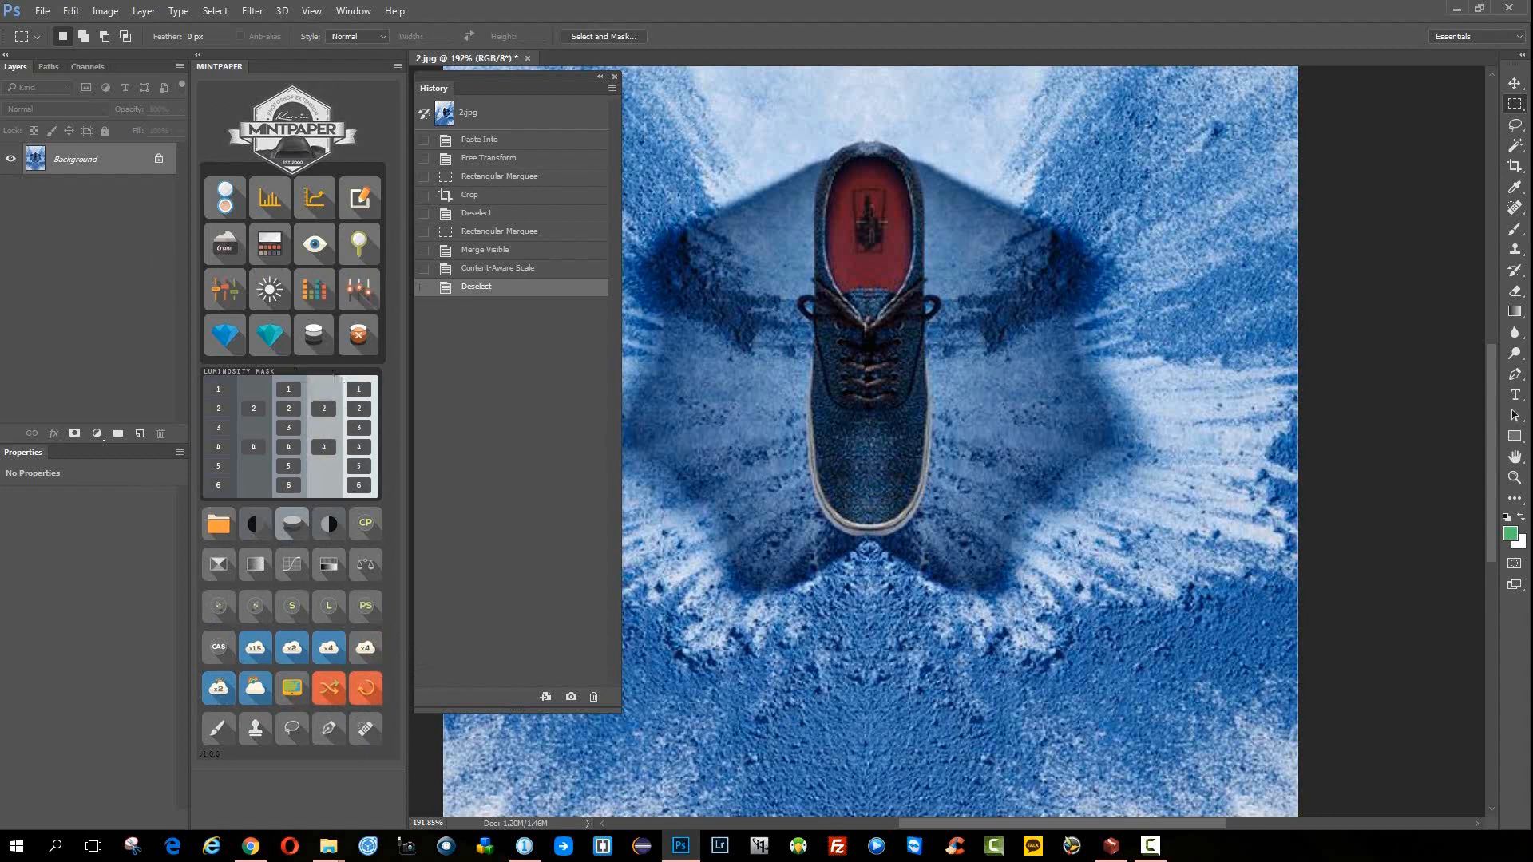
left_click_drag(1025, 292, 961, 222)
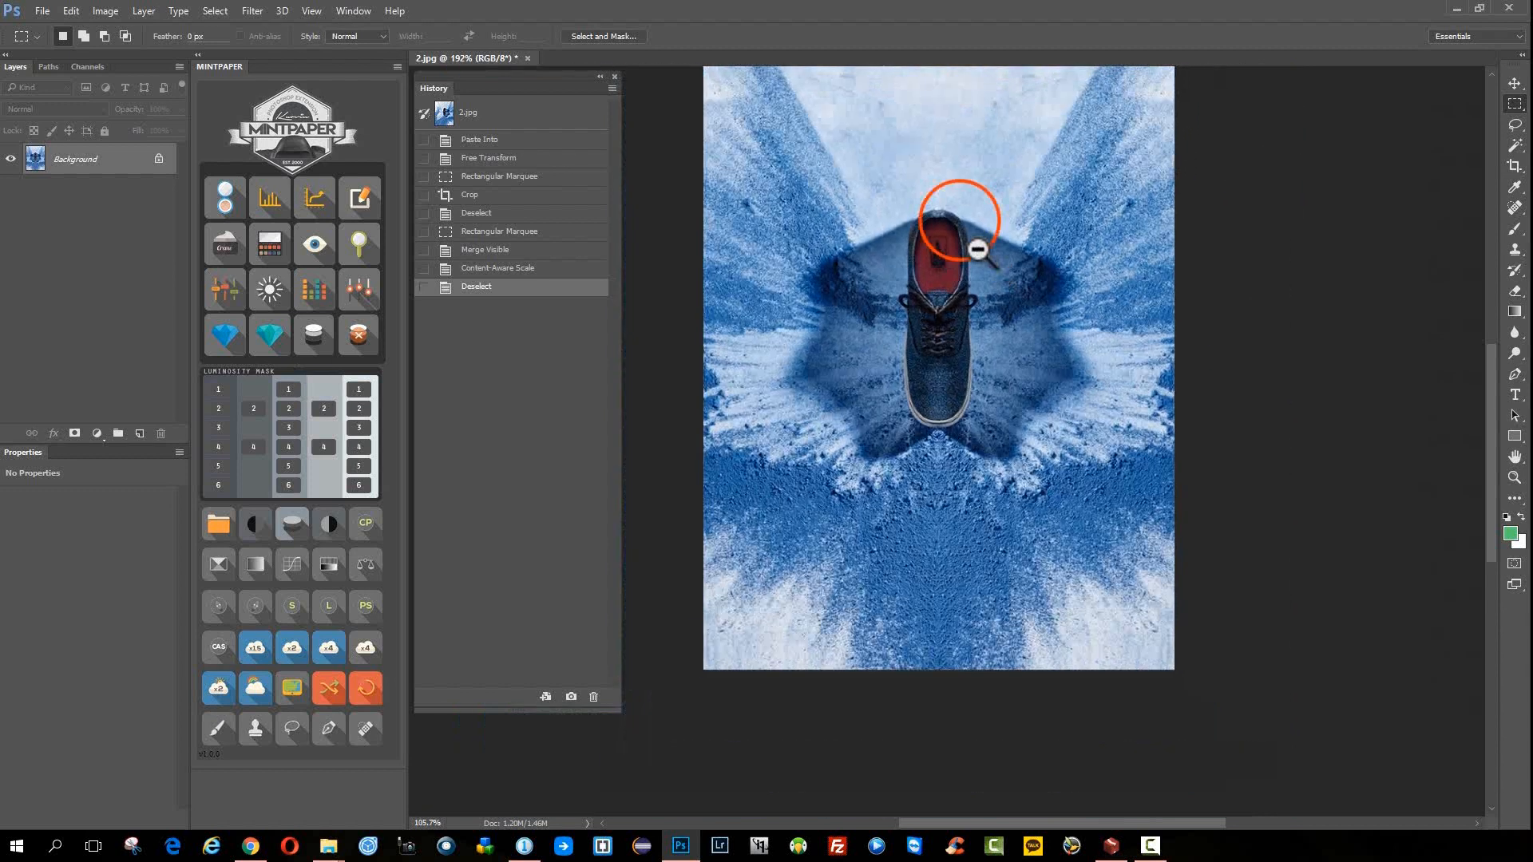
left_click_drag(965, 313, 971, 320)
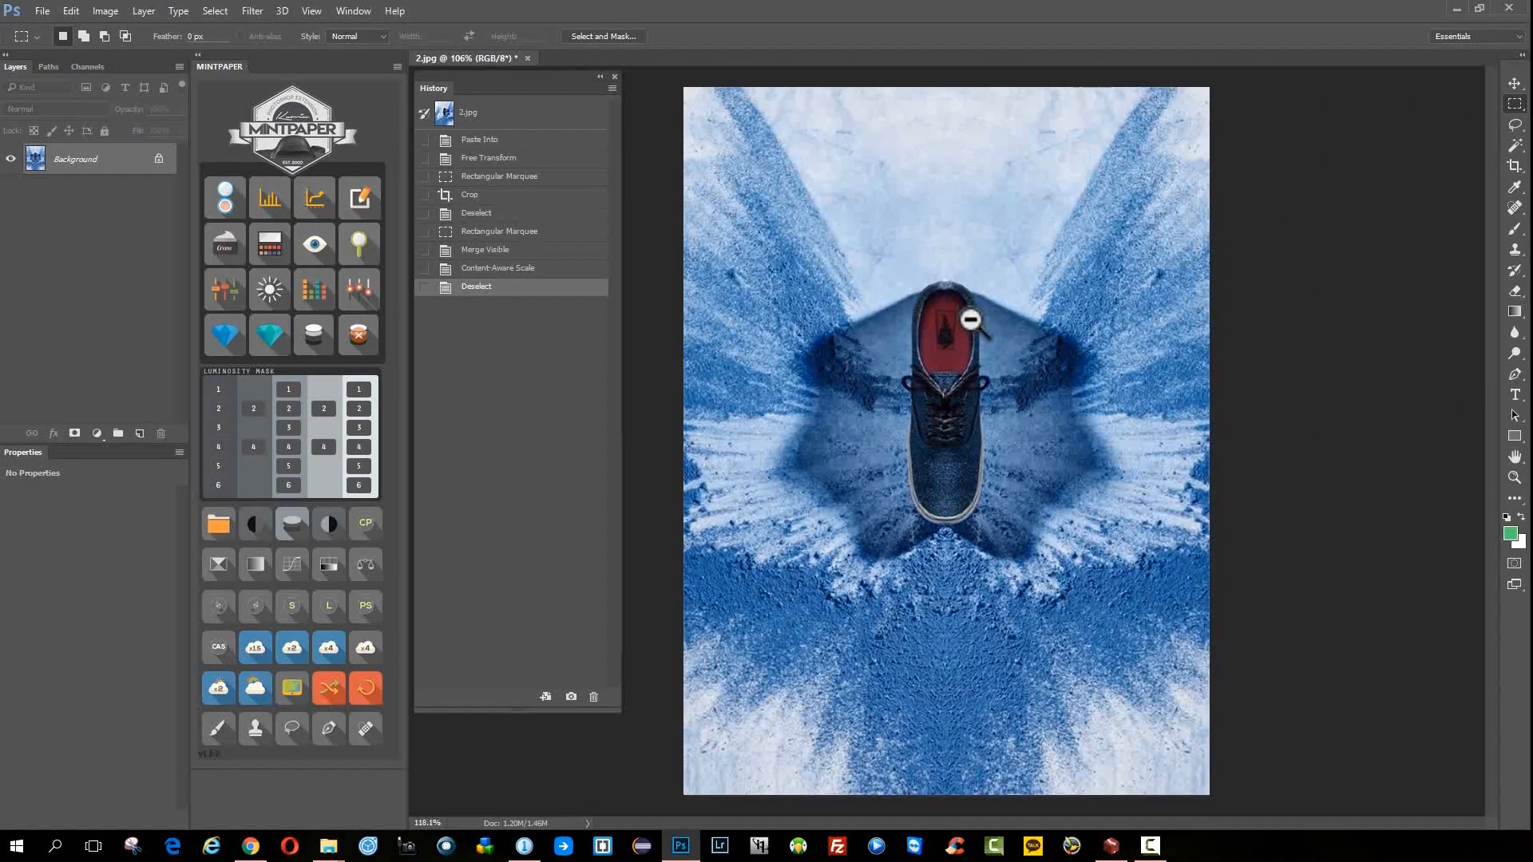